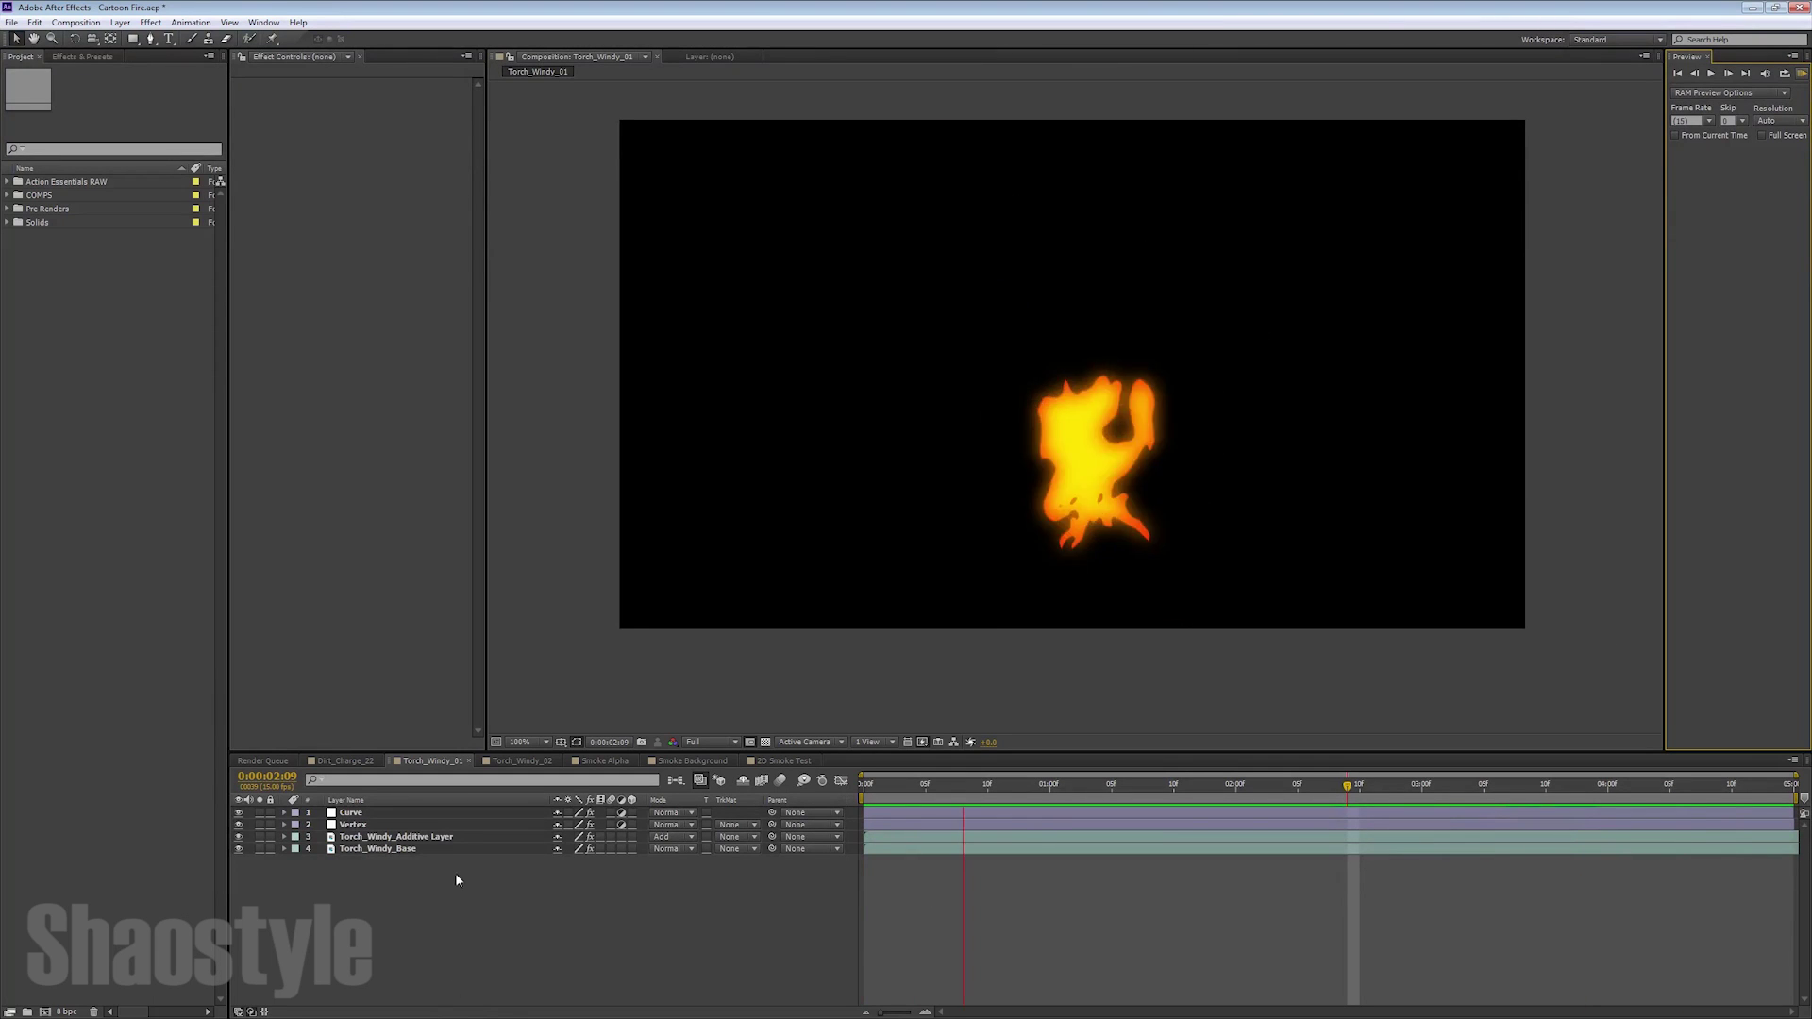
Preview the Torch_Windy_02 composition and select the Torch_Windy_01.mov source footage in the Action Essentials RAW folder
{"action": "left_click", "coordinate": [524, 760]}
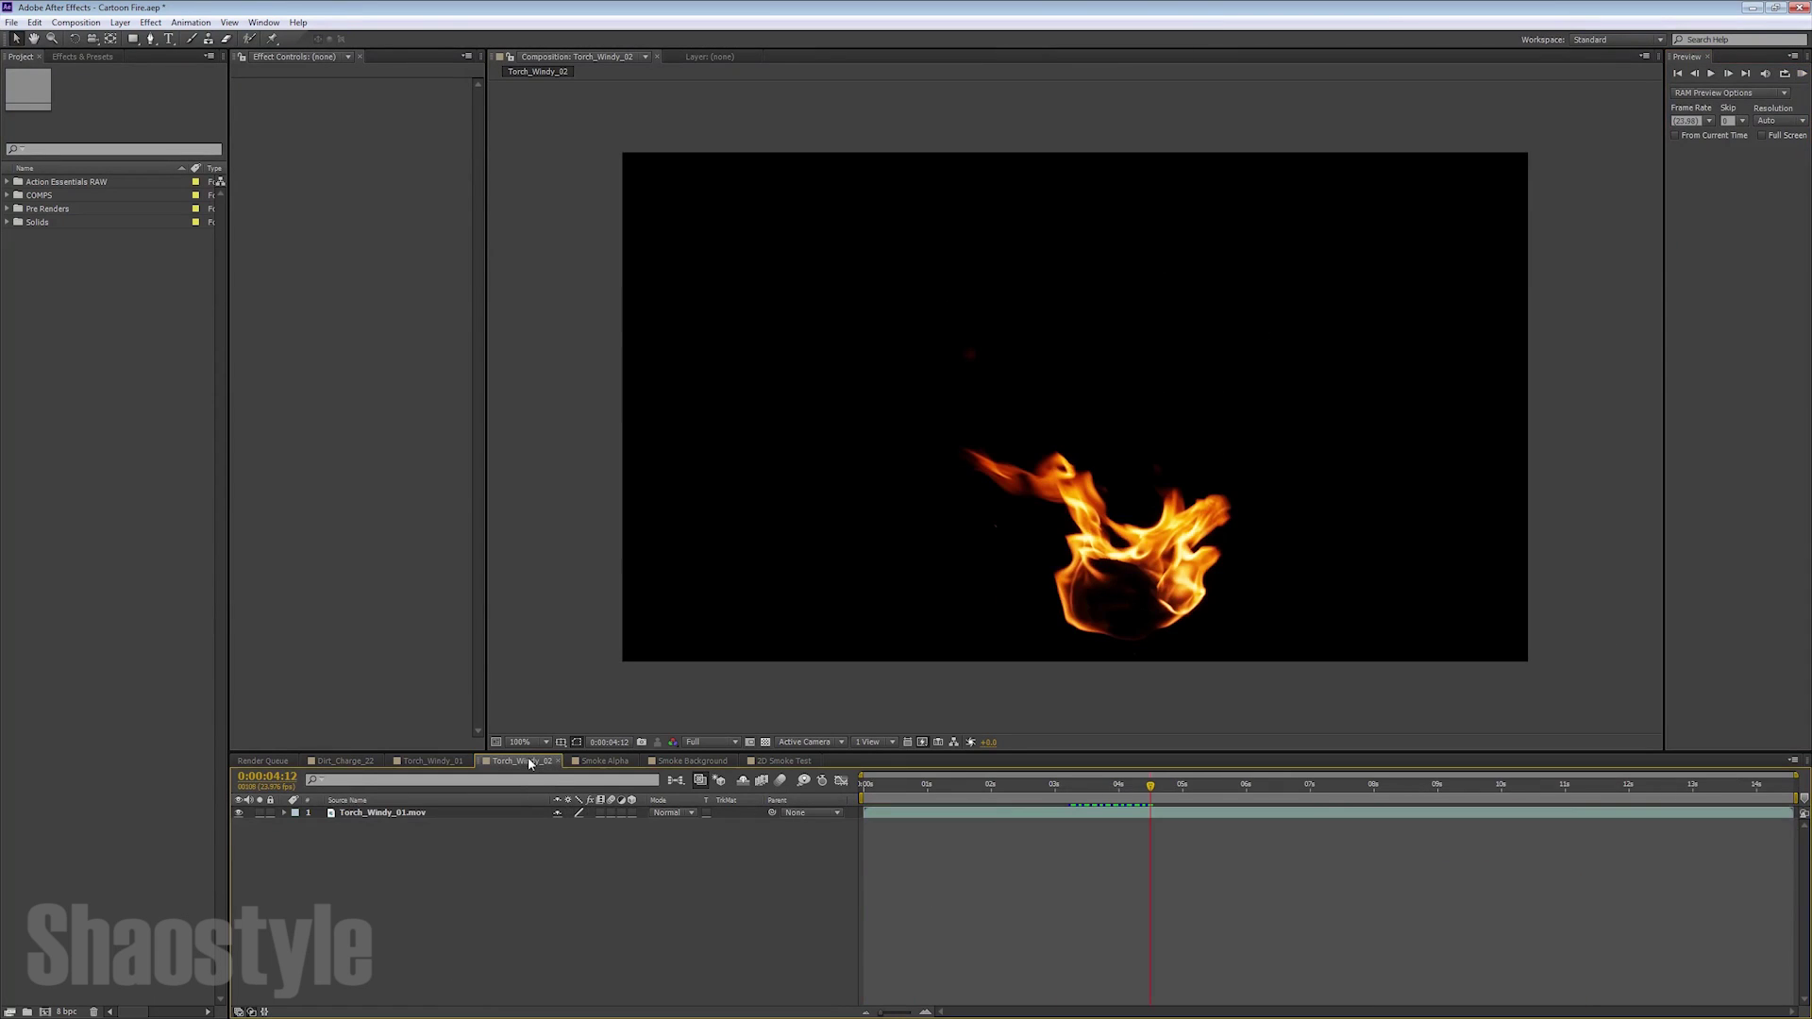
{"action": "key", "text": "space"}
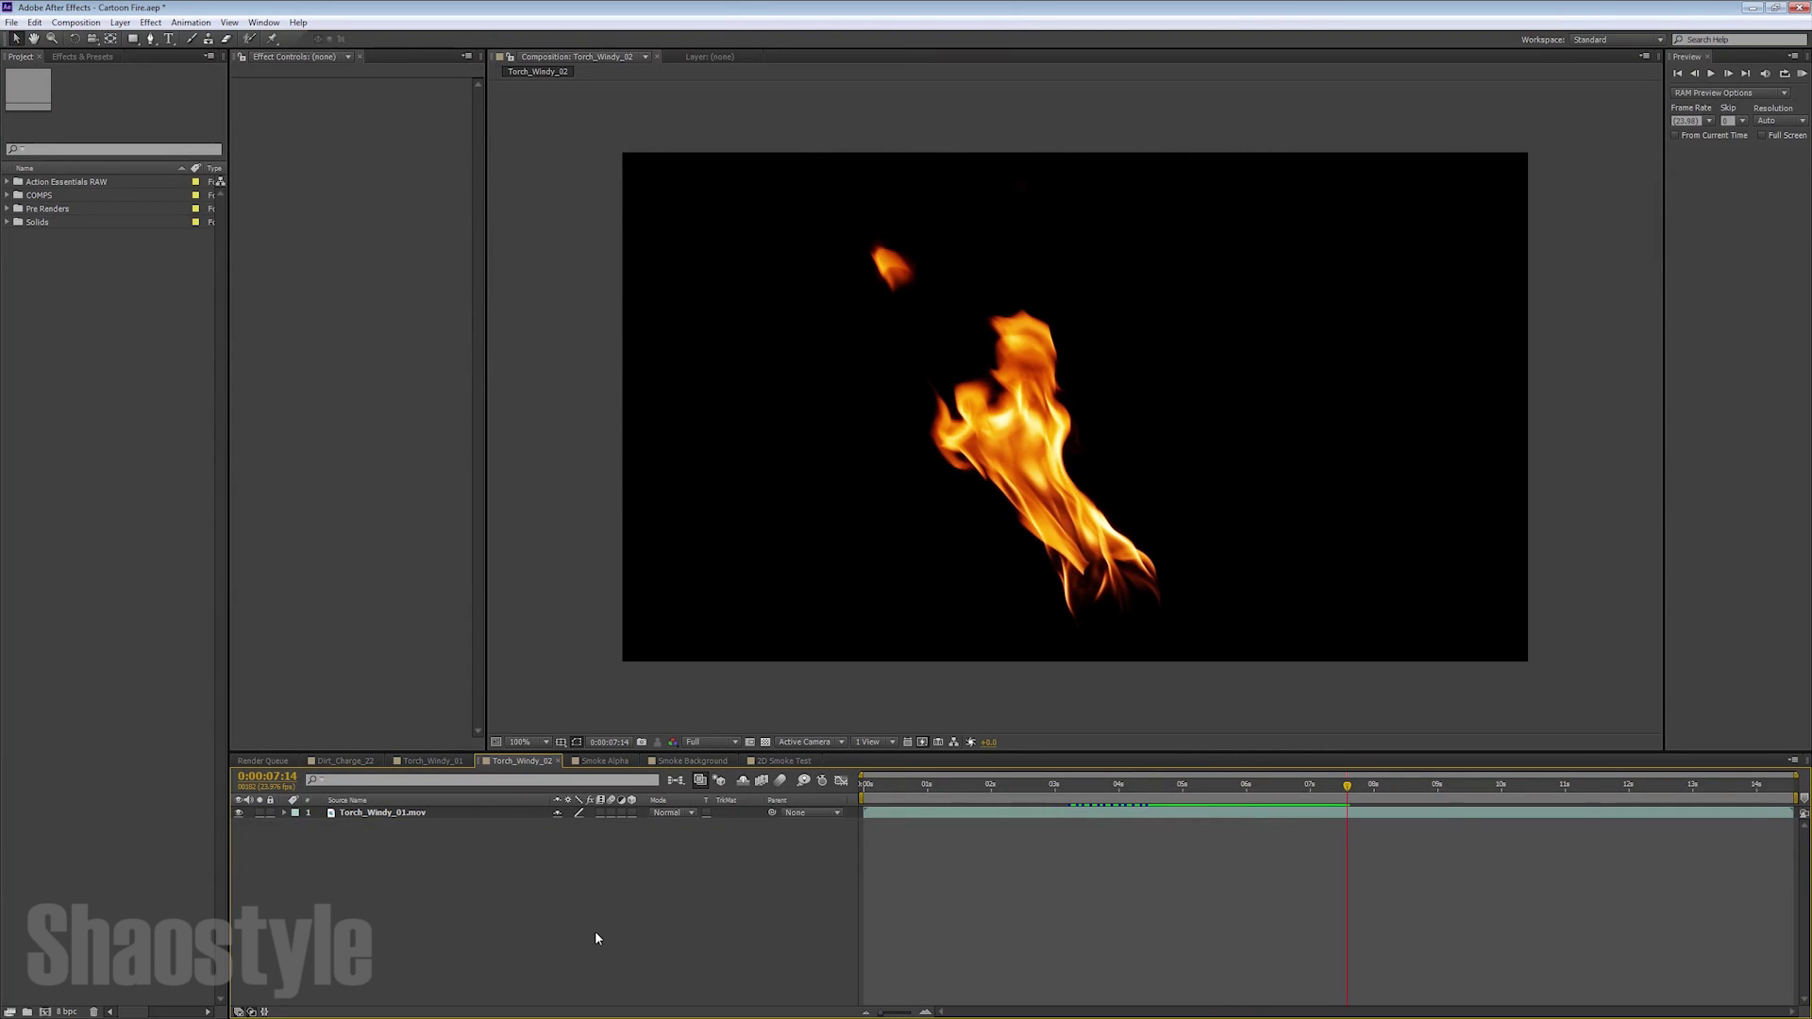
{"action": "left_click", "coordinate": [7, 181]}
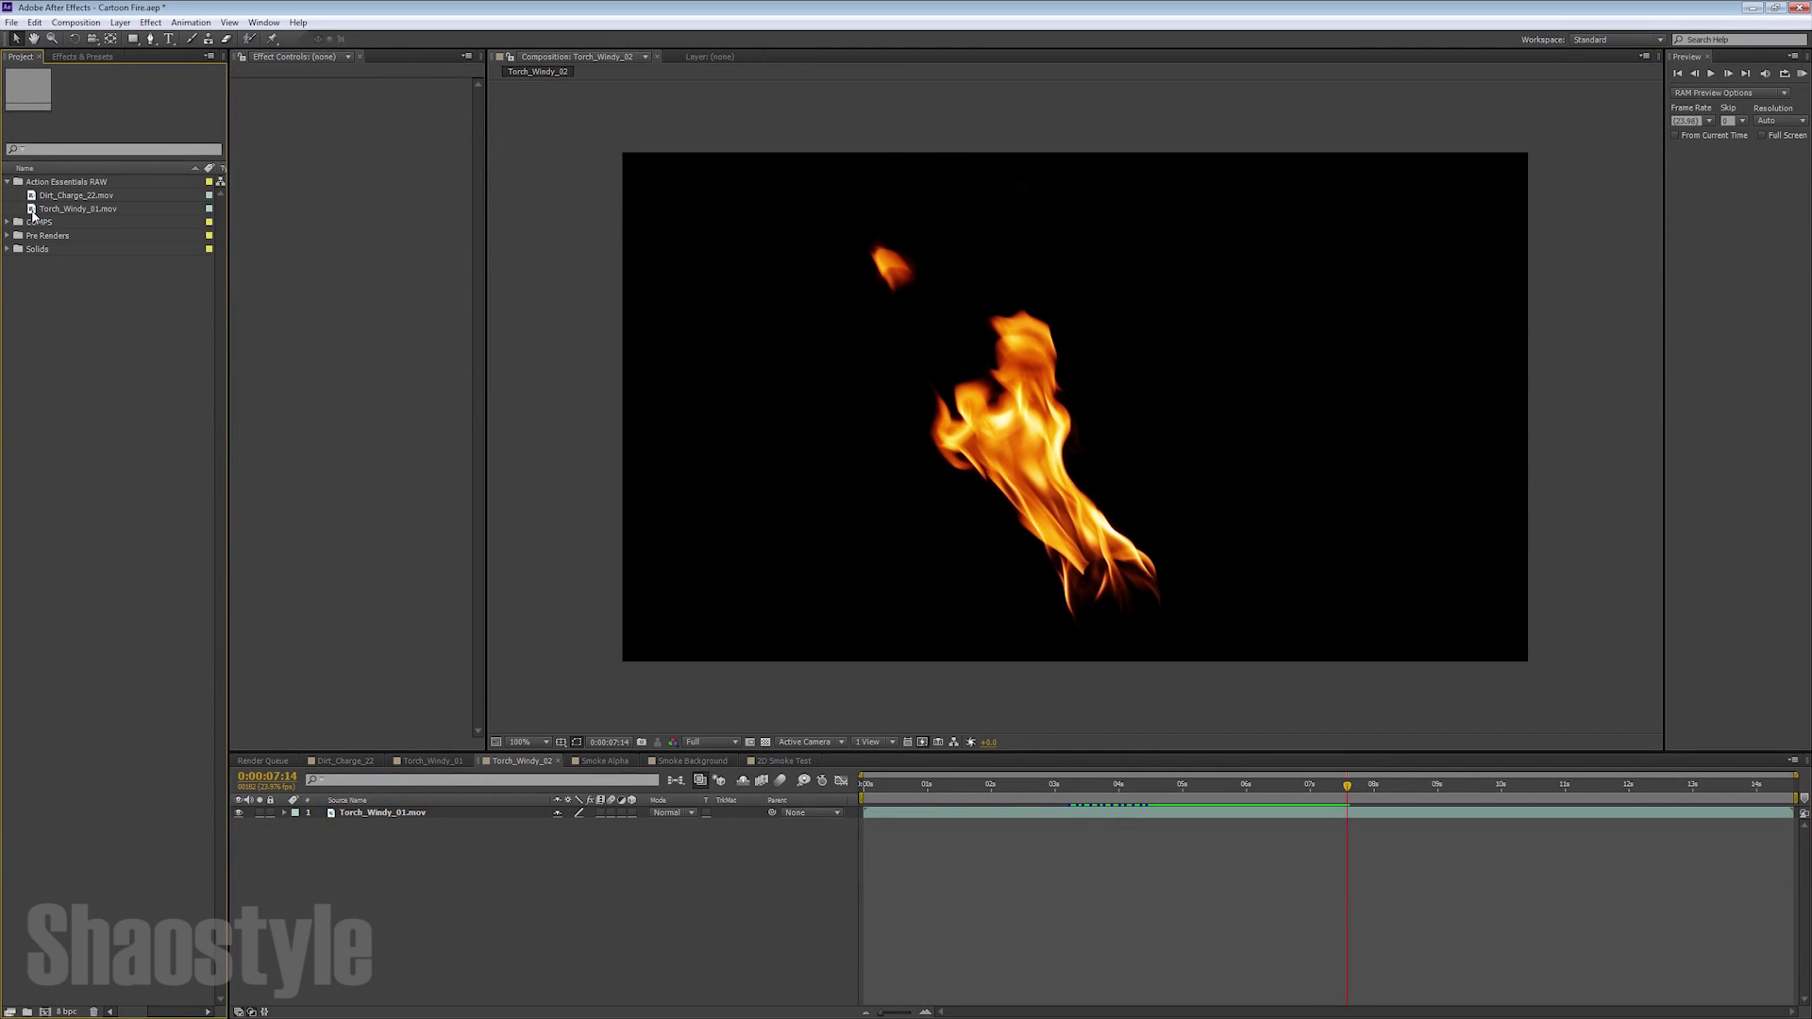
{"action": "left_click", "coordinate": [34, 209]}
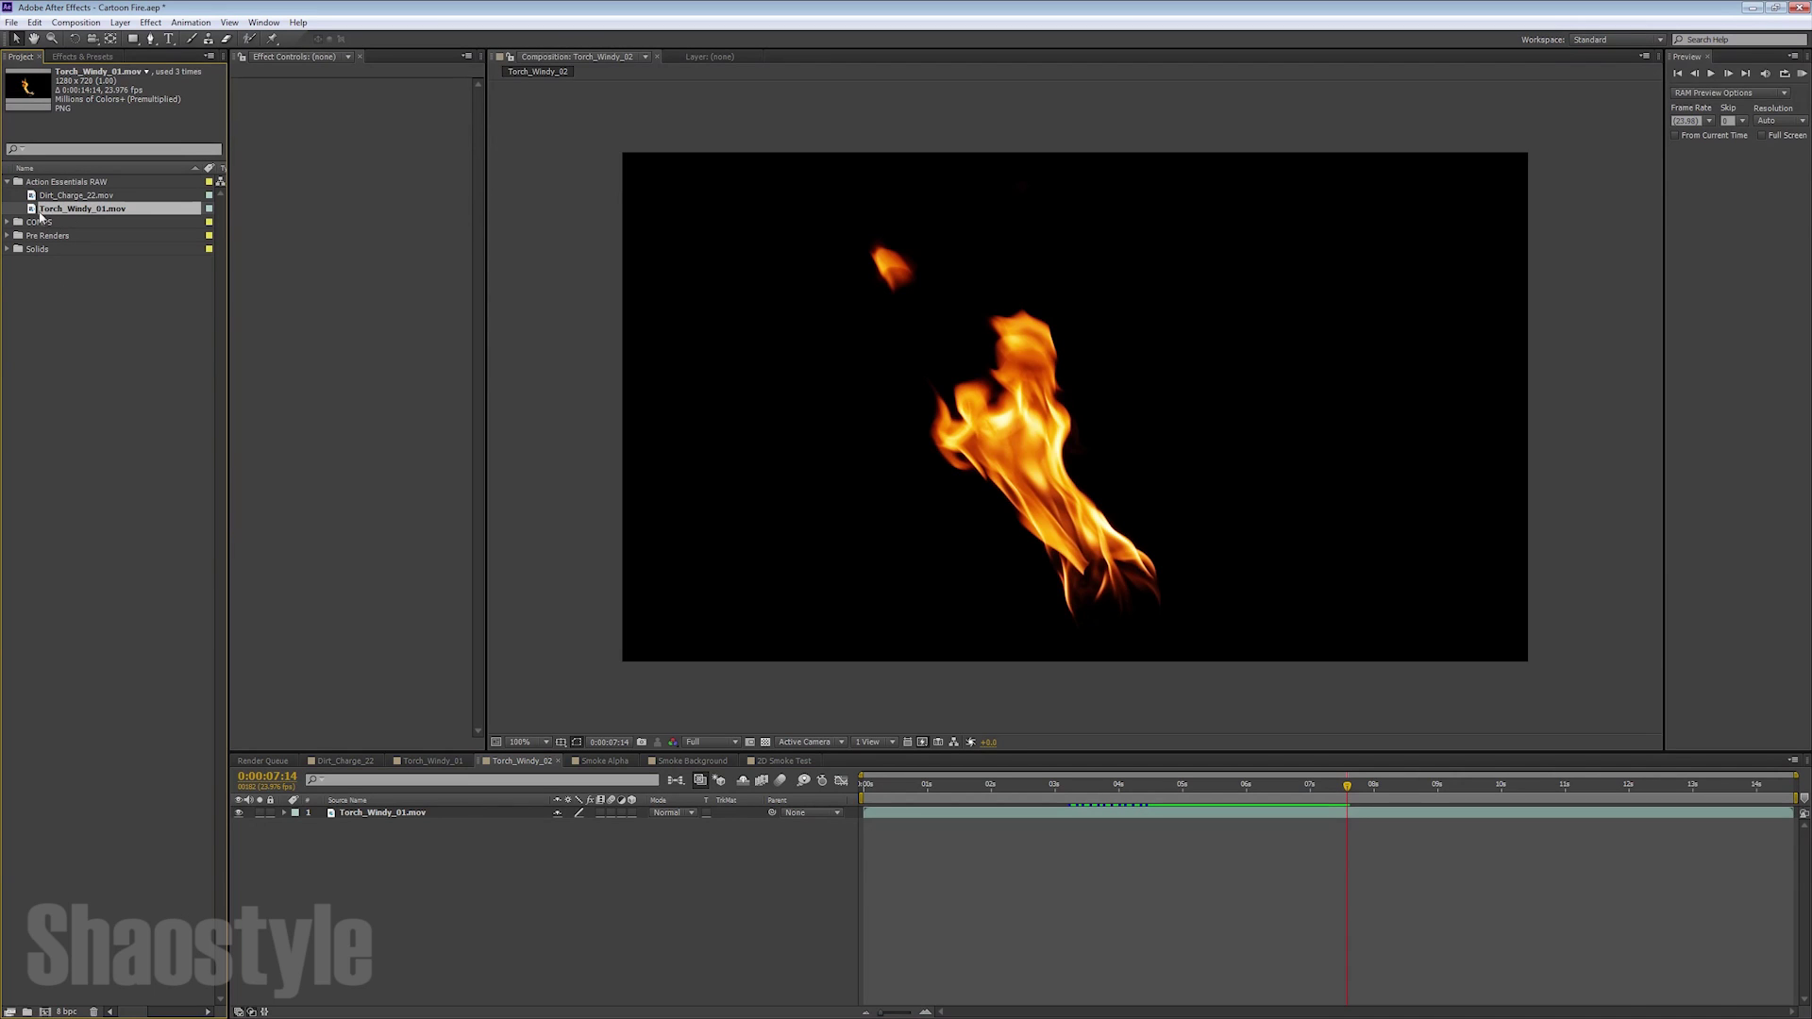
{"action": "left_click_drag", "start_coordinate": [65, 209], "coordinate": [744, 338]}
{"action": "left_click_drag", "start_coordinate": [732, 184], "coordinate": [927, 232]}
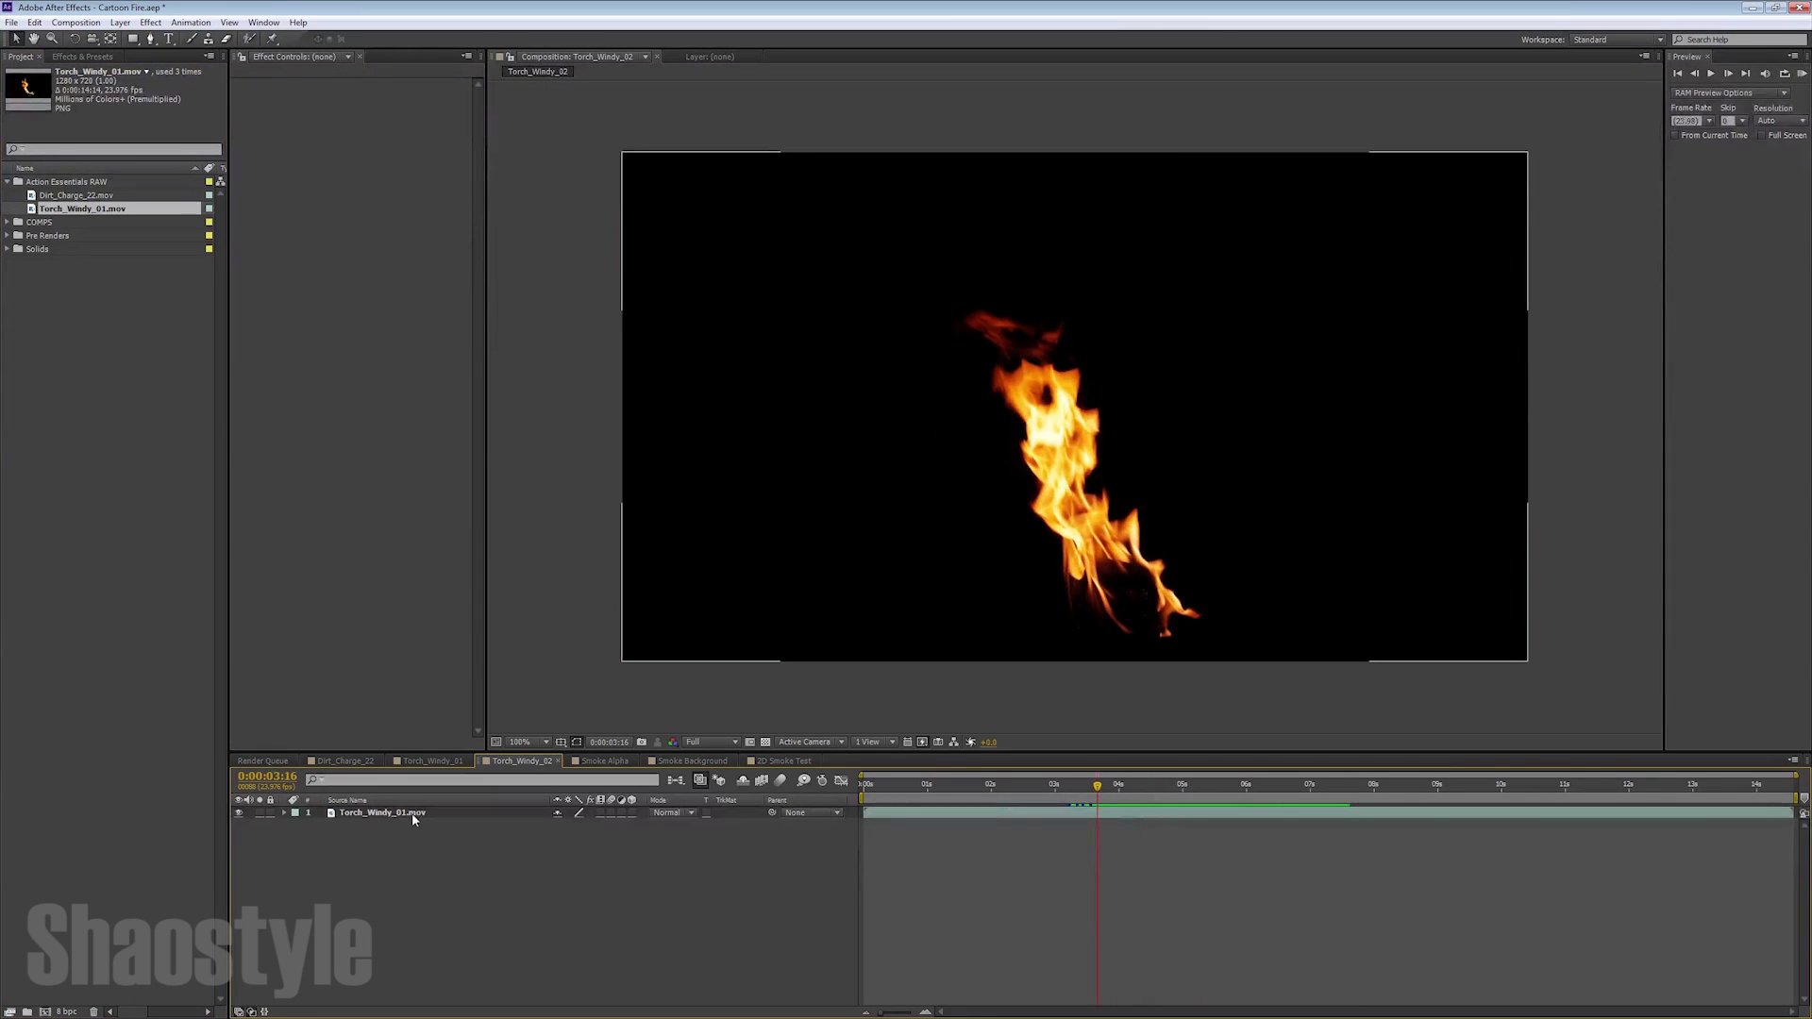
Rename the Torch_Windy_01.mov layer as Torch_Windy_Base
{"action": "left_click", "coordinate": [411, 813]}
{"action": "key", "text": "Return"}
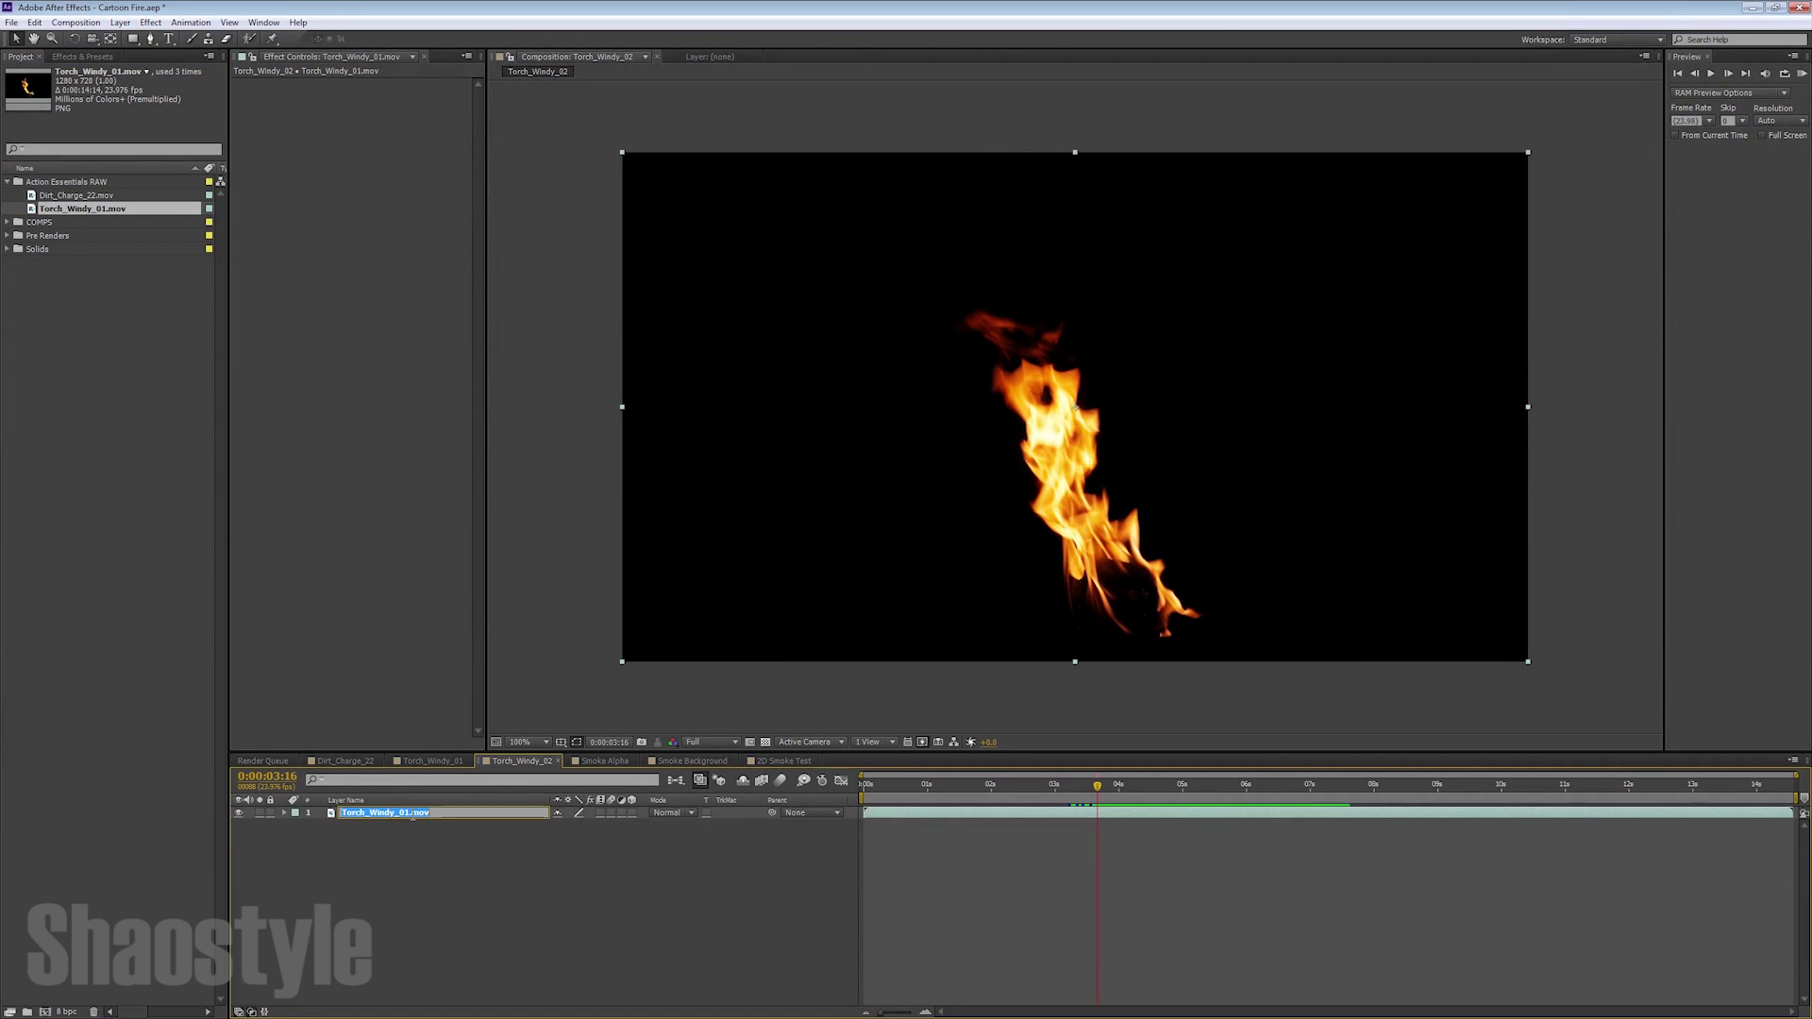
{"action": "left_click", "coordinate": [412, 813]}
{"action": "key", "text": "BackSpace"}
{"action": "key", "text": "BackSpace"}
{"action": "key", "text": "Return"}
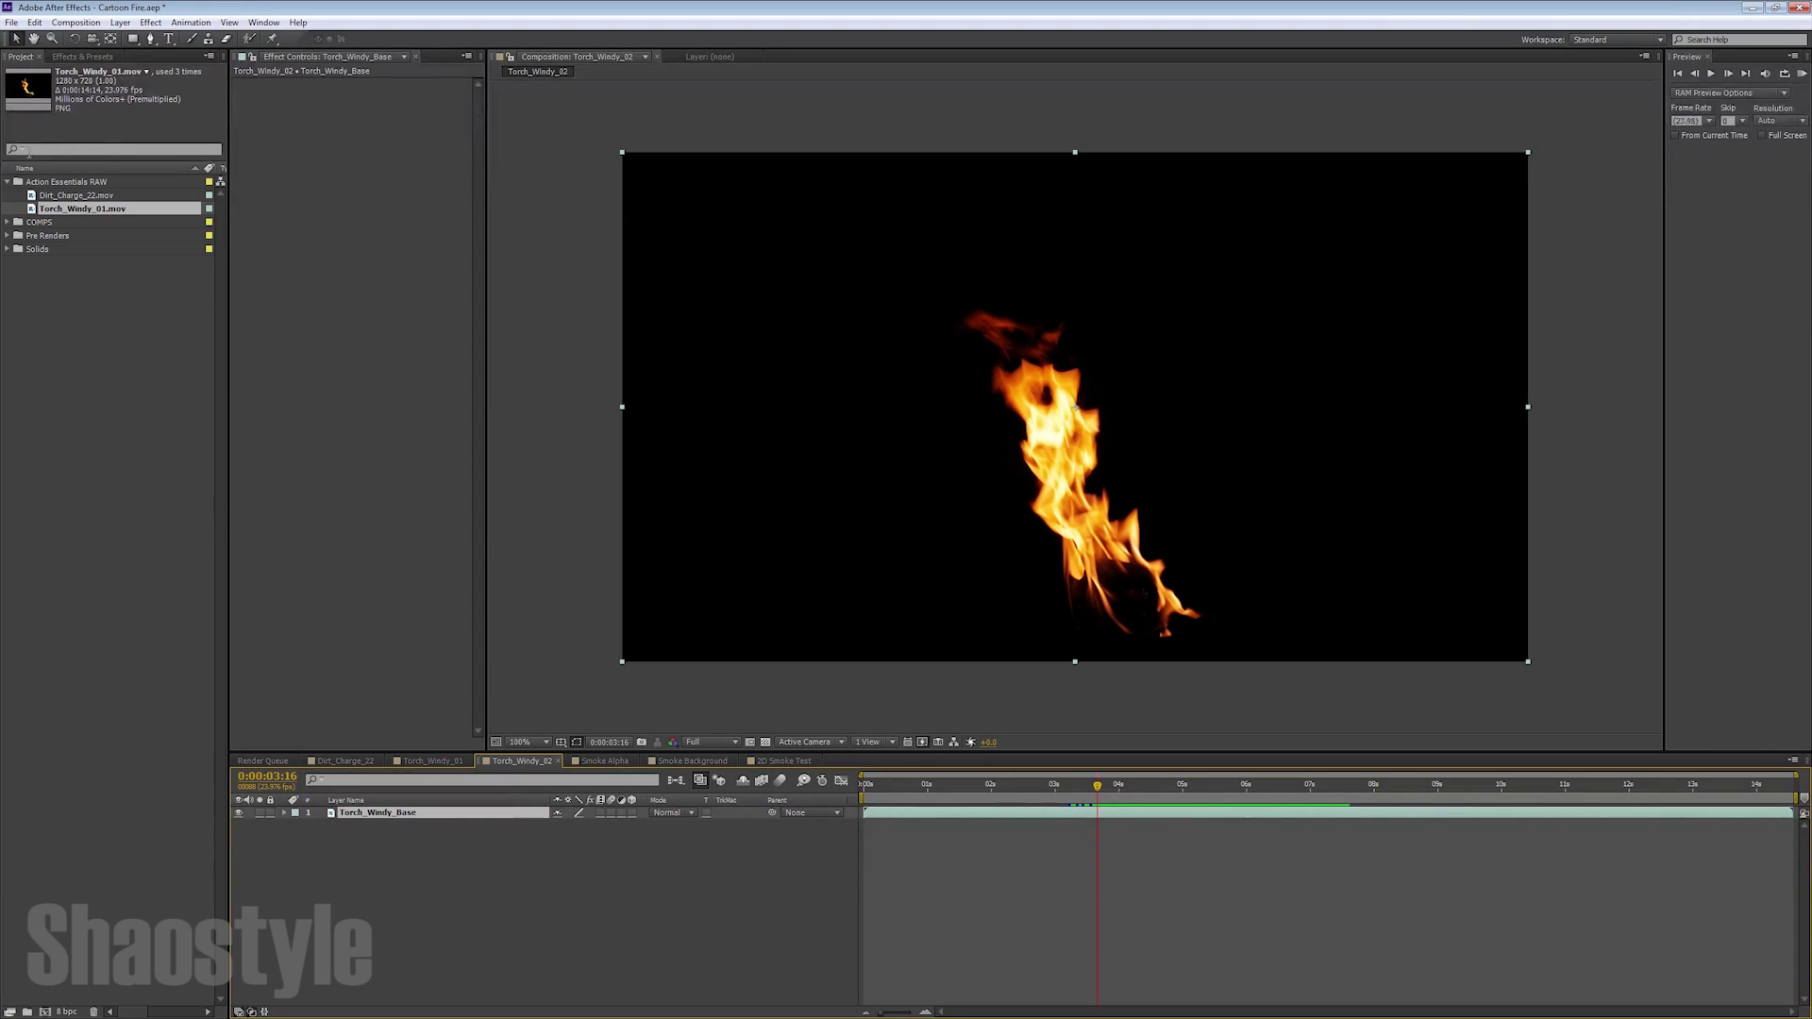
Find the Refine Matte effect and apply it to the Torch_Windy_Base layer
{"action": "left_click", "coordinate": [105, 57]}
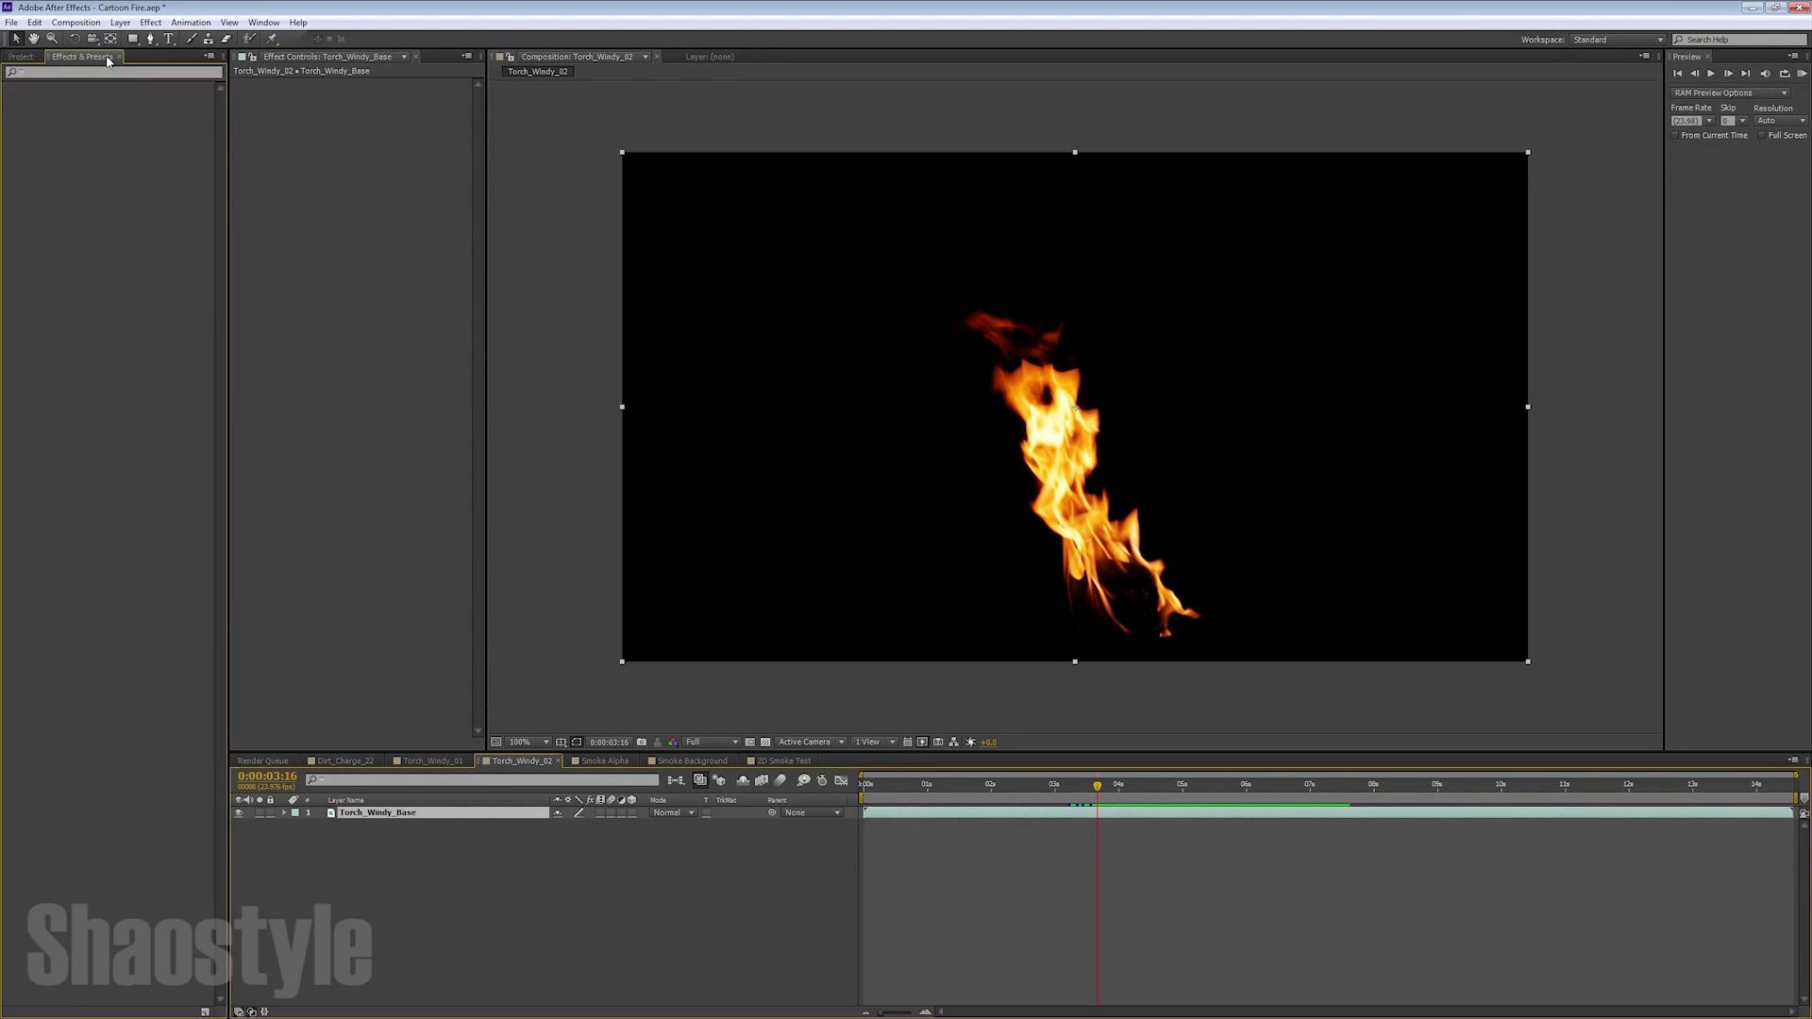
{"action": "left_click", "coordinate": [112, 74]}
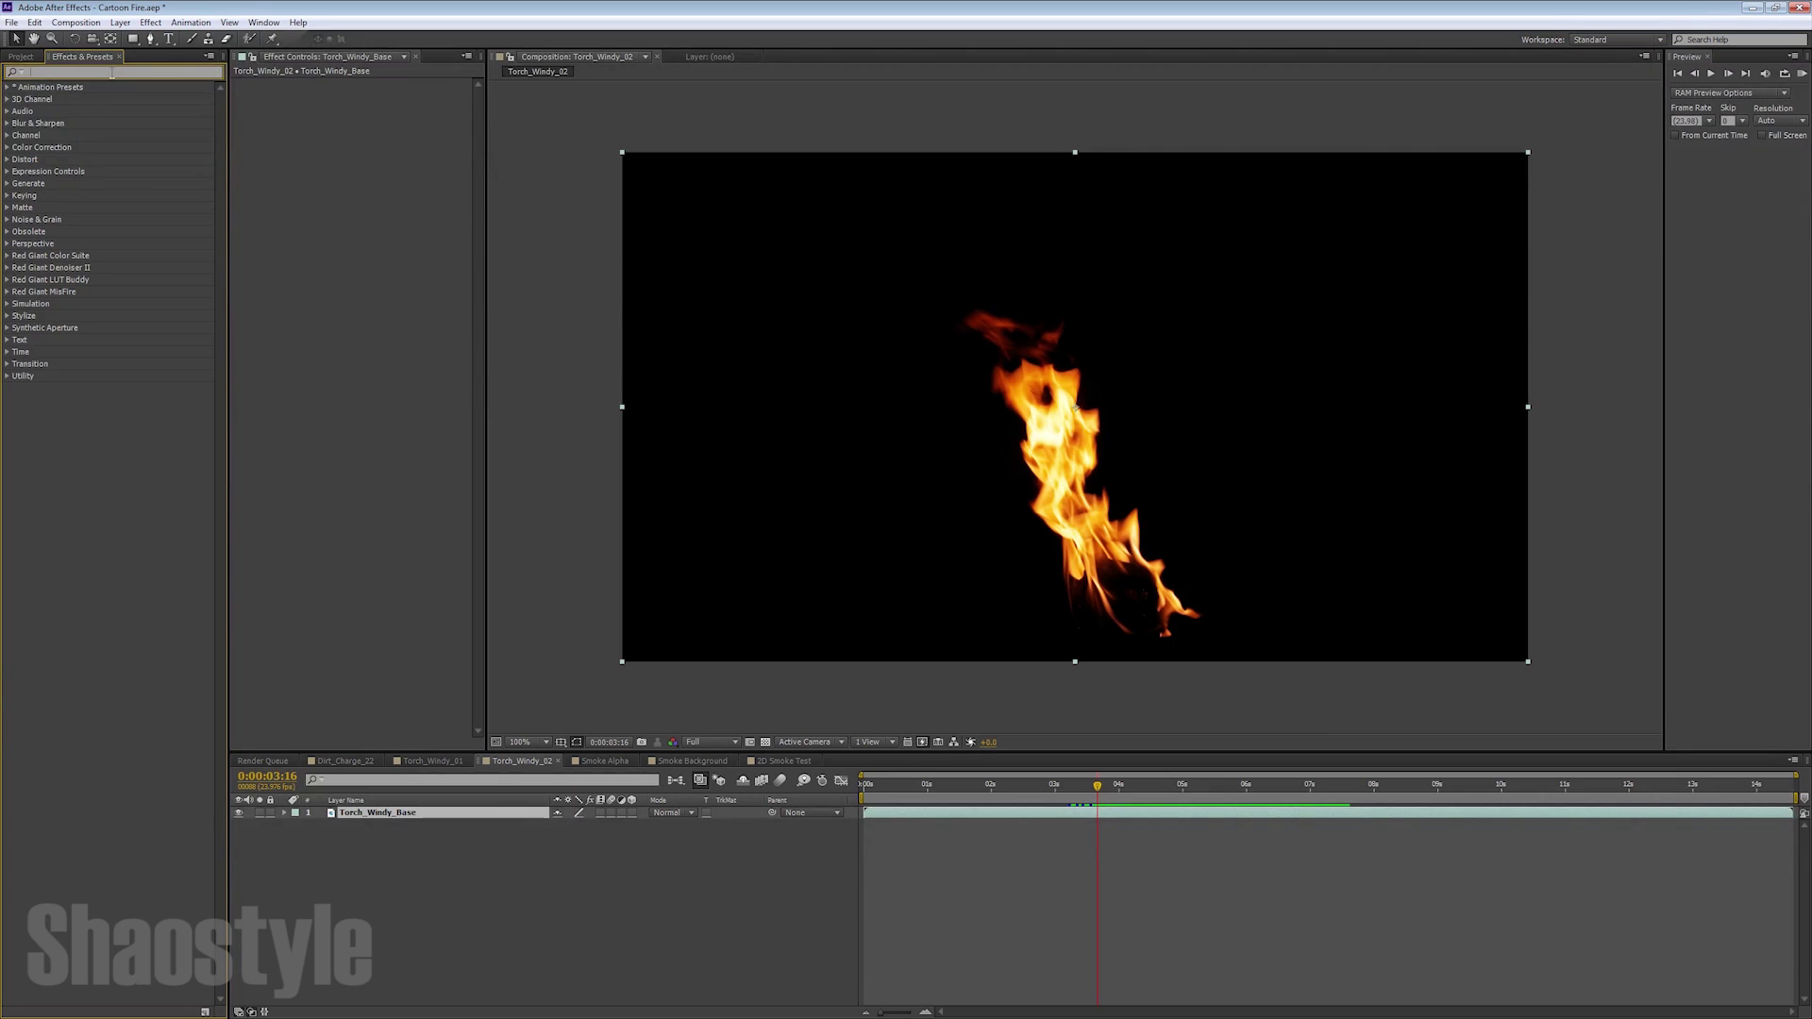
{"action": "type", "text": "refine"}
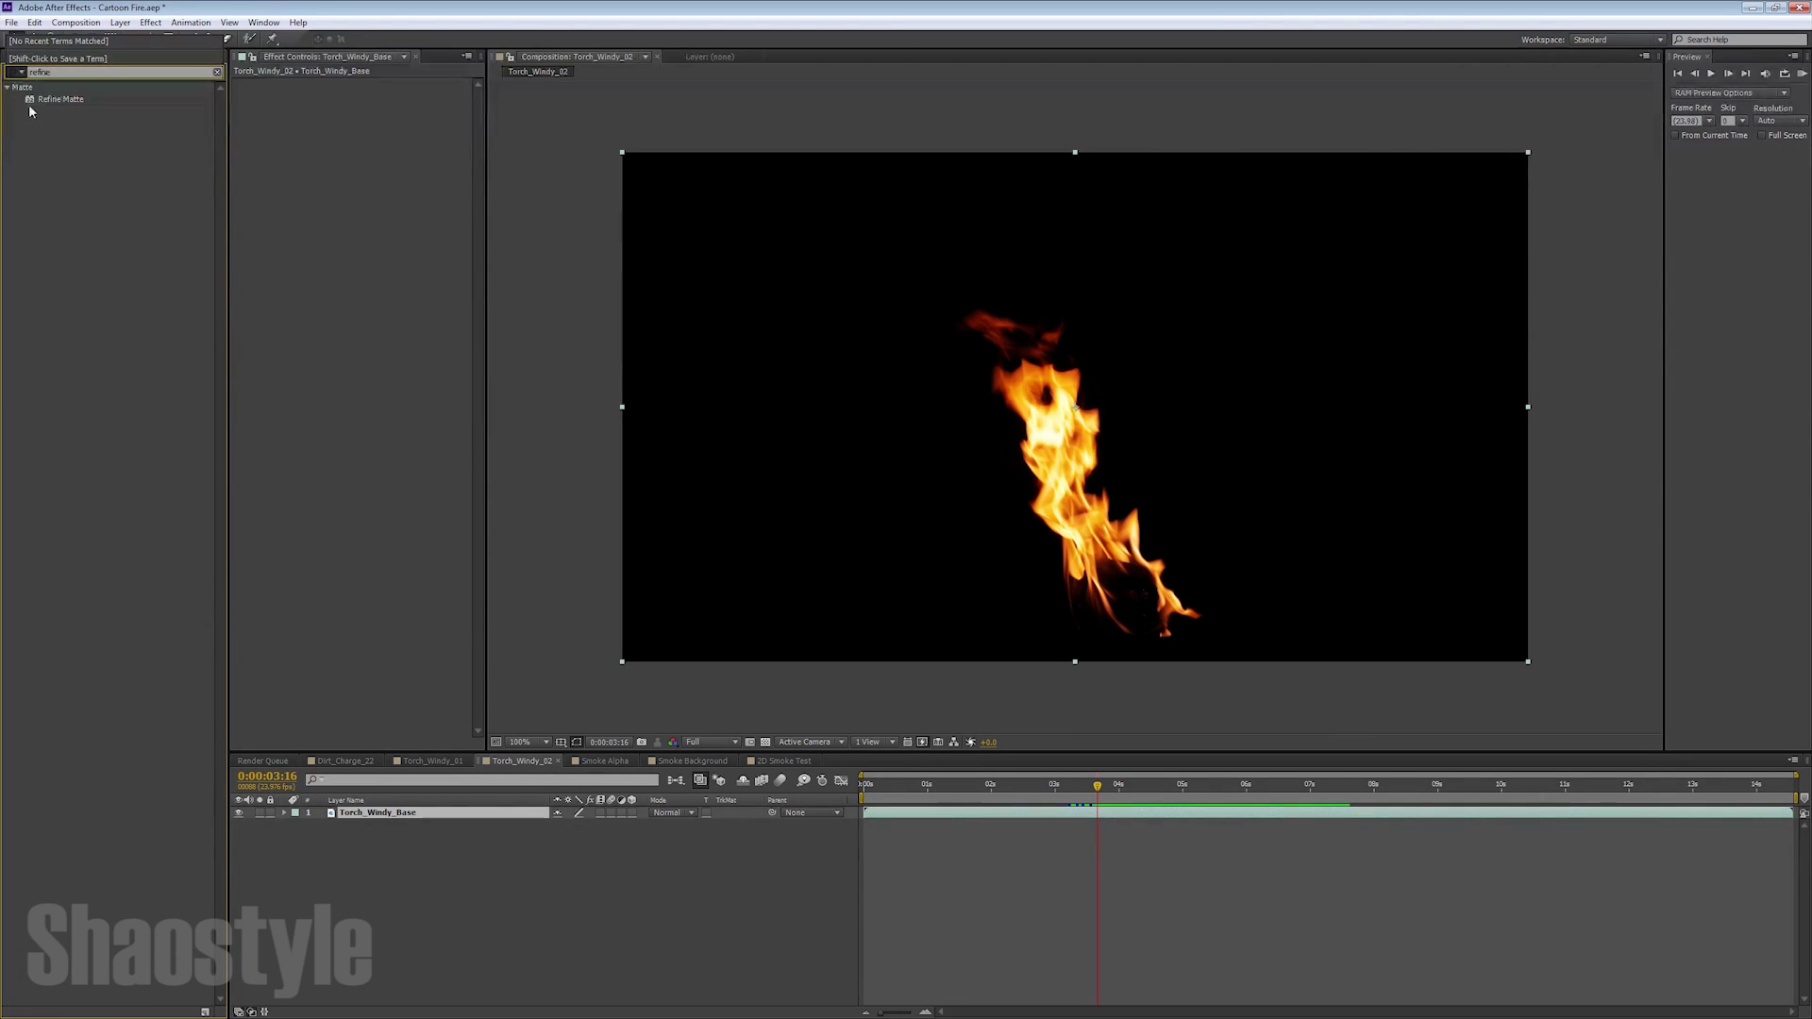
{"action": "left_click_drag", "start_coordinate": [60, 99], "coordinate": [288, 142]}
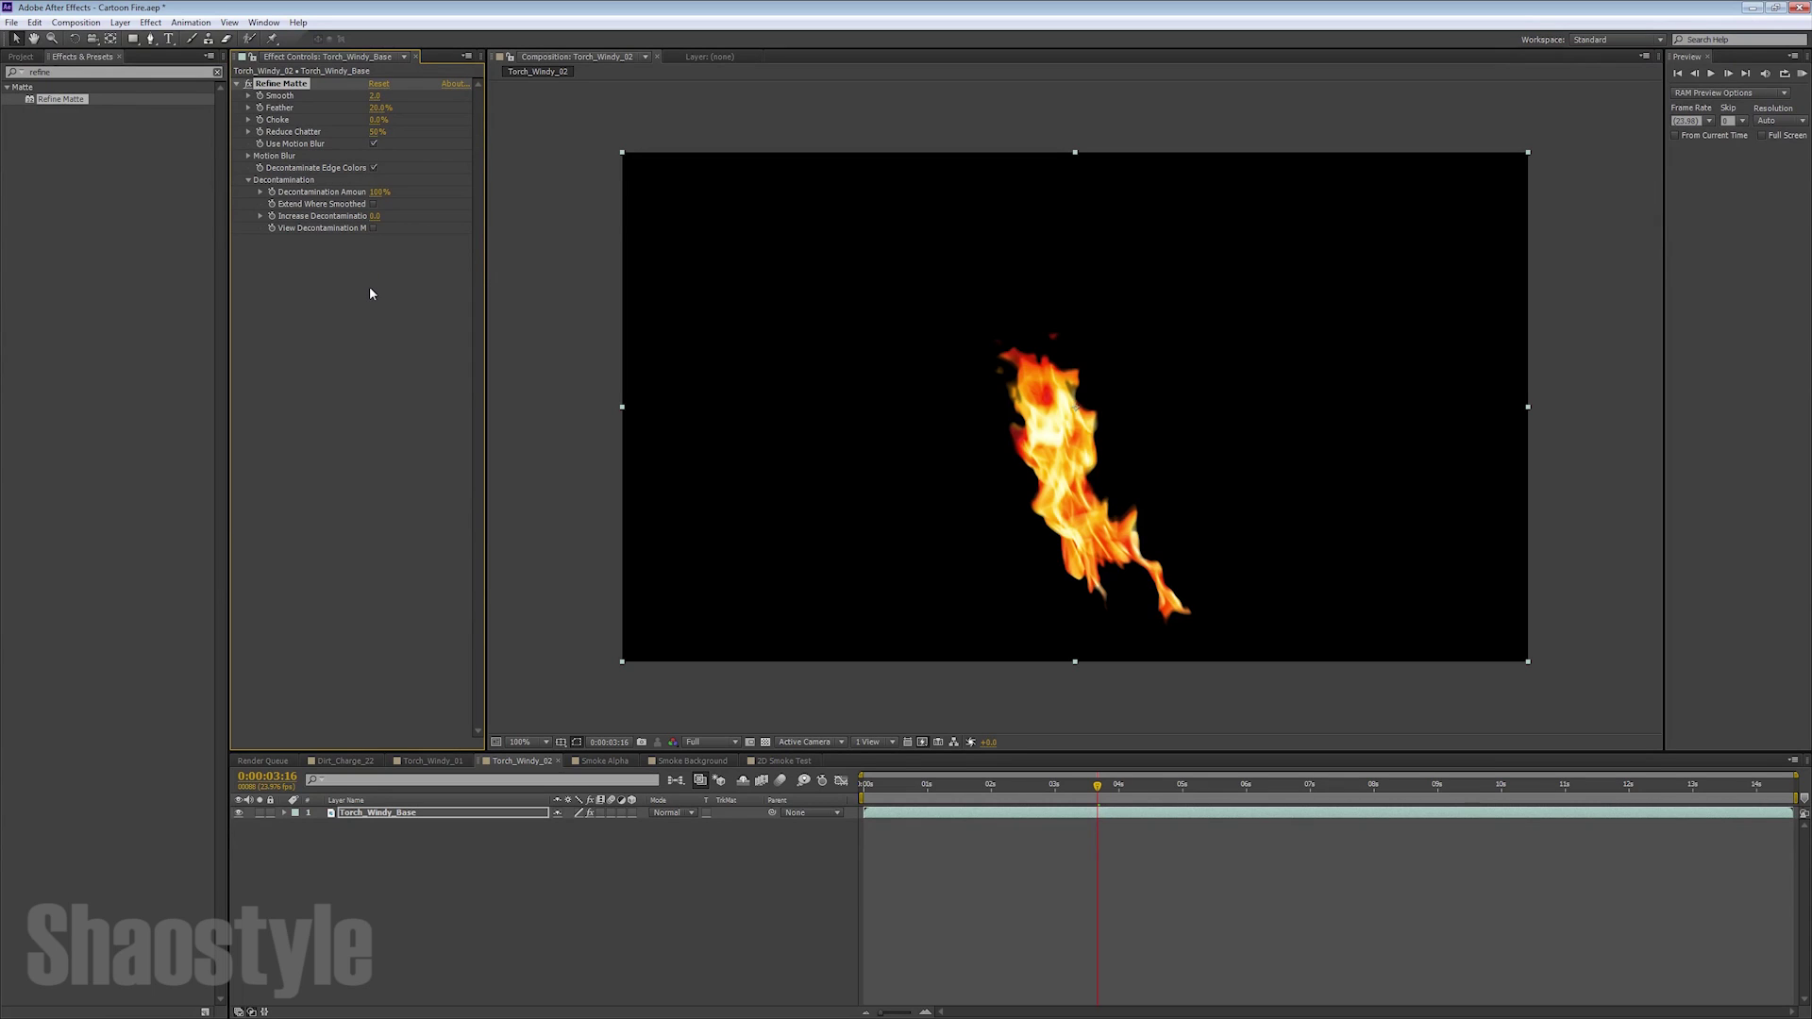
Reduce the Refine Matte feather on the torch layer and set its choke to 35%
{"action": "left_click", "coordinate": [380, 108]}
{"action": "key", "text": "Return"}
{"action": "left_click", "coordinate": [366, 877]}
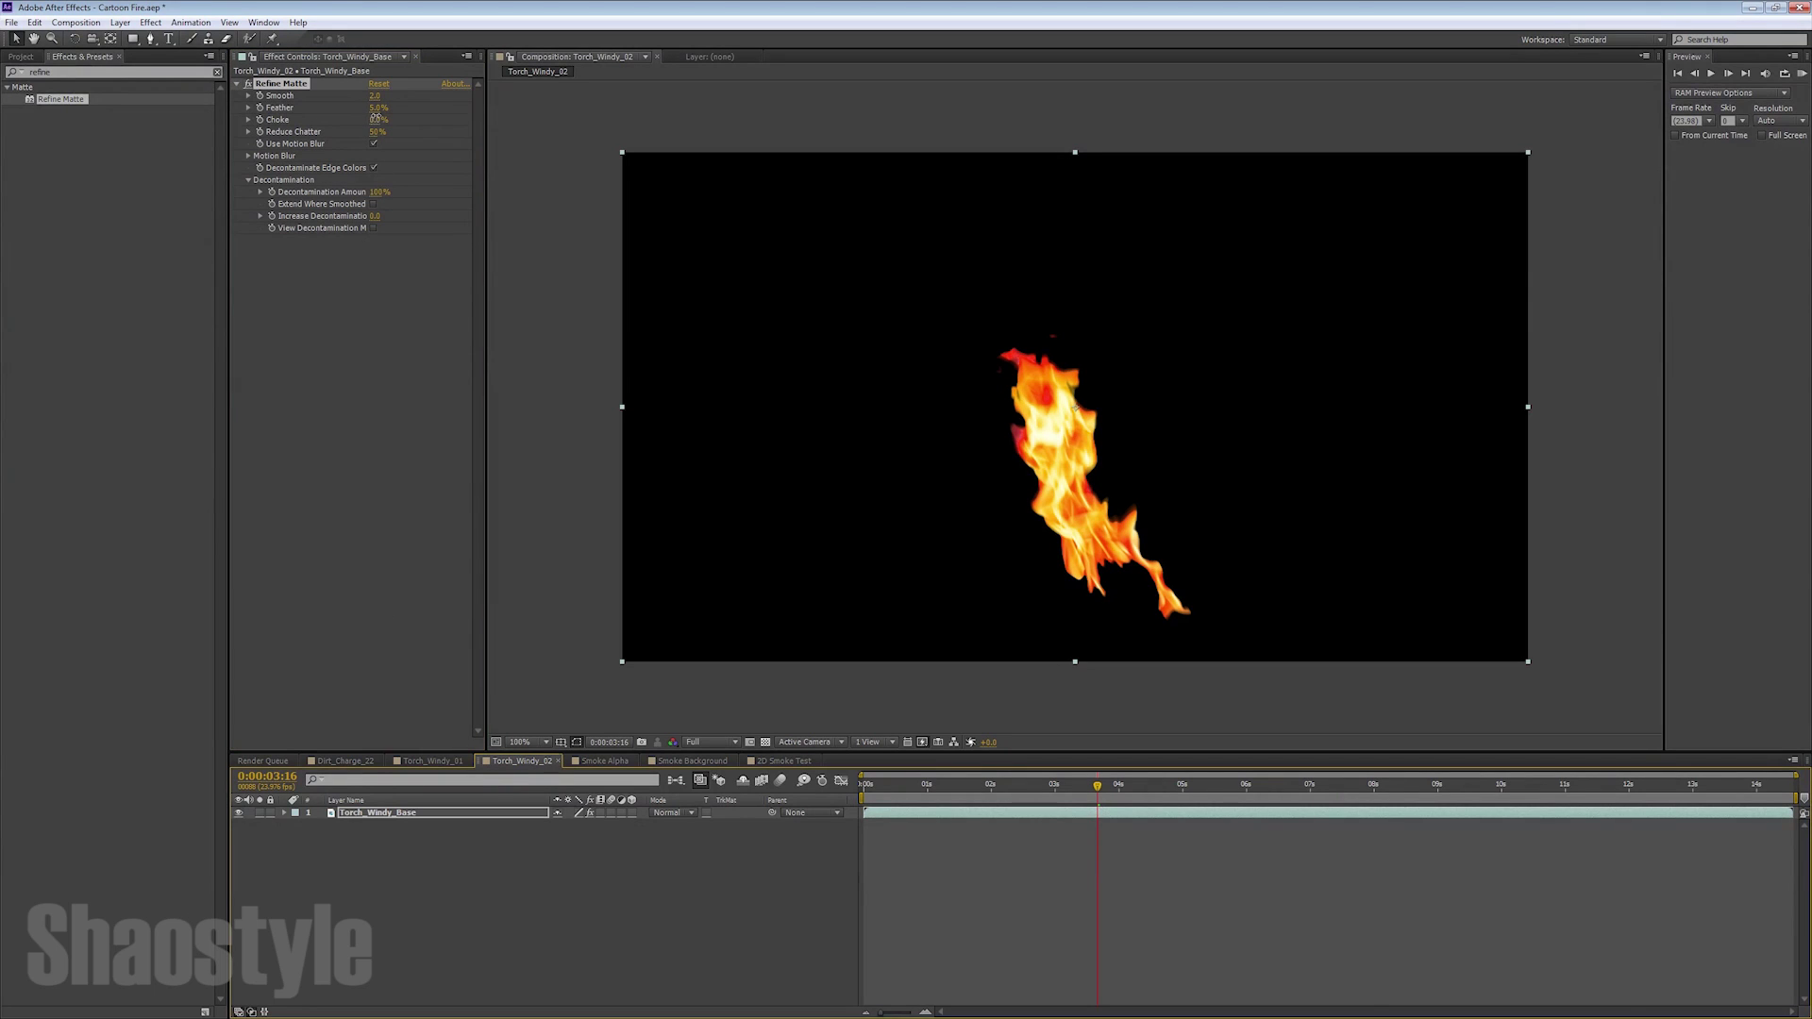
{"action": "left_click", "coordinate": [377, 119]}
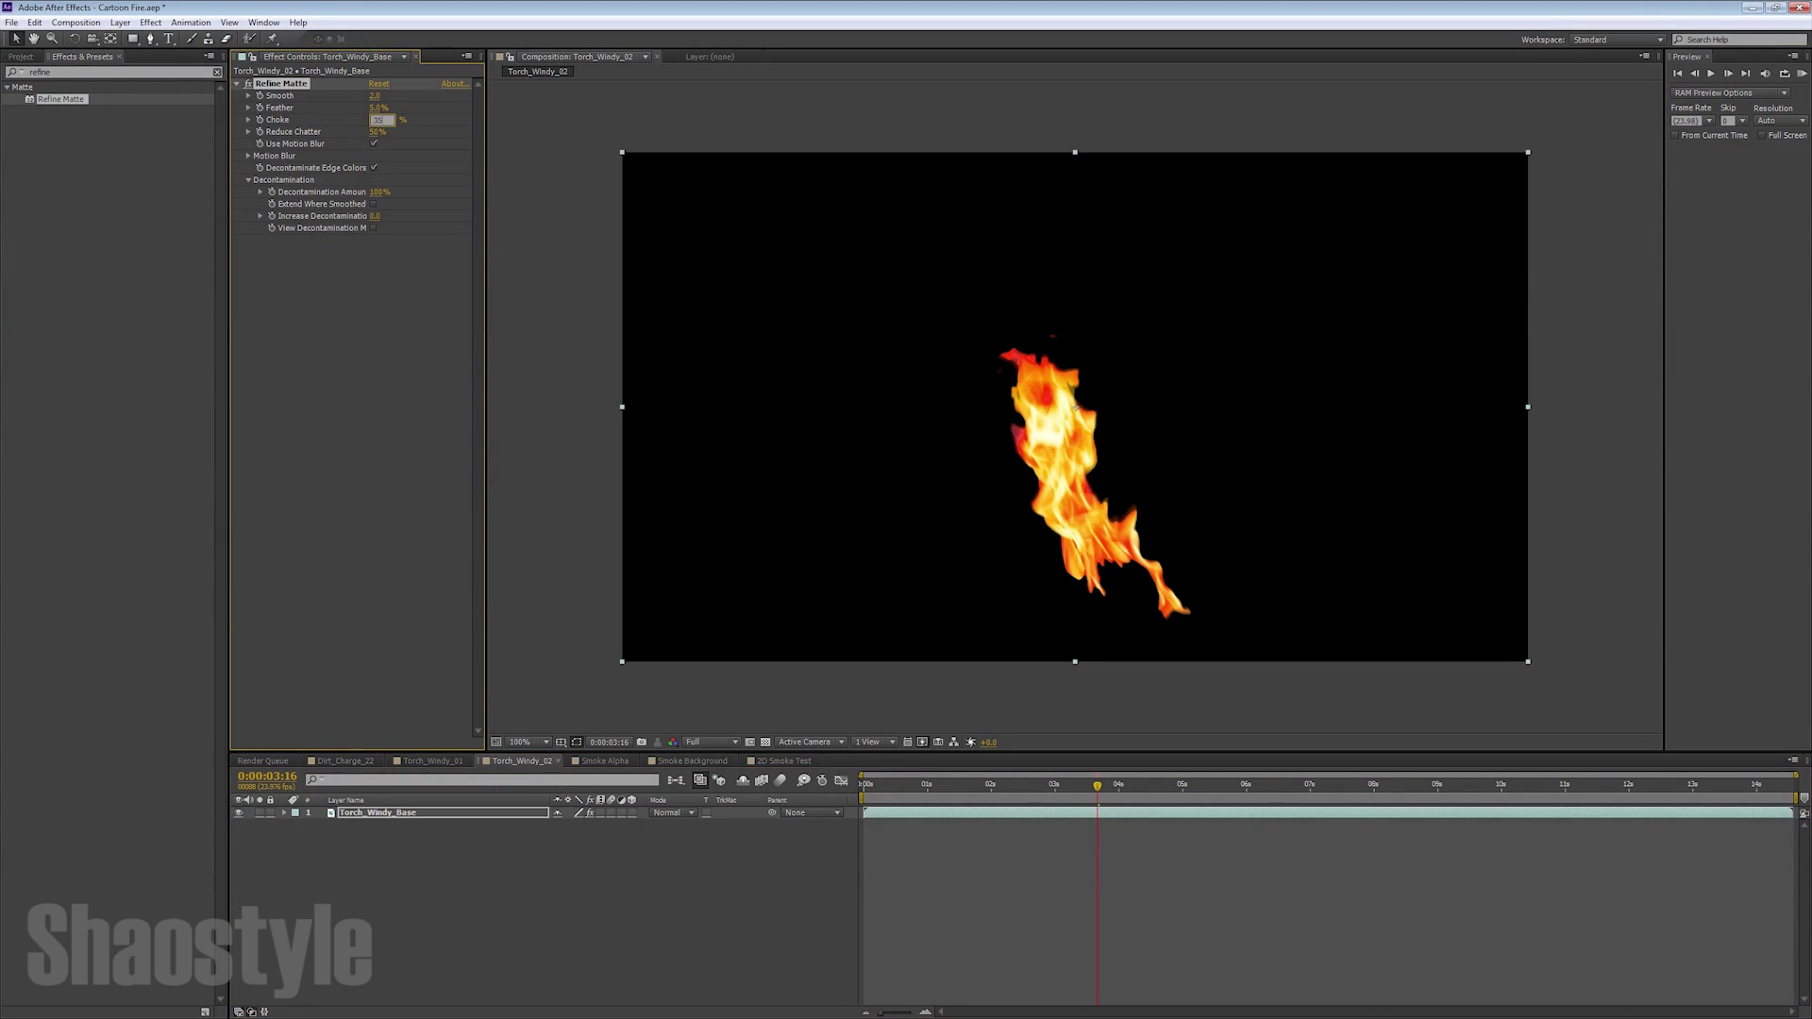
{"action": "type", "text": "35"}
{"action": "key", "text": "Return"}
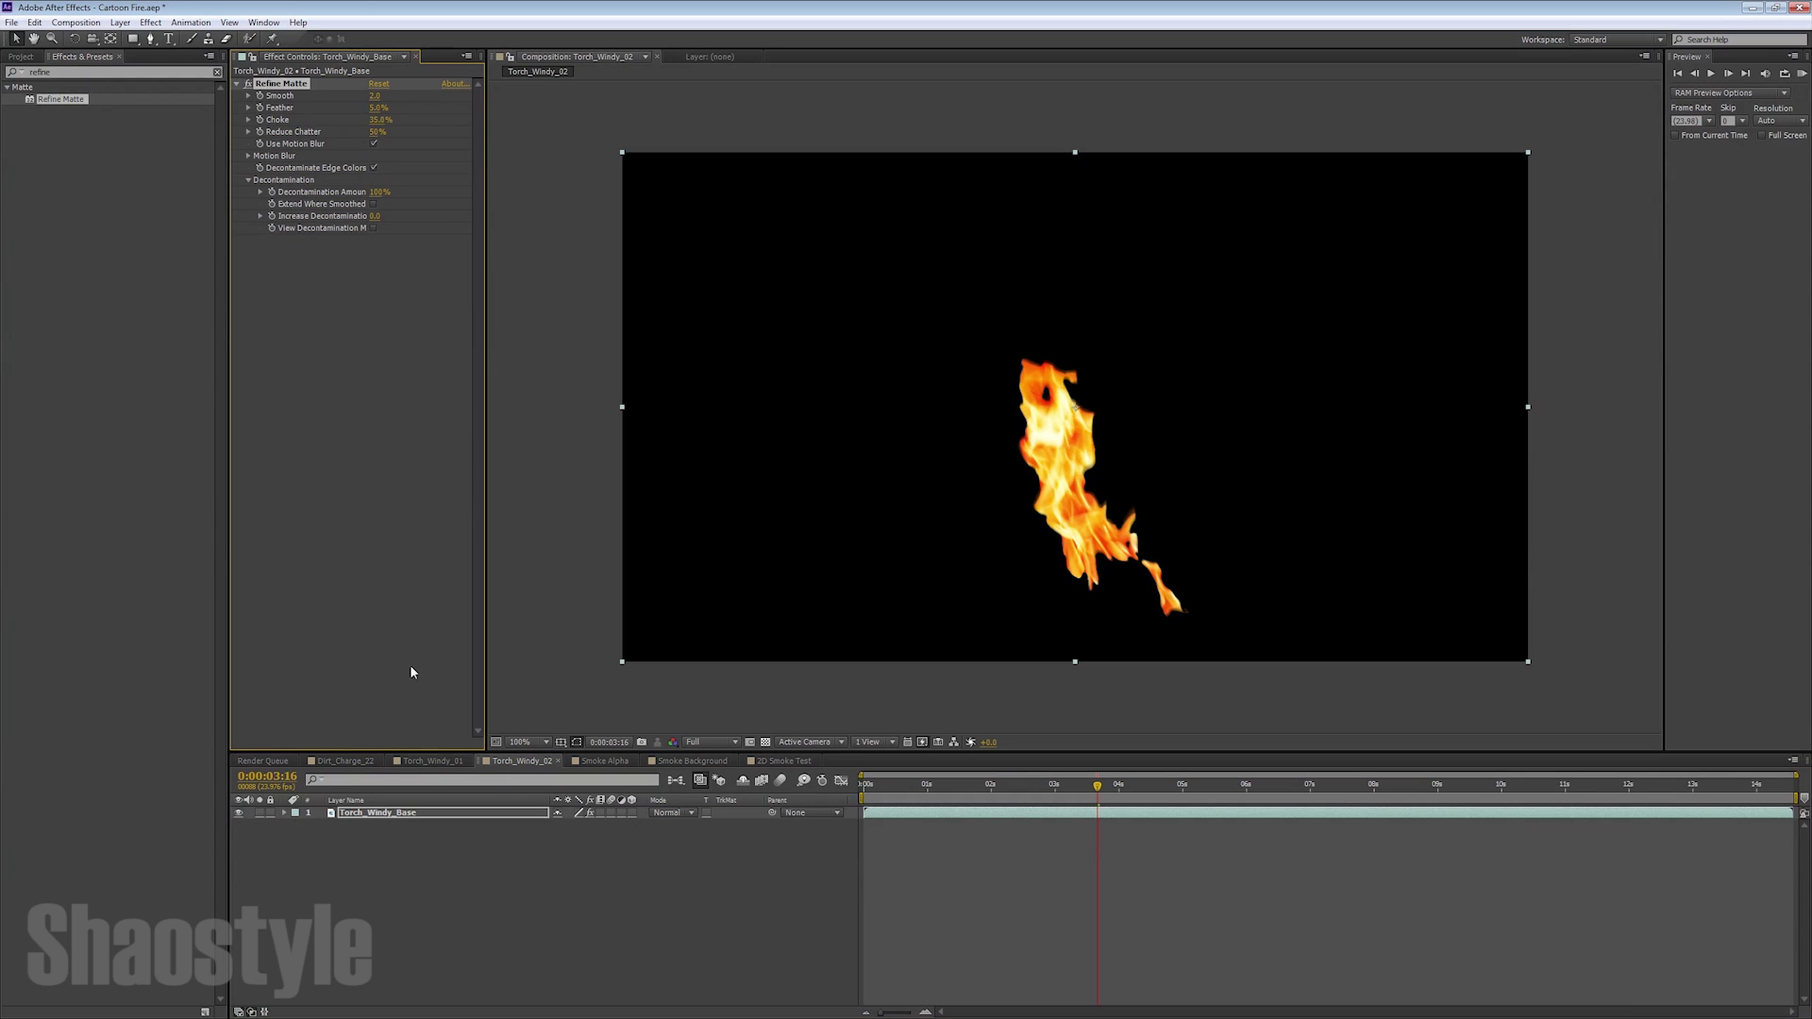
{"action": "left_click", "coordinate": [453, 769]}
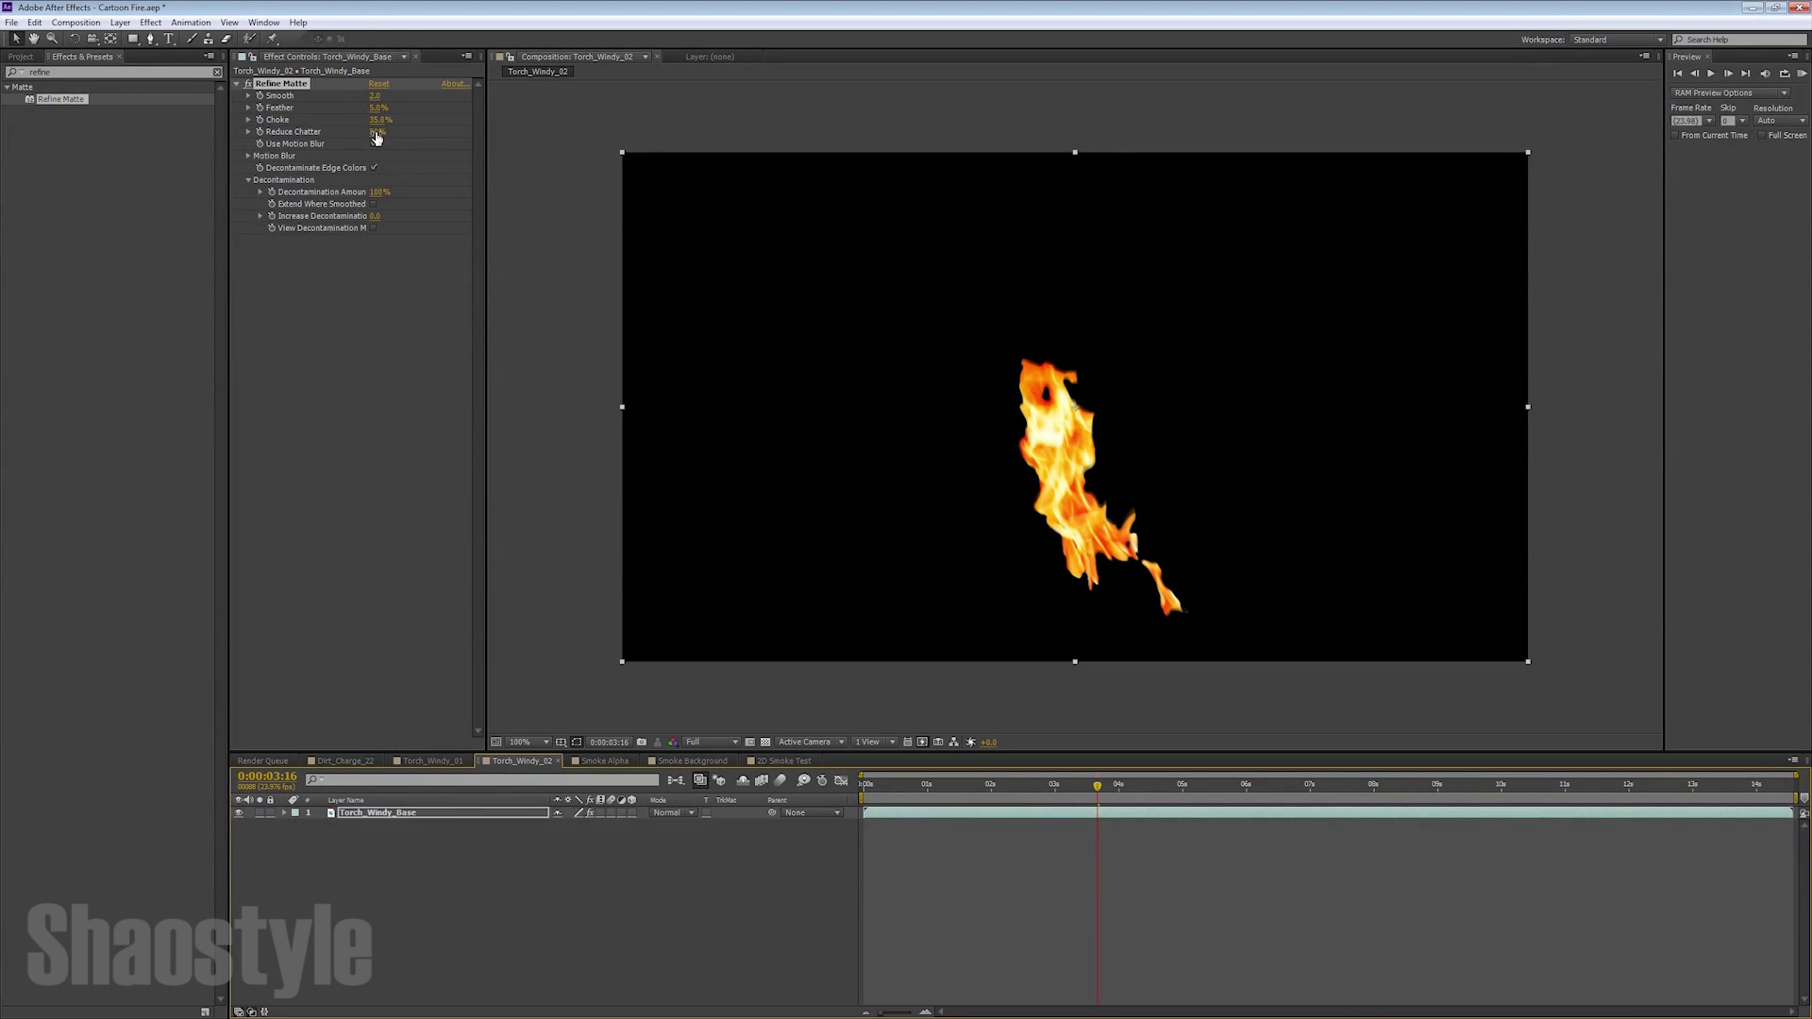
Set Reduce Chatter to 0%, disable Use Motion Blur and Decontaminate Edge Colors, and compare the flame with and without Refine Matte
{"action": "left_click_drag", "start_coordinate": [377, 132], "coordinate": [334, 143]}
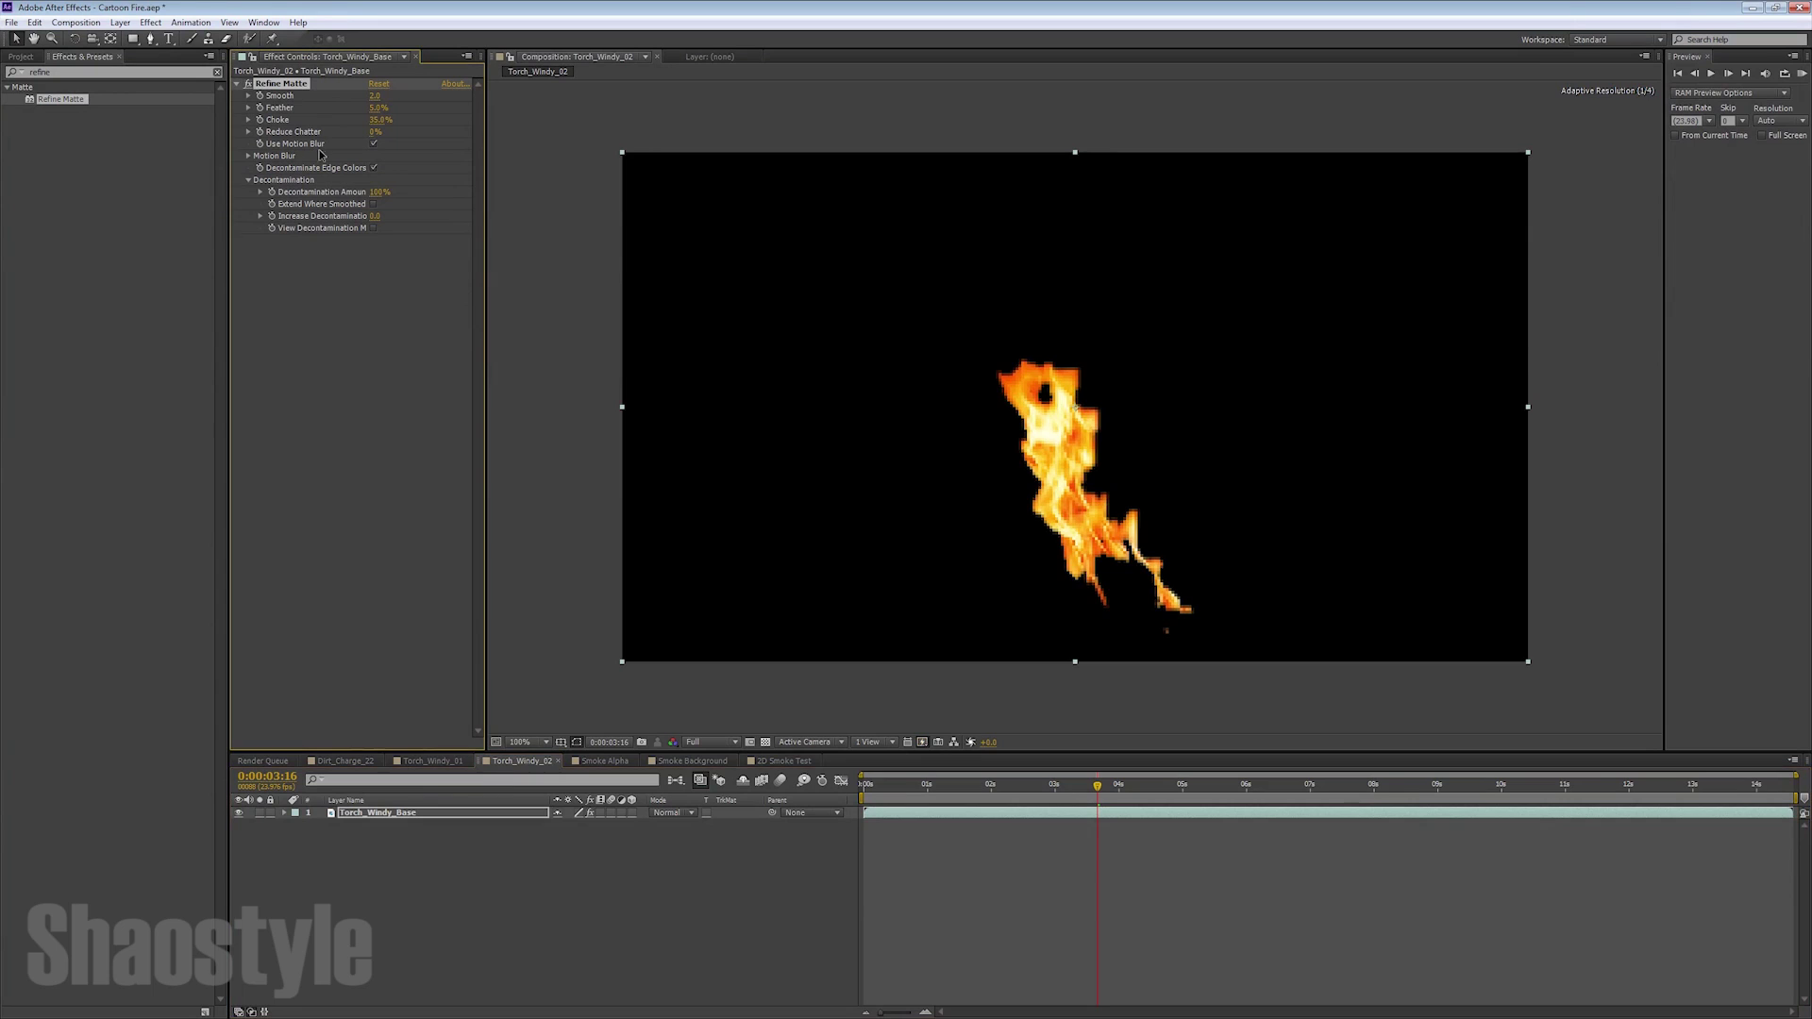
{"action": "left_click", "coordinate": [374, 144]}
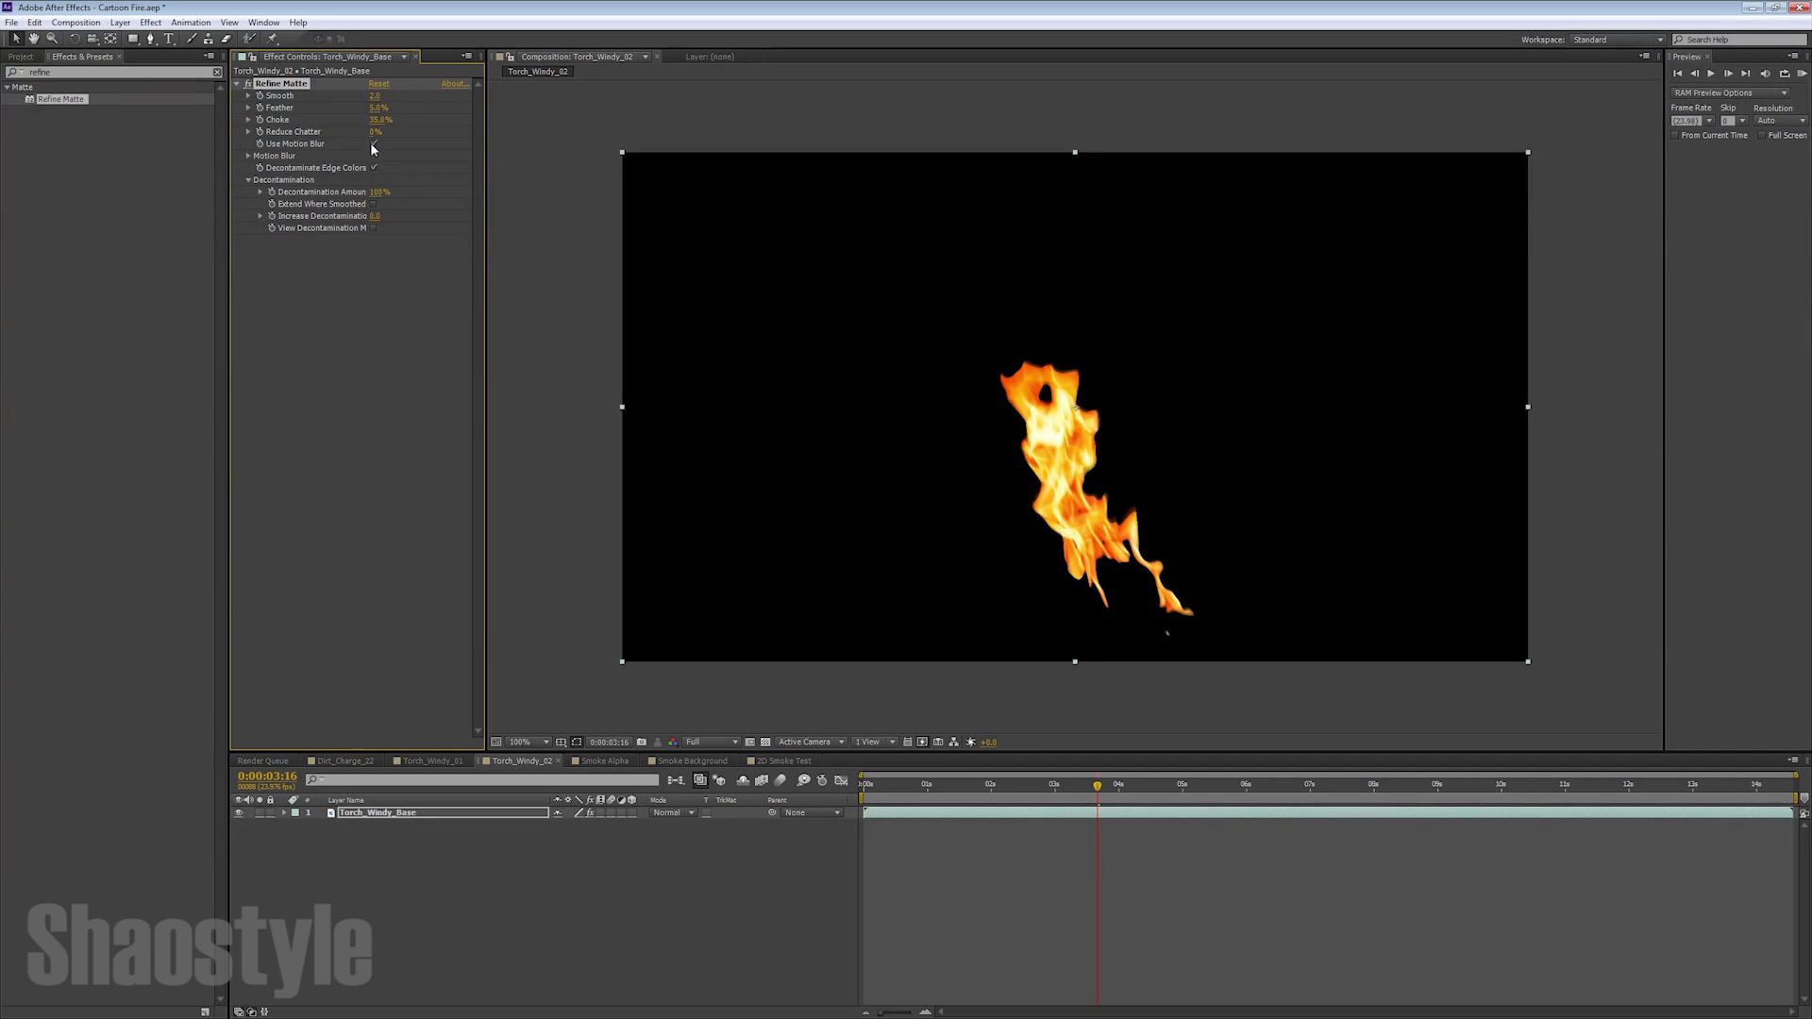
{"action": "left_click", "coordinate": [373, 167]}
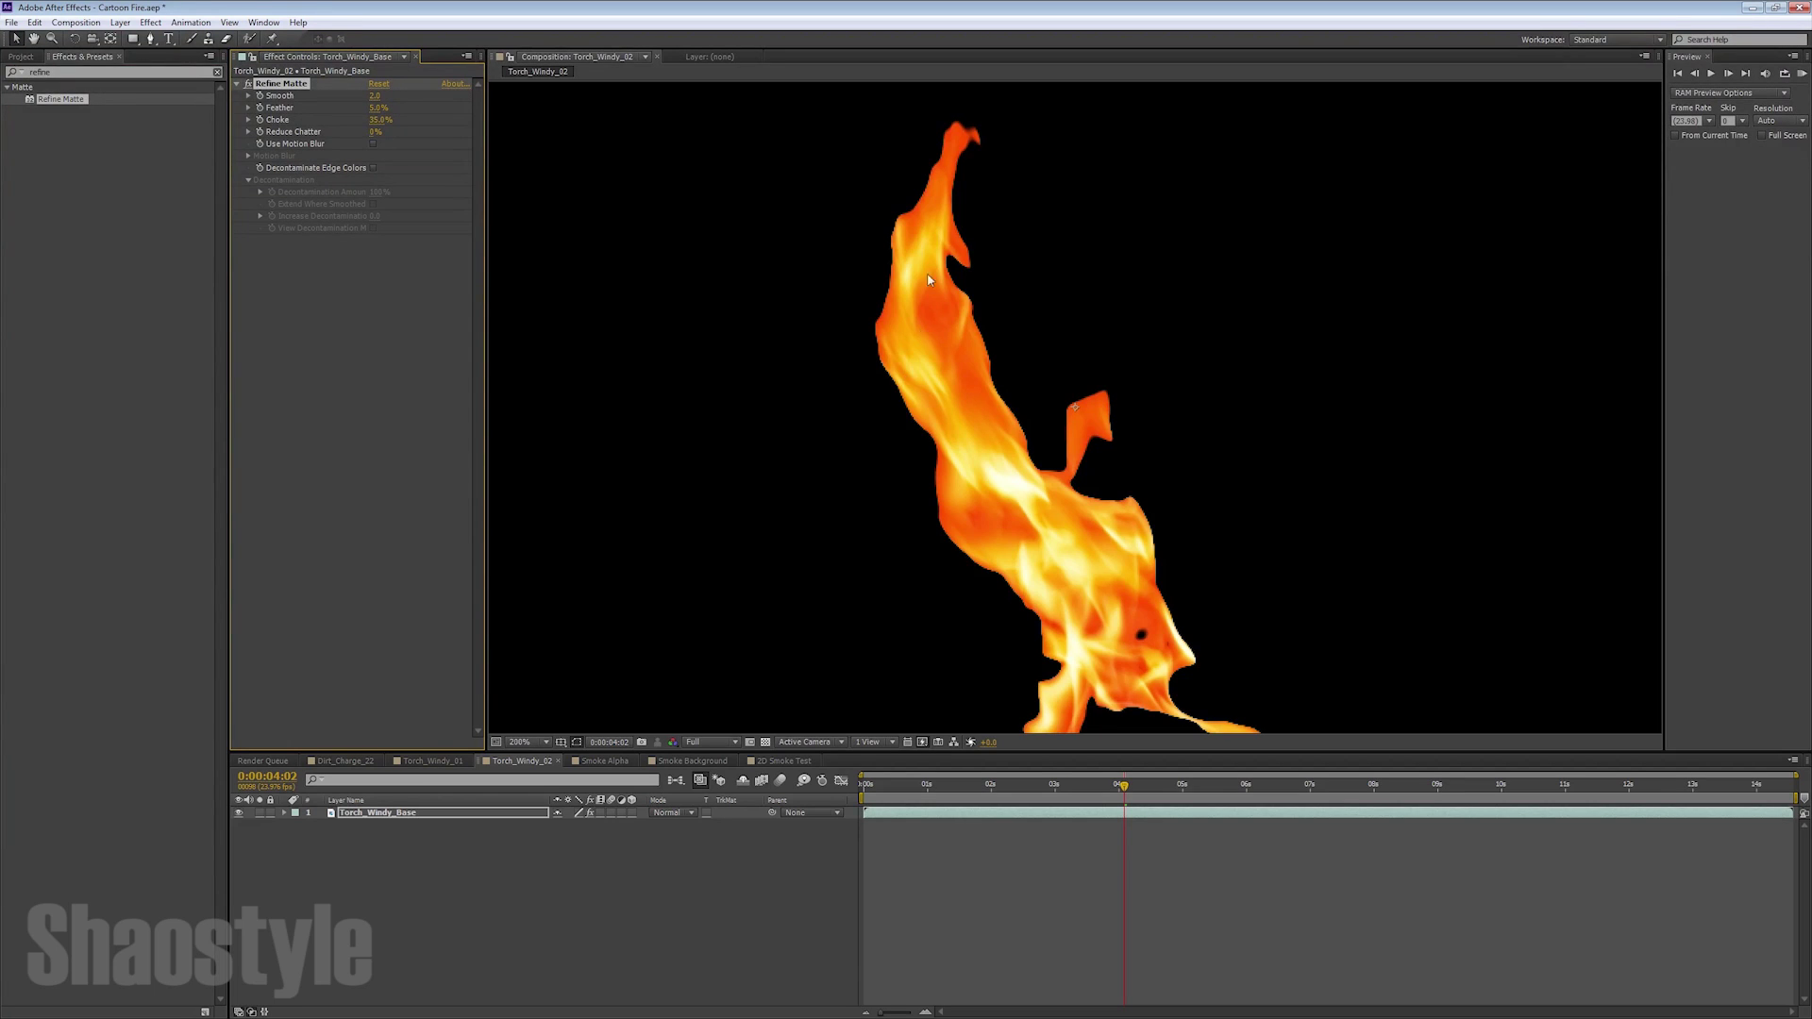
{"action": "key", "text": "comma"}
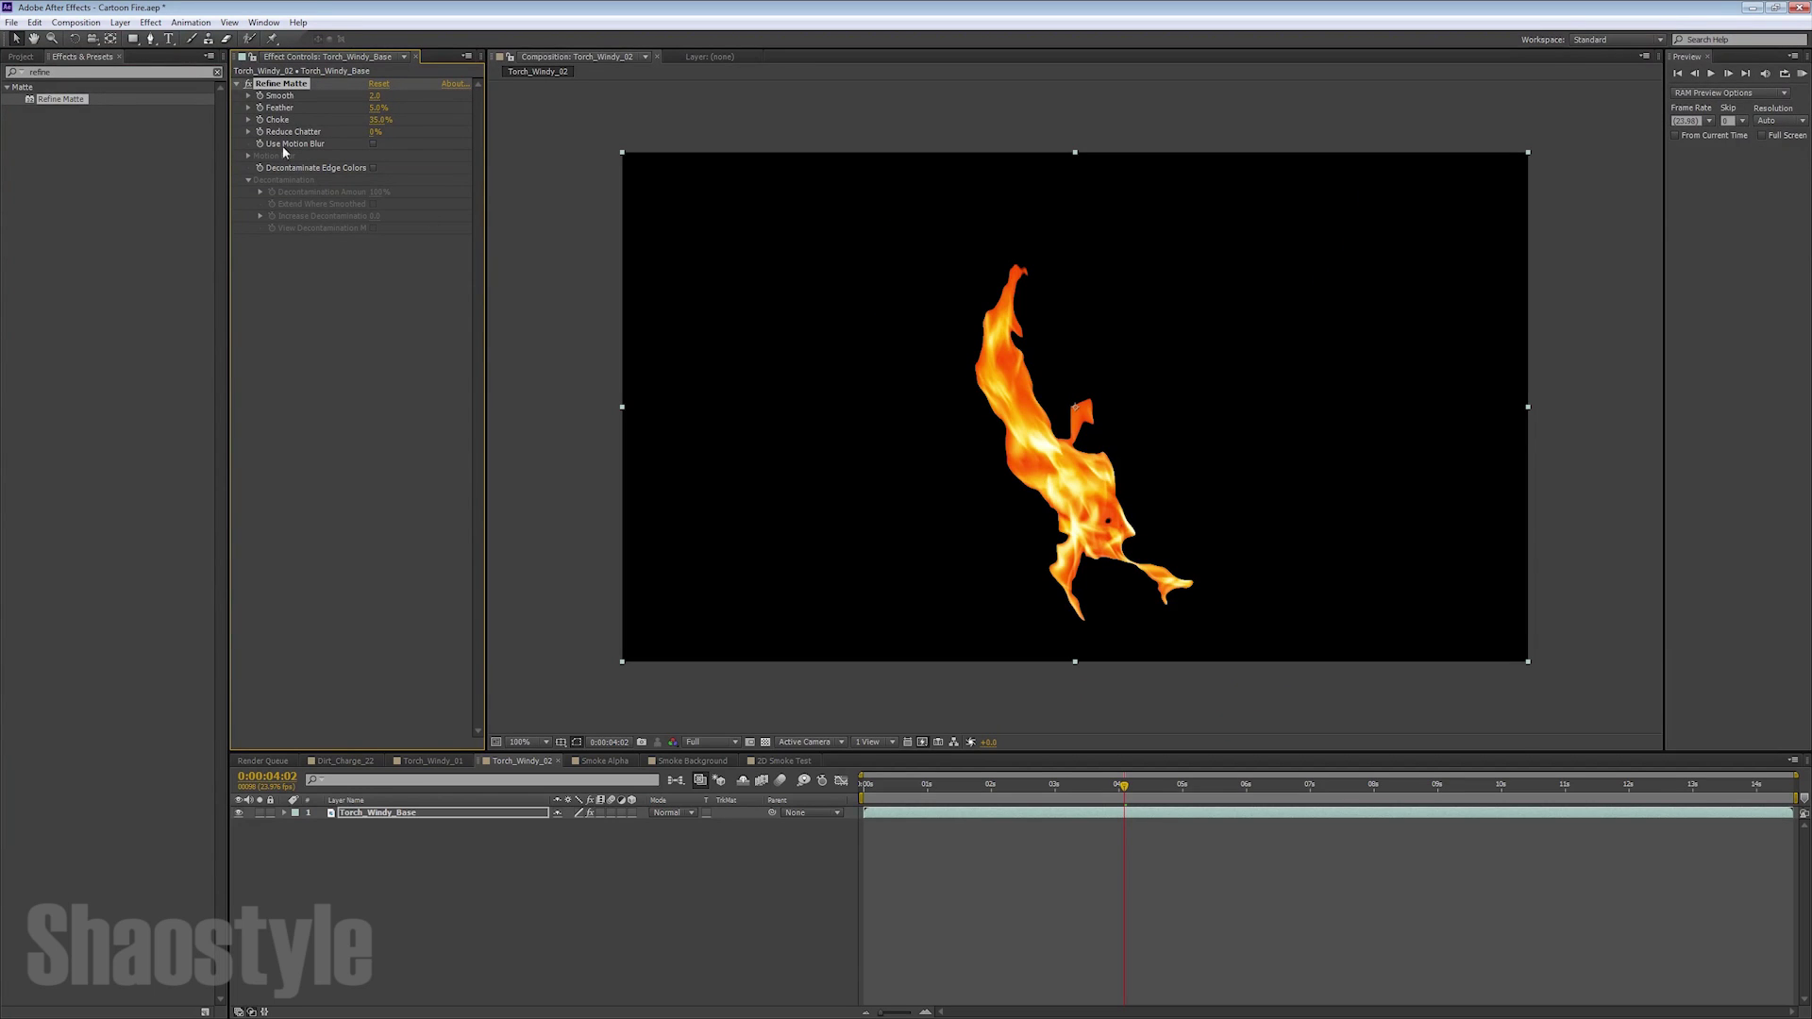
{"action": "left_click", "coordinate": [249, 84]}
{"action": "left_click", "coordinate": [249, 84]}
Find the Fill effect and apply it to the Torch_Windy_Base layer after Refine Matte
{"action": "left_click", "coordinate": [110, 72]}
{"action": "double_click", "coordinate": [111, 72]}
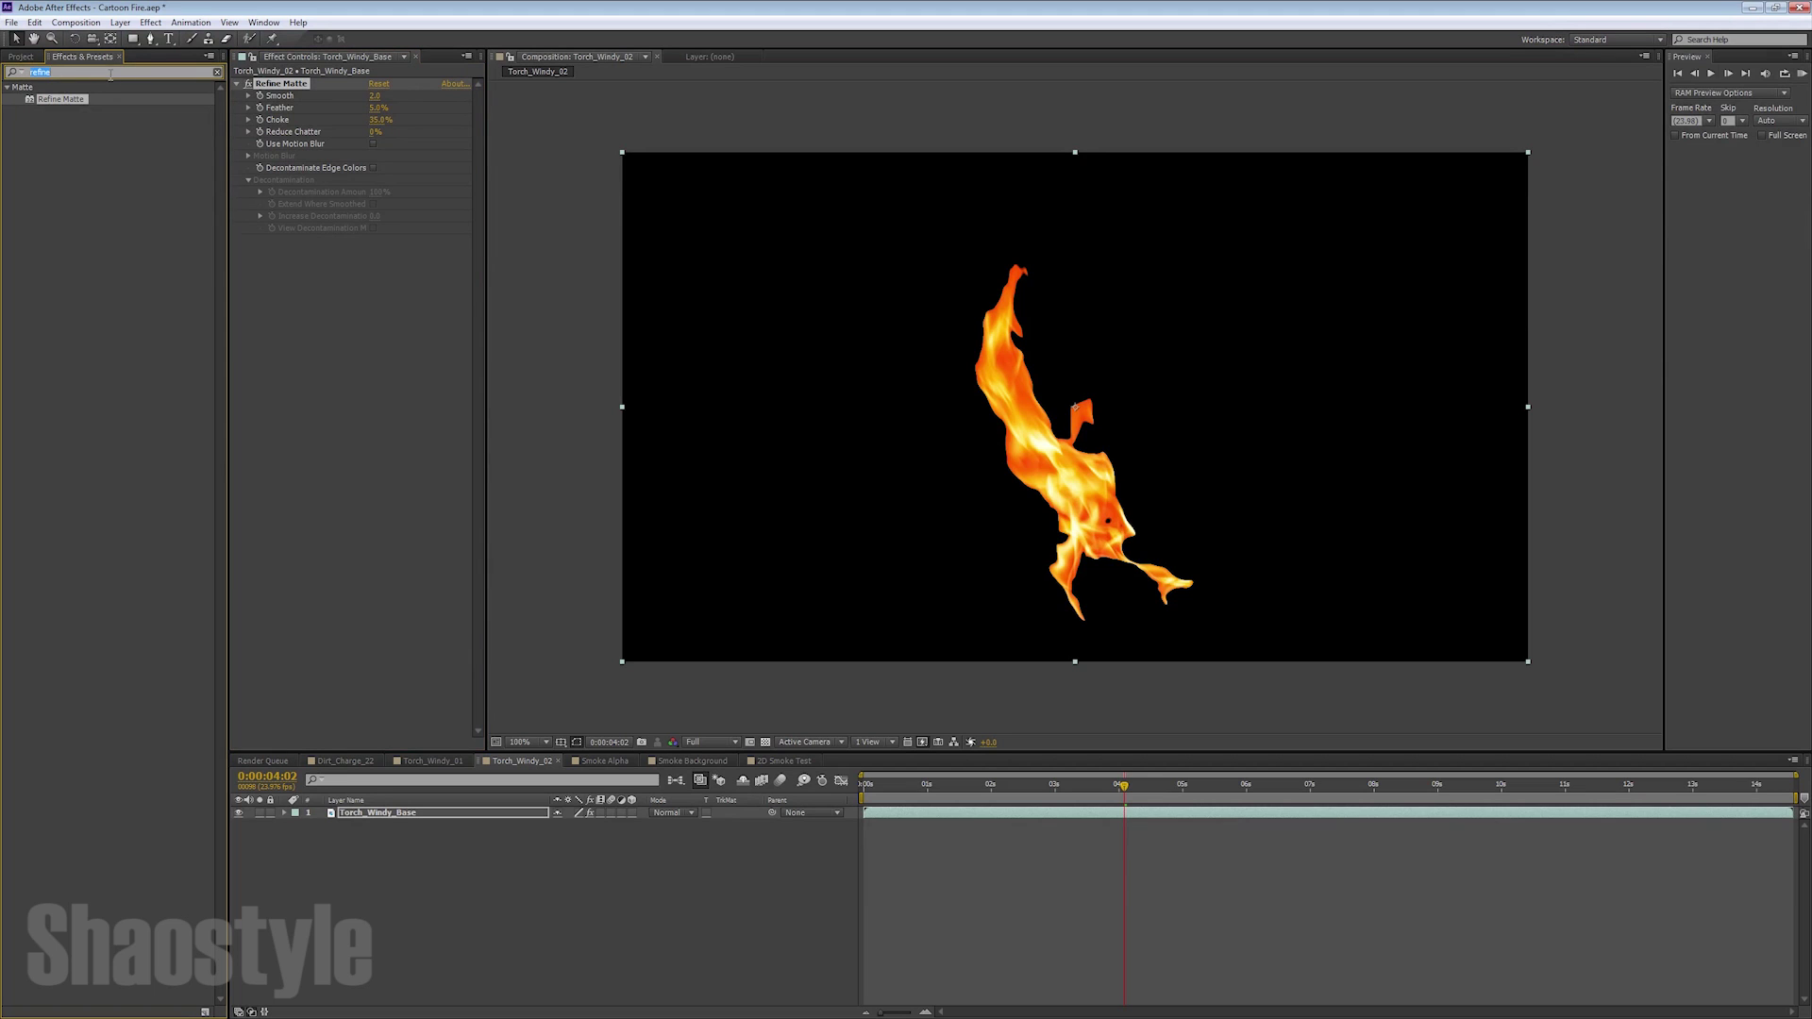
{"action": "type", "text": "fill"}
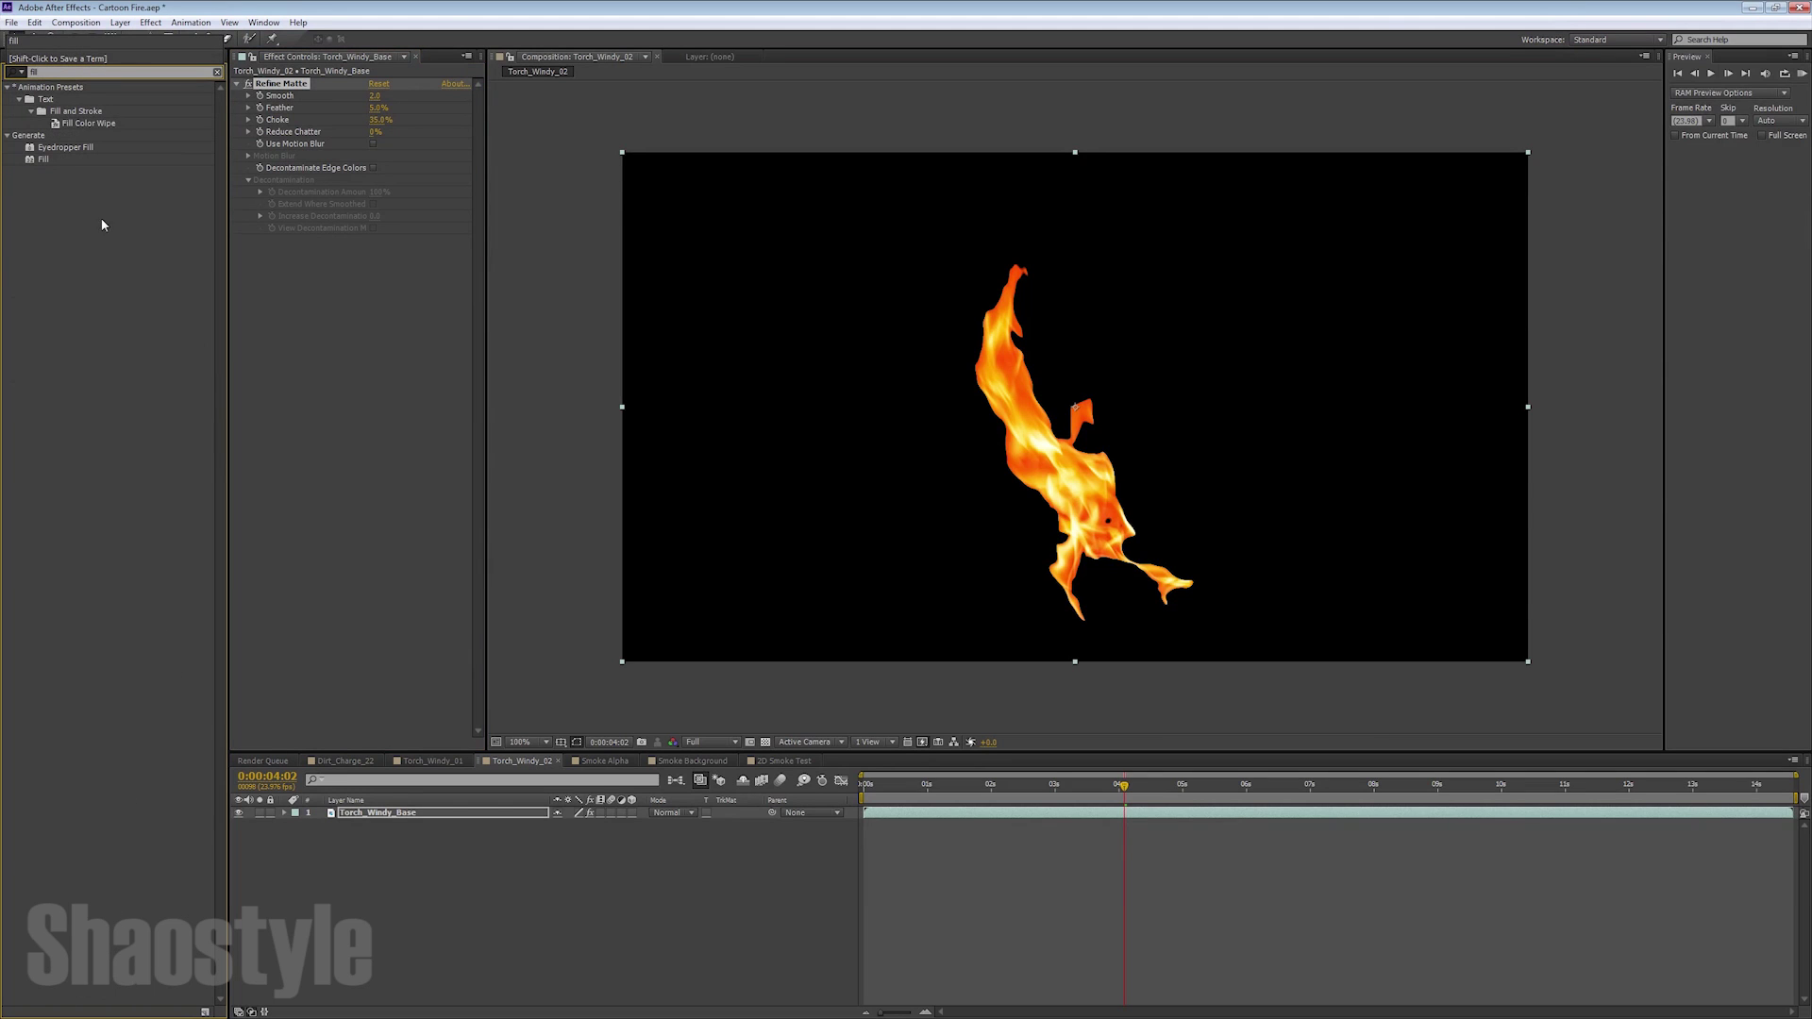
{"action": "double_click", "coordinate": [38, 160]}
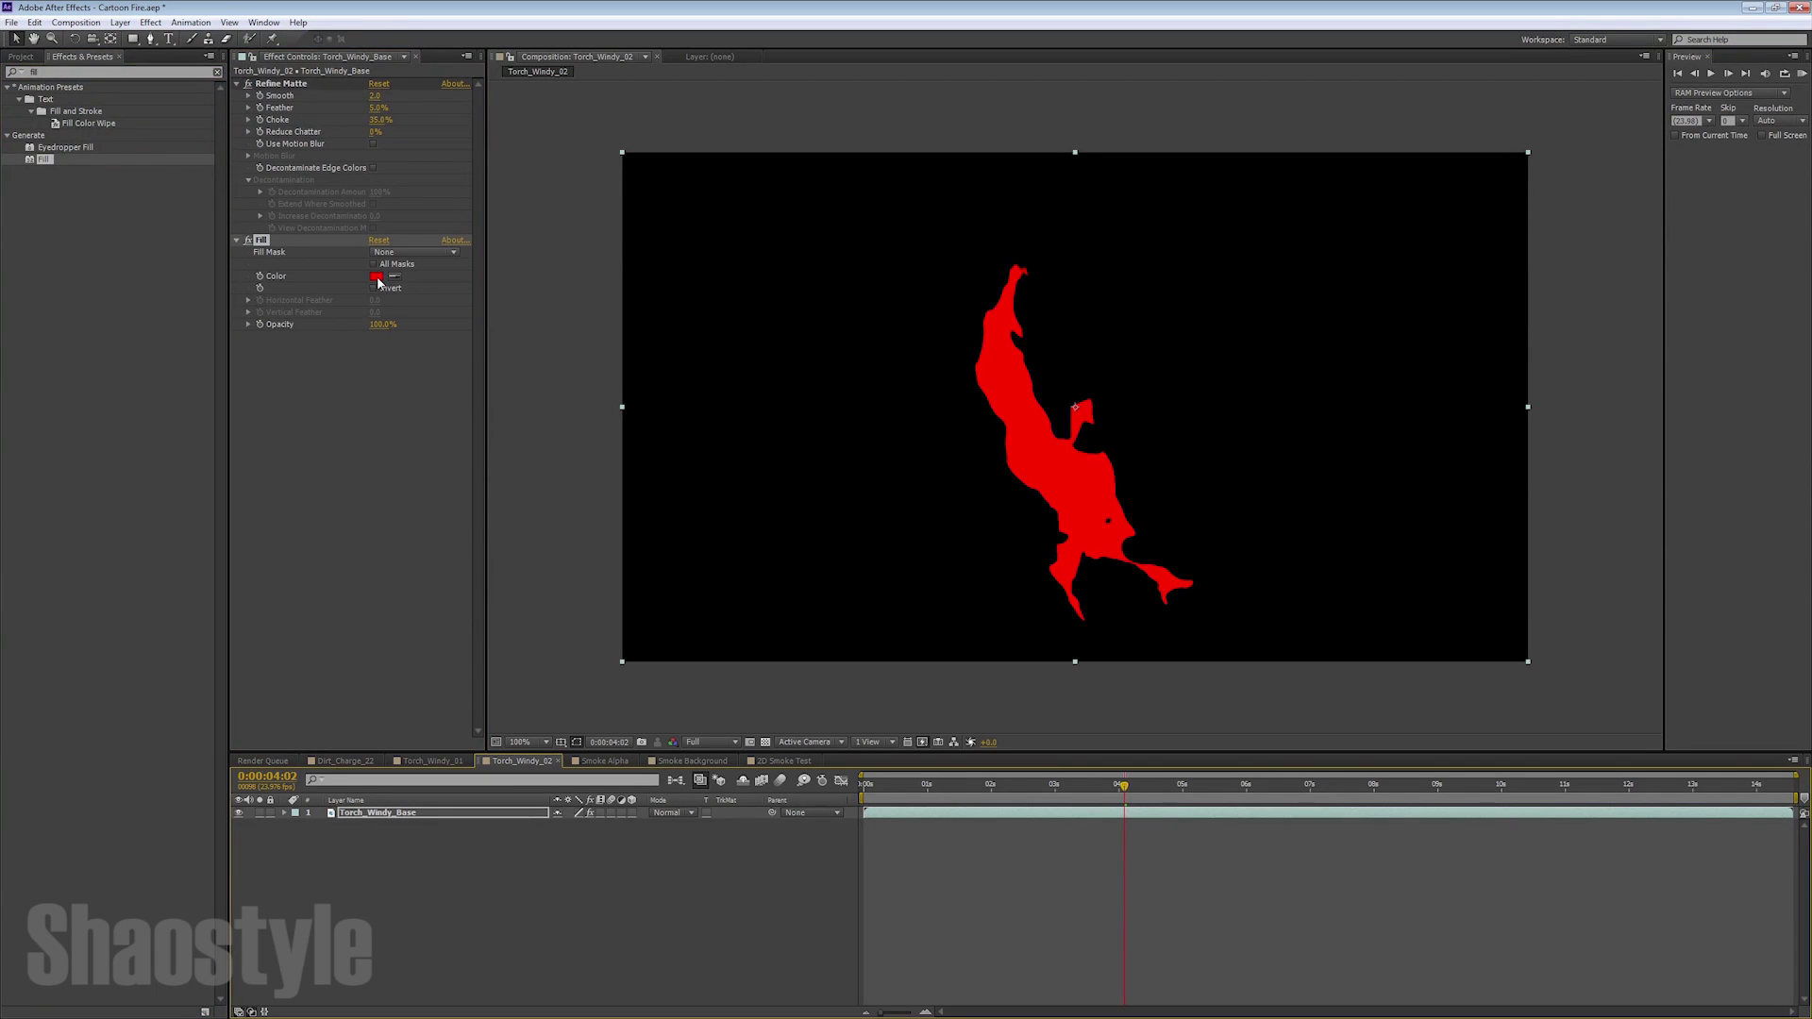
Change the Fill color from pure red to an orange-red and preview the flat-colored flame
{"action": "left_click", "coordinate": [376, 278]}
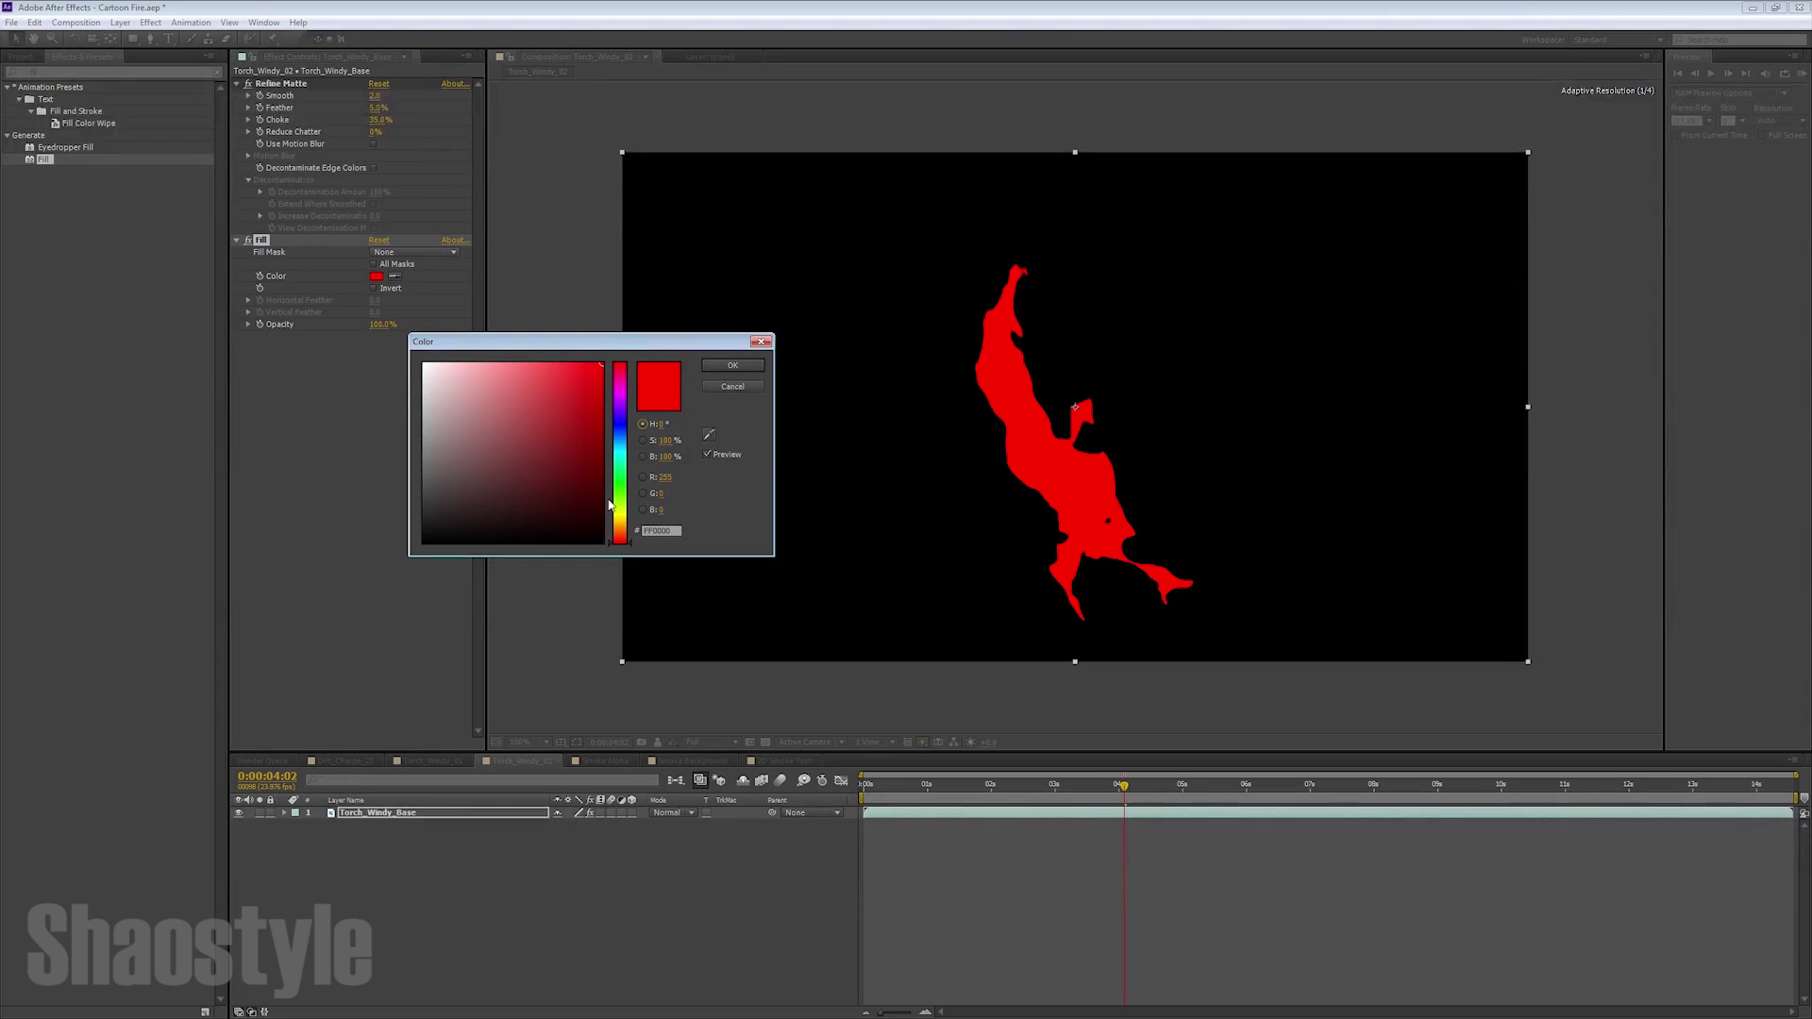
{"action": "left_click", "coordinate": [623, 539]}
{"action": "left_click_drag", "start_coordinate": [623, 539], "coordinate": [621, 541]}
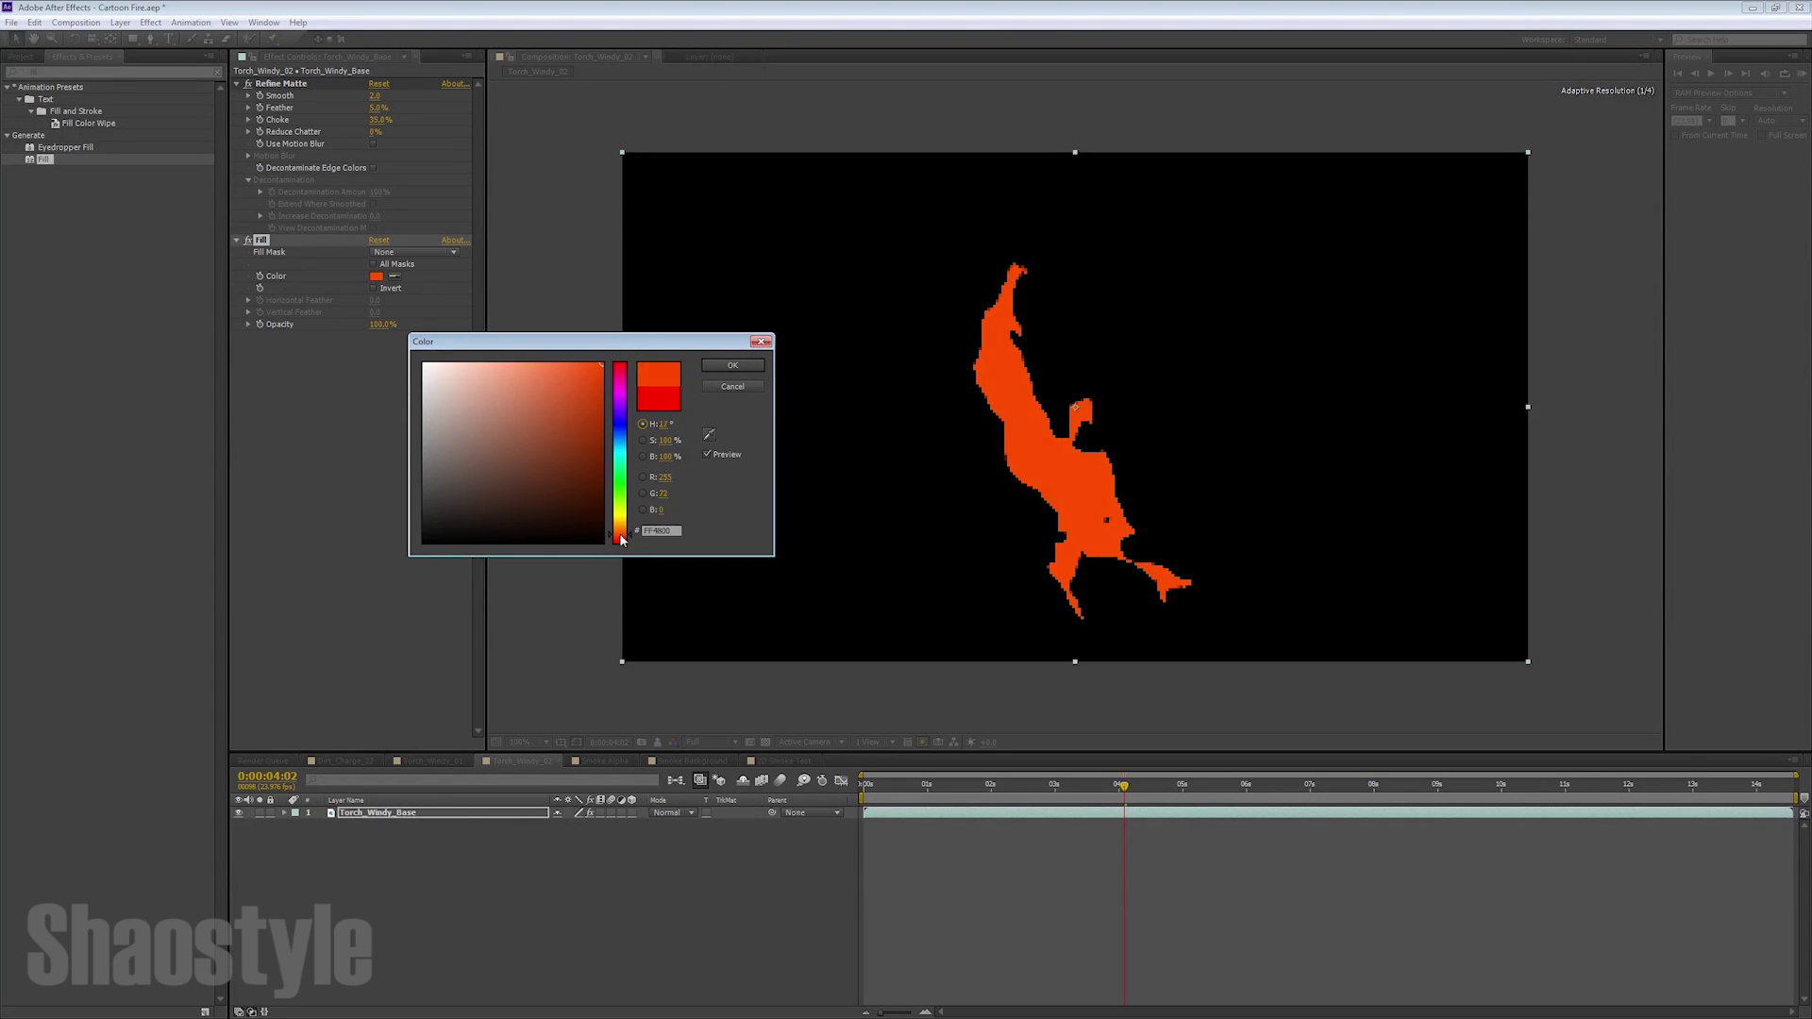
{"action": "left_click", "coordinate": [708, 365]}
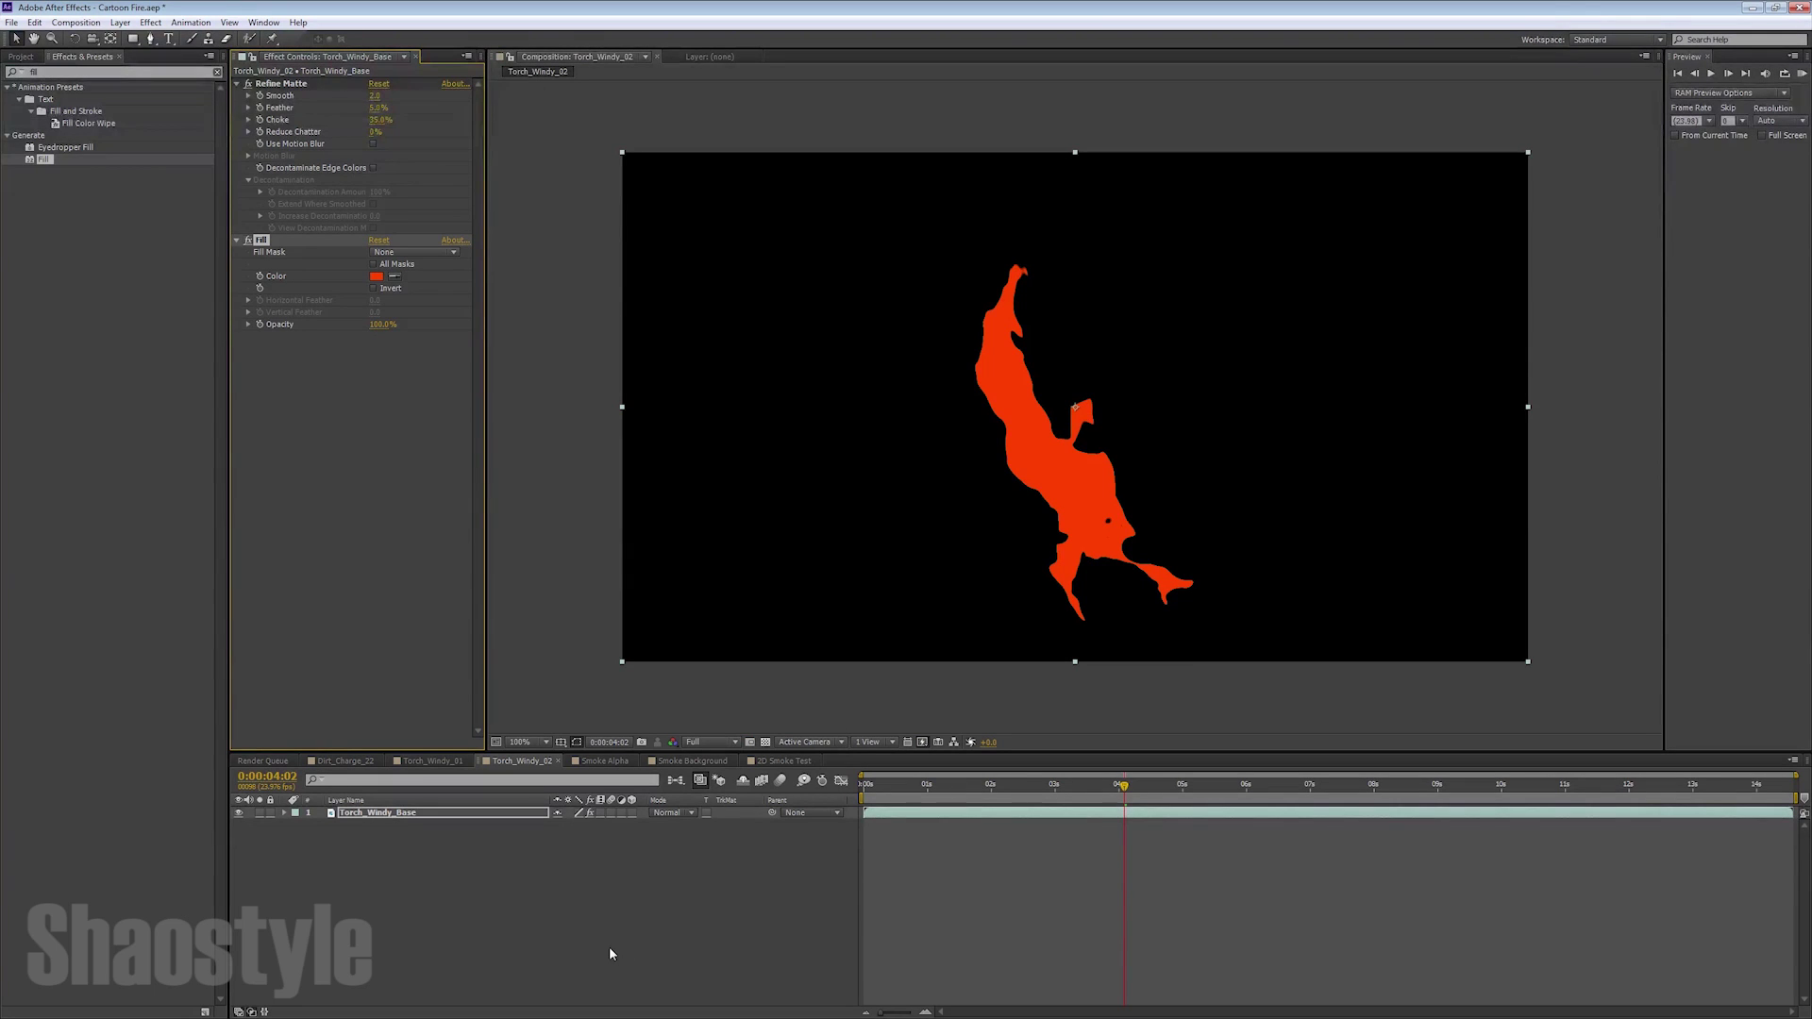
{"action": "key", "text": "space"}
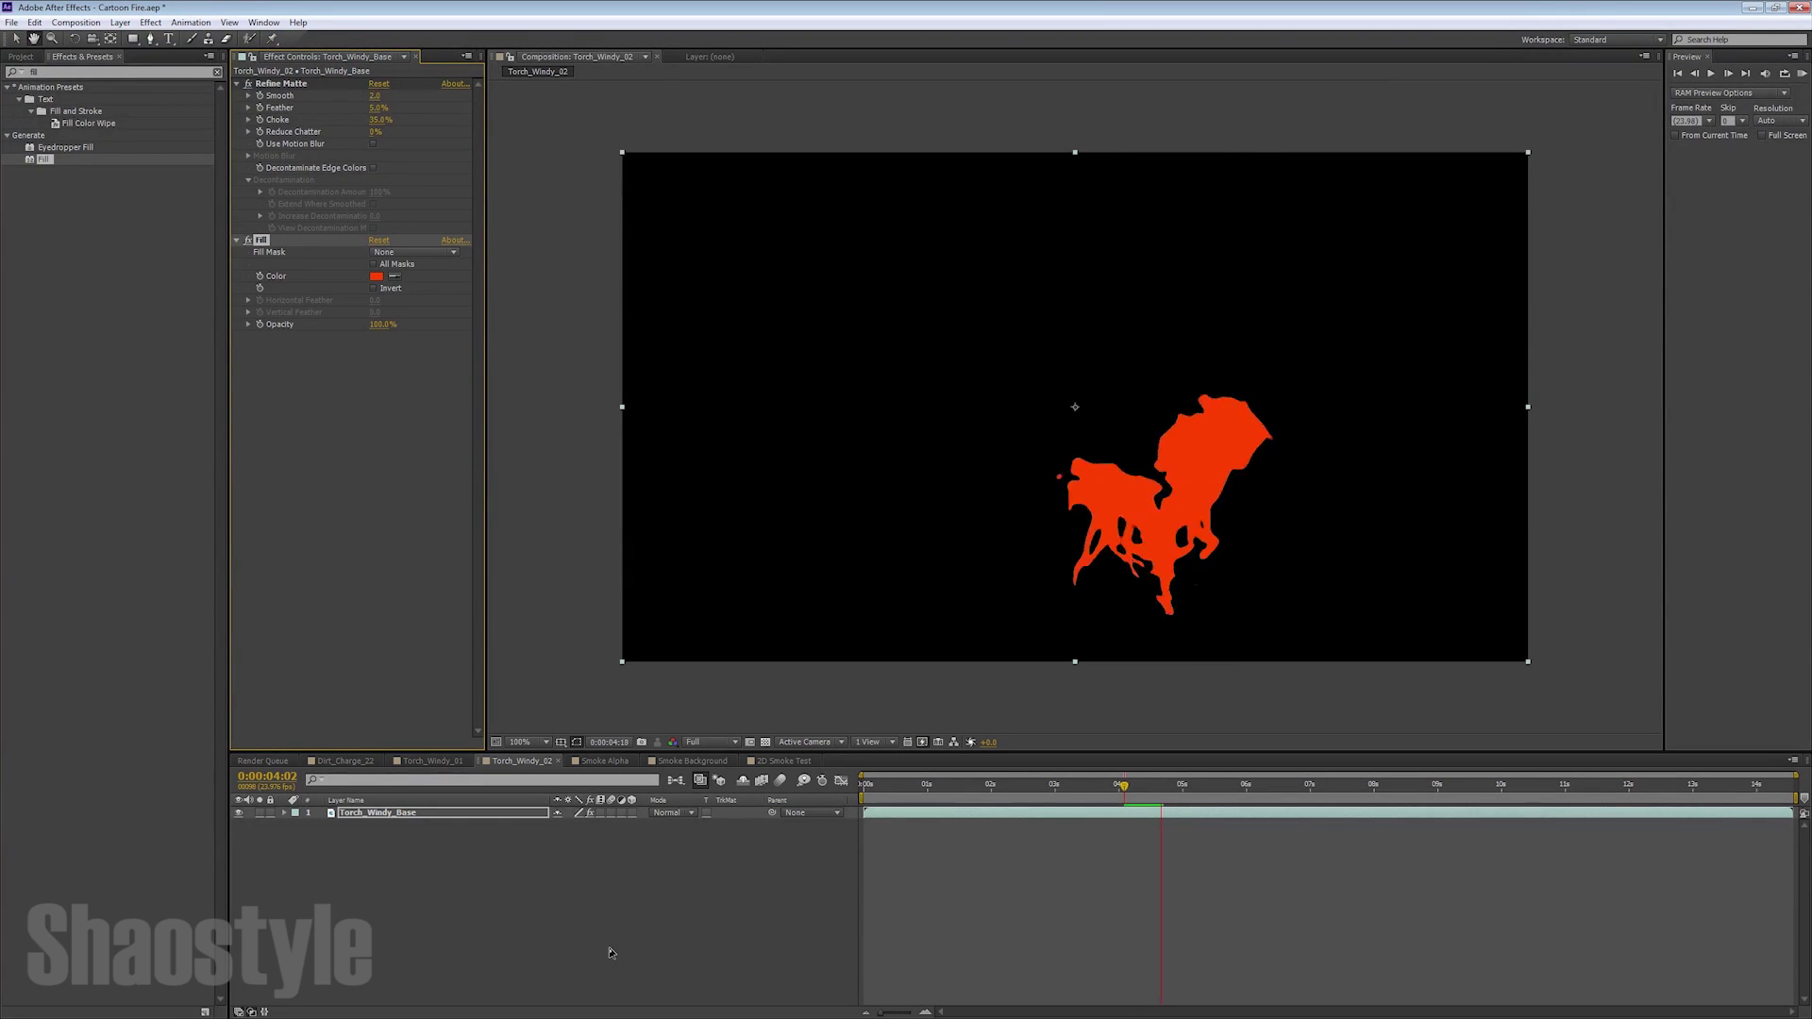
Duplicate the Torch_Windy_Base layer with its effects
{"action": "left_click", "coordinate": [421, 817]}
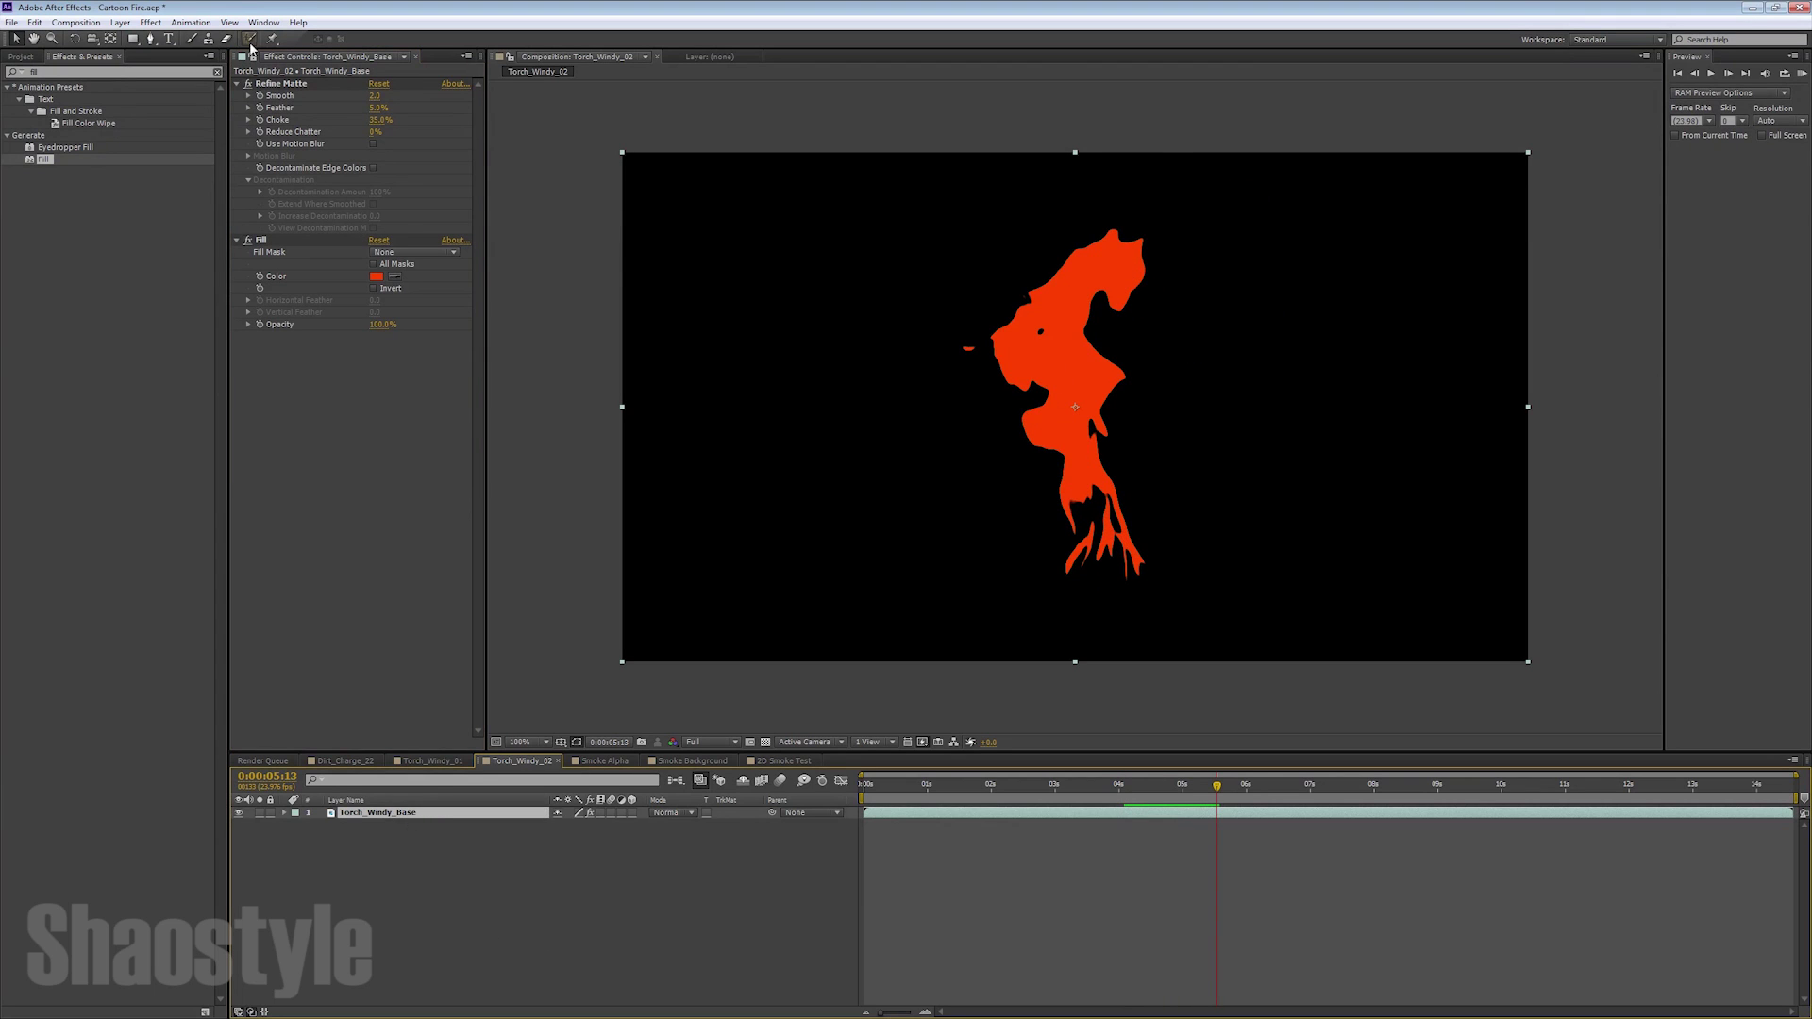
{"action": "left_click", "coordinate": [34, 22]}
{"action": "mouse_move", "coordinate": [76, 22]}
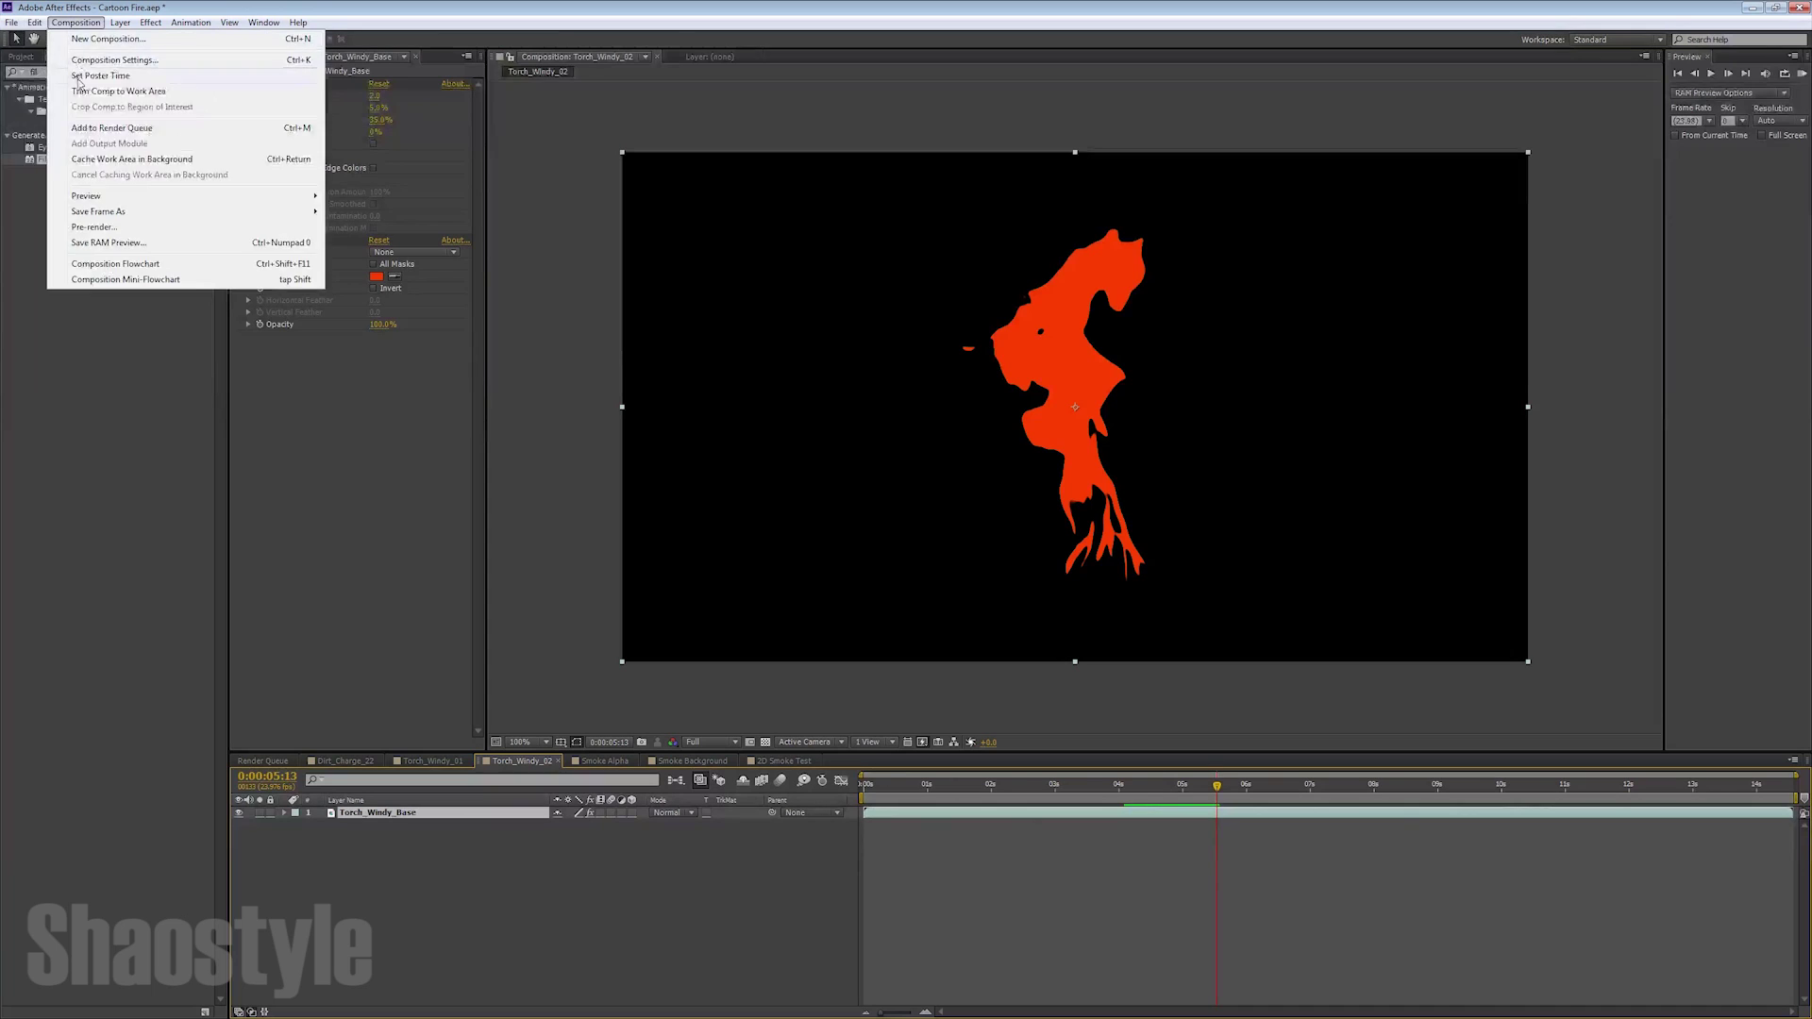
{"action": "left_click", "coordinate": [57, 194]}
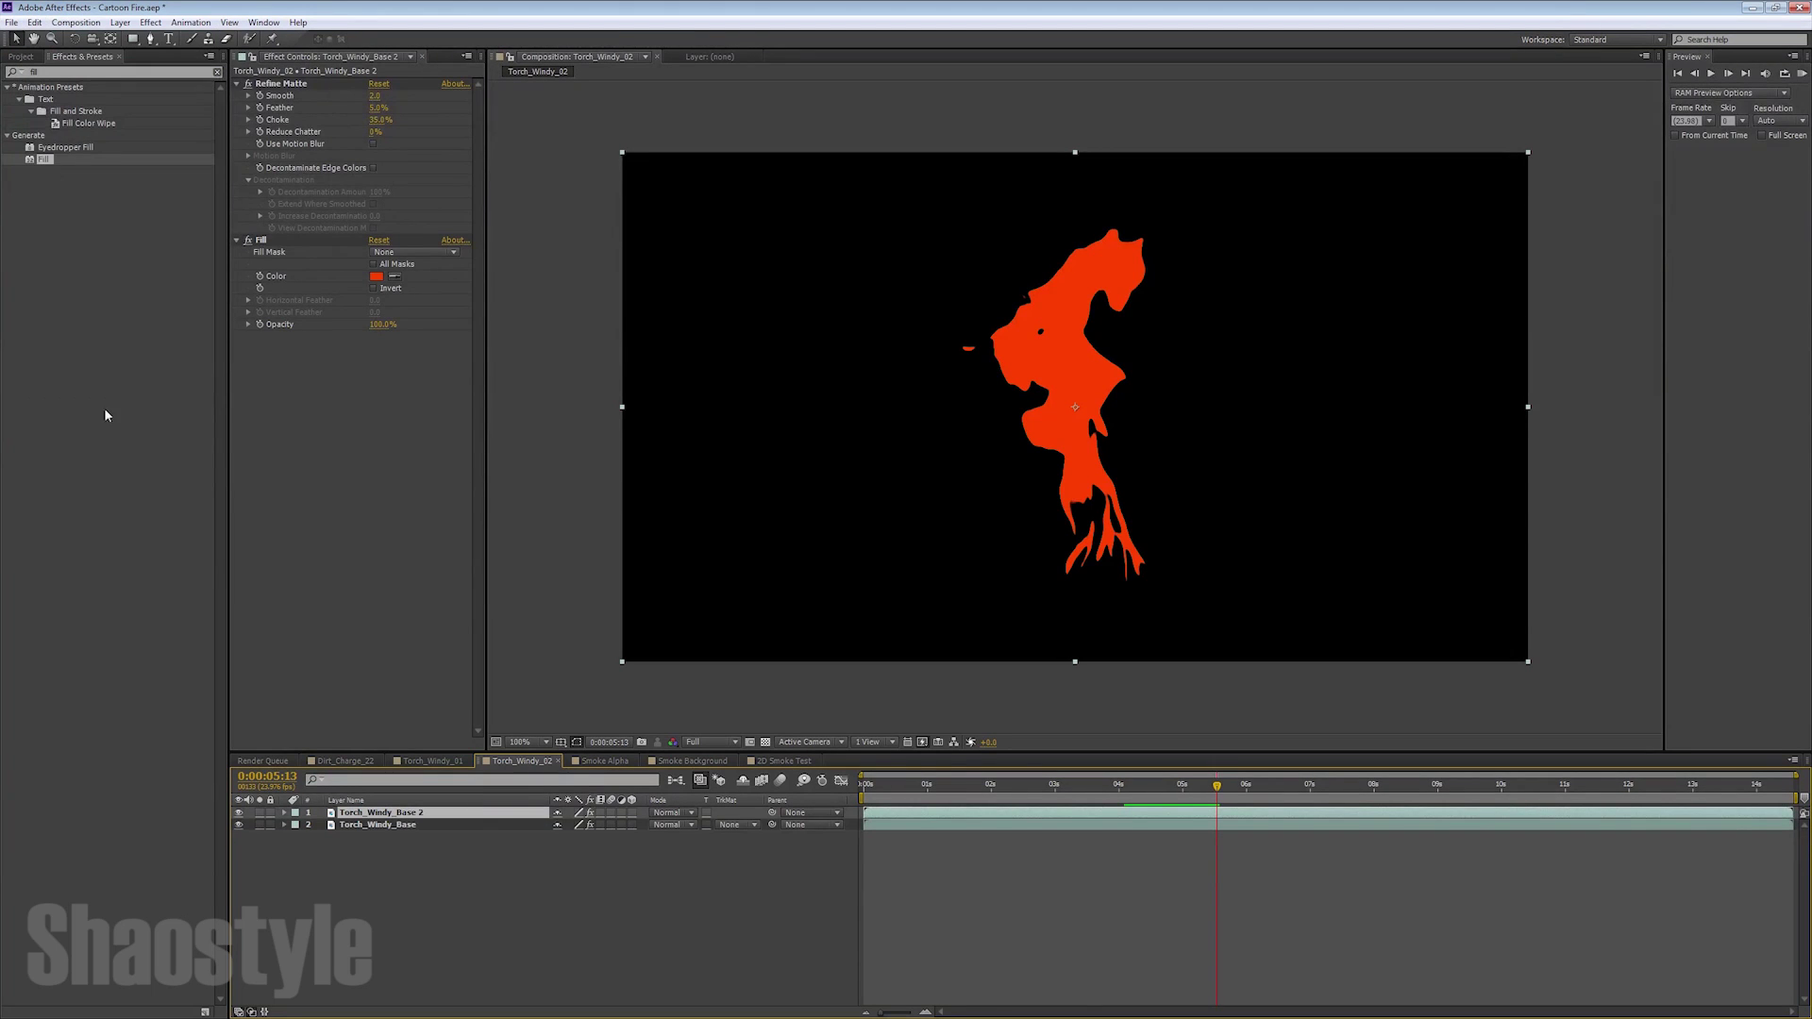
{"action": "key", "text": "backslash"}
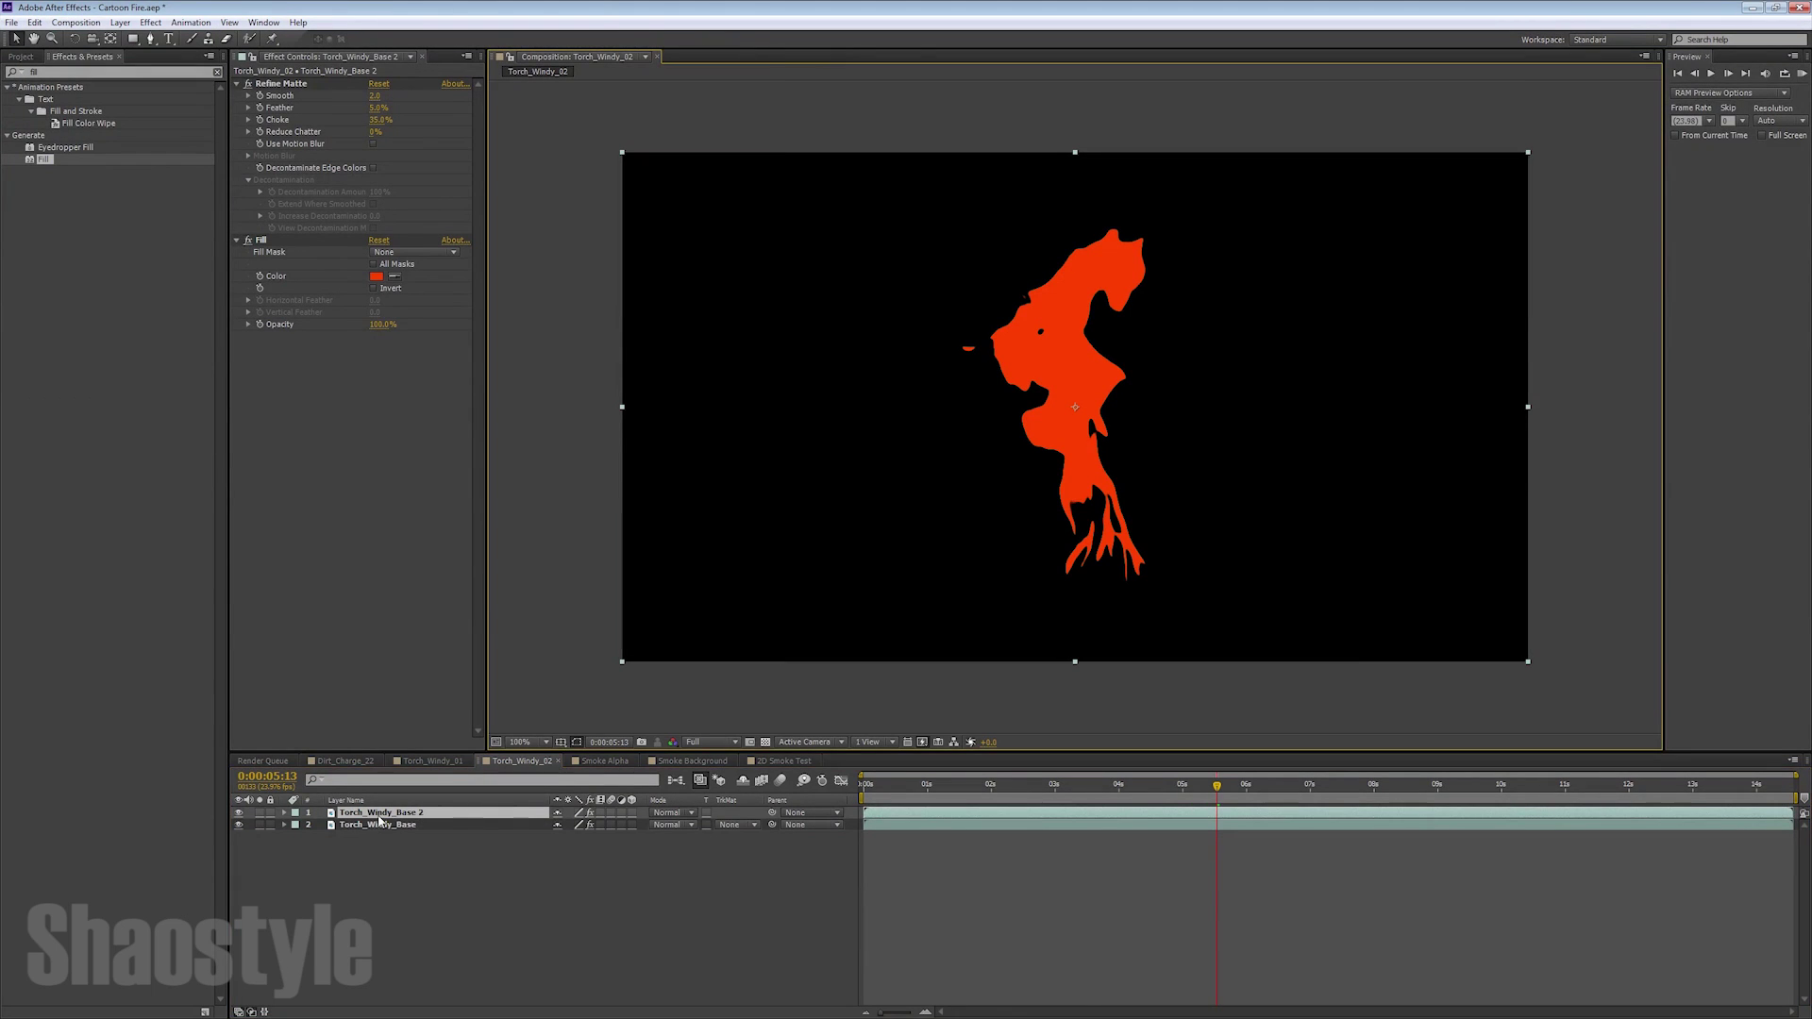
Rename the duplicated torch layer as Torch_Windy_Add Layer
{"action": "right_click", "coordinate": [380, 820]}
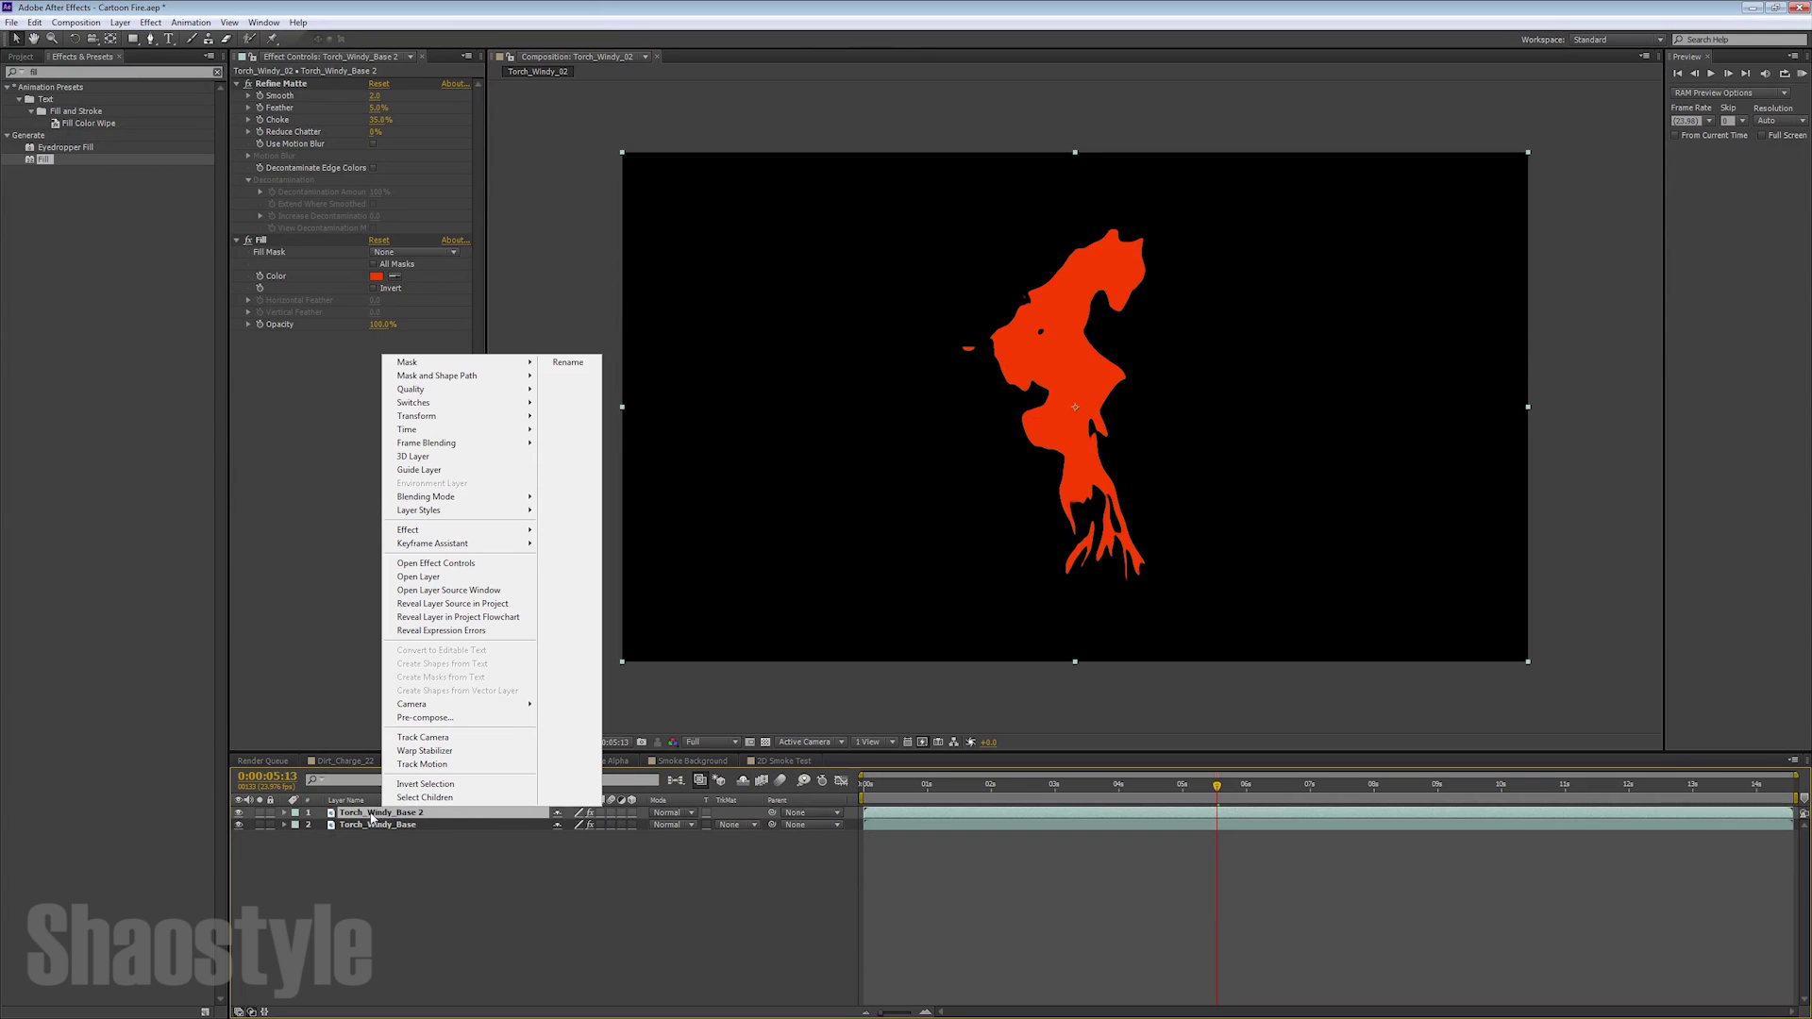
{"action": "left_click", "coordinate": [569, 363]}
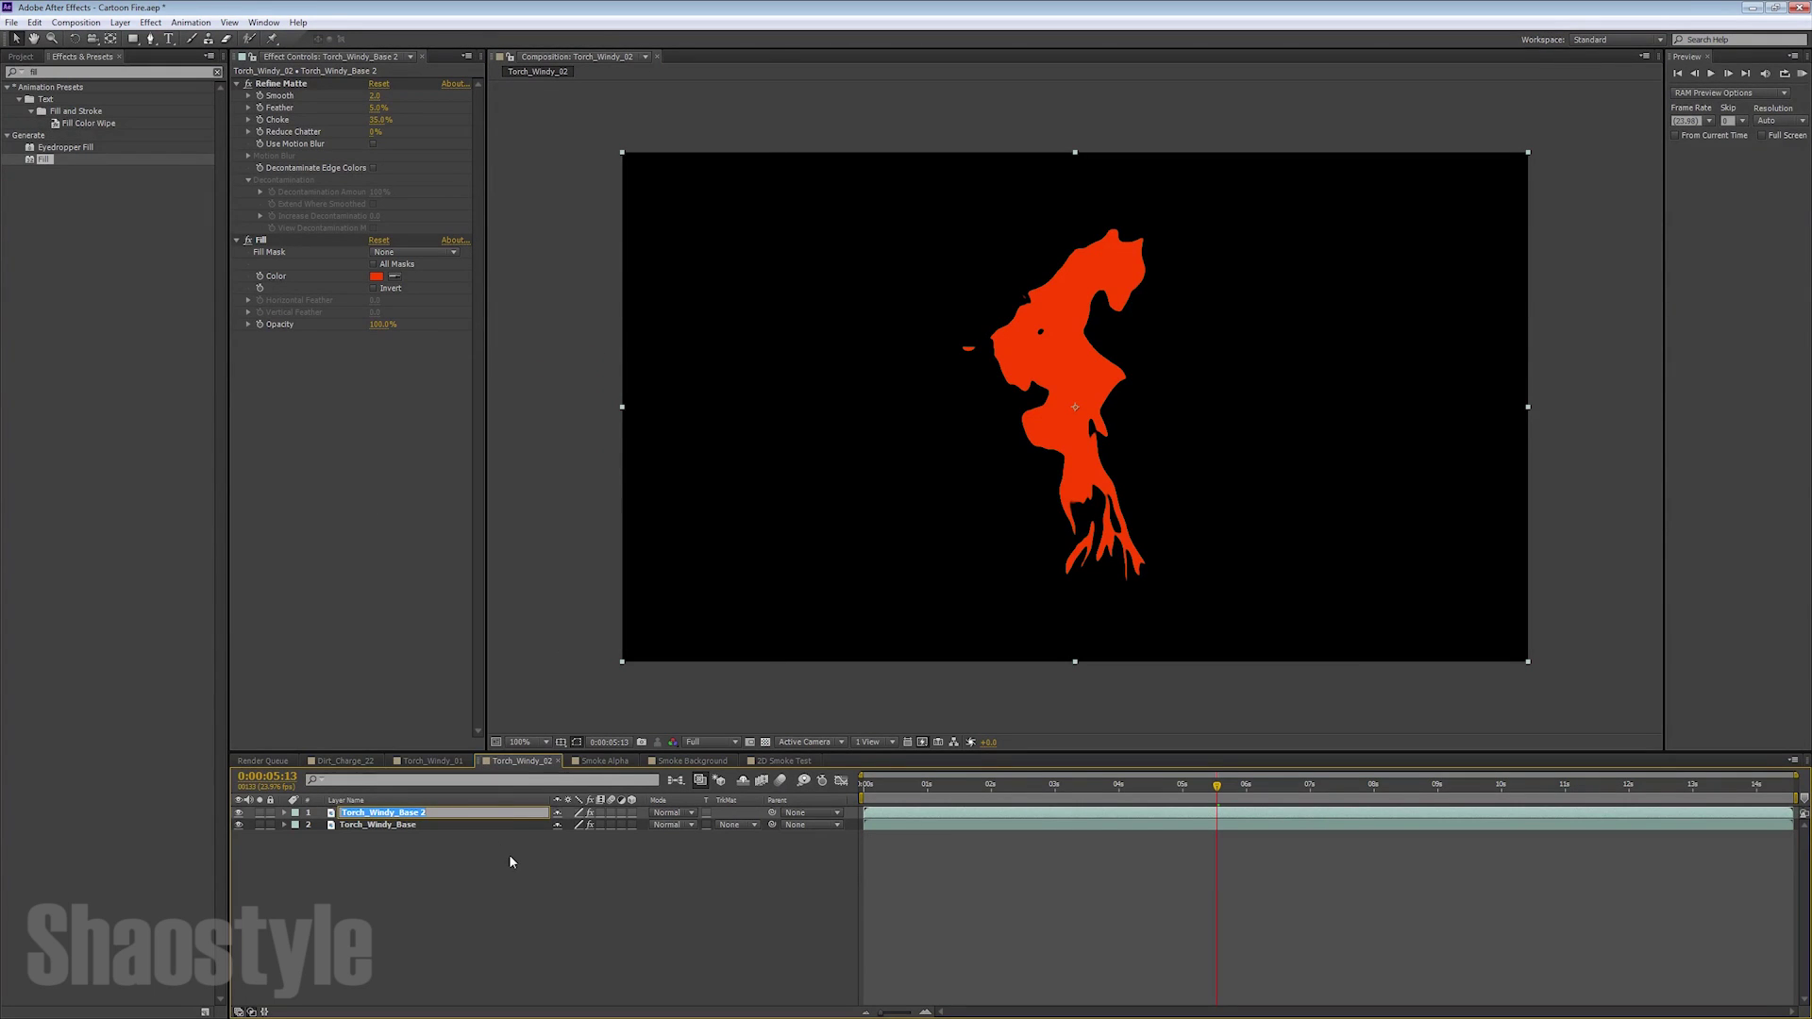
{"action": "key", "text": "End"}
{"action": "type", "text": "Add Layer"}
{"action": "key", "text": "Return"}
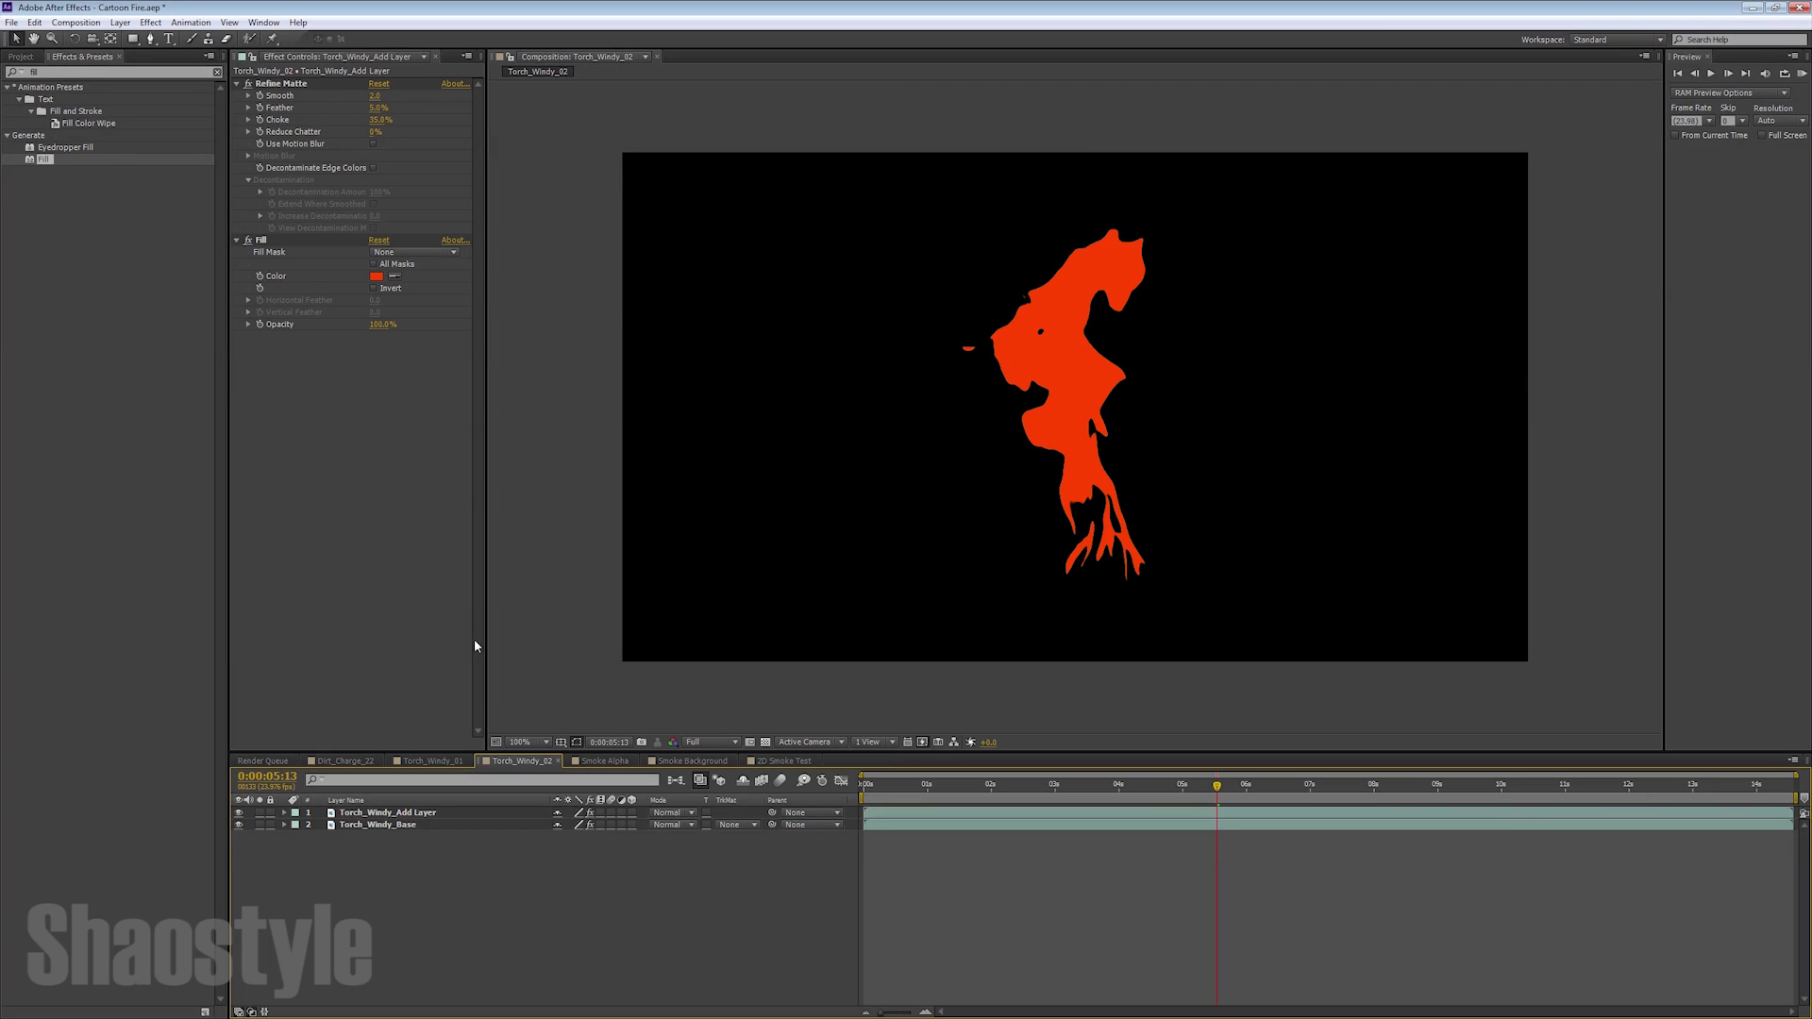
Change the Fill color of Torch_Windy_Add Layer to bright orange and set the layer's blending mode to Add
{"action": "left_click", "coordinate": [375, 277]}
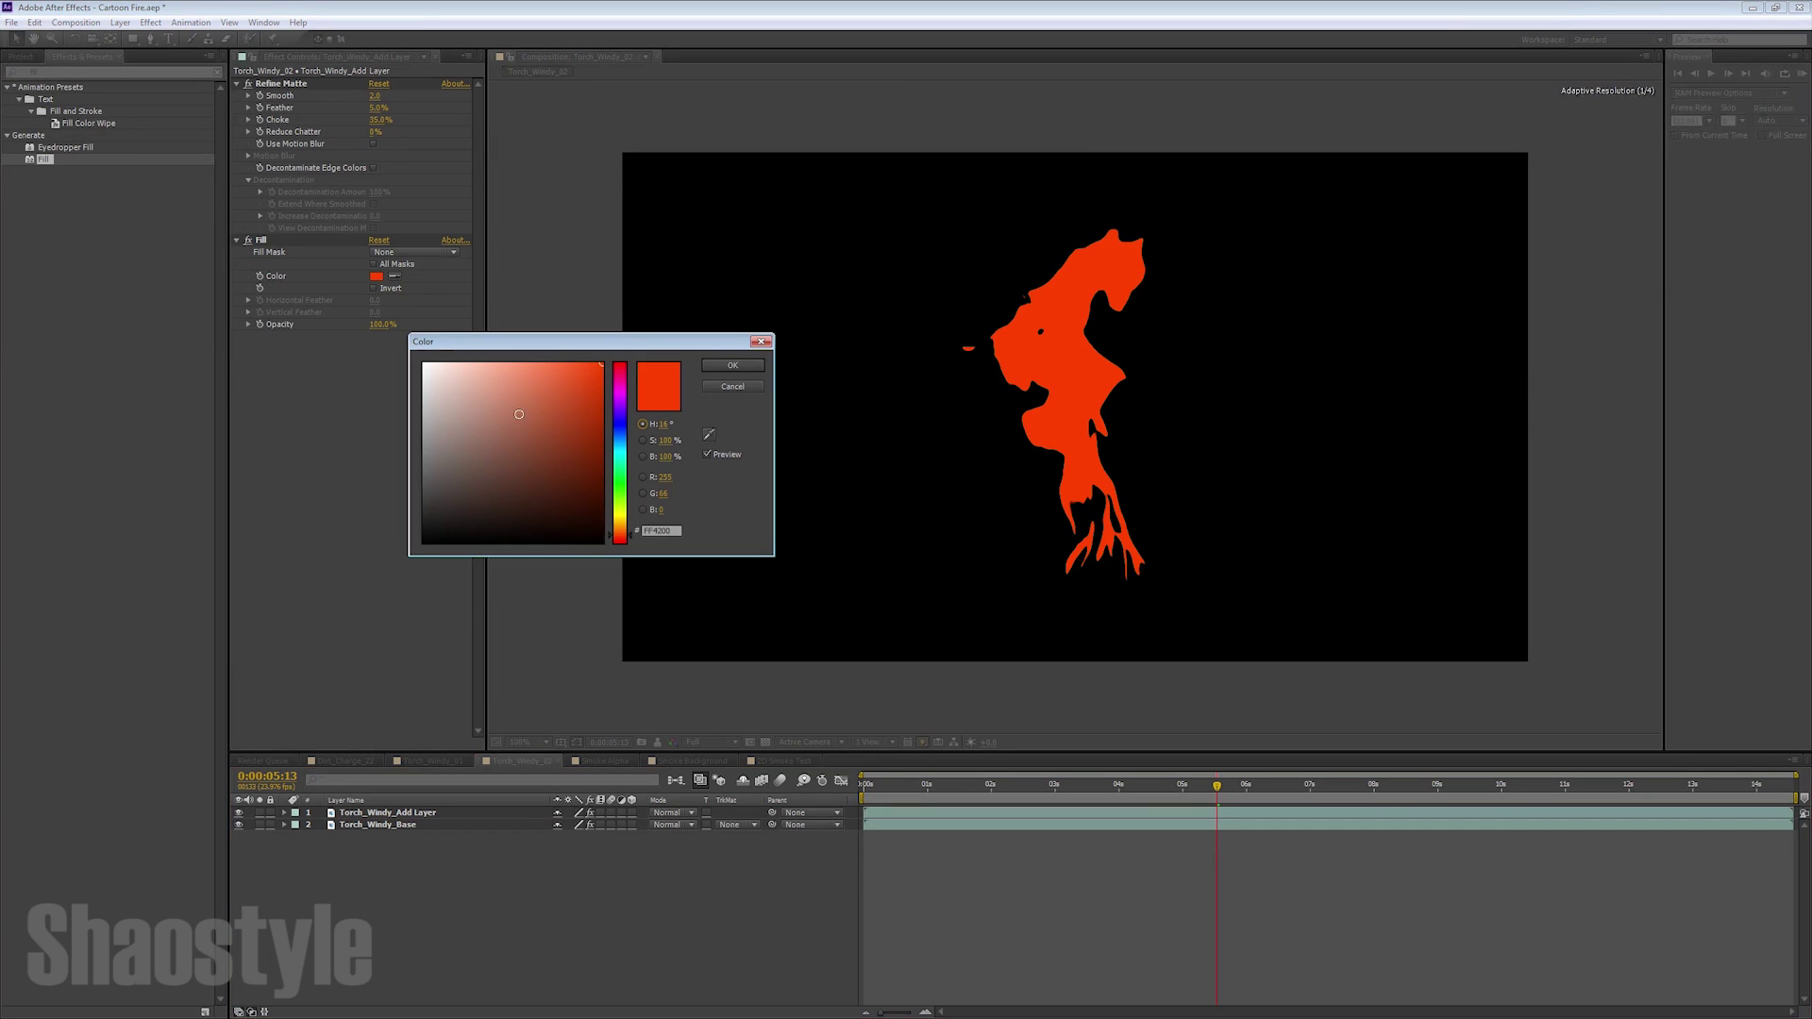
{"action": "left_click", "coordinate": [622, 538]}
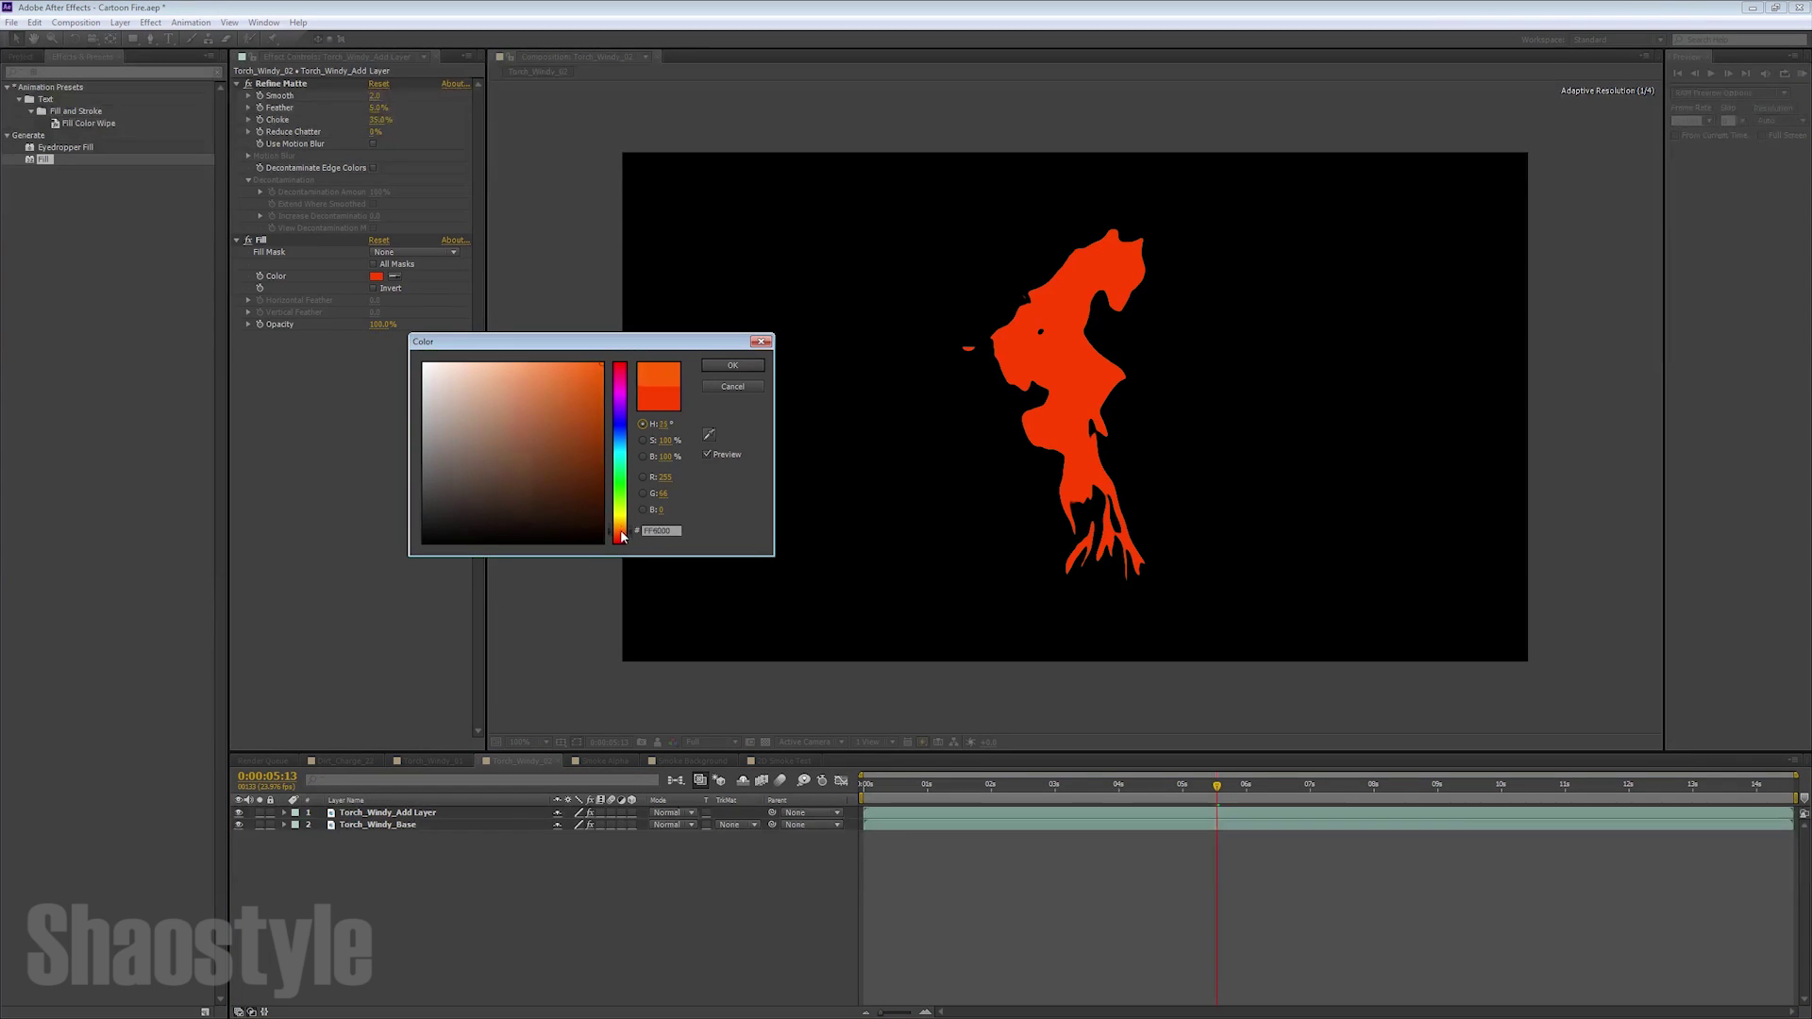
{"action": "left_click_drag", "start_coordinate": [622, 538], "coordinate": [624, 533]}
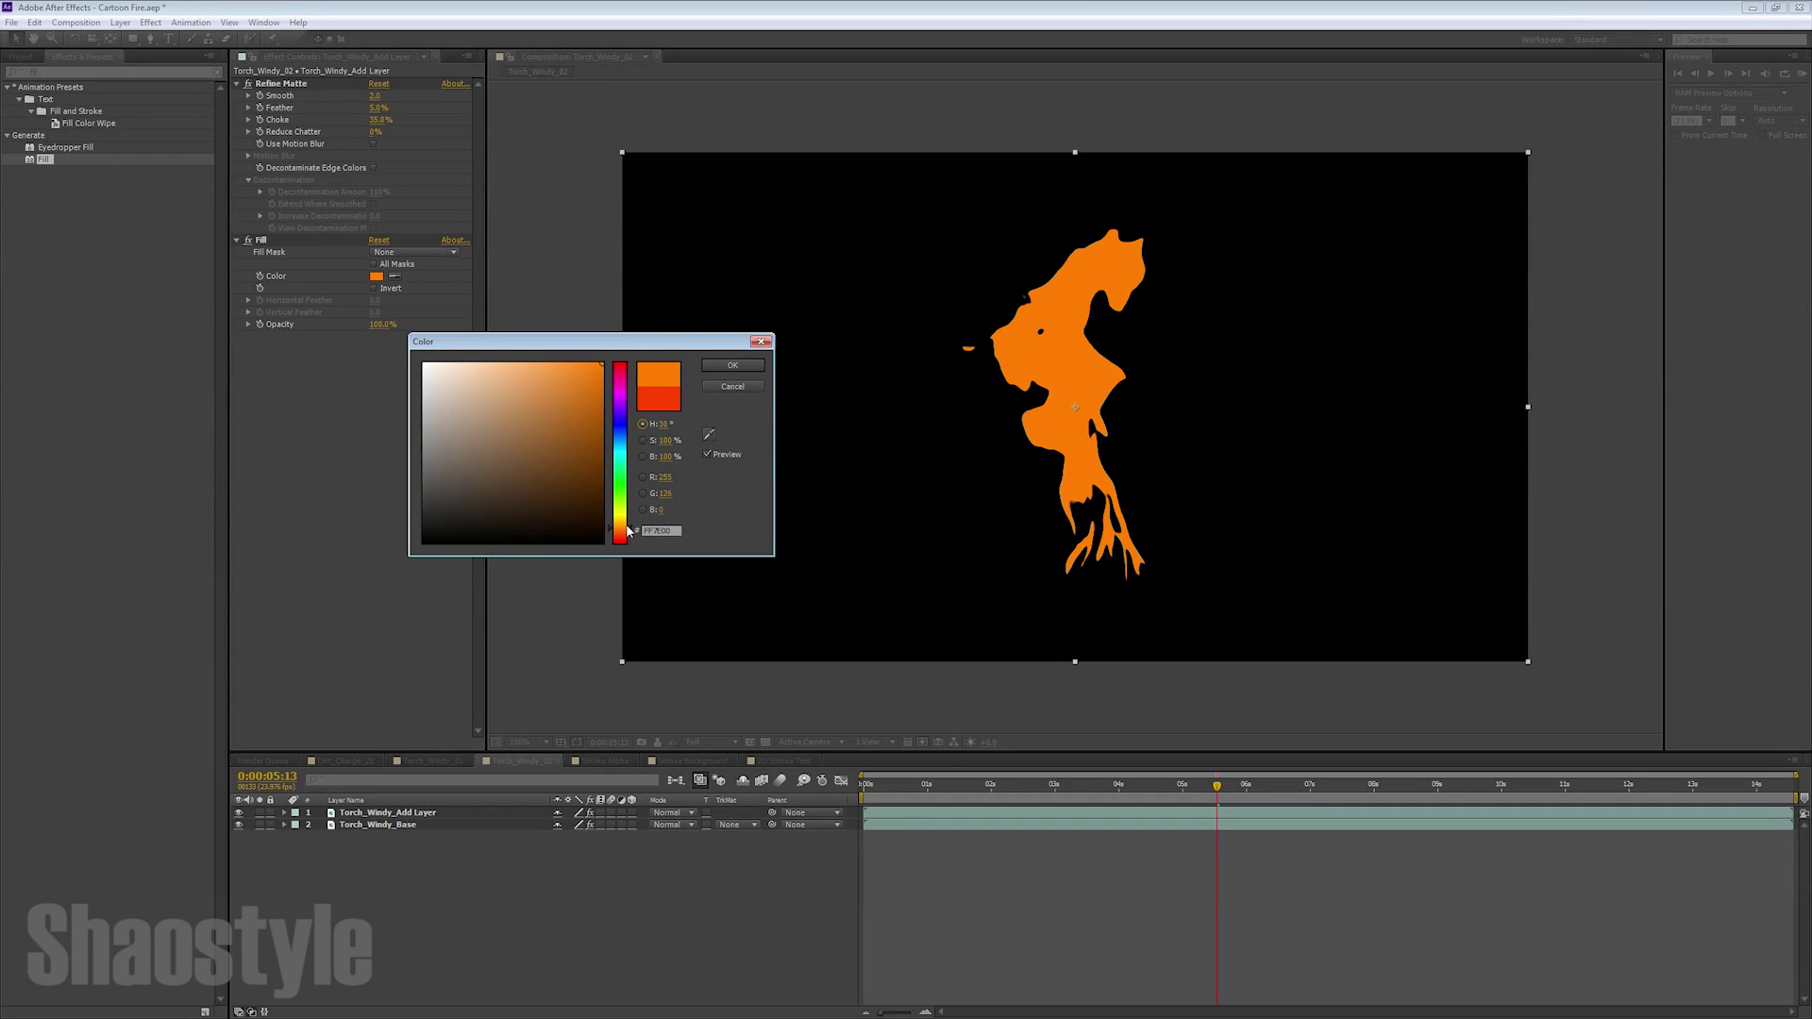
{"action": "left_click_drag", "start_coordinate": [628, 529], "coordinate": [624, 531]}
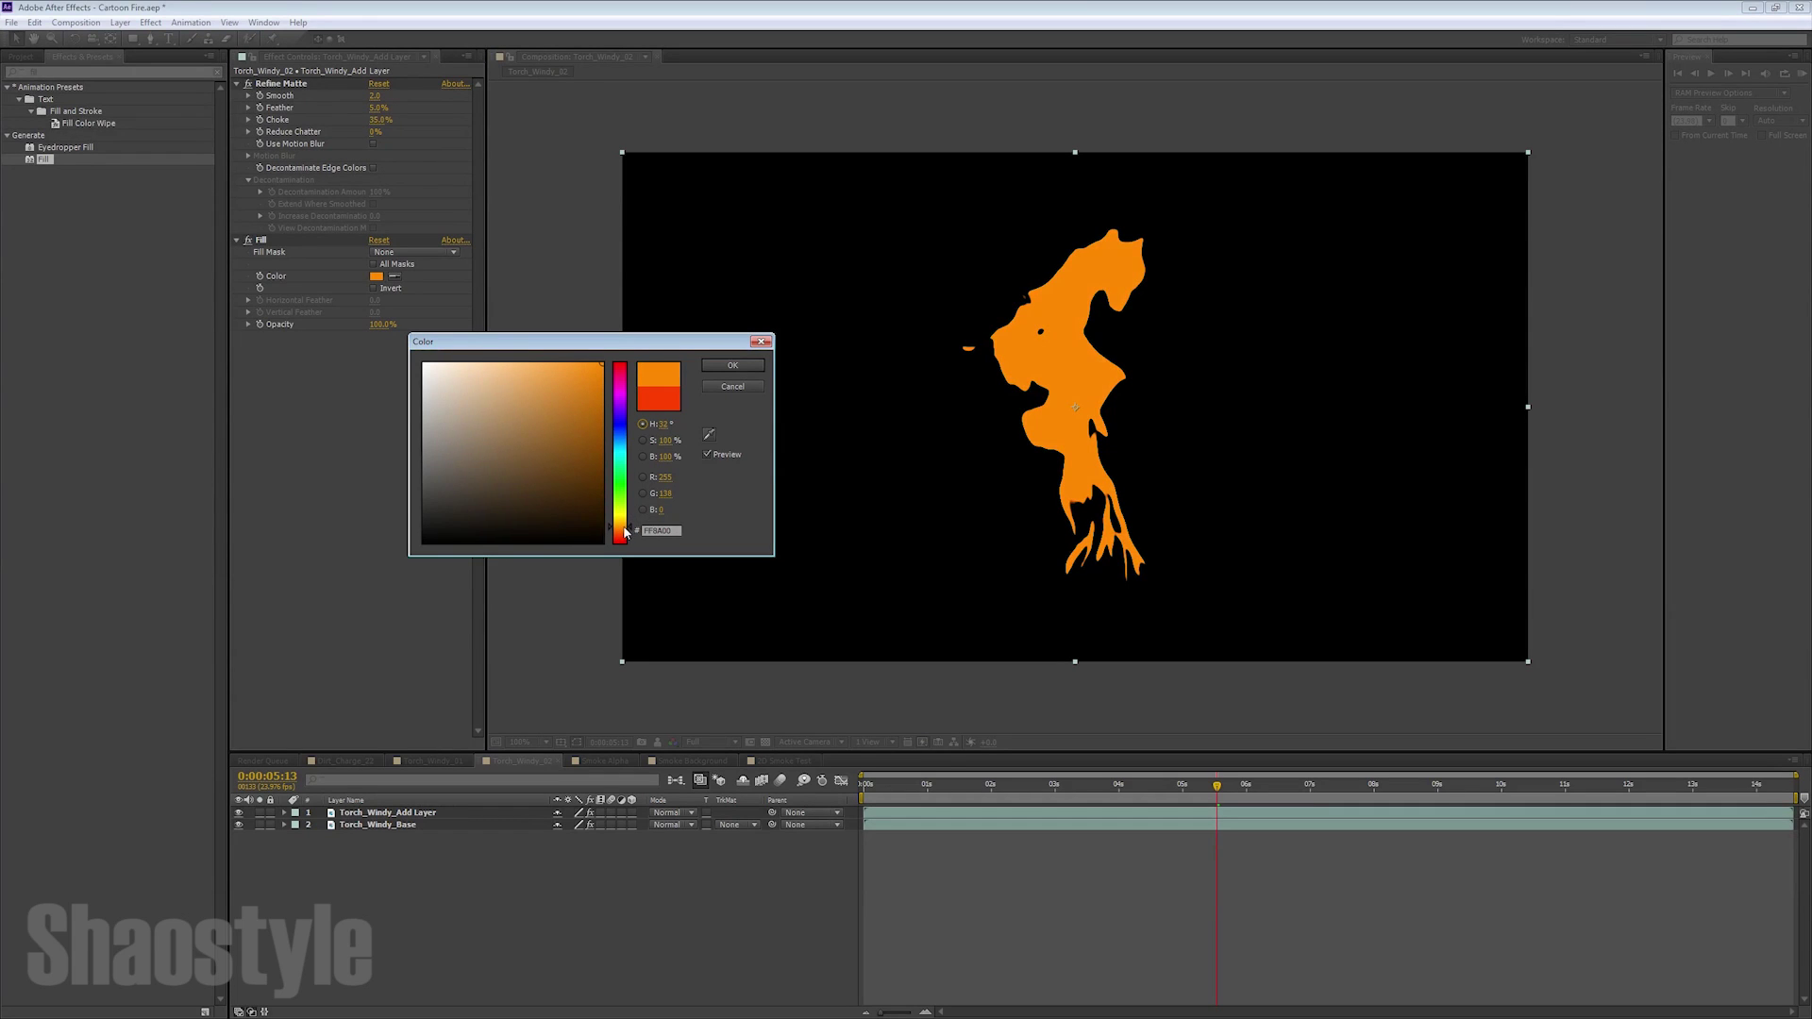
{"action": "left_click", "coordinate": [732, 366]}
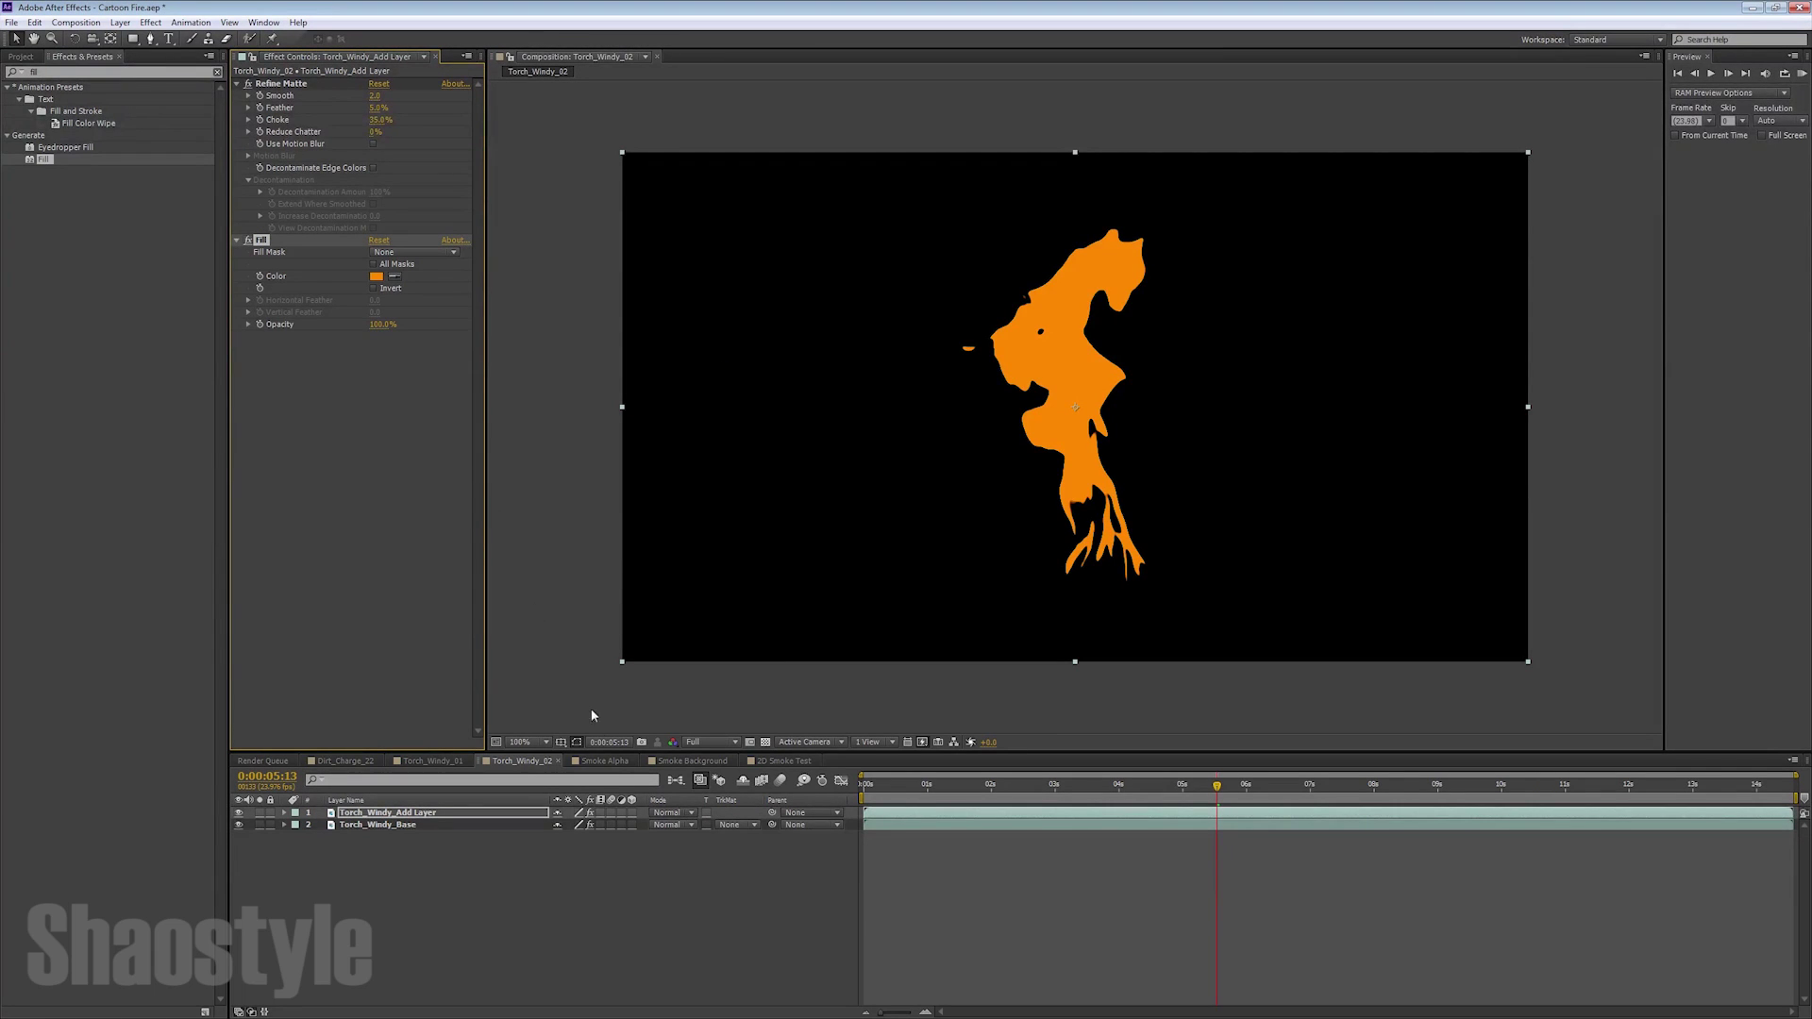
{"action": "left_click", "coordinate": [672, 813]}
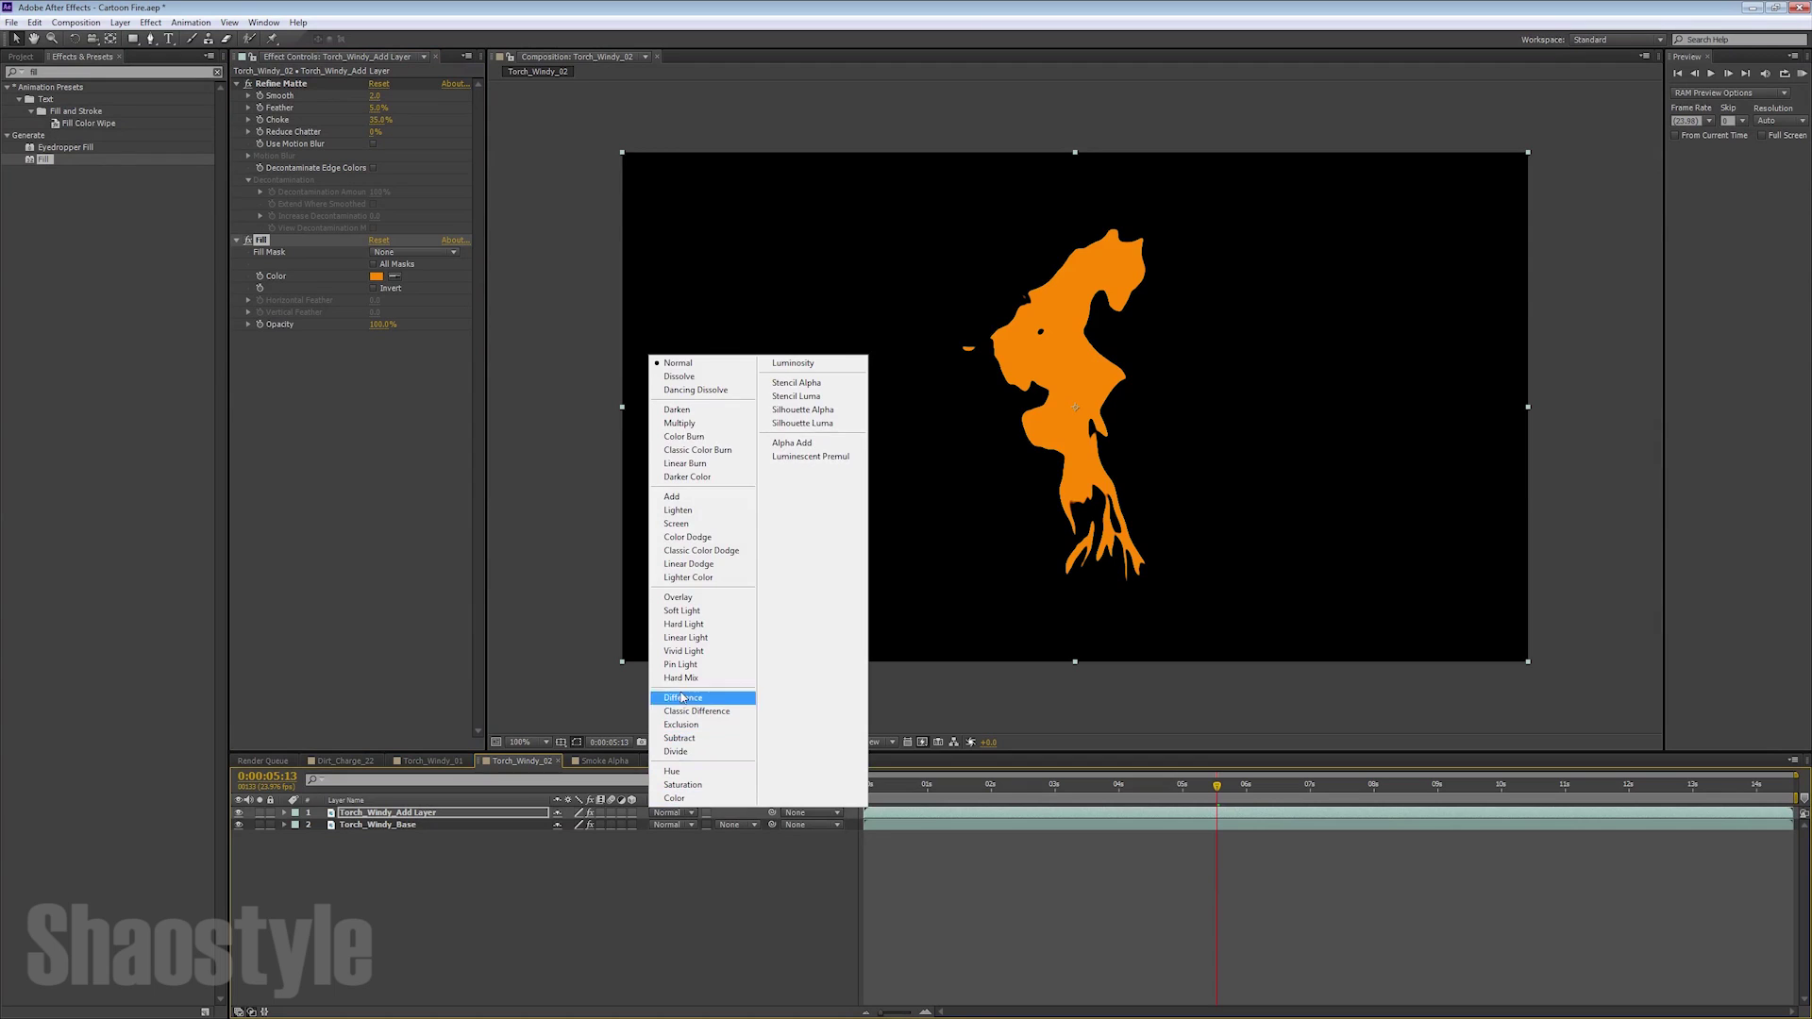
{"action": "left_click", "coordinate": [678, 498]}
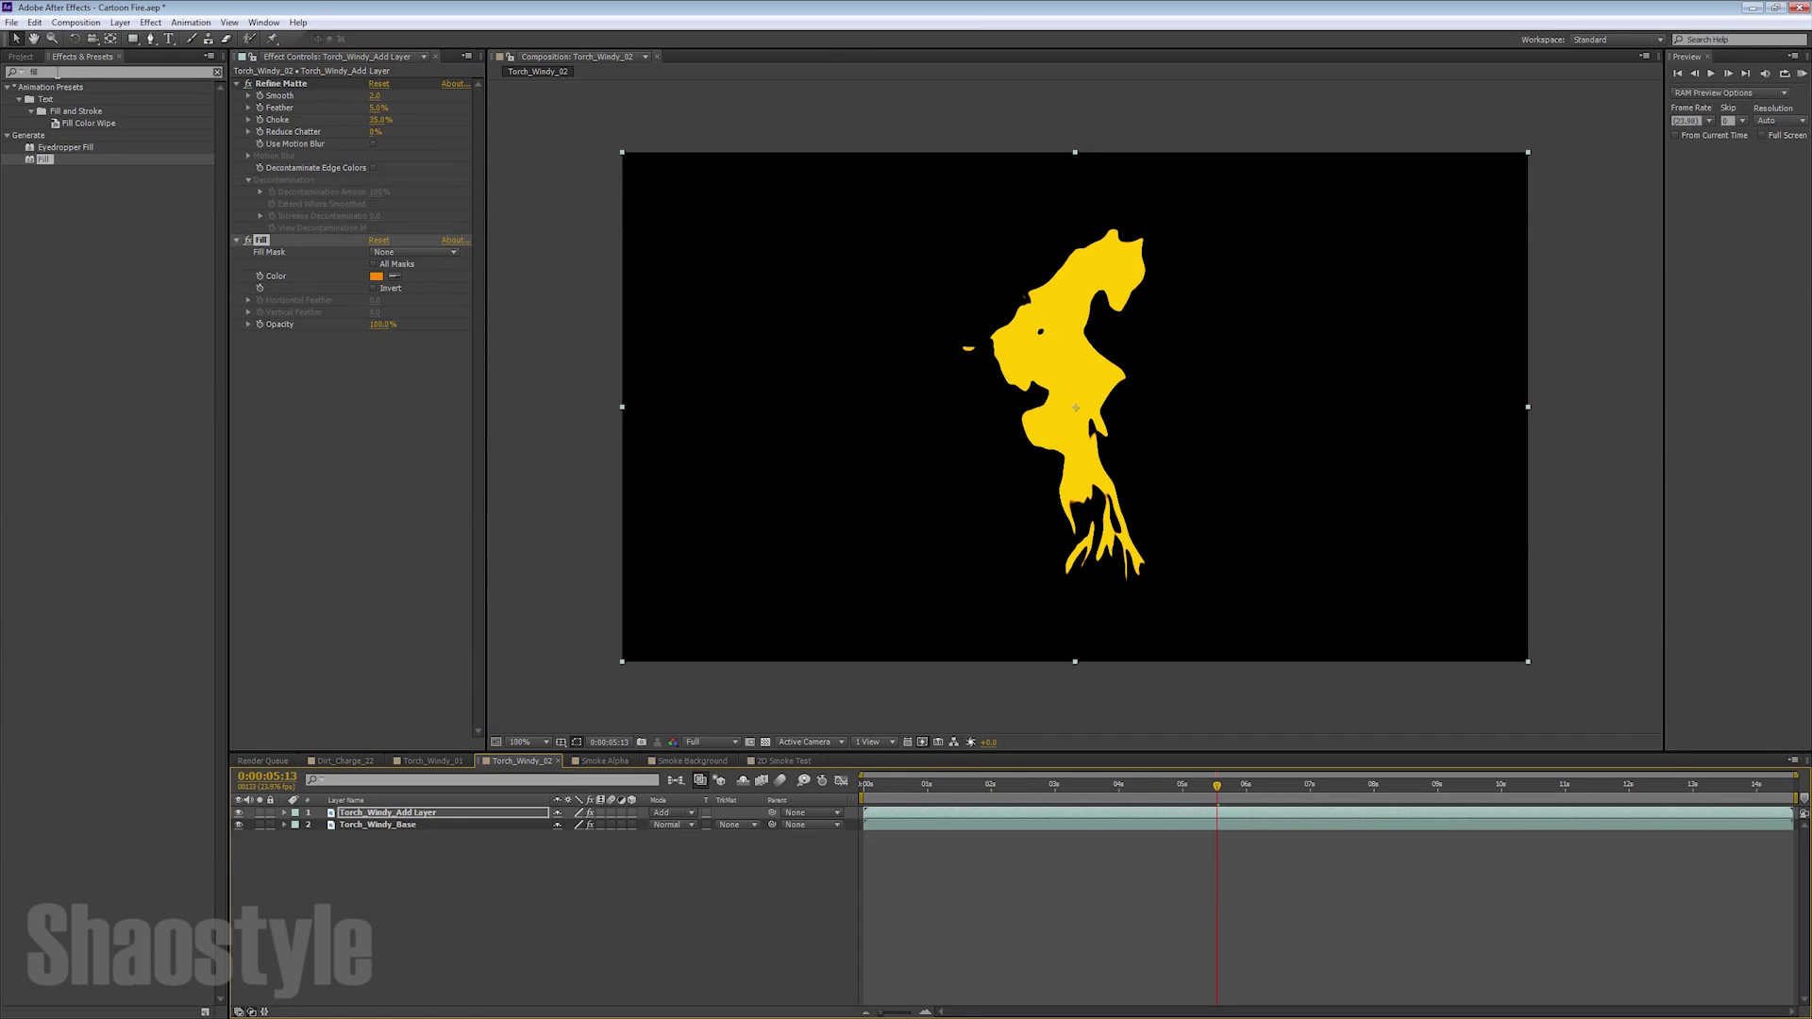
Find Fast Blur, apply it after Fill on Torch_Windy_Add Layer, and soften the flame with Repeat Edge Pixels enabled
{"action": "left_click", "coordinate": [57, 72]}
{"action": "type", "text": "fast"}
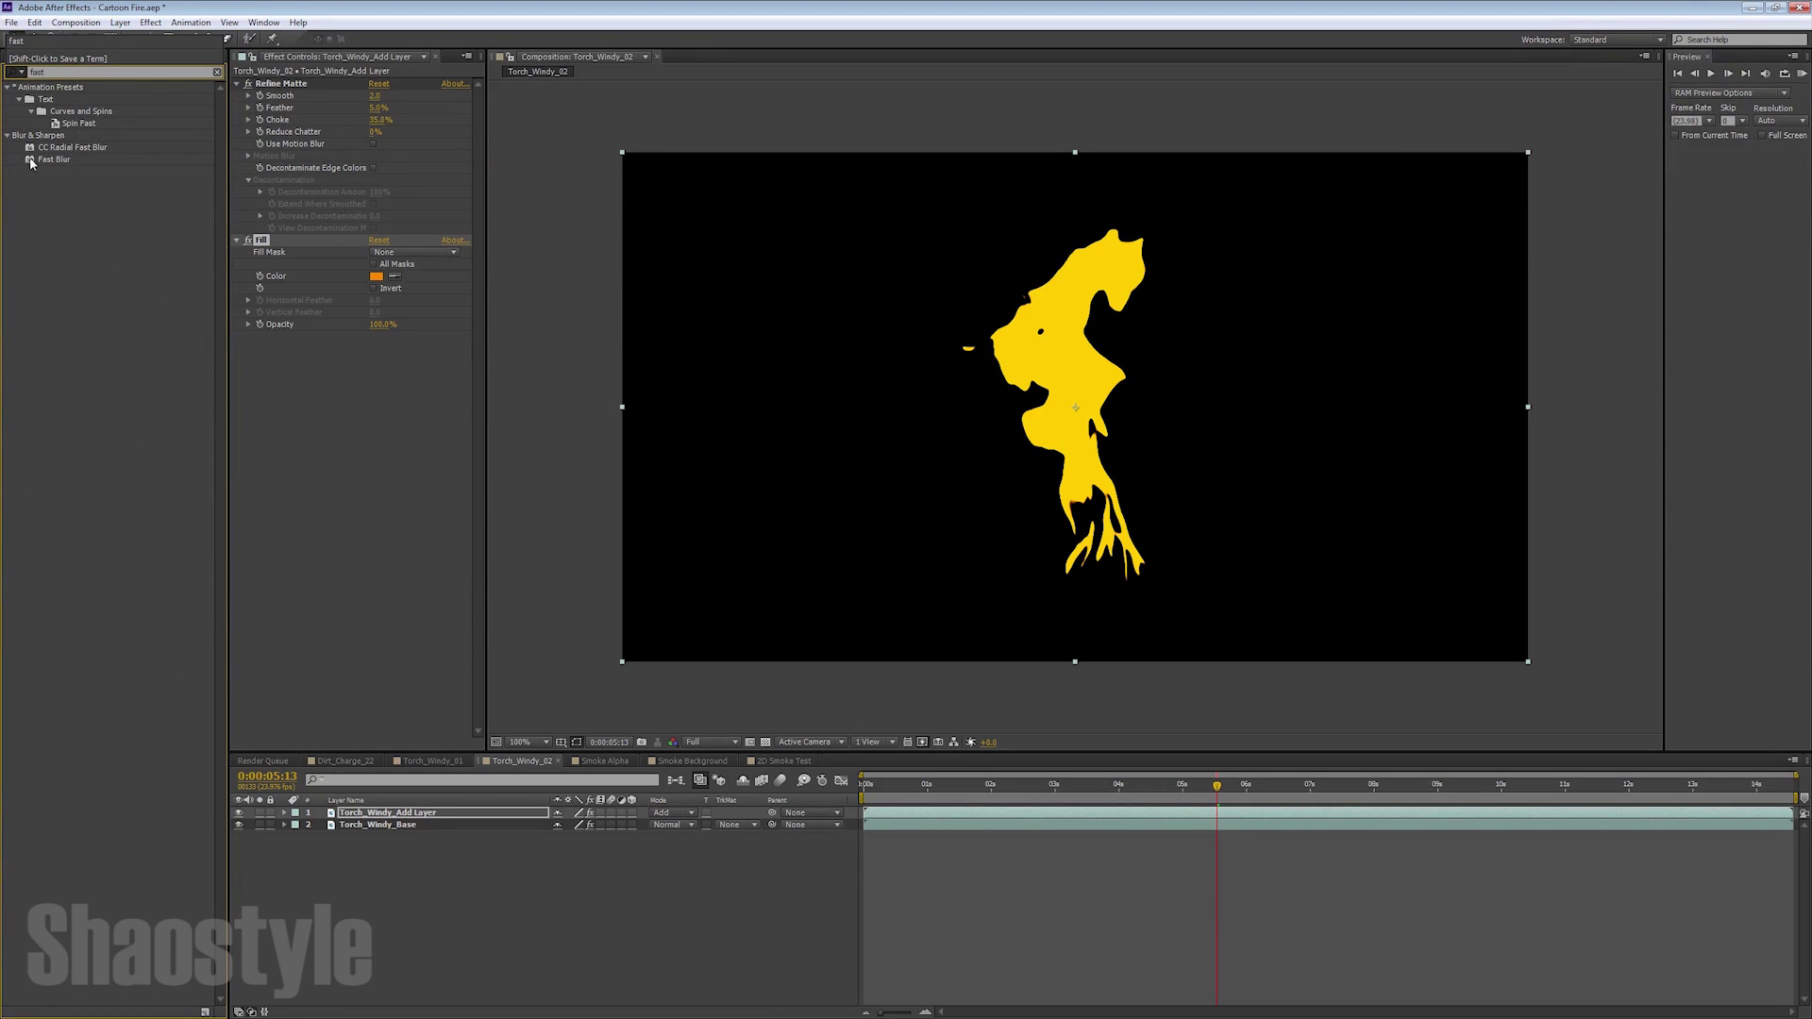
{"action": "left_click_drag", "start_coordinate": [31, 162], "coordinate": [266, 408]}
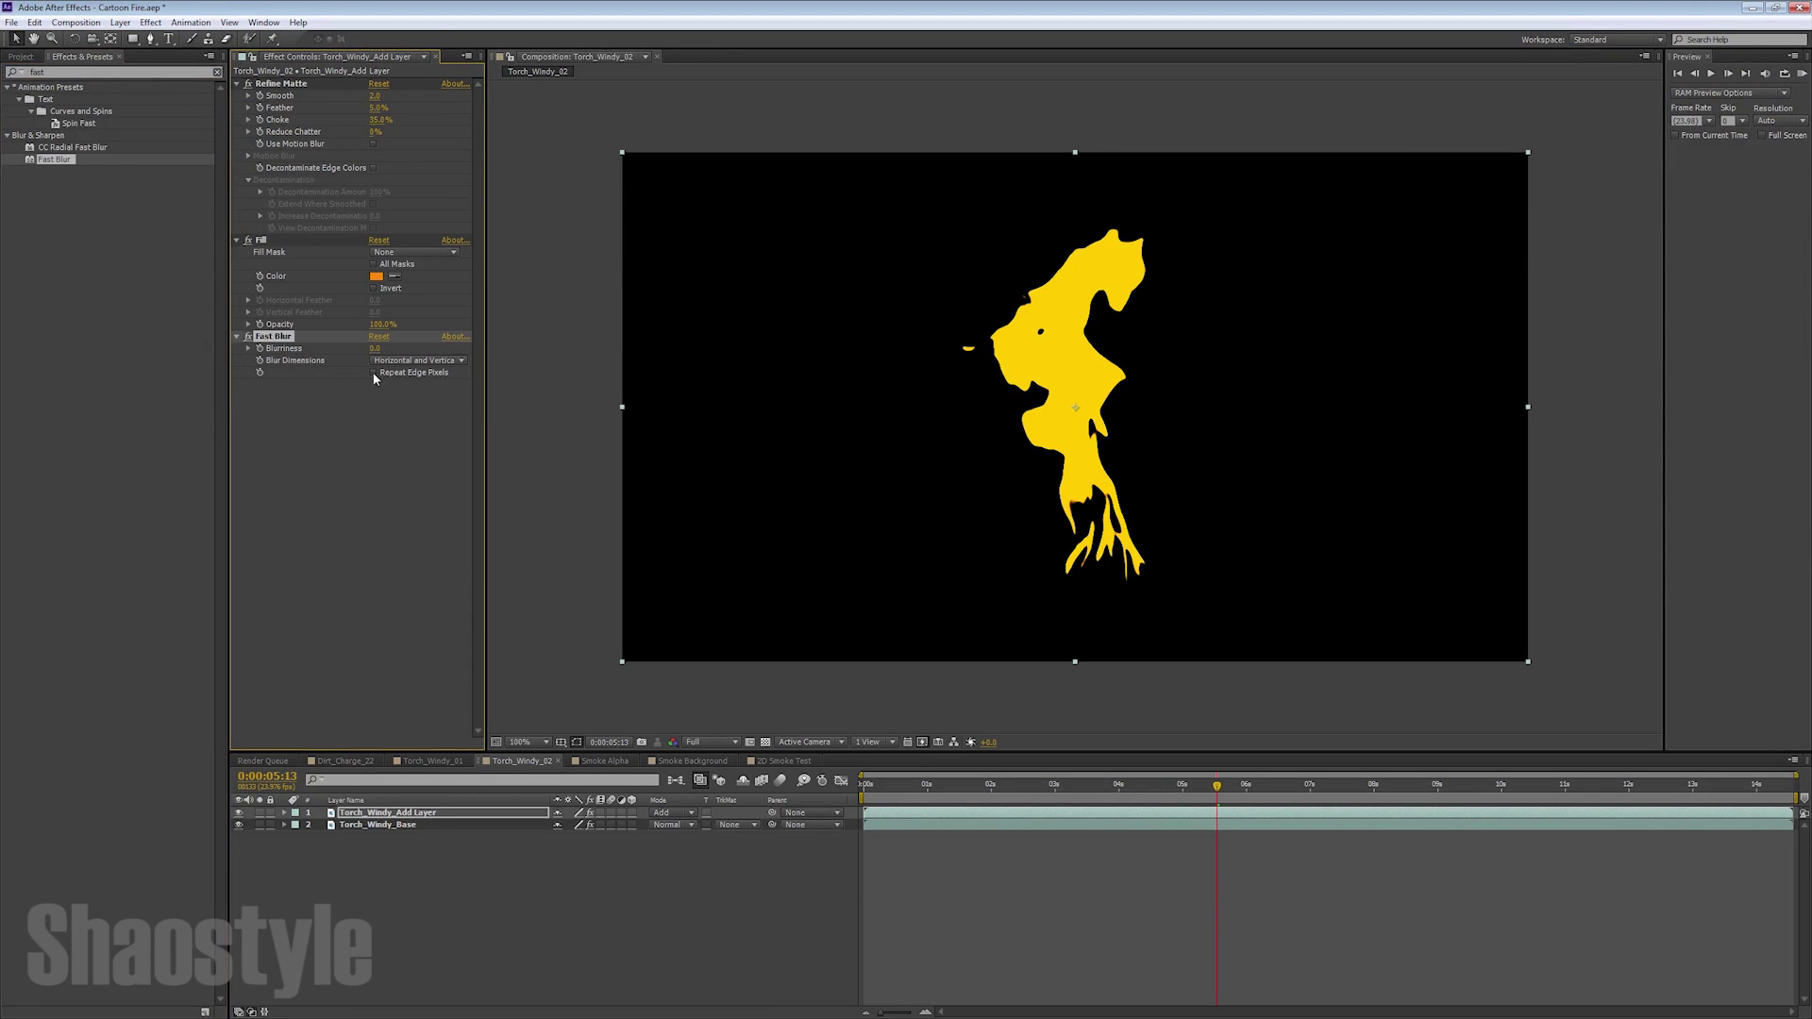
{"action": "left_click", "coordinate": [374, 372]}
{"action": "mouse_move", "coordinate": [376, 348]}
{"action": "left_mouse_down"}
{"action": "mouse_move", "coordinate": [427, 344]}
{"action": "mouse_move", "coordinate": [402, 343]}
{"action": "left_mouse_up"}
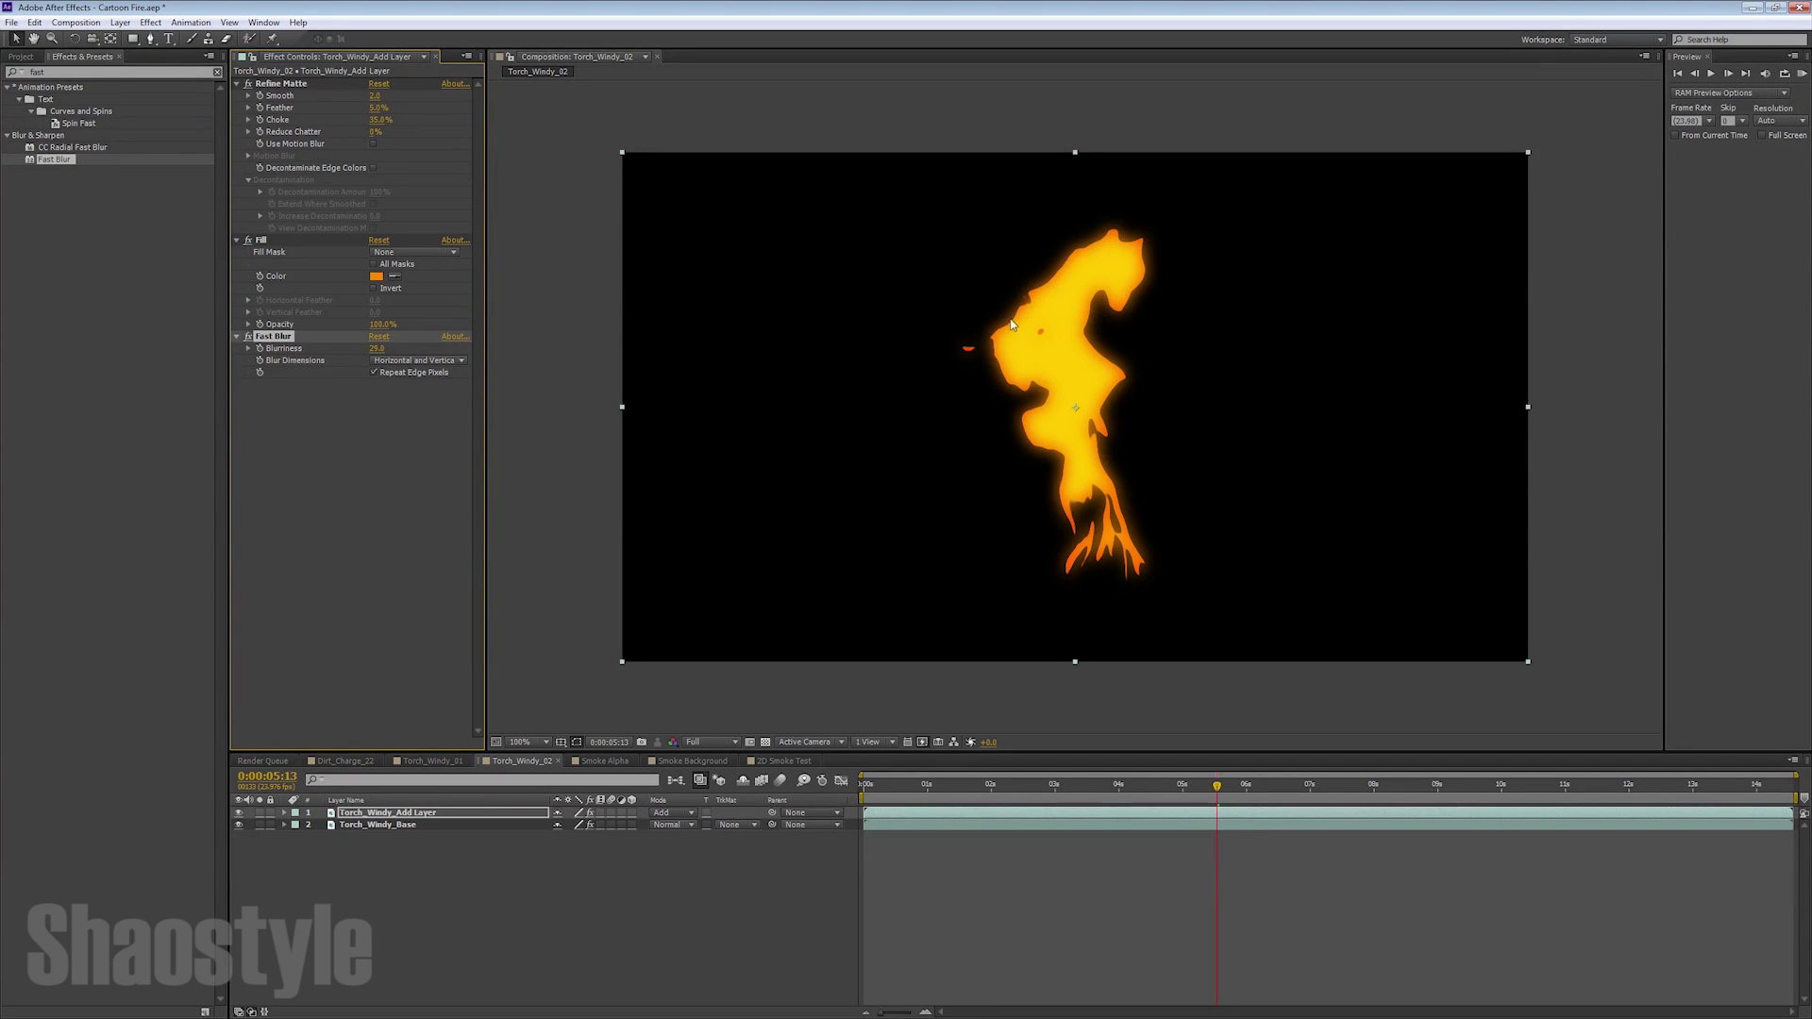
Preview the blurred flame and set Fast Blur's Blurriness to 30
{"action": "key", "text": "space"}
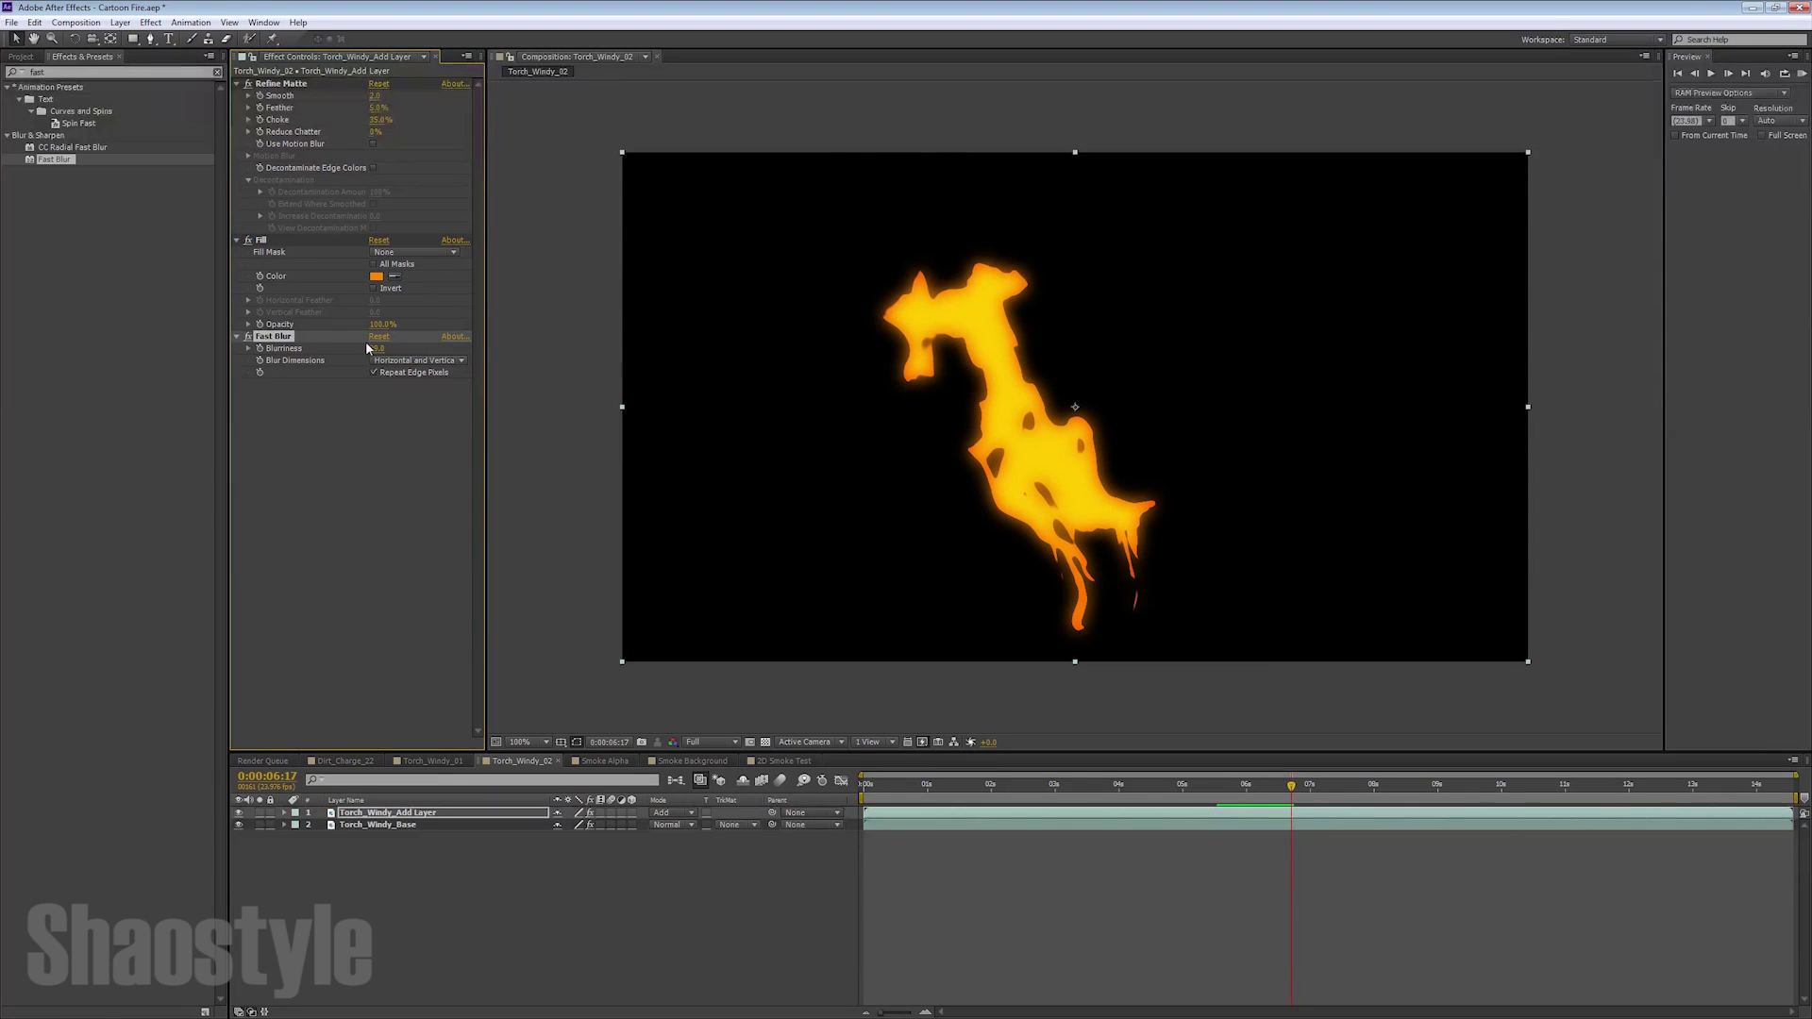
{"action": "left_click_drag", "start_coordinate": [368, 348], "coordinate": [374, 349]}
{"action": "left_click", "coordinate": [377, 348]}
{"action": "type", "text": "30"}
{"action": "left_click", "coordinate": [323, 508]}
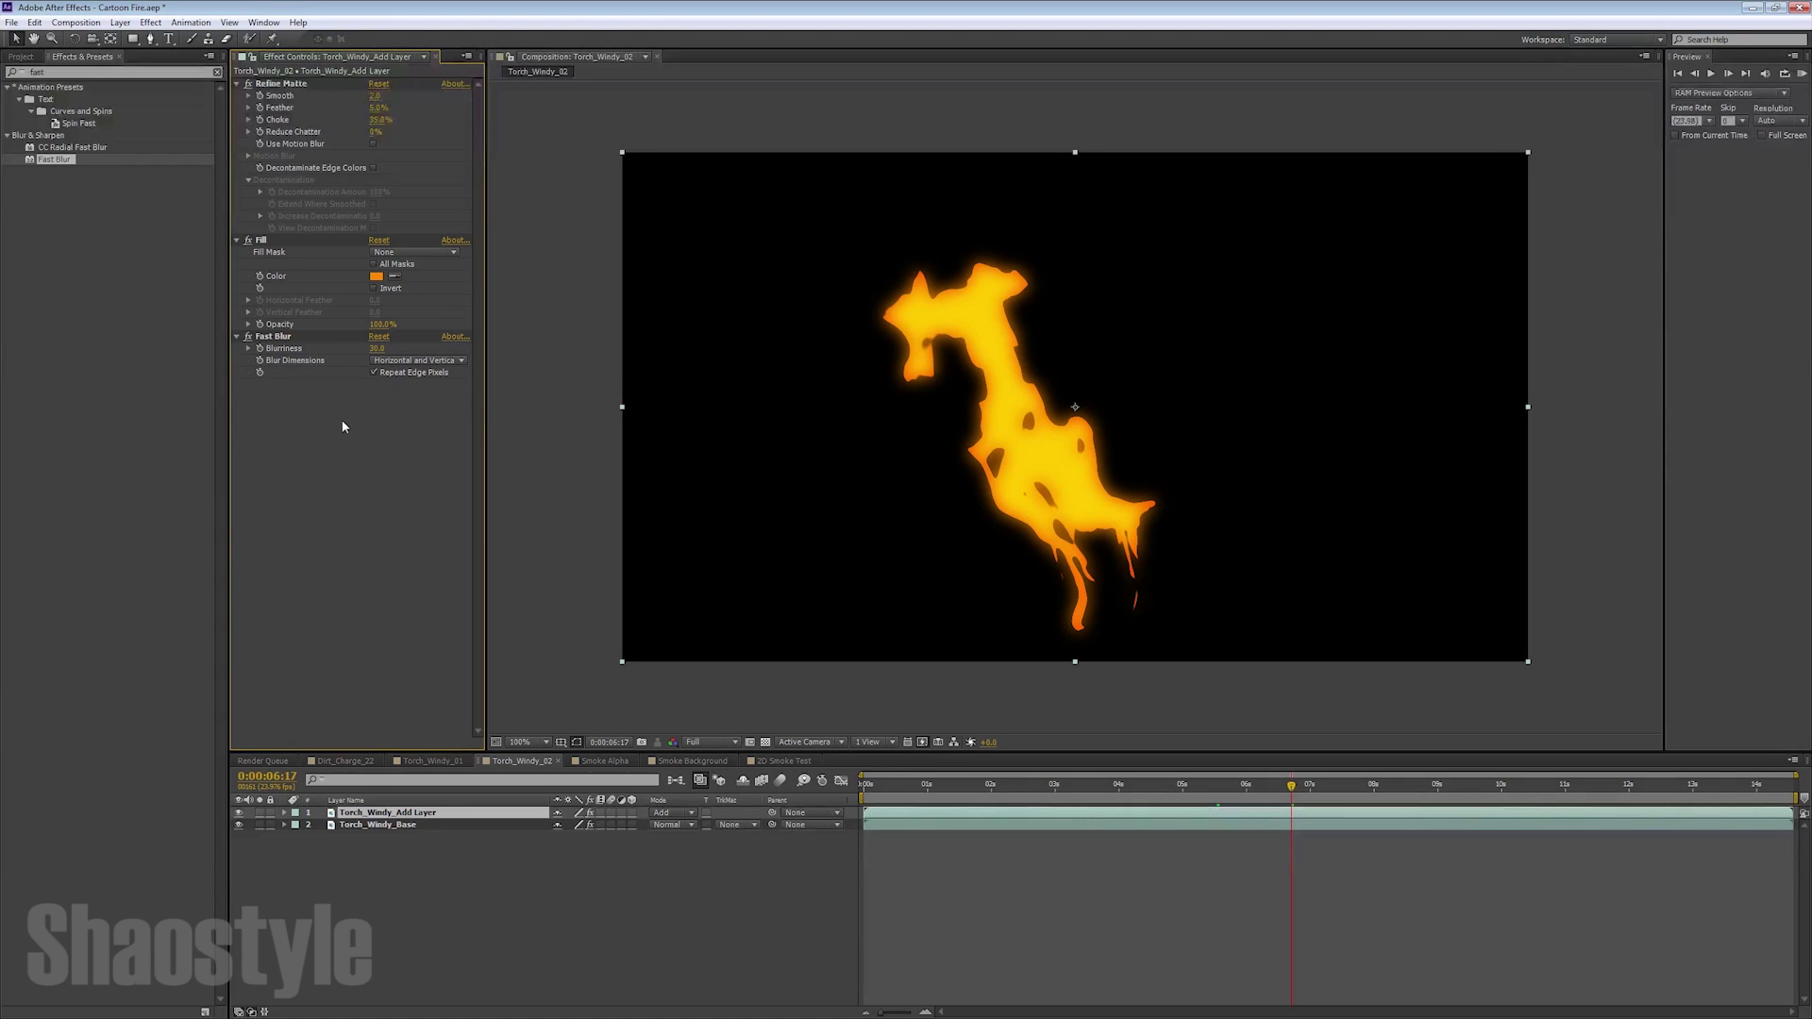
Try Fast Blur ahead of Refine Matte, previewing the flame, and return the blur to its place after Fill
{"action": "left_click", "coordinate": [281, 338]}
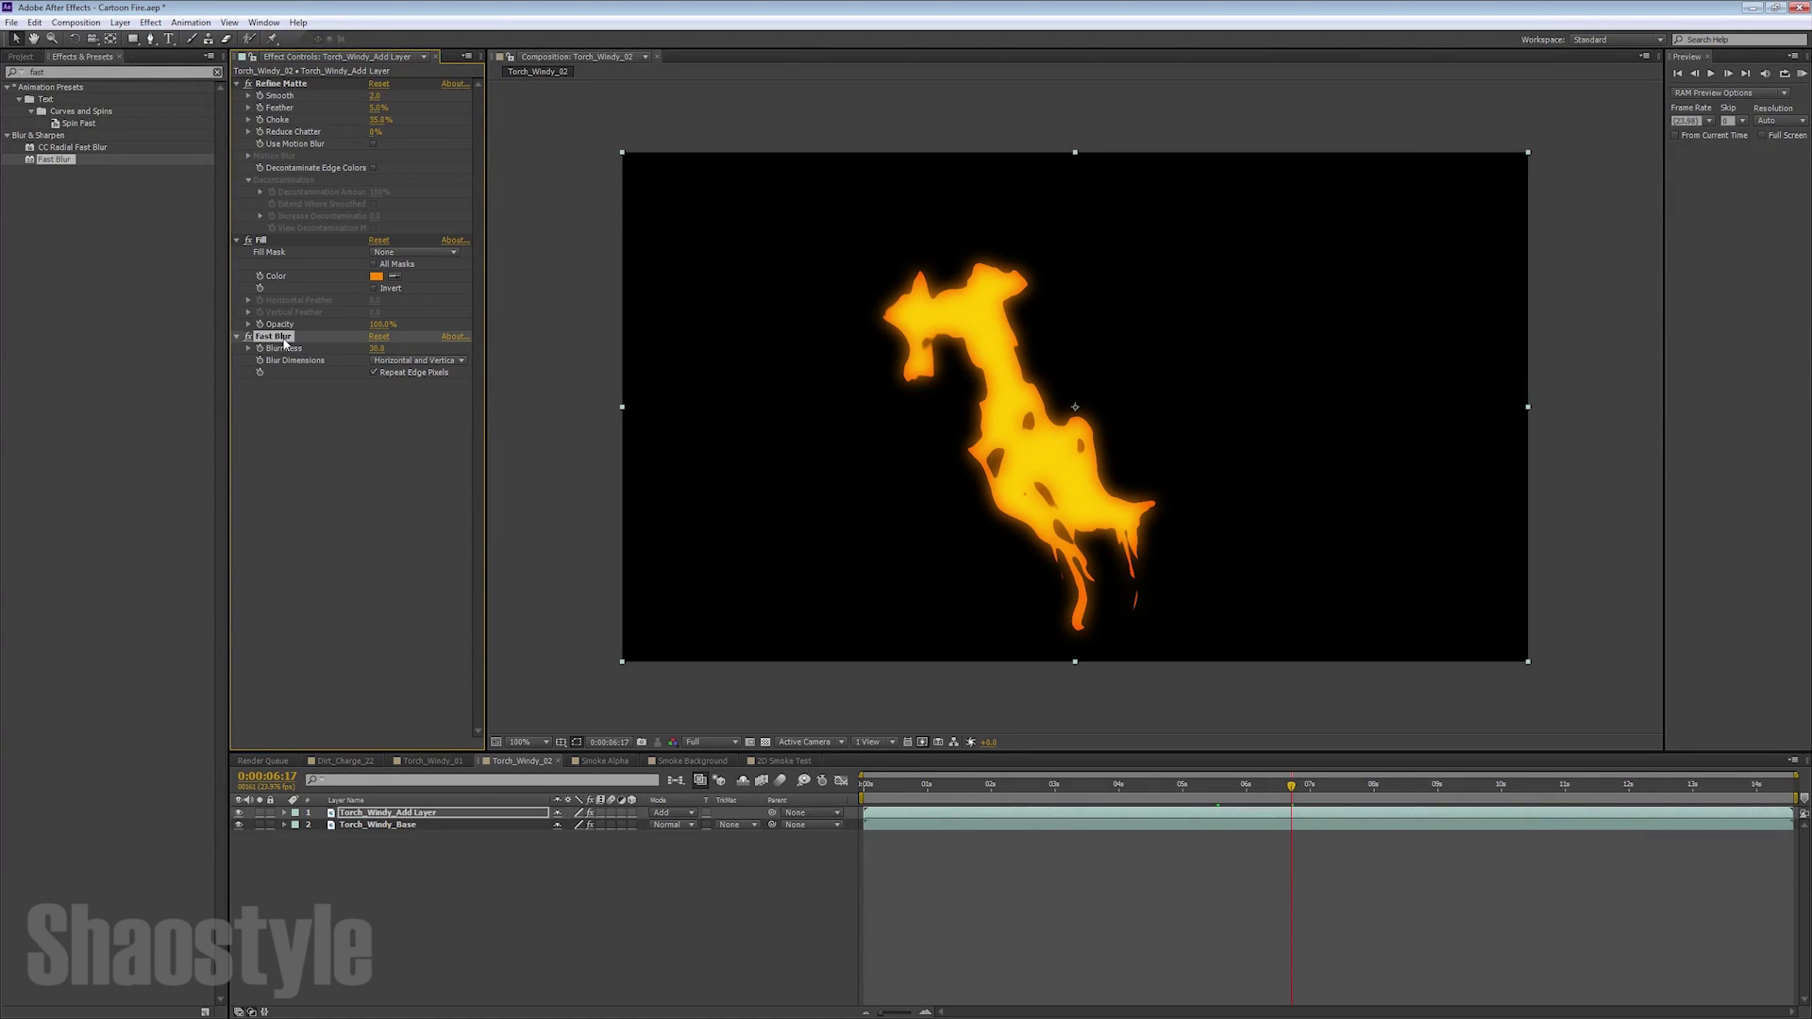
{"action": "left_click_drag", "start_coordinate": [291, 337], "coordinate": [301, 182]}
{"action": "left_click_drag", "start_coordinate": [300, 94], "coordinate": [300, 86]}
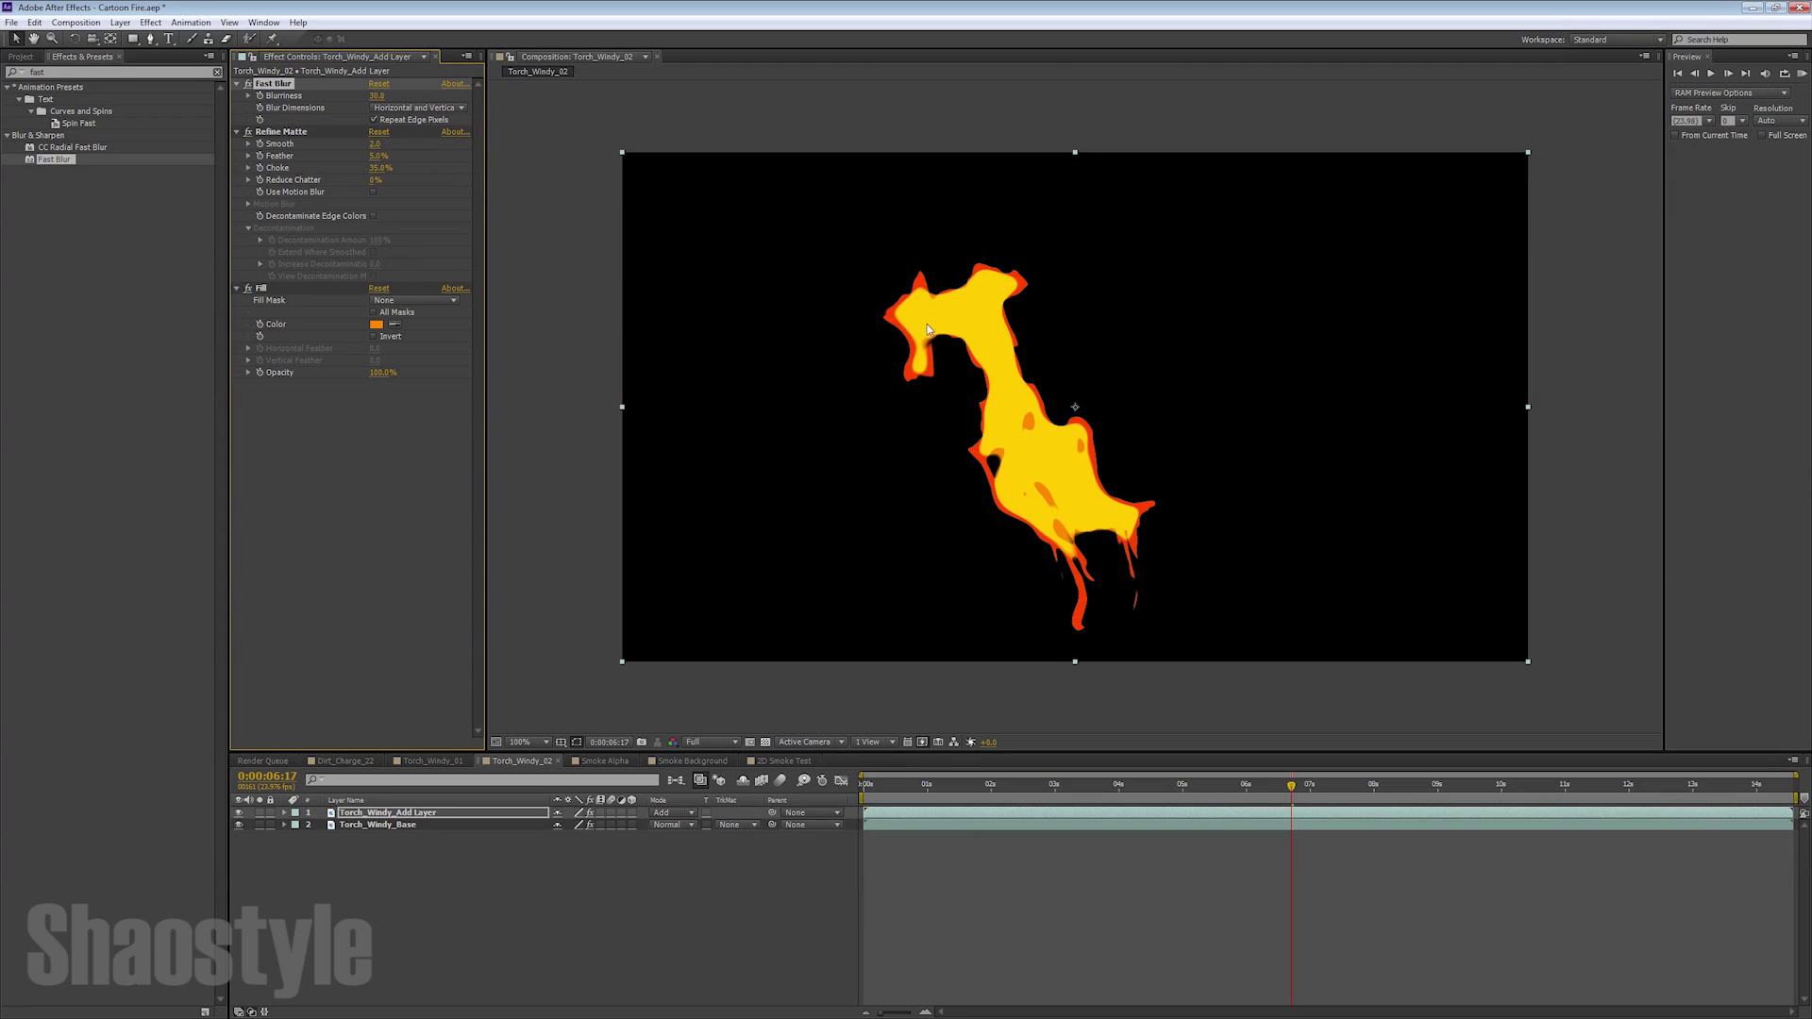
{"action": "key", "text": "space"}
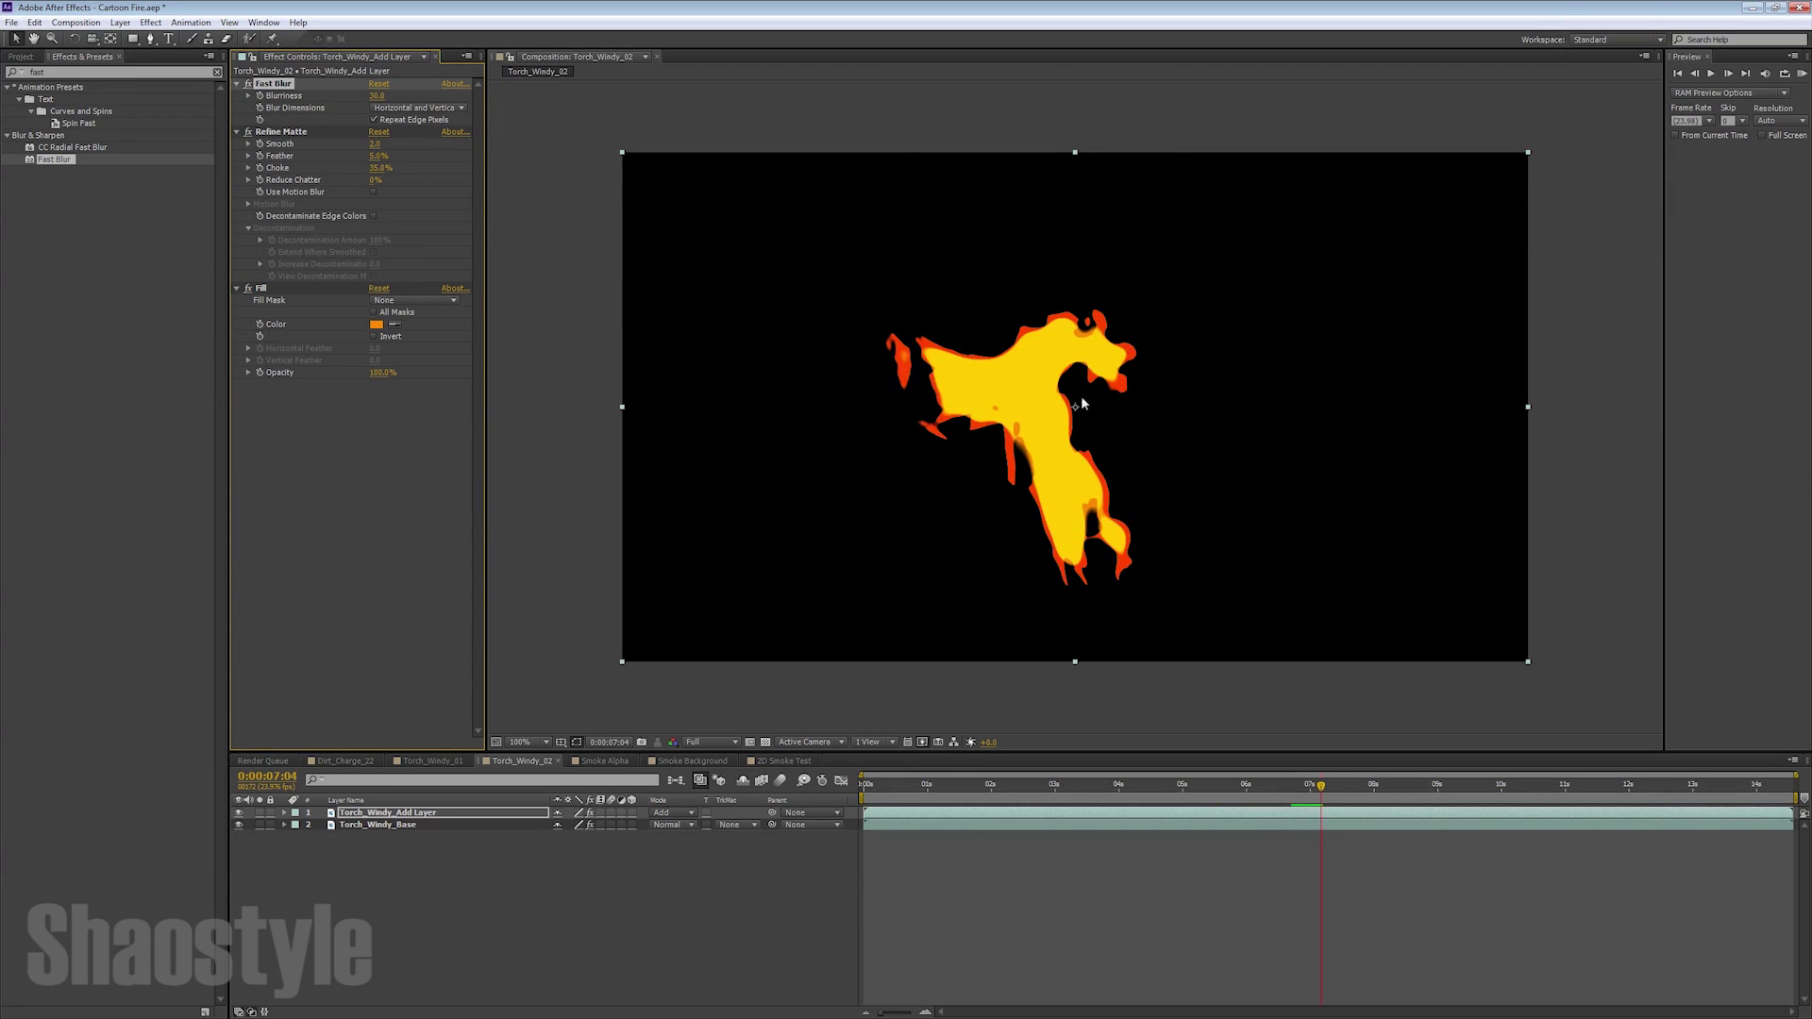
{"action": "key", "text": "space"}
{"action": "key", "text": "space"}
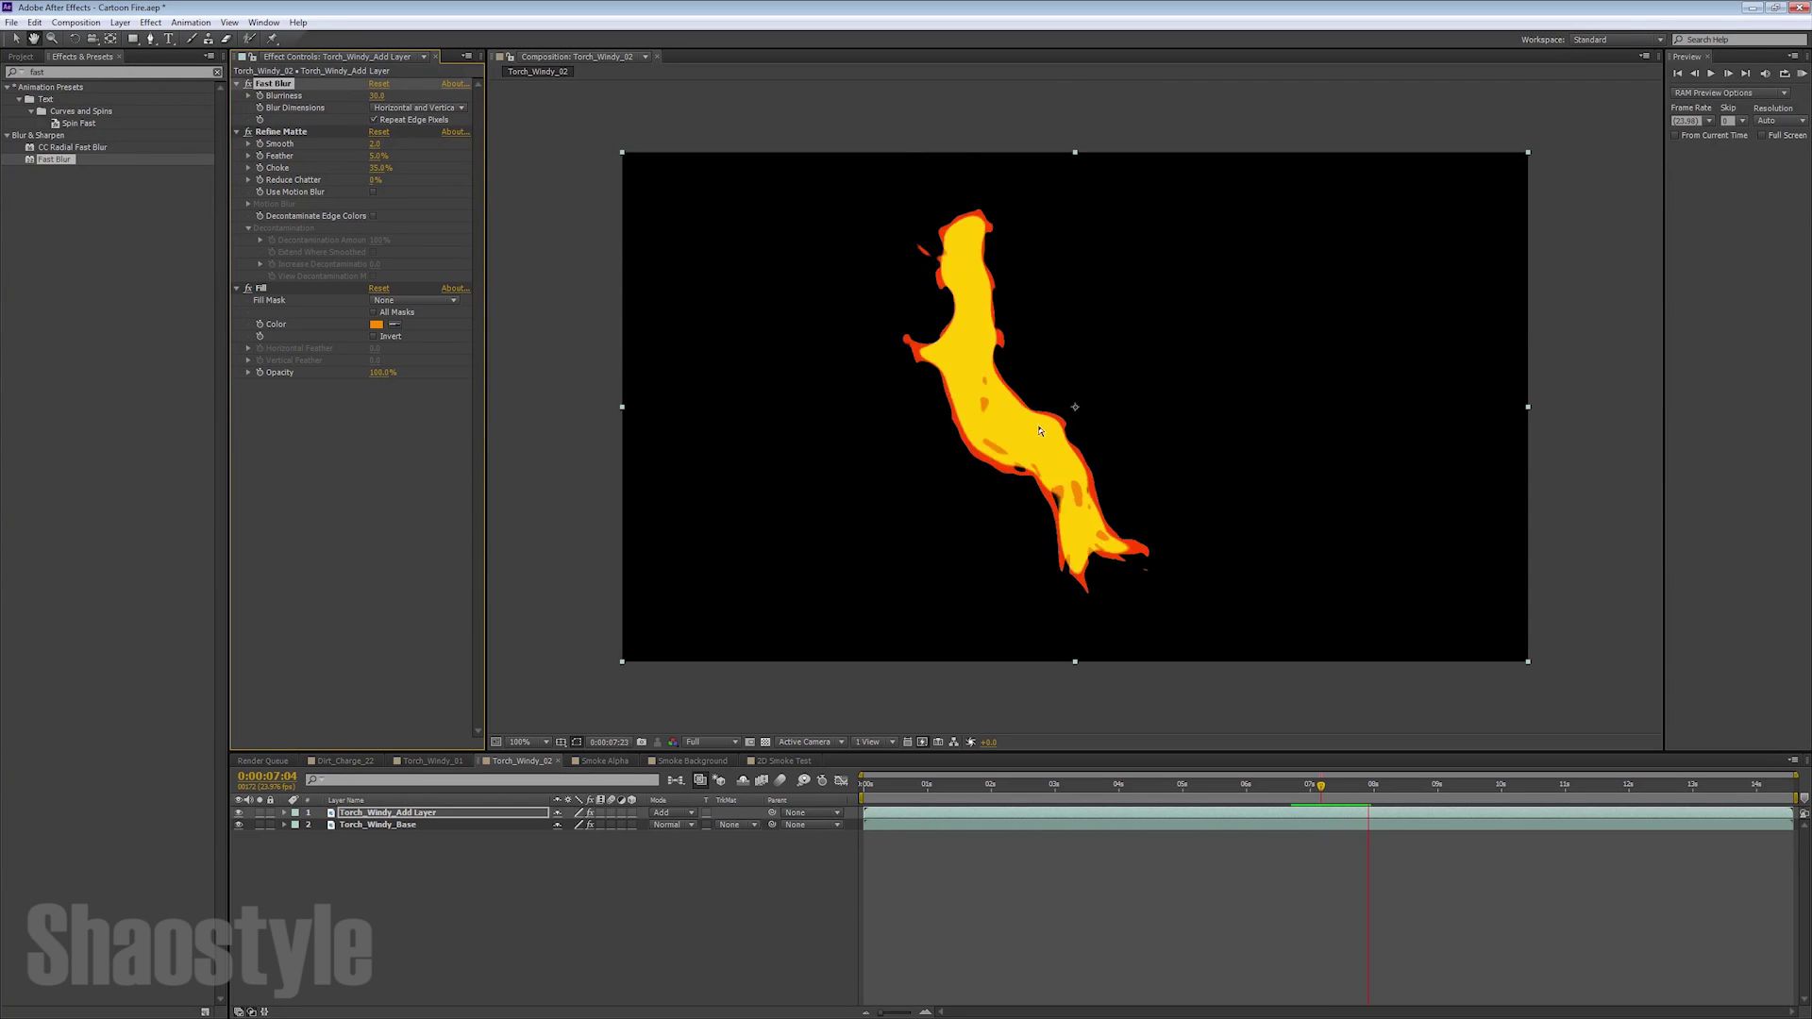
{"action": "key", "text": "space"}
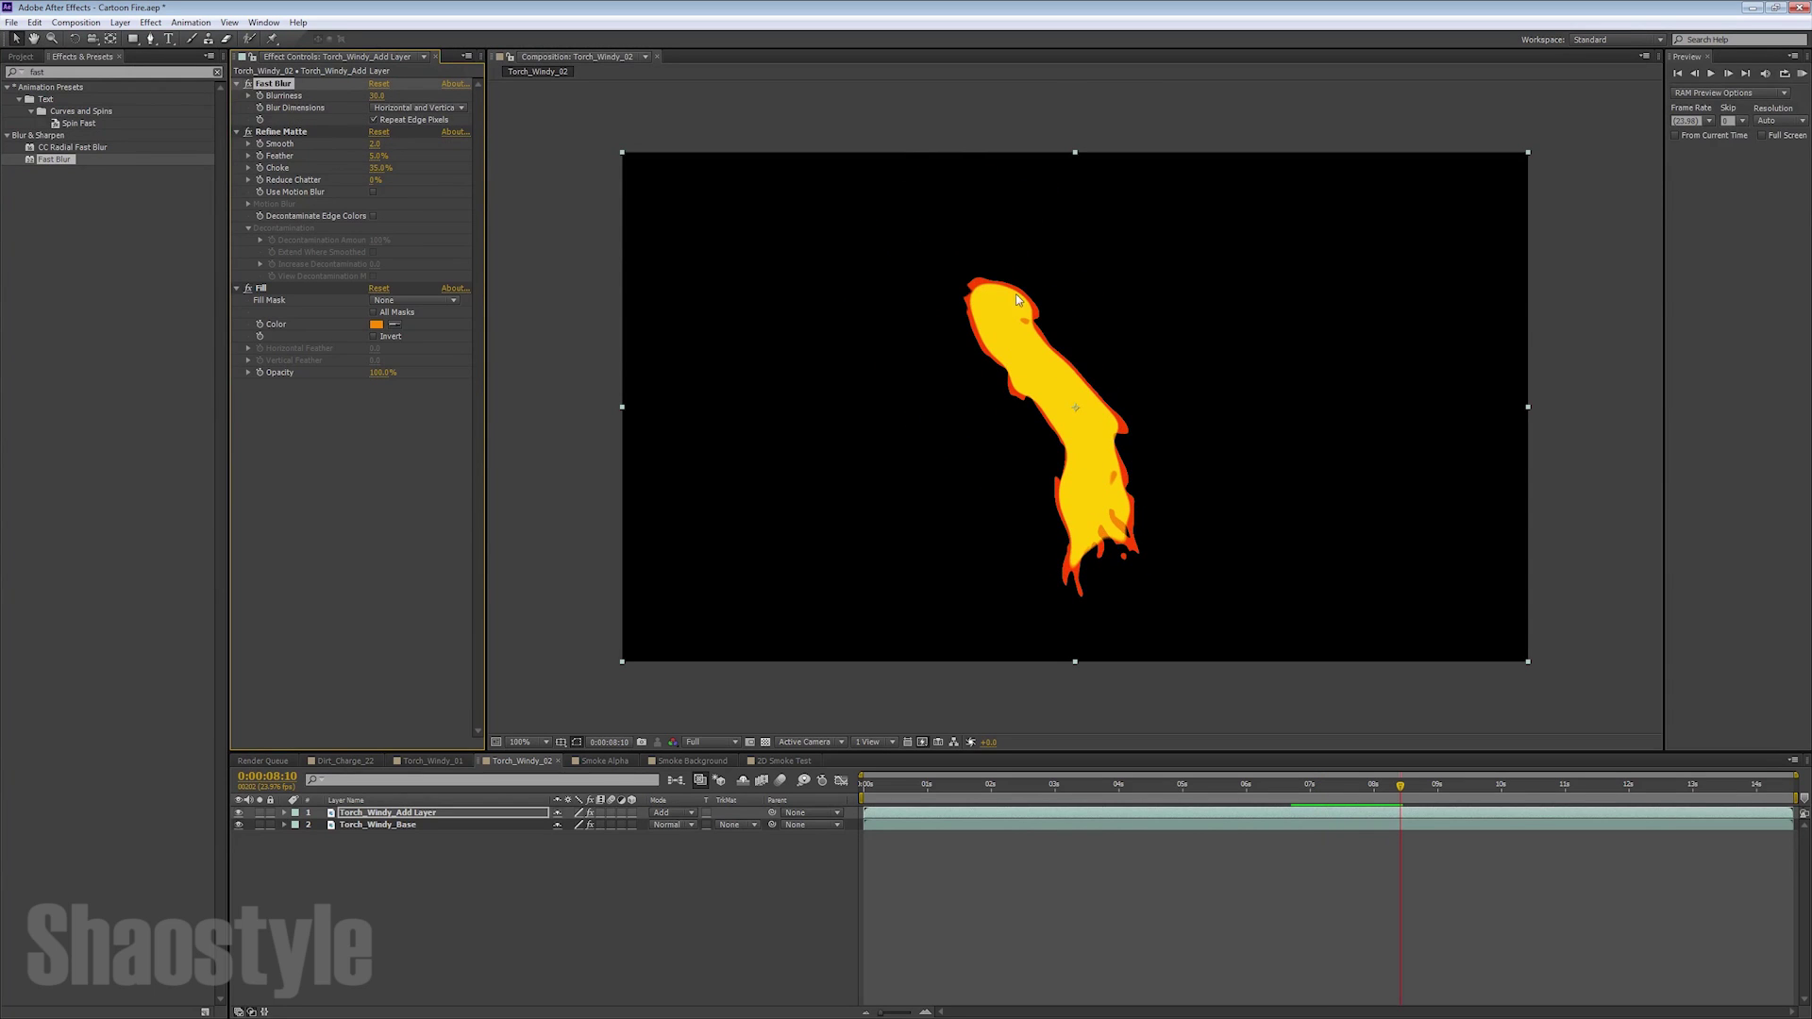
{"action": "left_click_drag", "start_coordinate": [285, 87], "coordinate": [337, 412]}
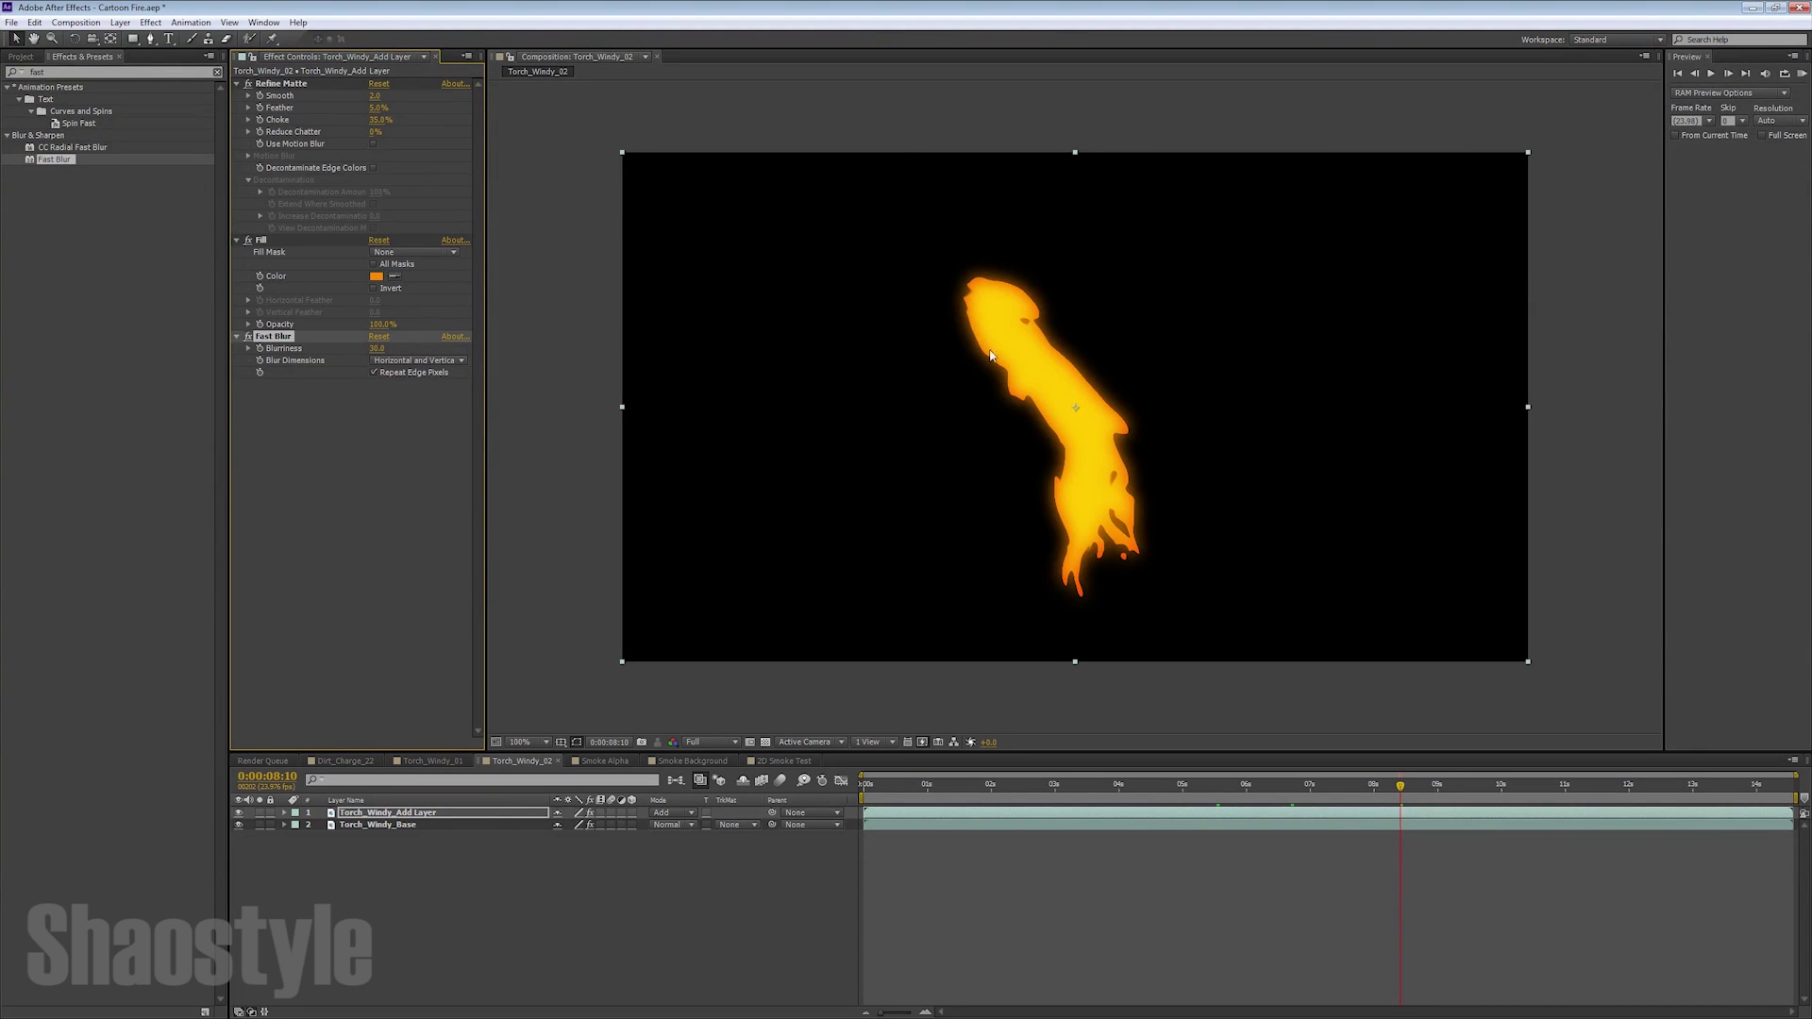
Shorten the Torch_Windy_02 work area to about the first 3 seconds and run a RAM preview of the fire
{"action": "key", "text": "space"}
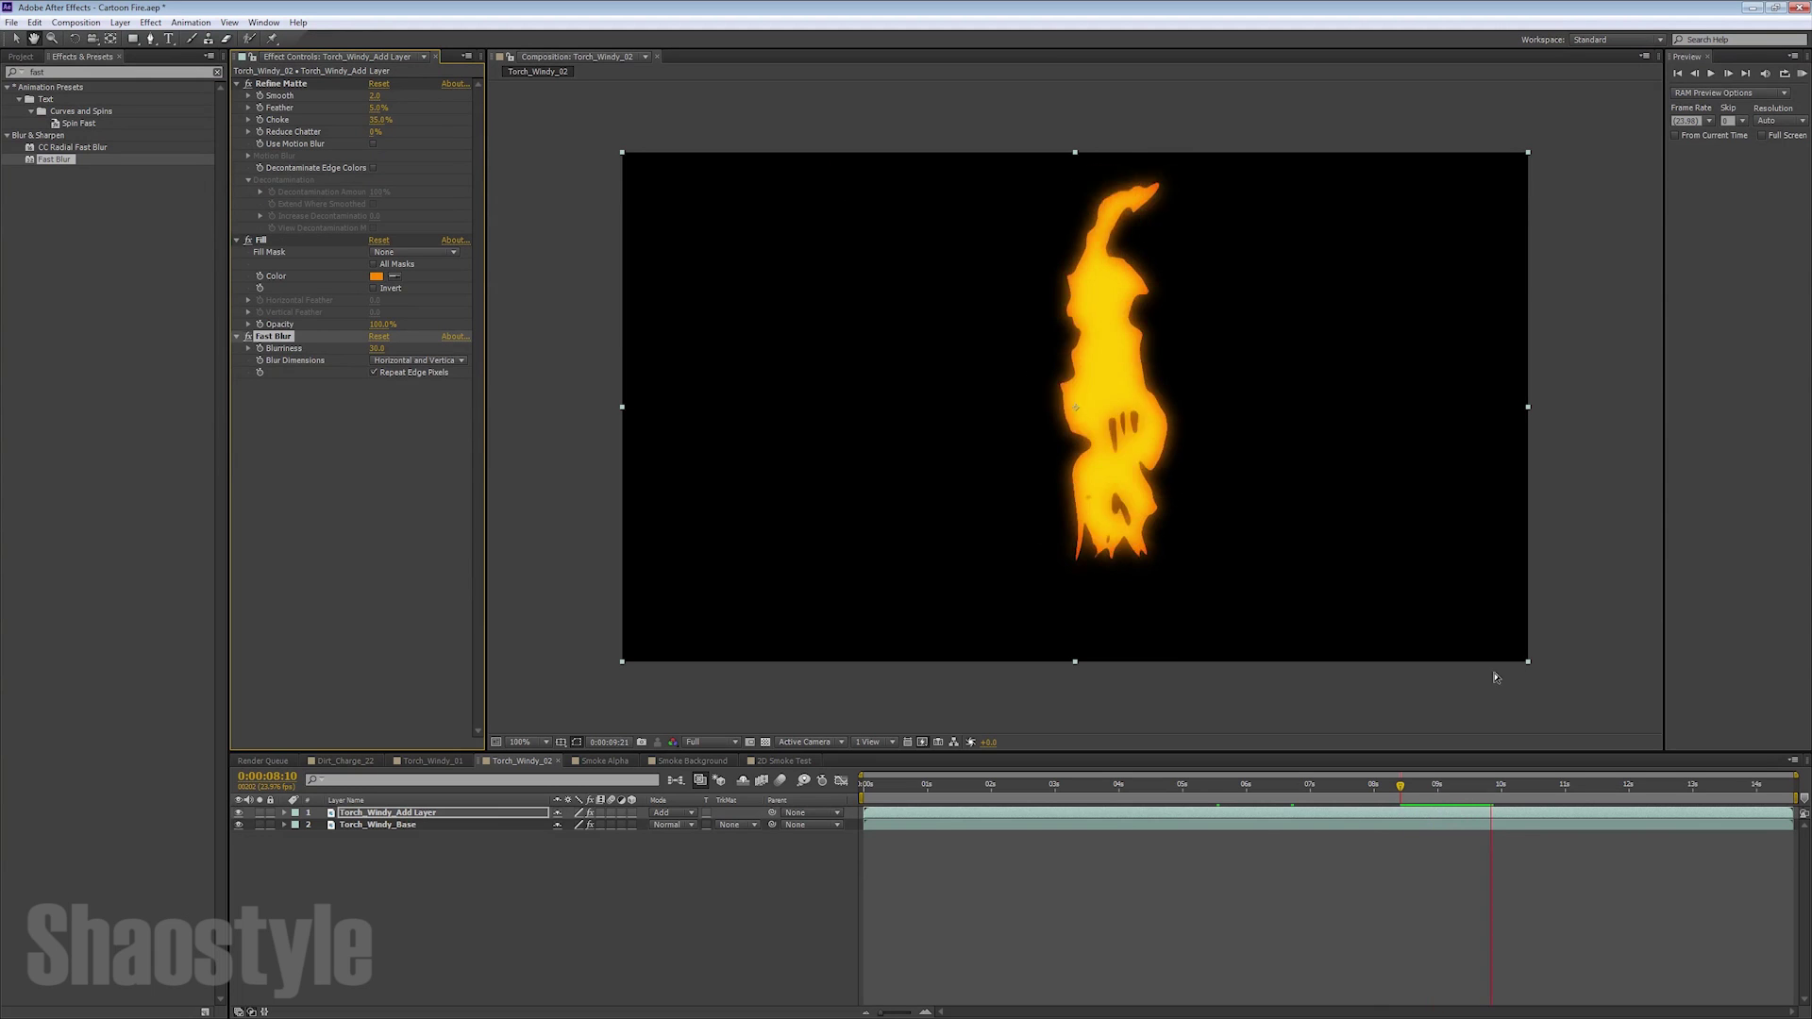
{"action": "left_click_drag", "start_coordinate": [1796, 797], "coordinate": [1059, 846]}
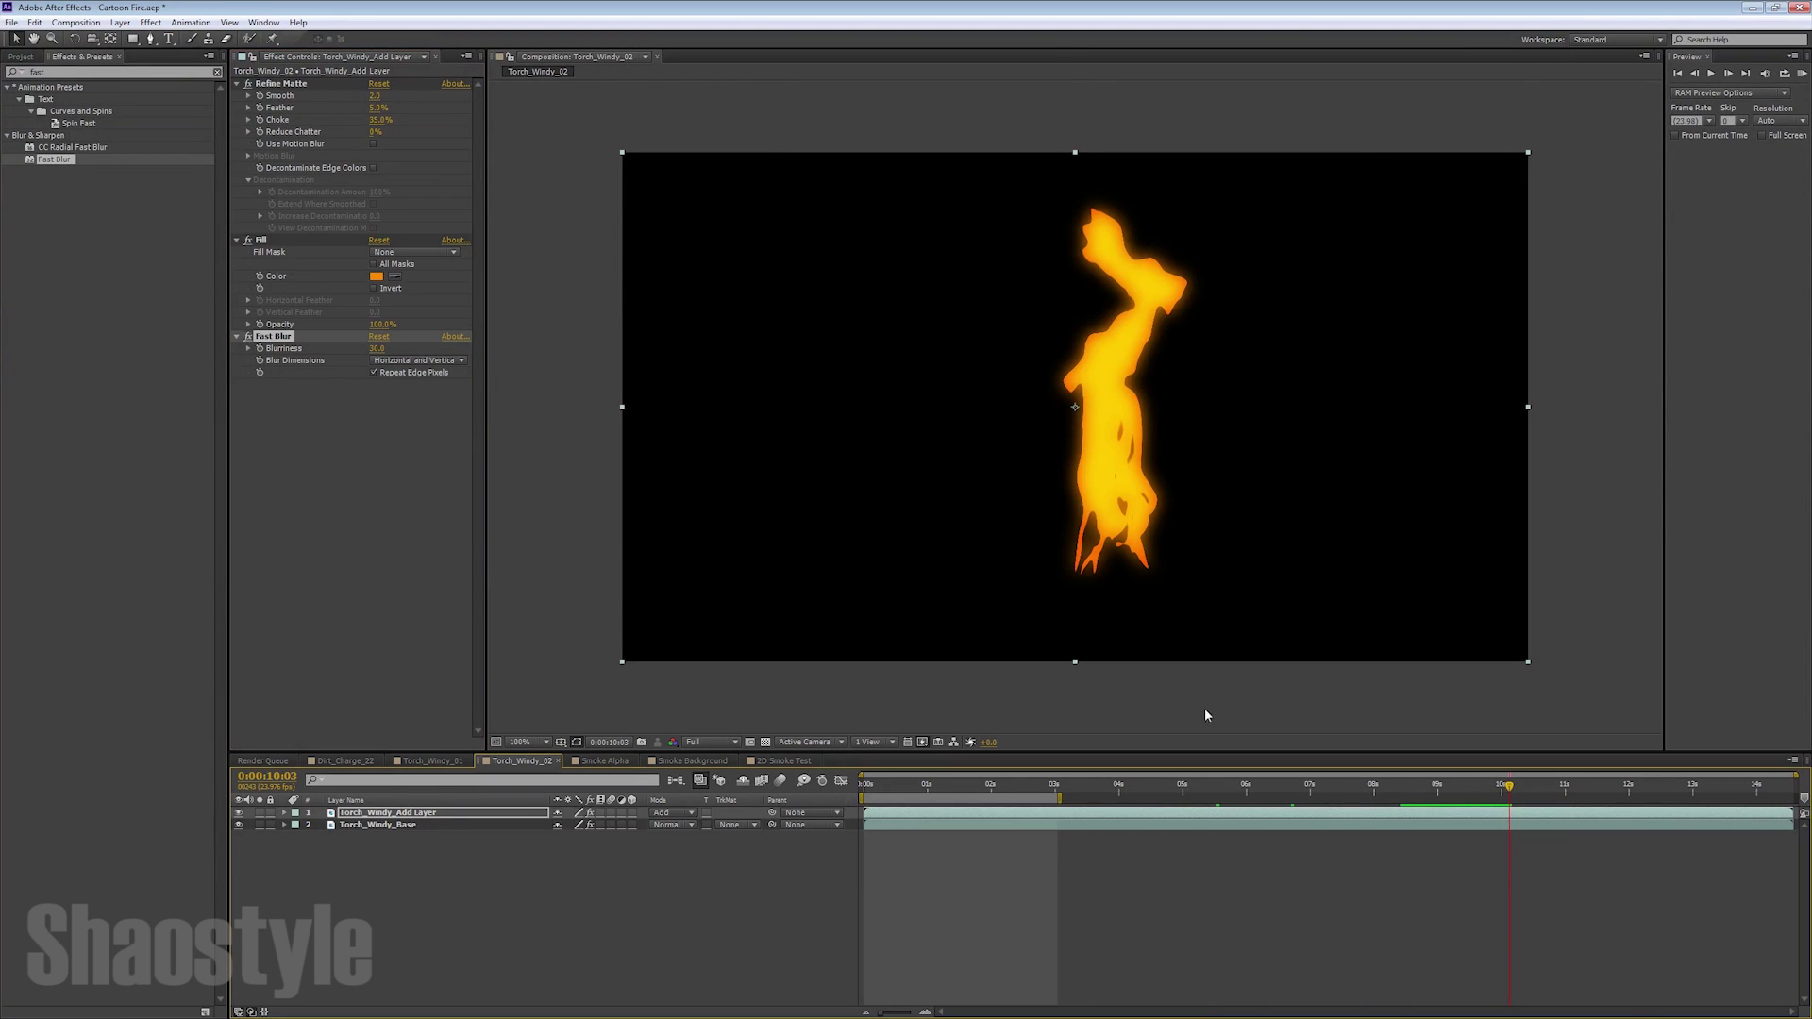
{"action": "left_click", "coordinate": [1800, 71]}
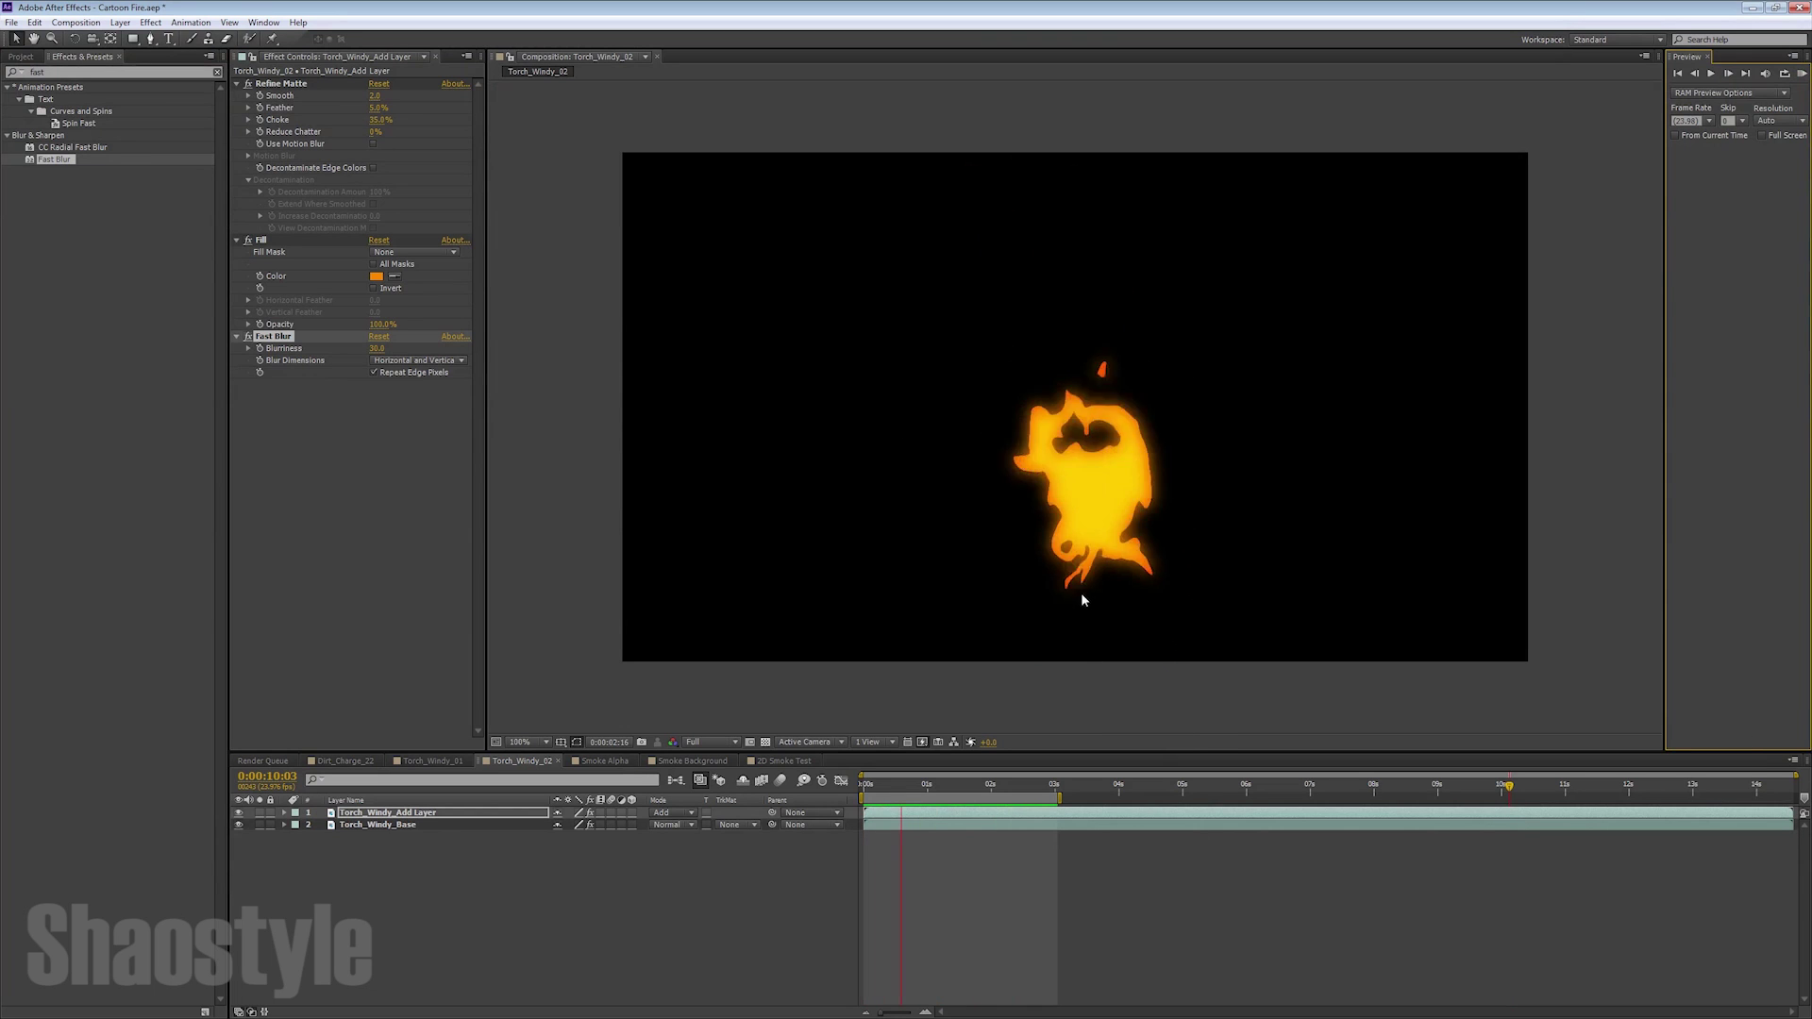
{"action": "key", "text": "space"}
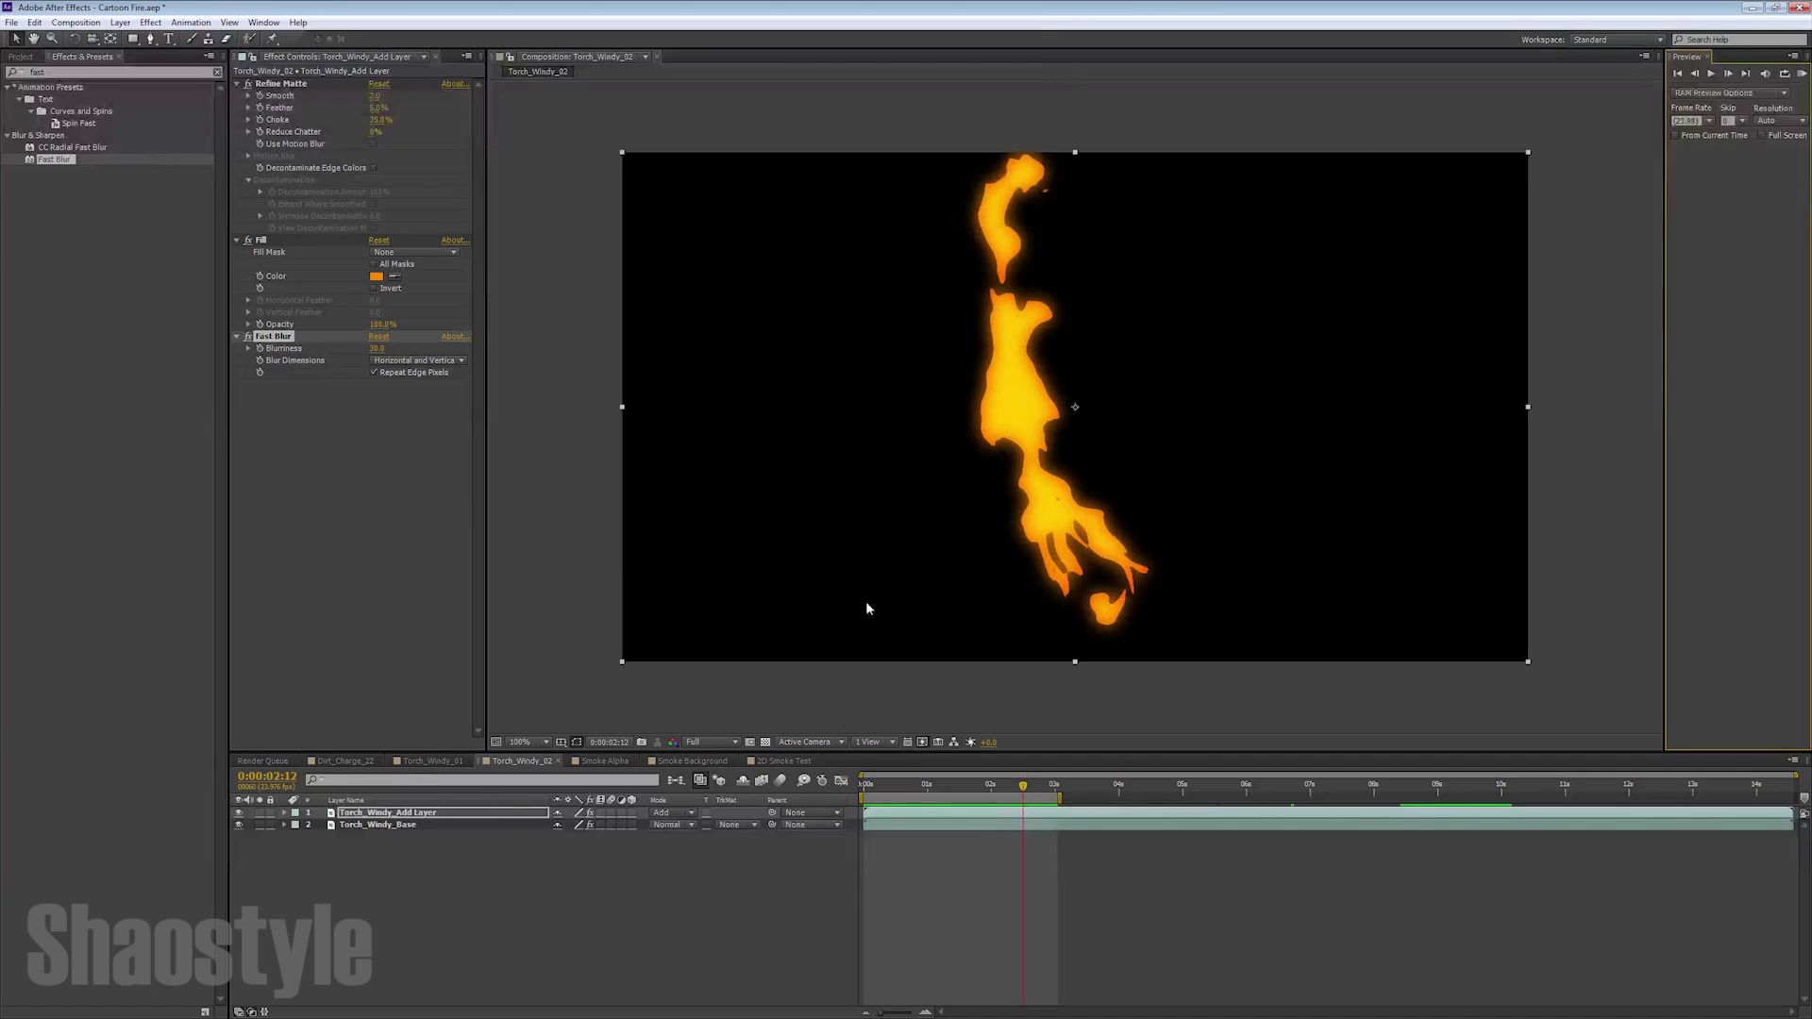
Set the Torch_Windy_02 composition's frame rate to 15 frames per second and RAM-preview the fire
{"action": "right_click", "coordinate": [548, 767]}
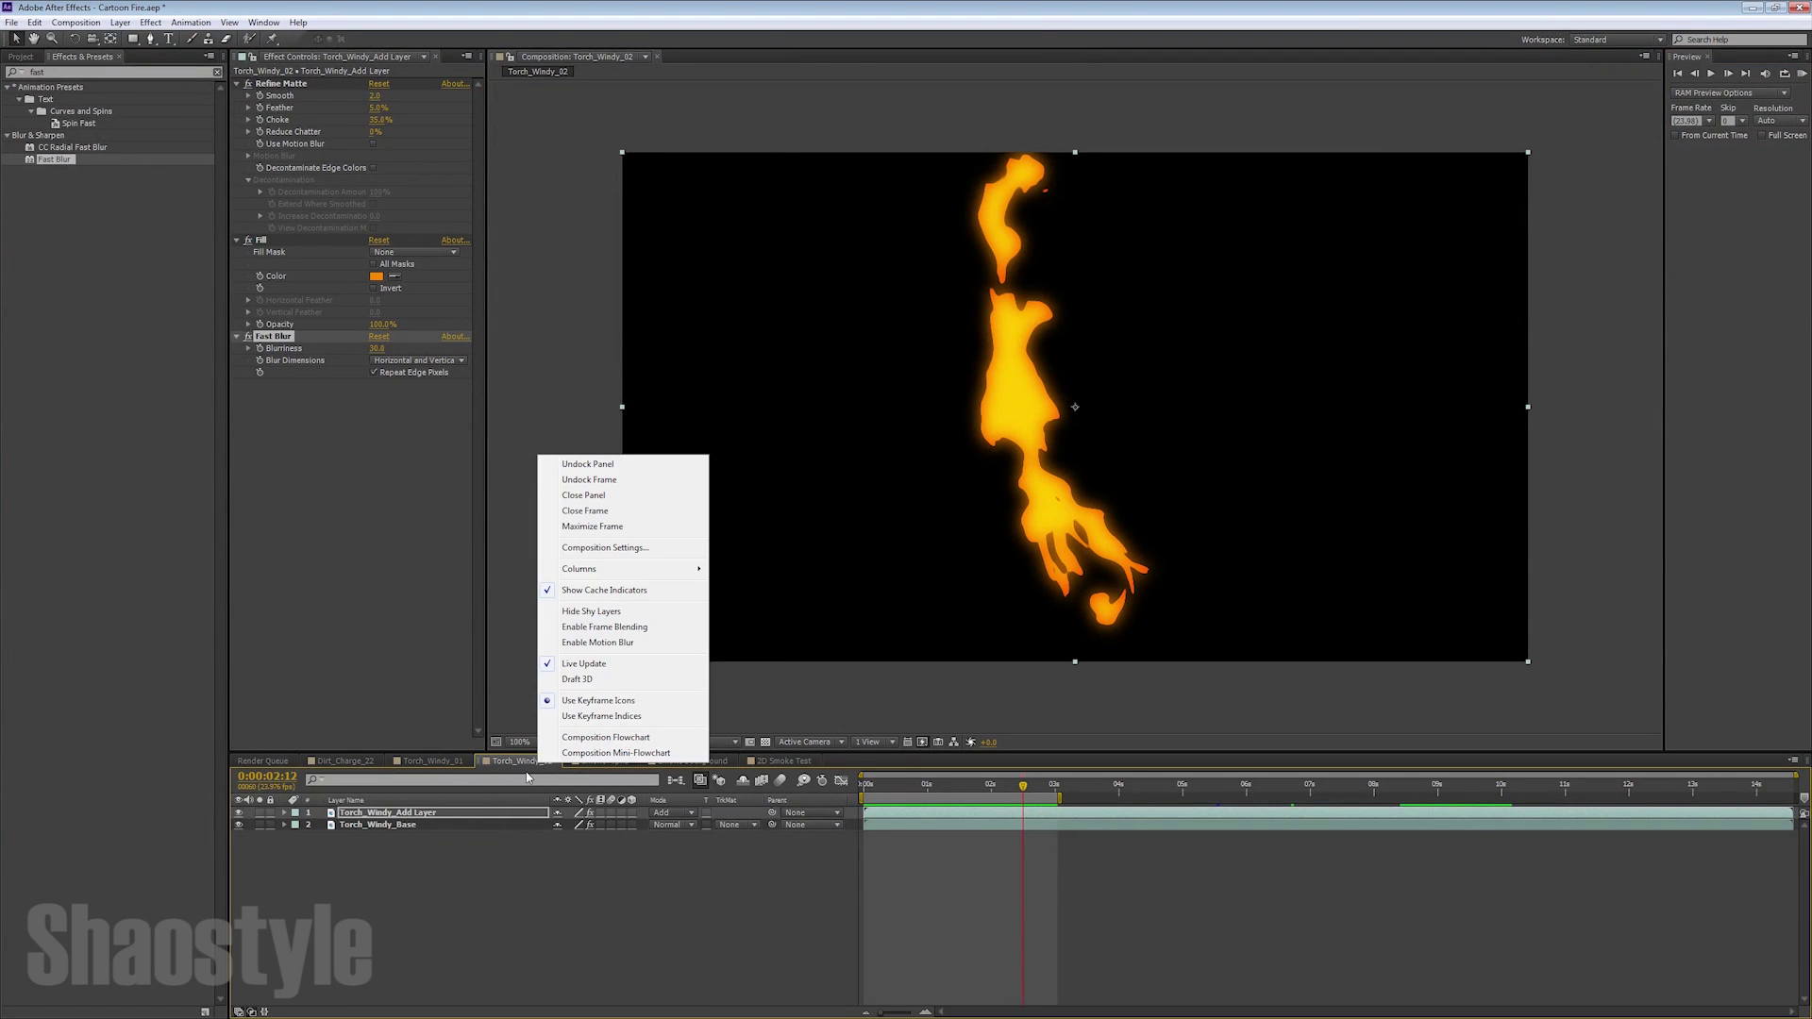
{"action": "left_click", "coordinate": [649, 549]}
{"action": "left_click", "coordinate": [776, 425]}
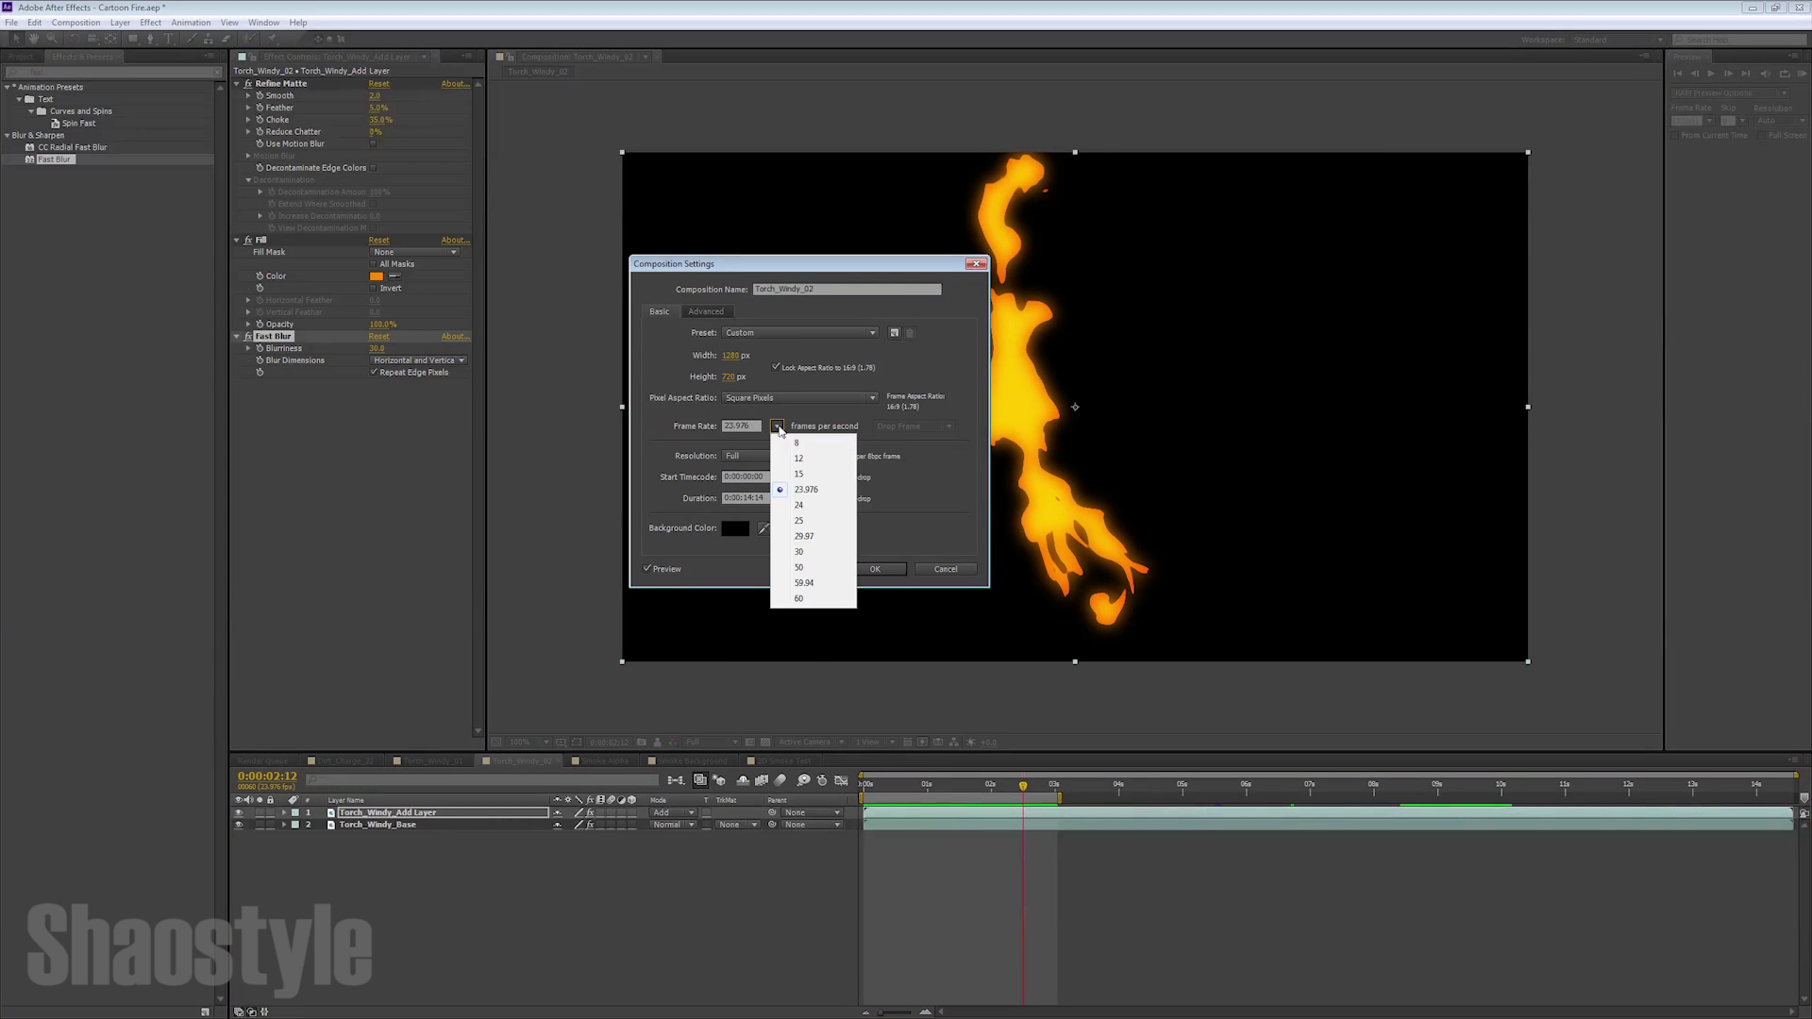
{"action": "left_click", "coordinate": [806, 475]}
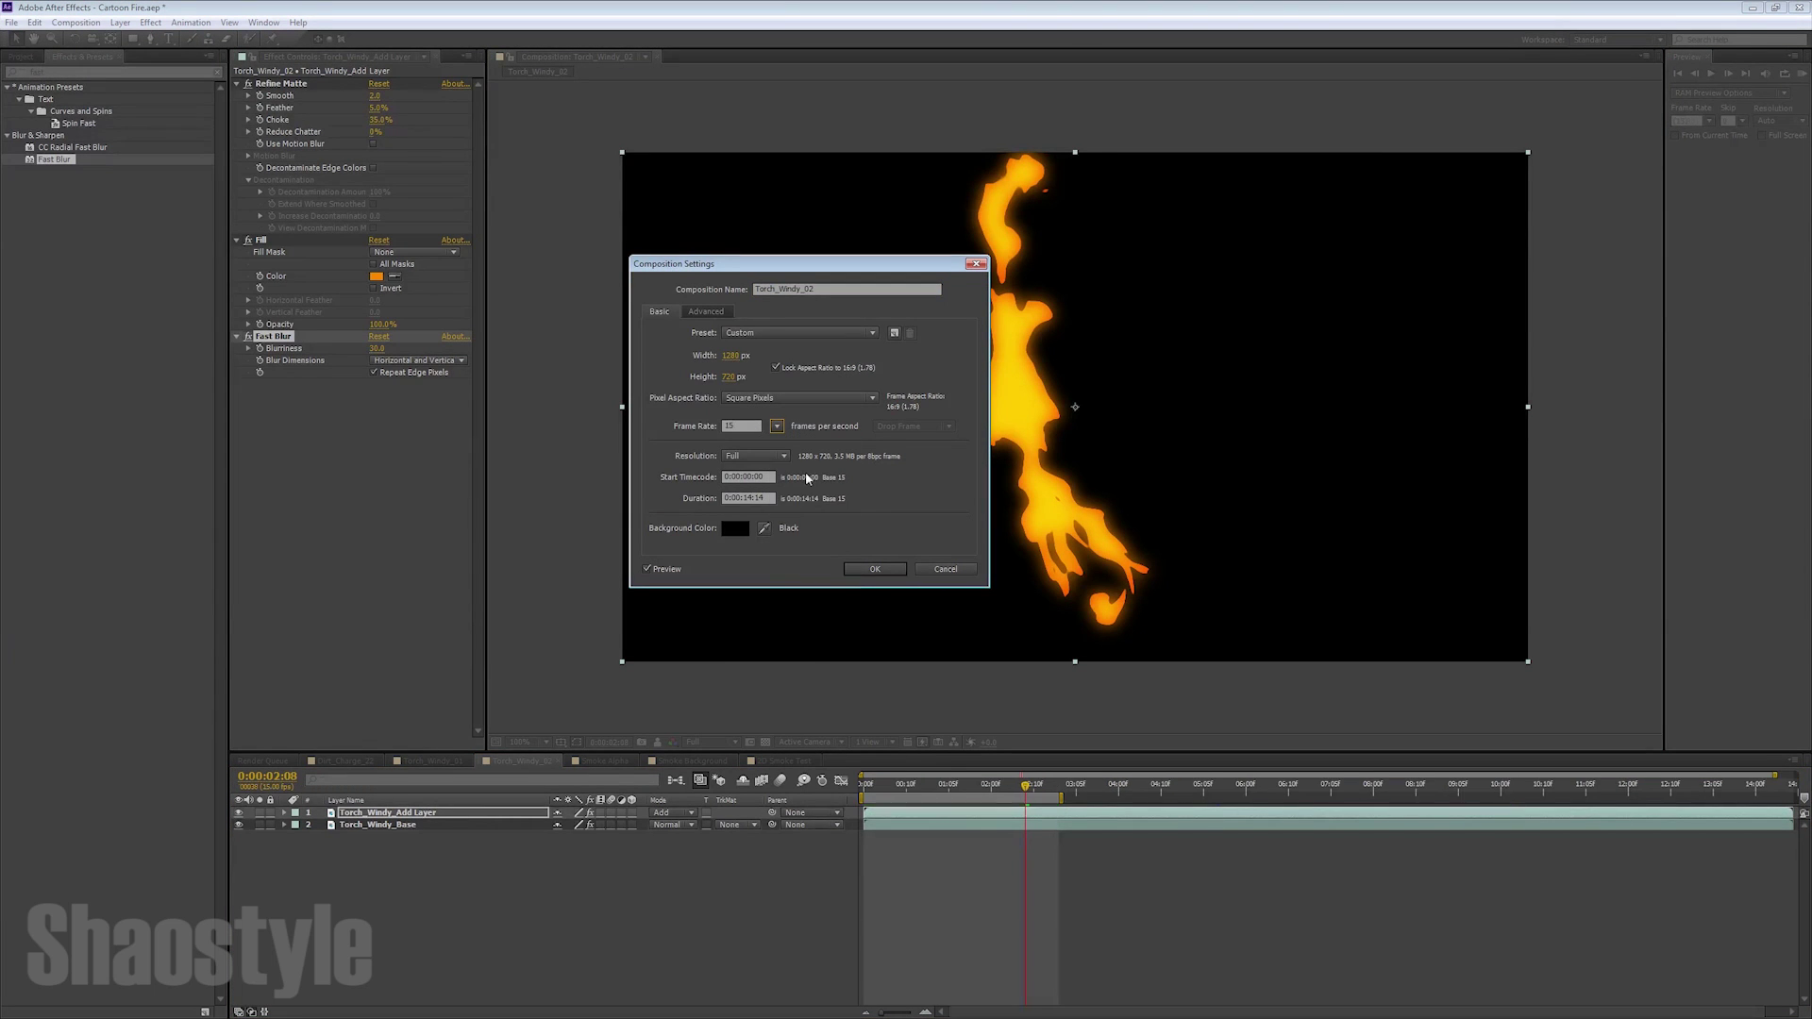
{"action": "left_click", "coordinate": [875, 568]}
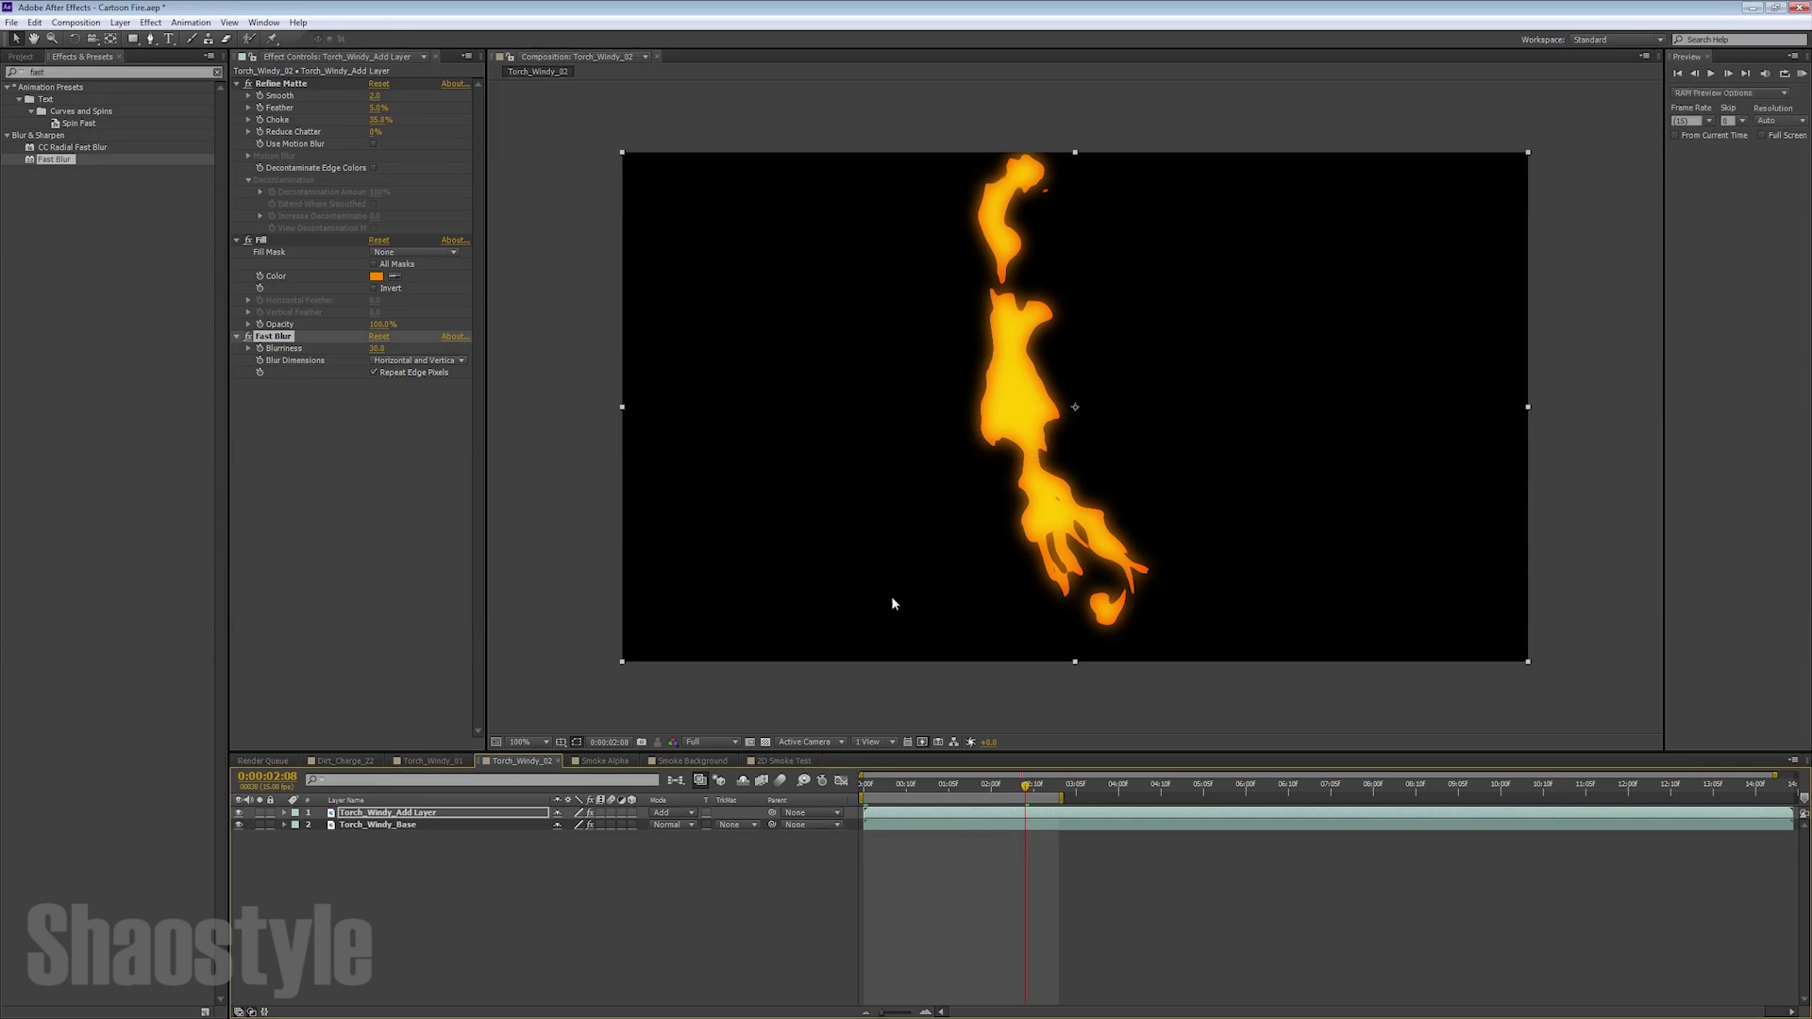
{"action": "left_click", "coordinate": [1798, 73]}
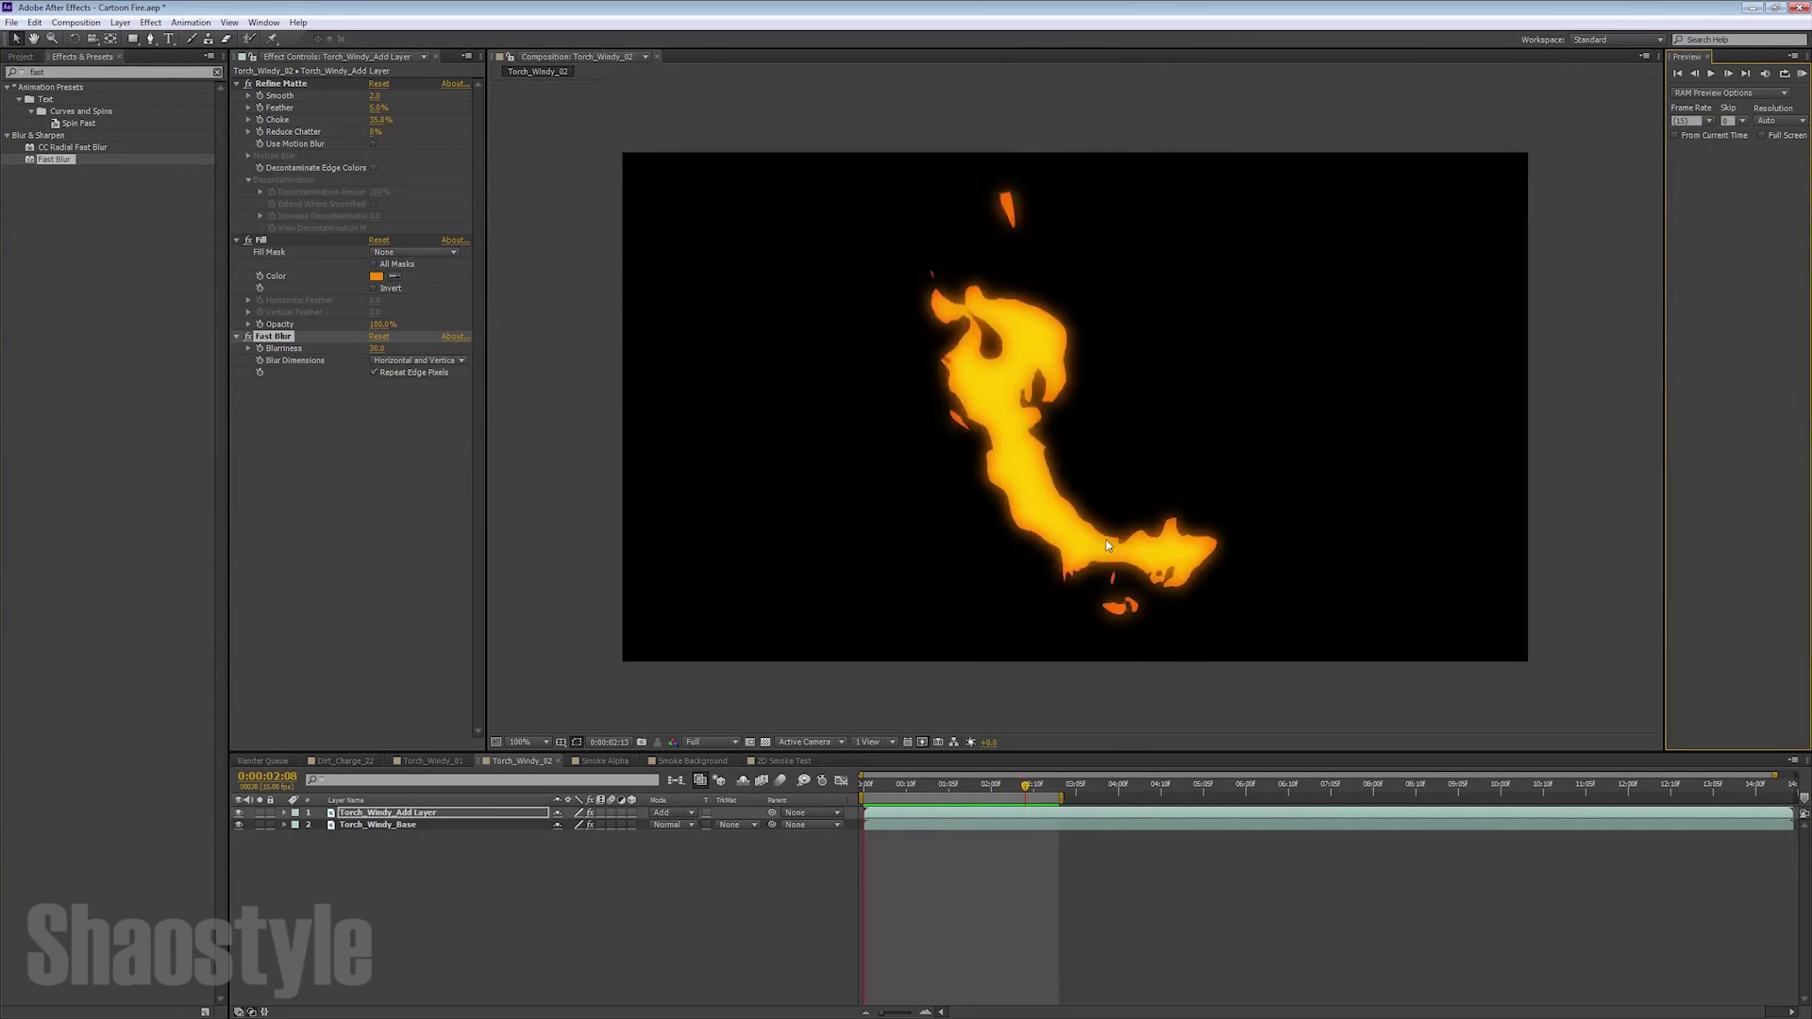
{"action": "key", "text": "space"}
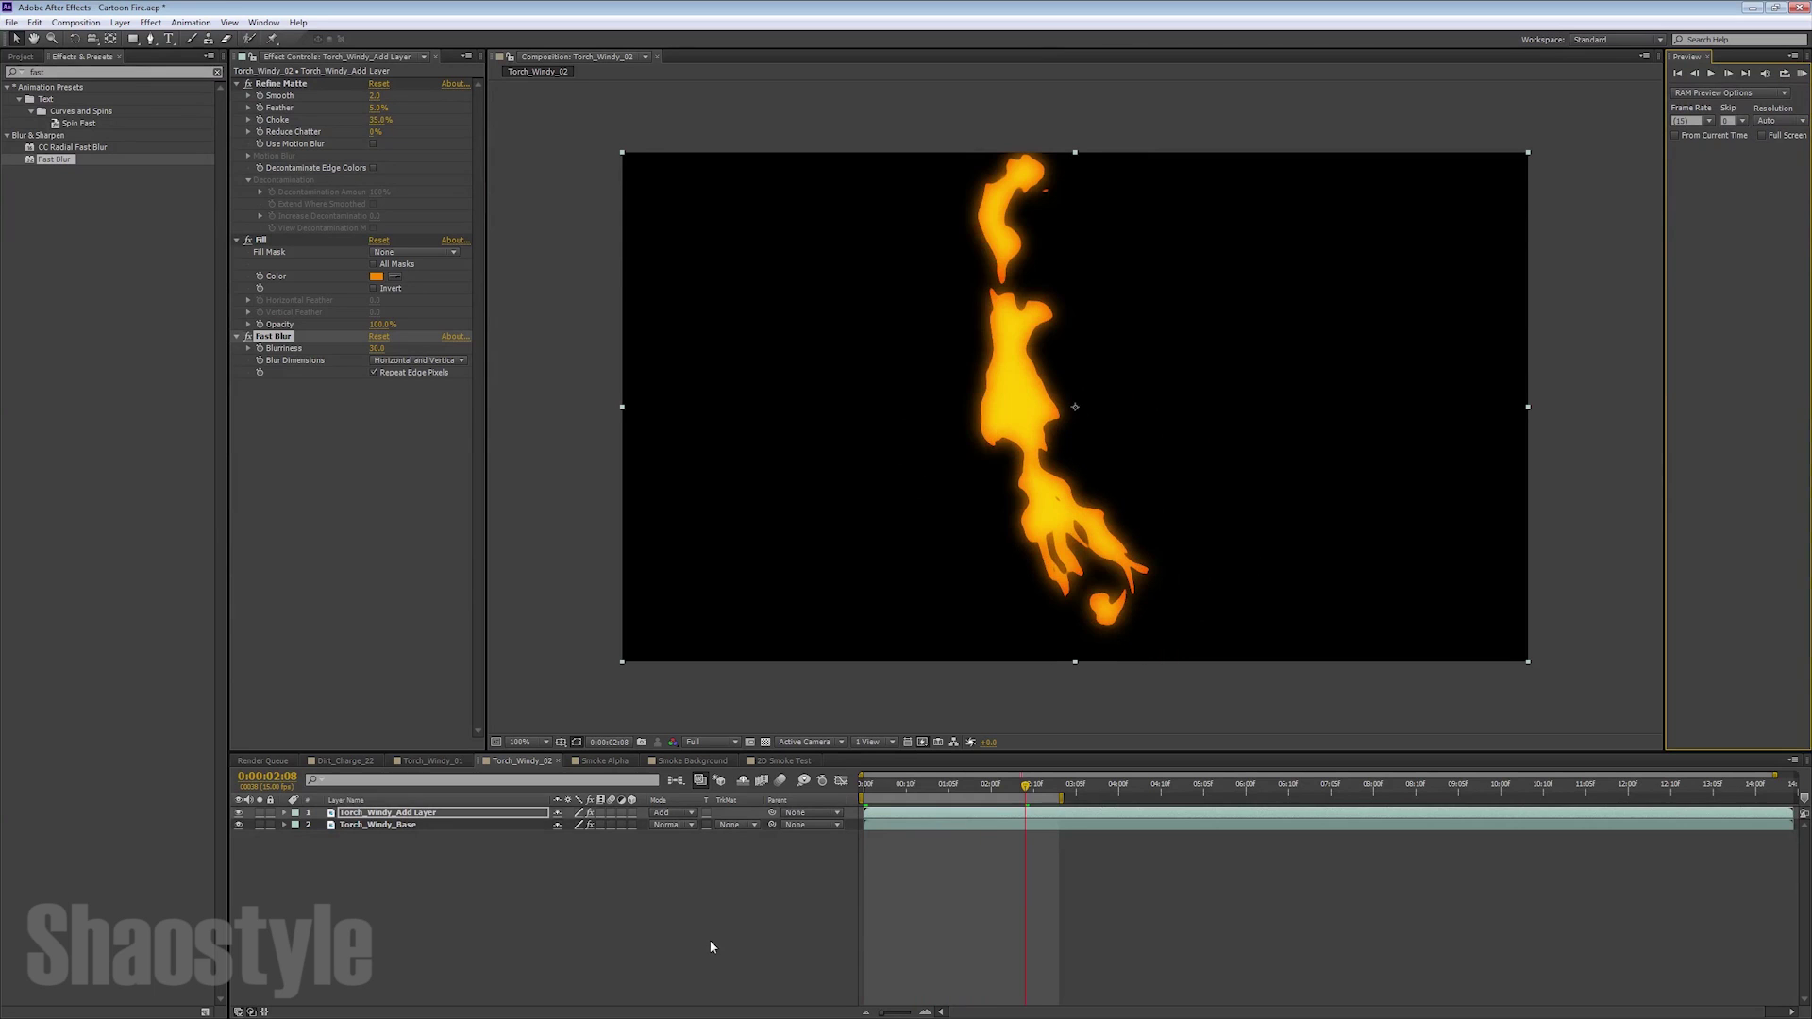
Add a new adjustment layer above the two torch layers and return to the composition view
{"action": "right_click", "coordinate": [434, 908]}
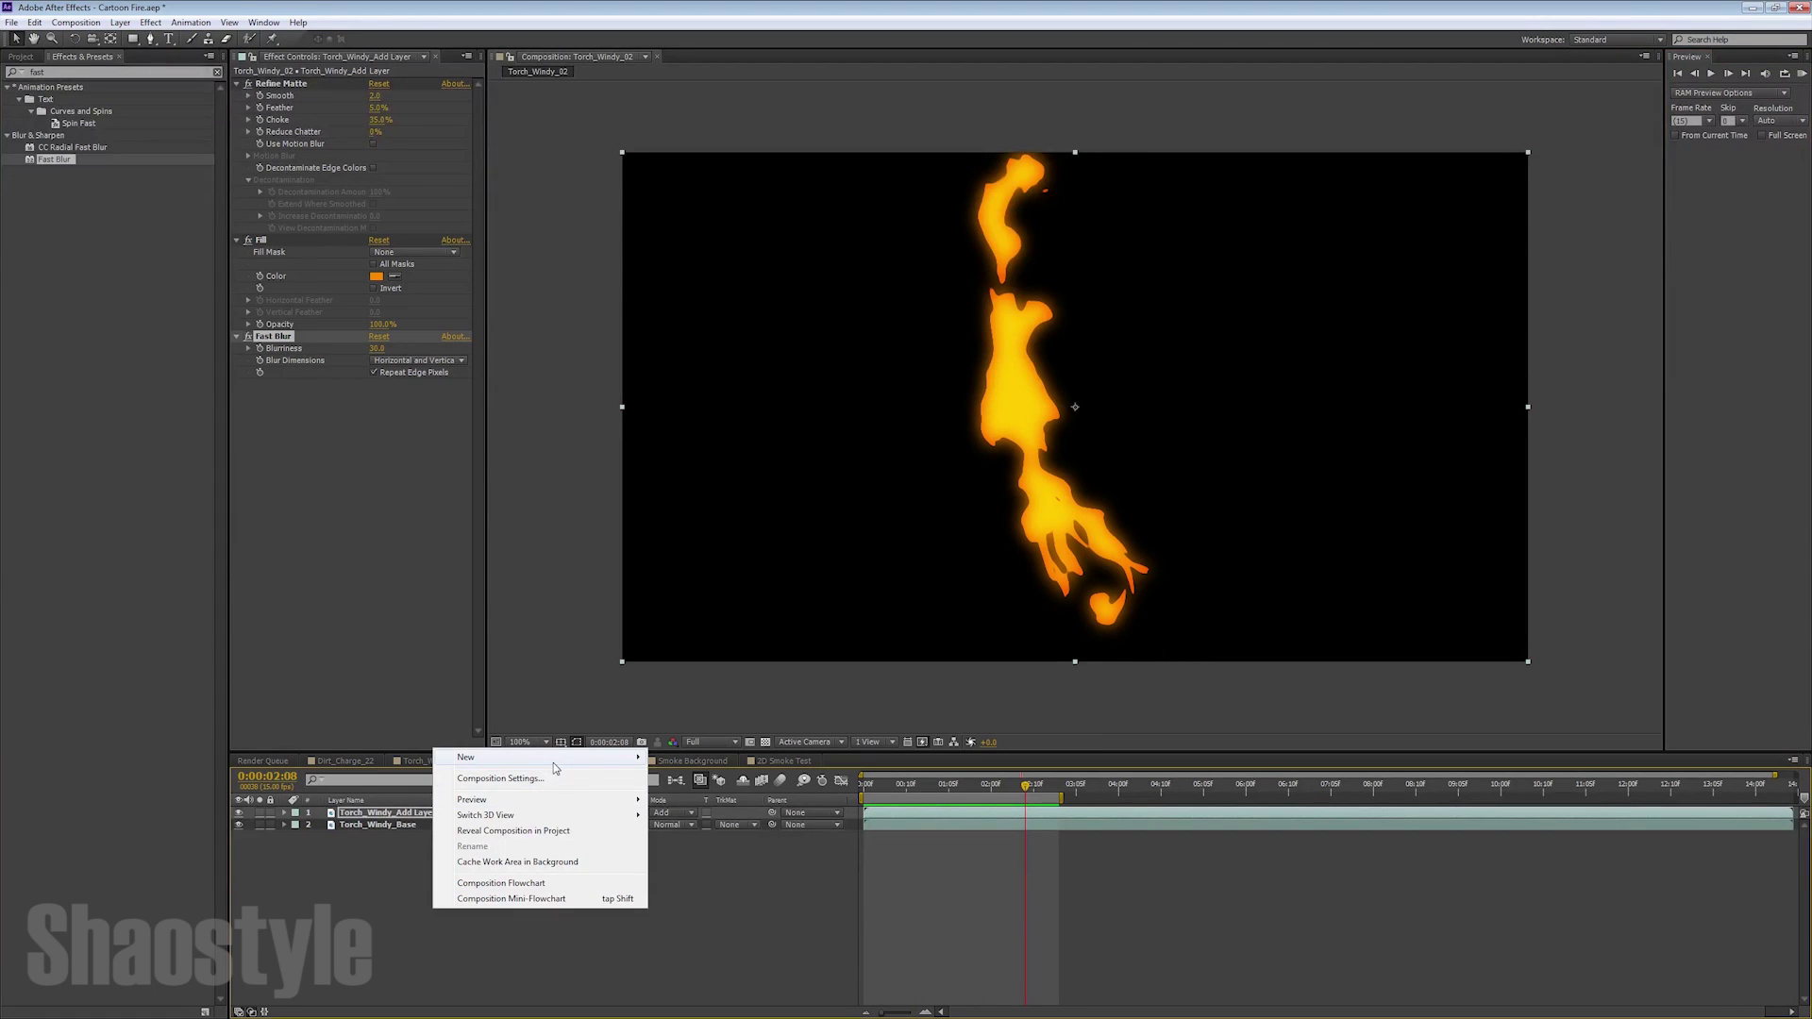
{"action": "mouse_move", "coordinate": [612, 758]}
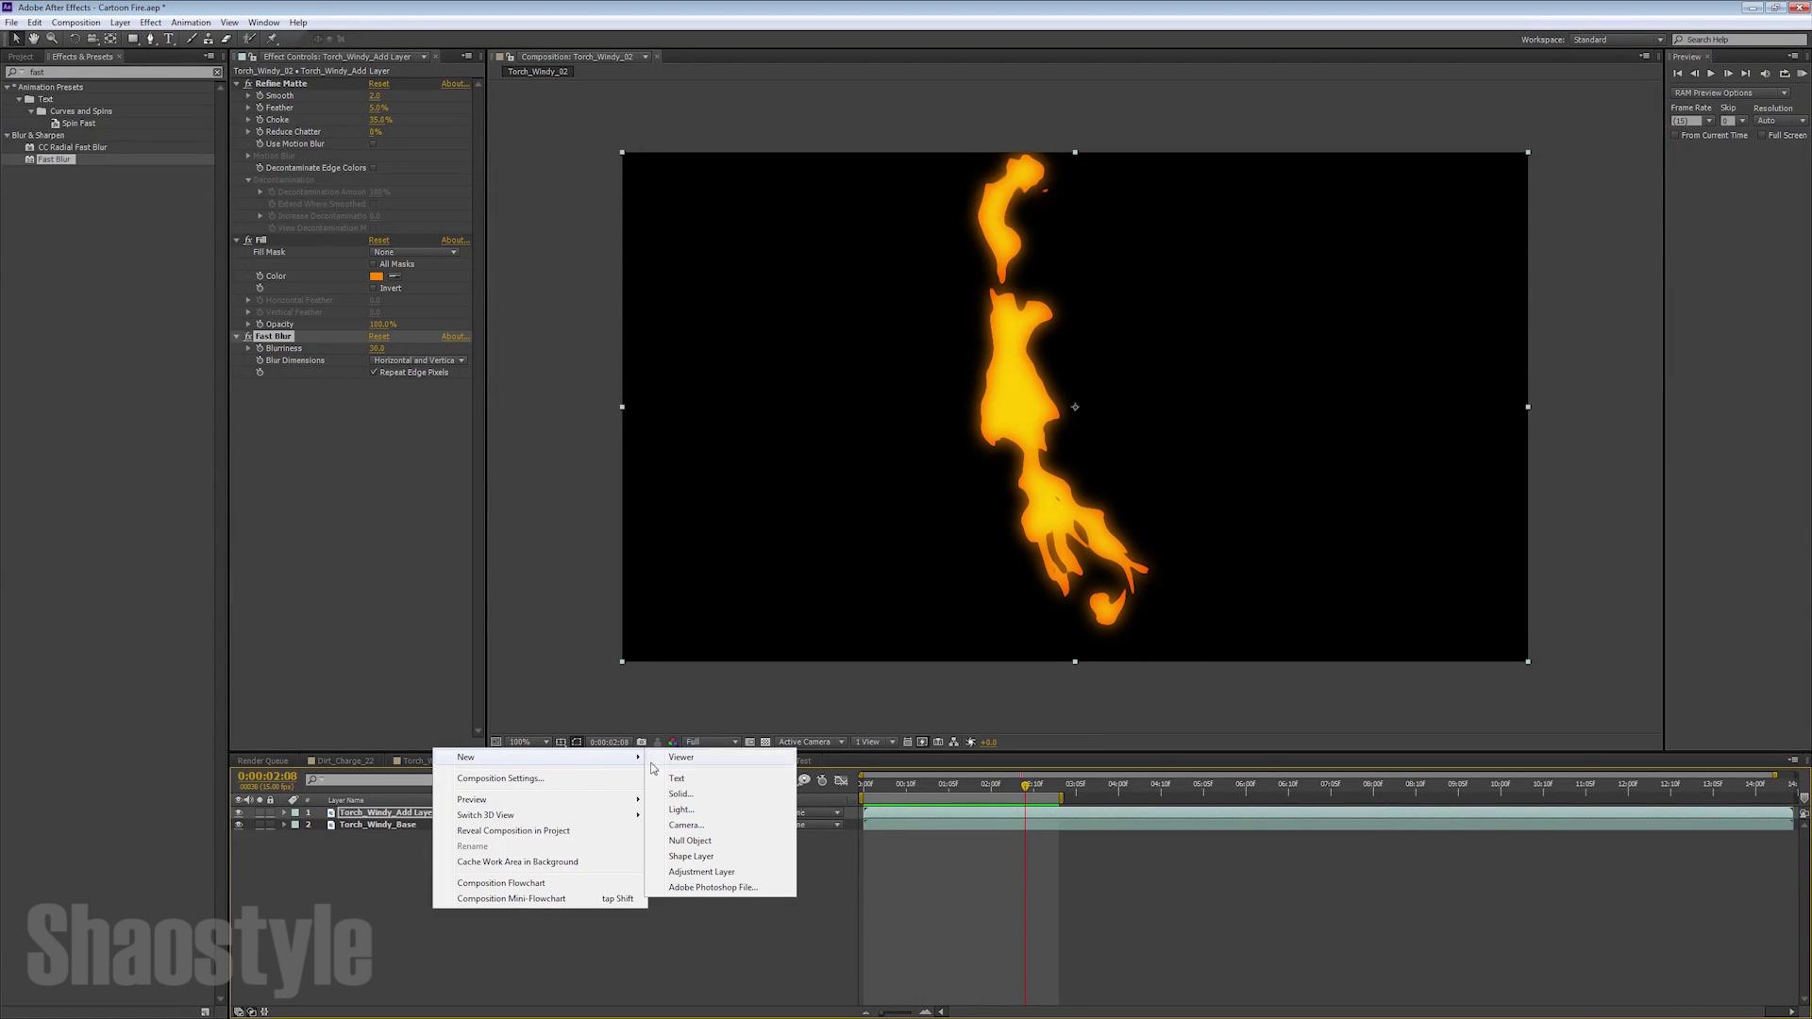
{"action": "key", "text": "Escape"}
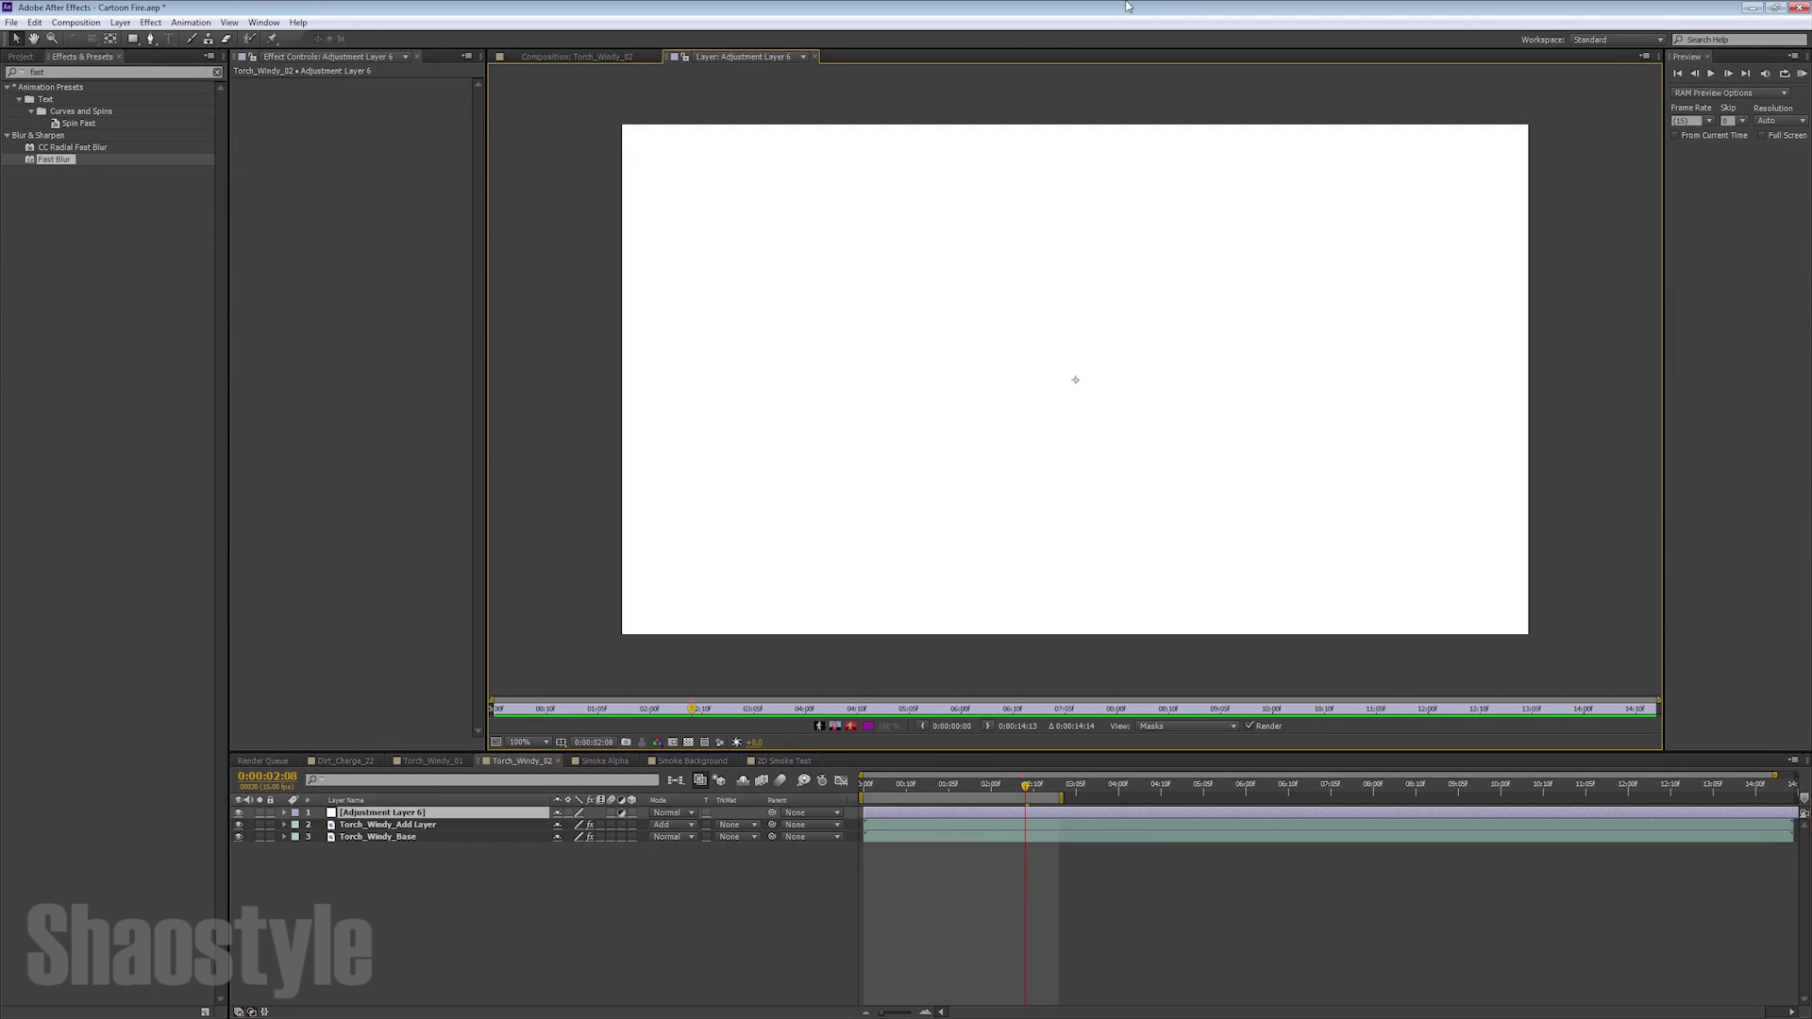
{"action": "left_click", "coordinate": [814, 57]}
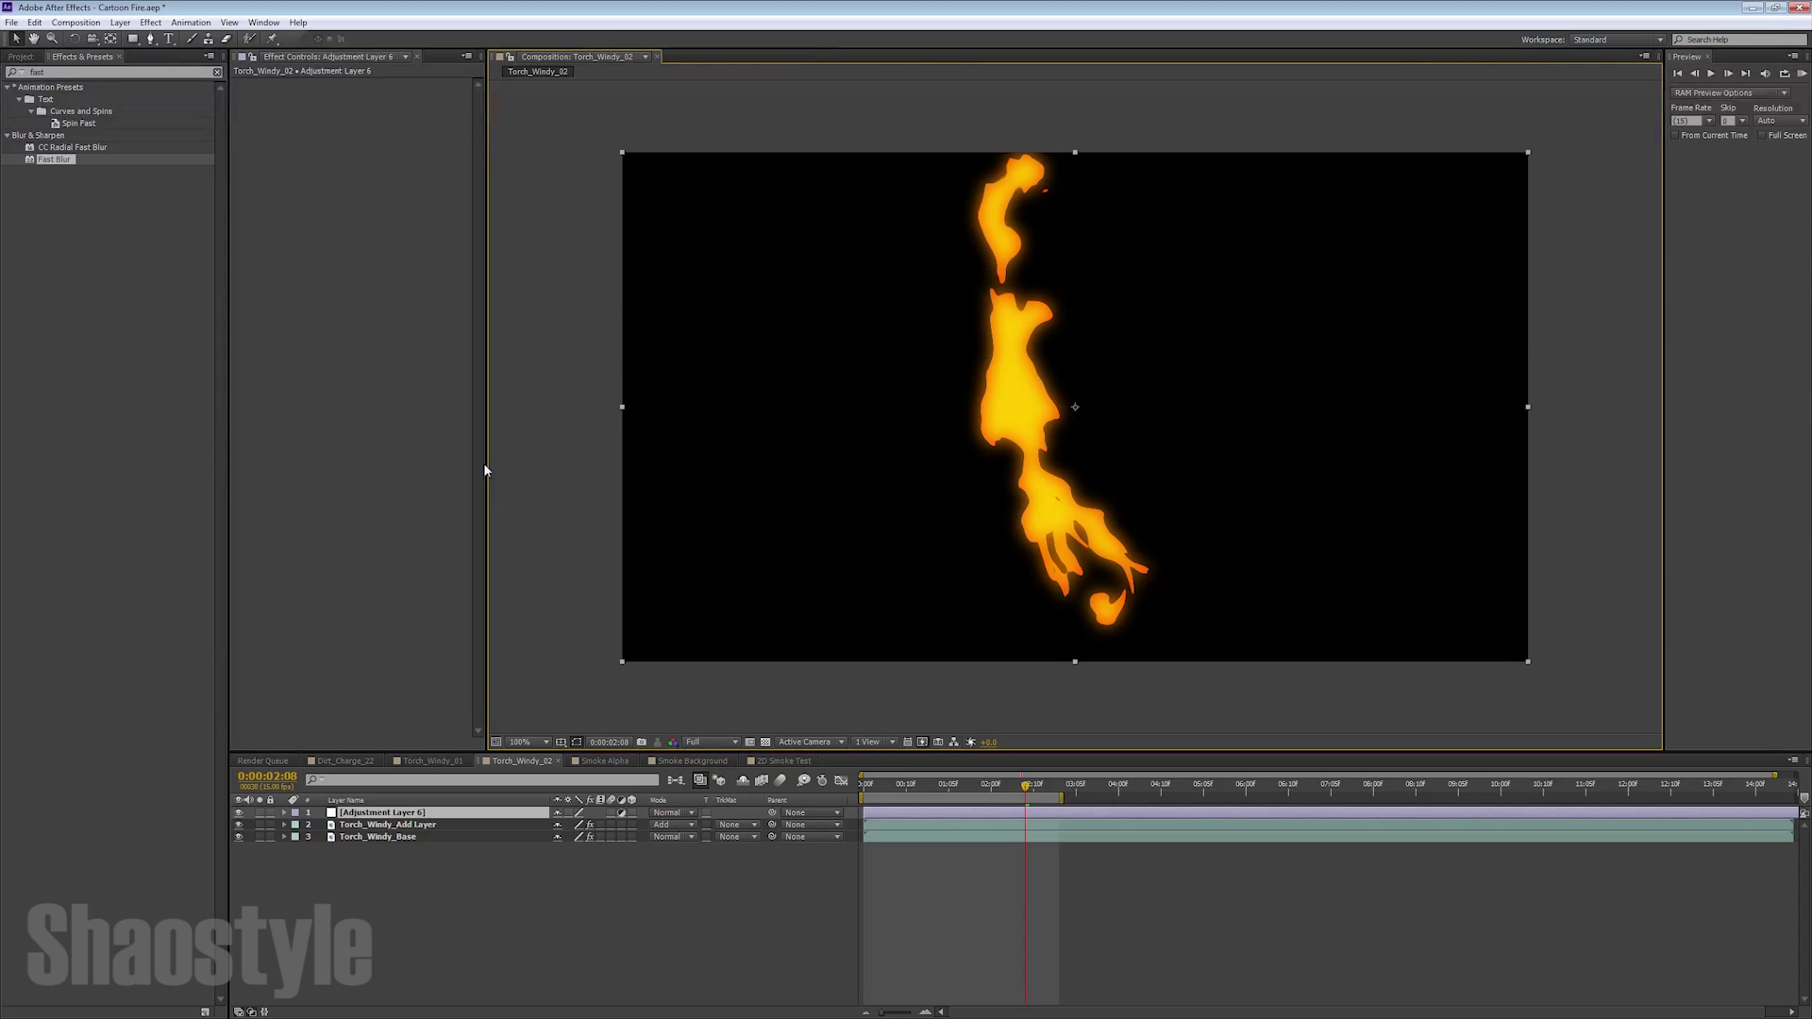
Rename the new adjustment layer as CC Vector Blur
{"action": "right_click", "coordinate": [397, 814]}
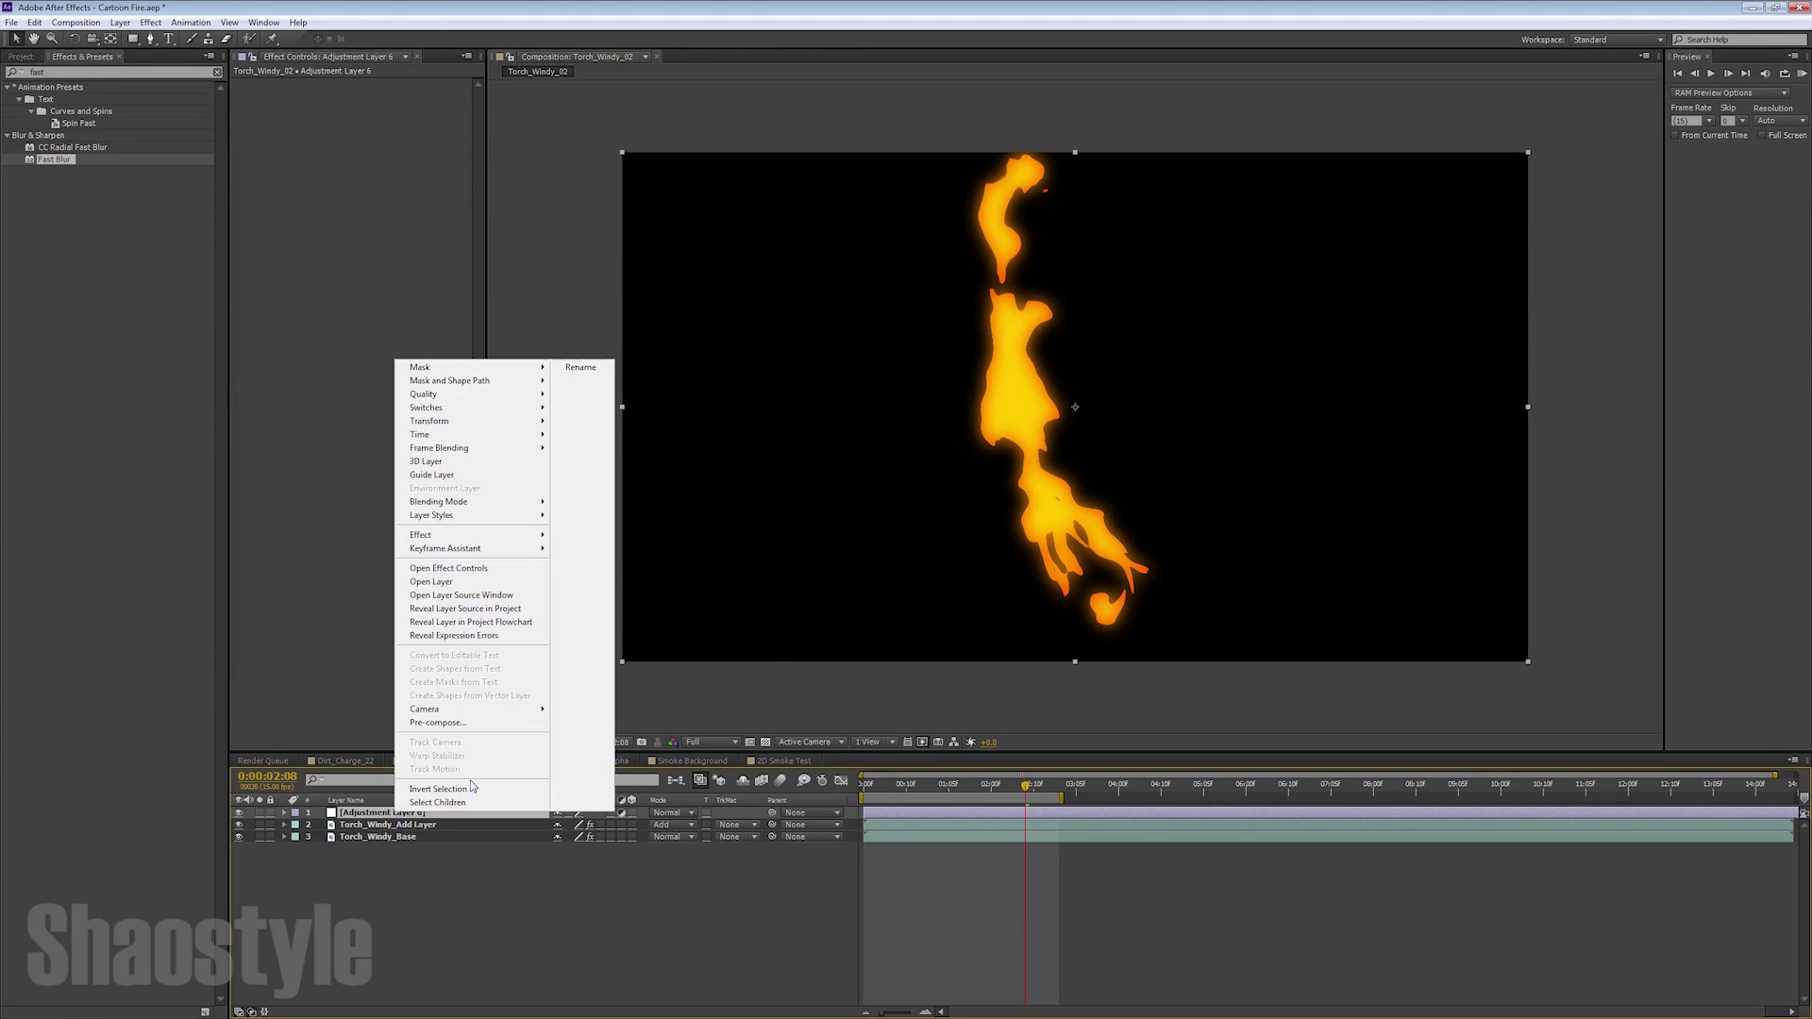
{"action": "left_click", "coordinate": [579, 367]}
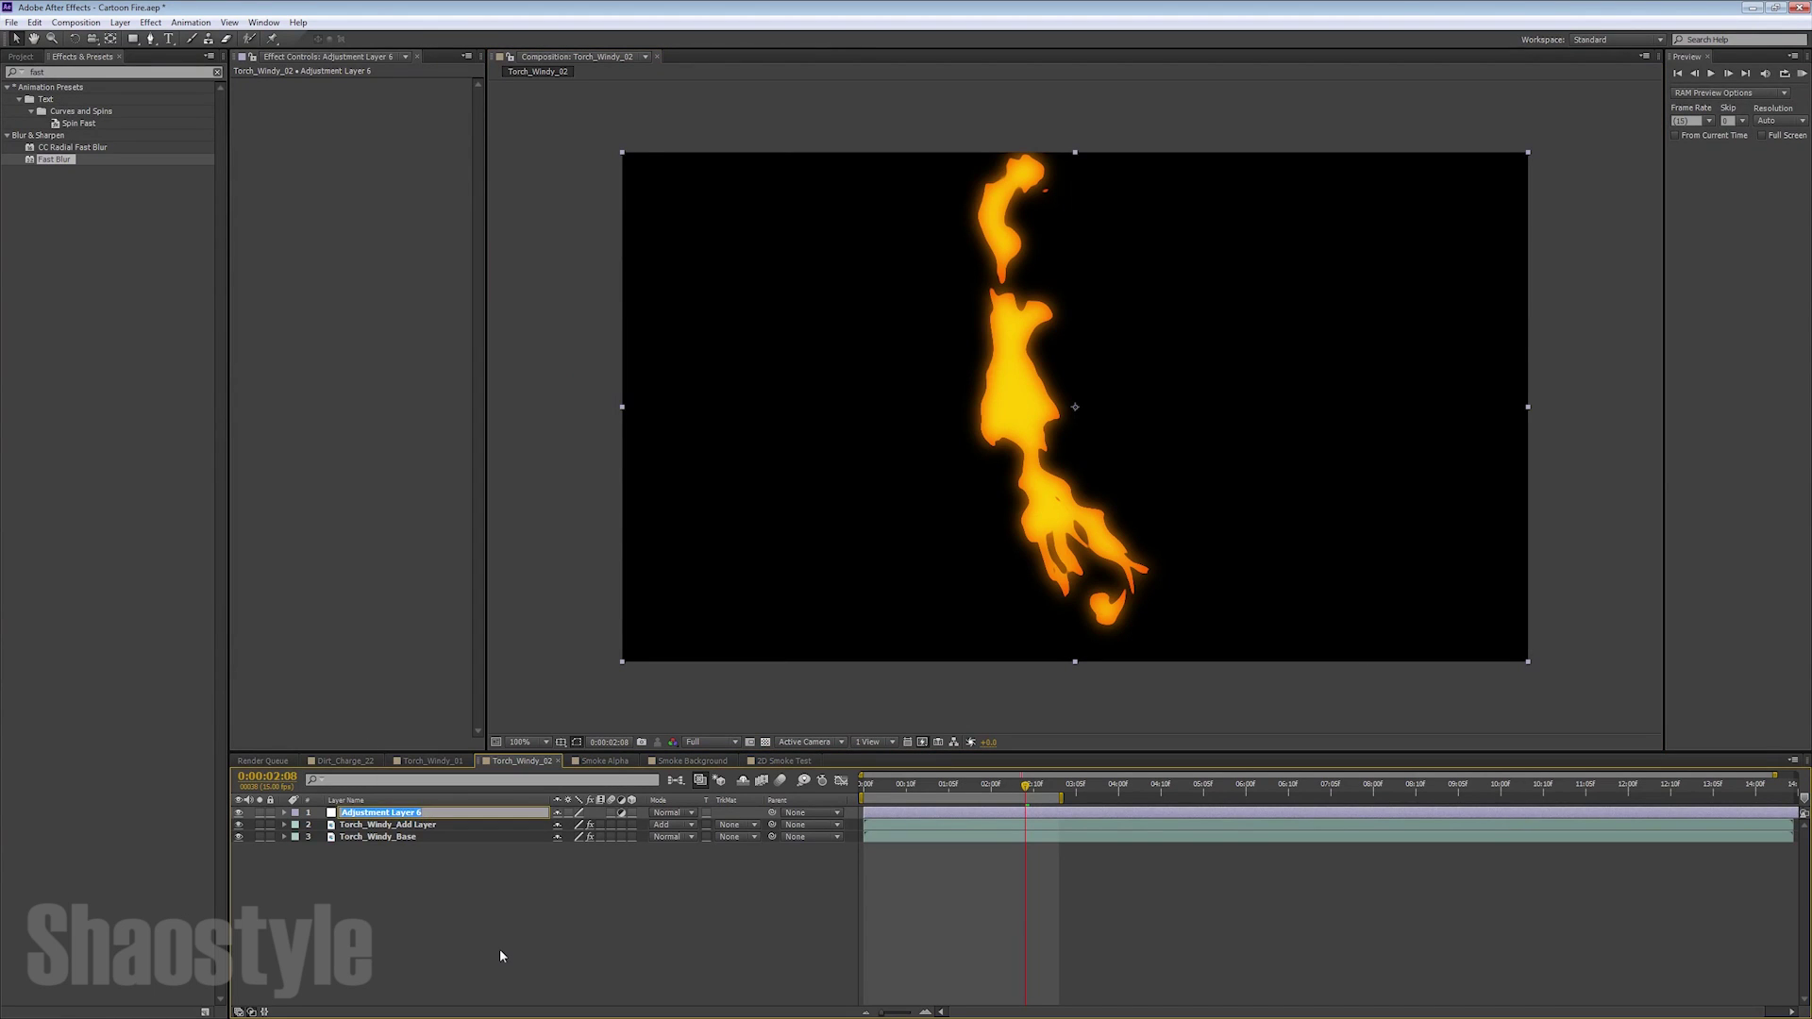
{"action": "type", "text": "CC Vector Blur"}
{"action": "key", "text": "Return"}
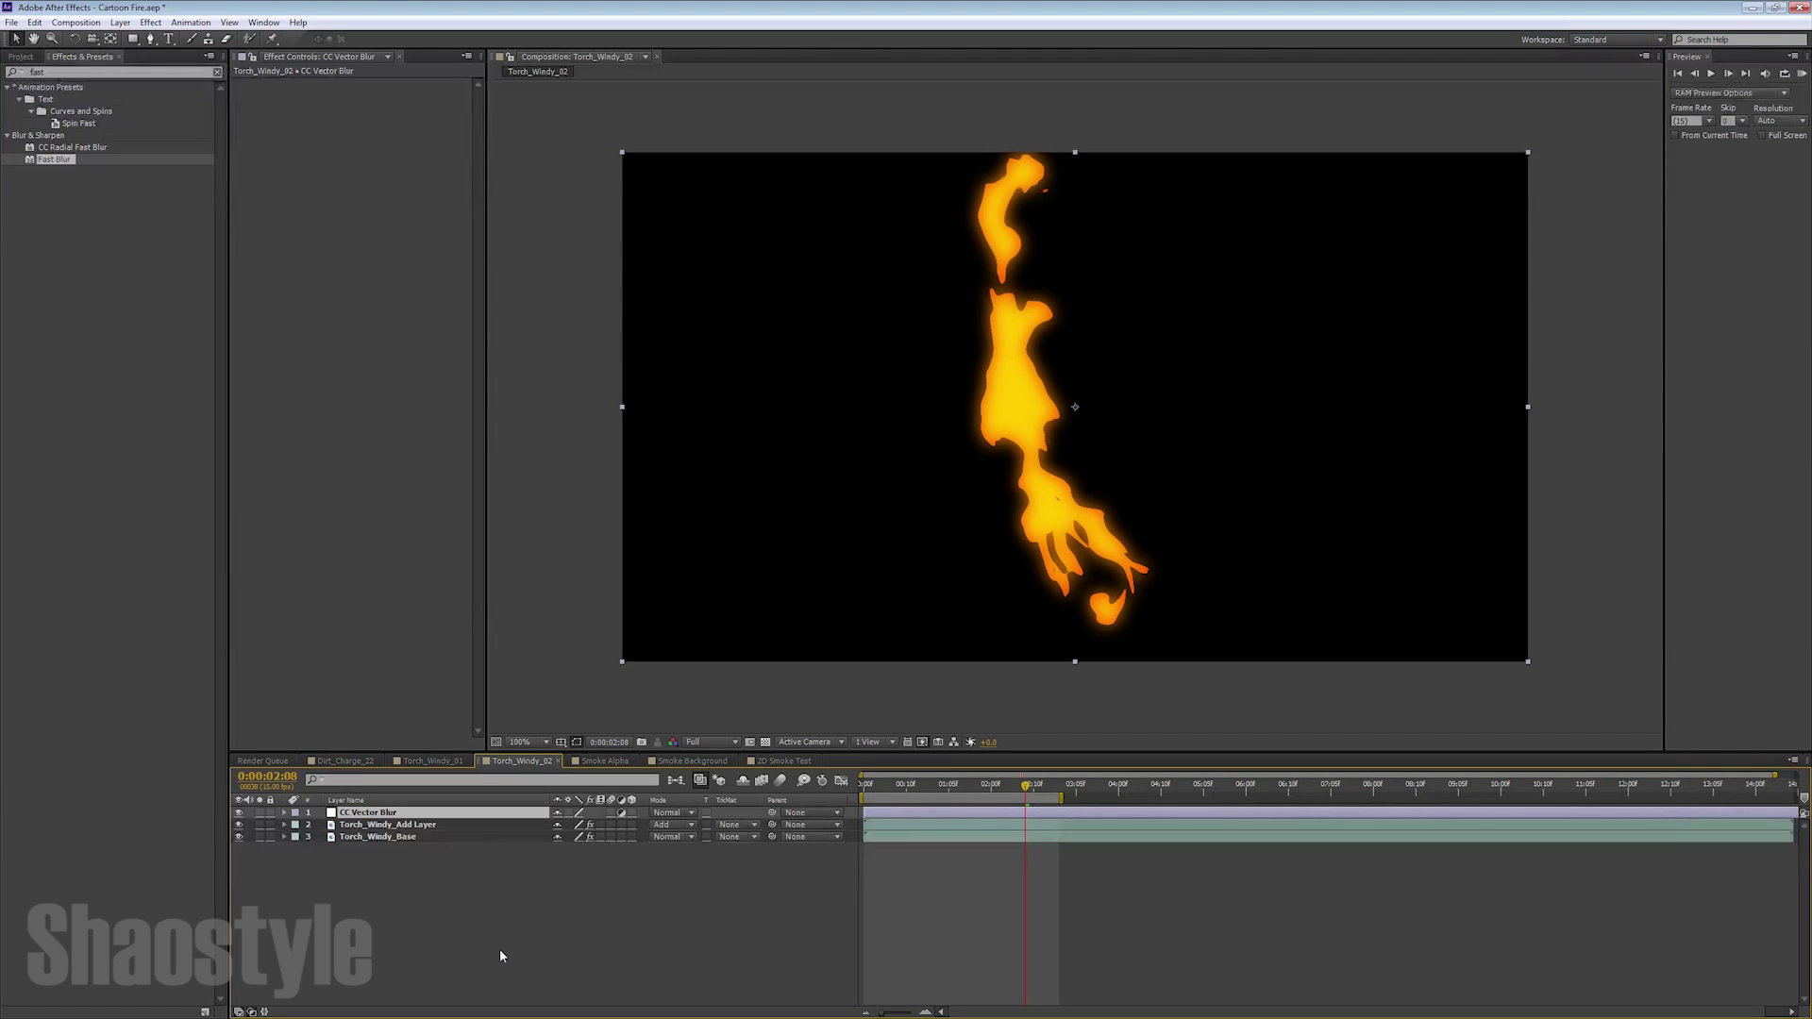
Apply the CC Vector Blur effect to the CC Vector Blur adjustment layer and set its type to Perpendicular
{"action": "left_click", "coordinate": [83, 73]}
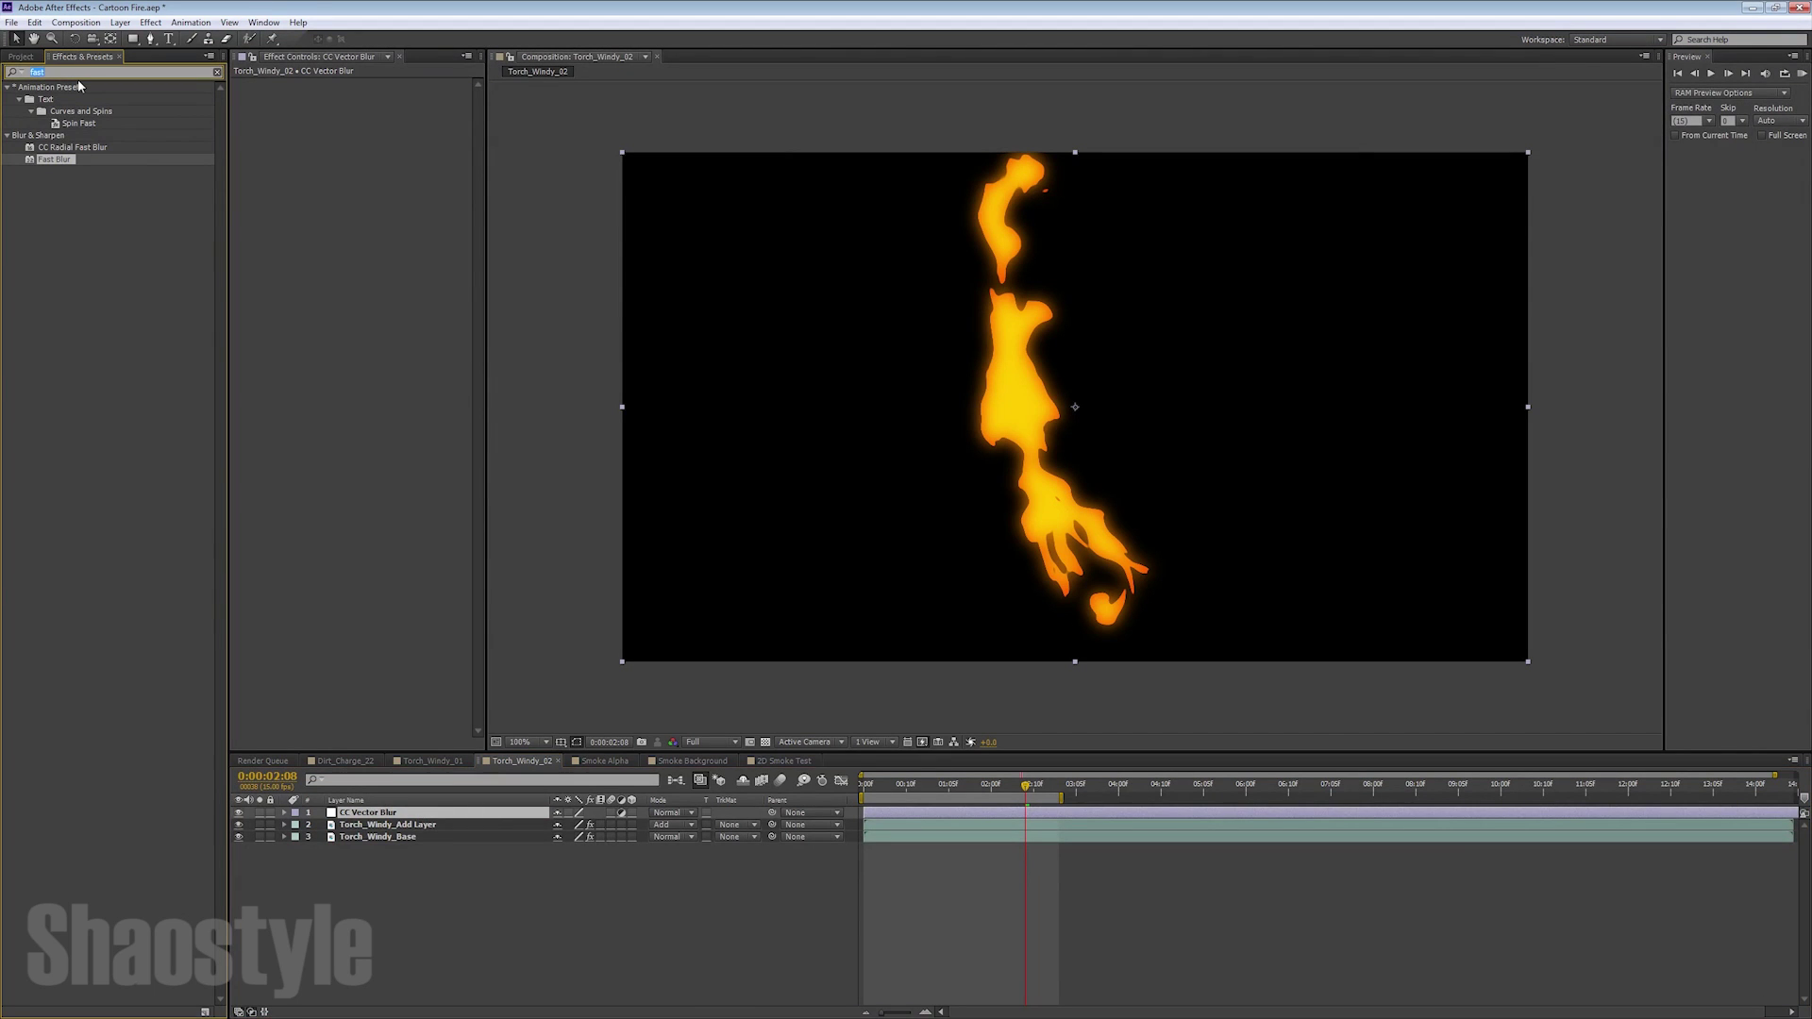
{"action": "type", "text": "cc ve"}
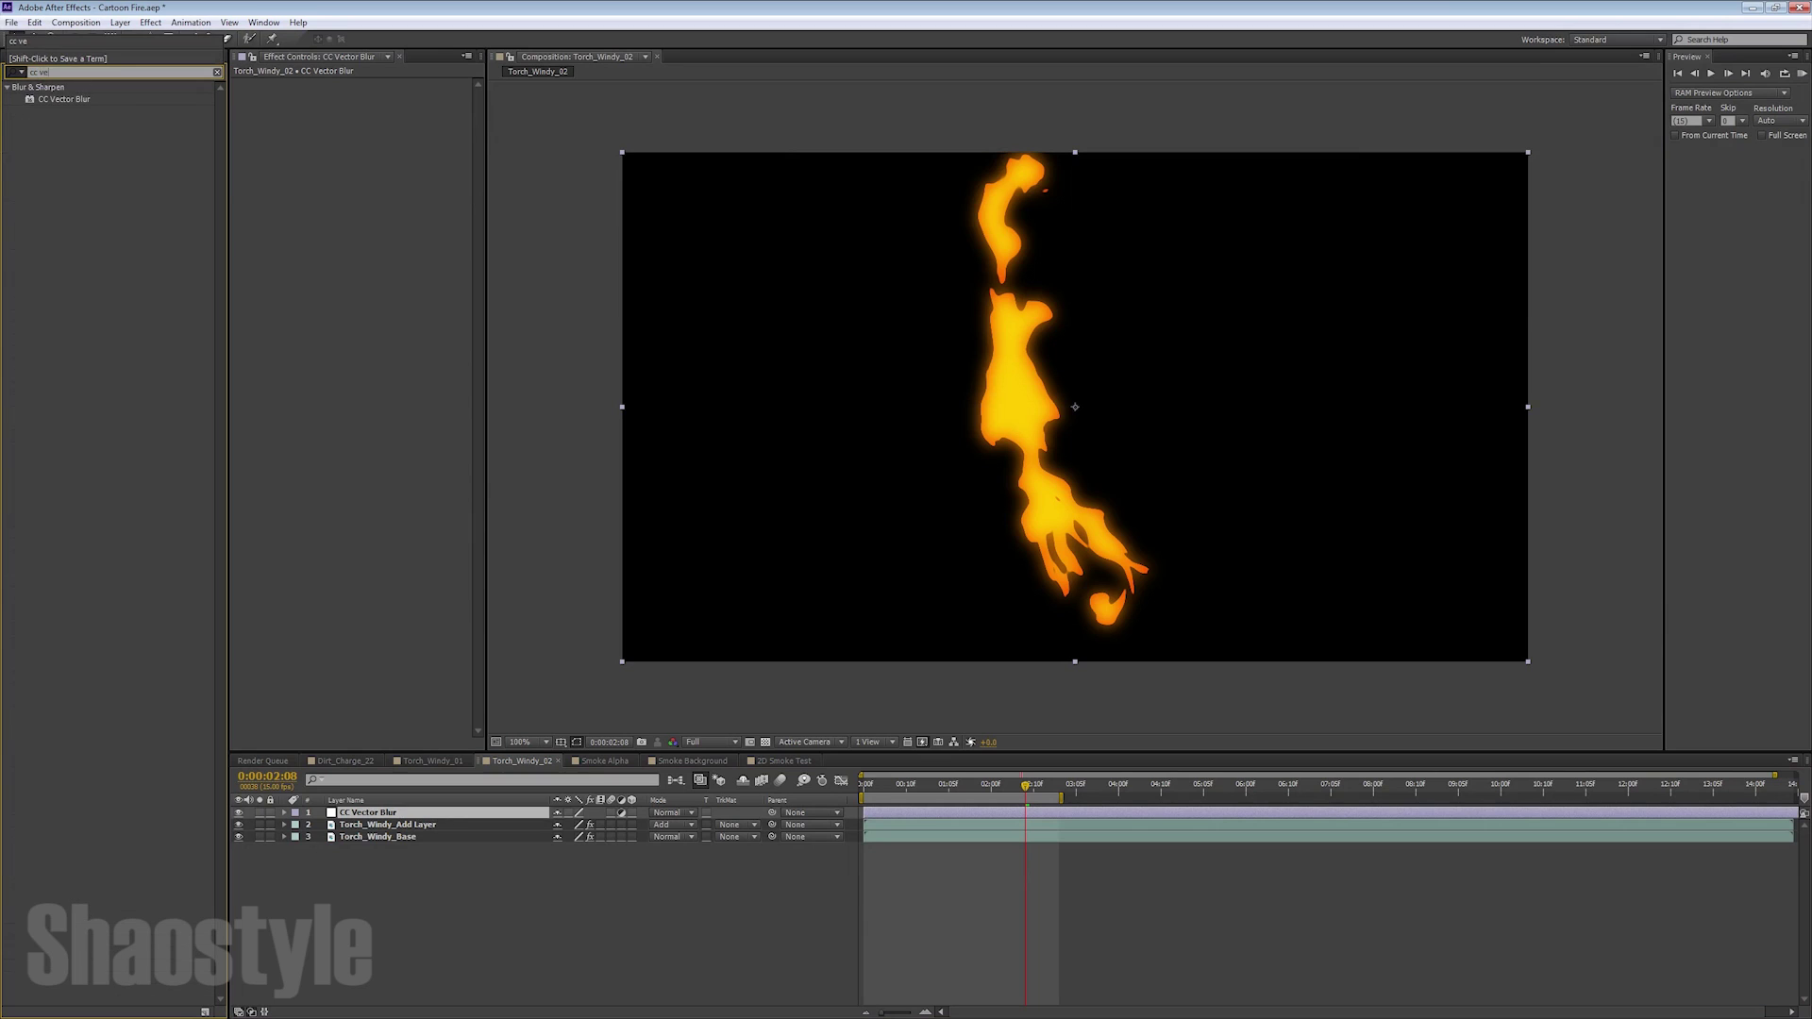
{"action": "left_click", "coordinate": [36, 99]}
{"action": "left_click_drag", "start_coordinate": [143, 145], "coordinate": [280, 138]}
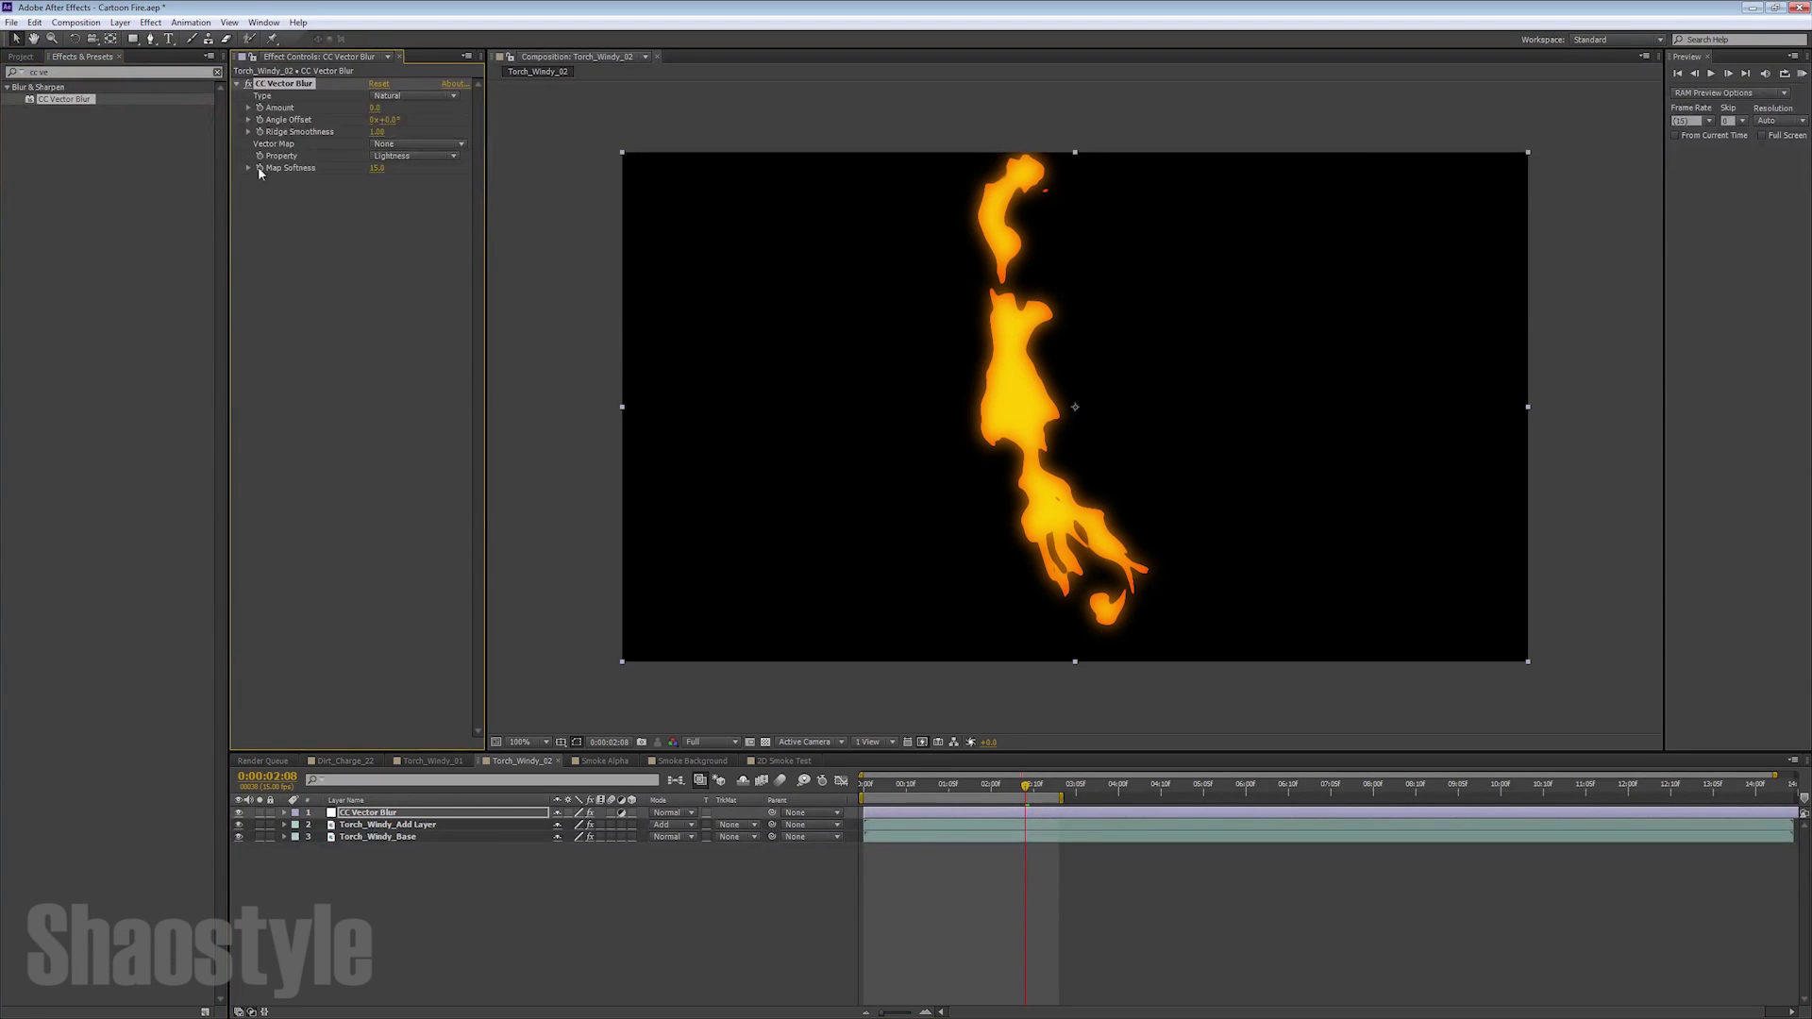
{"action": "left_click", "coordinate": [421, 98]}
{"action": "left_click", "coordinate": [432, 146]}
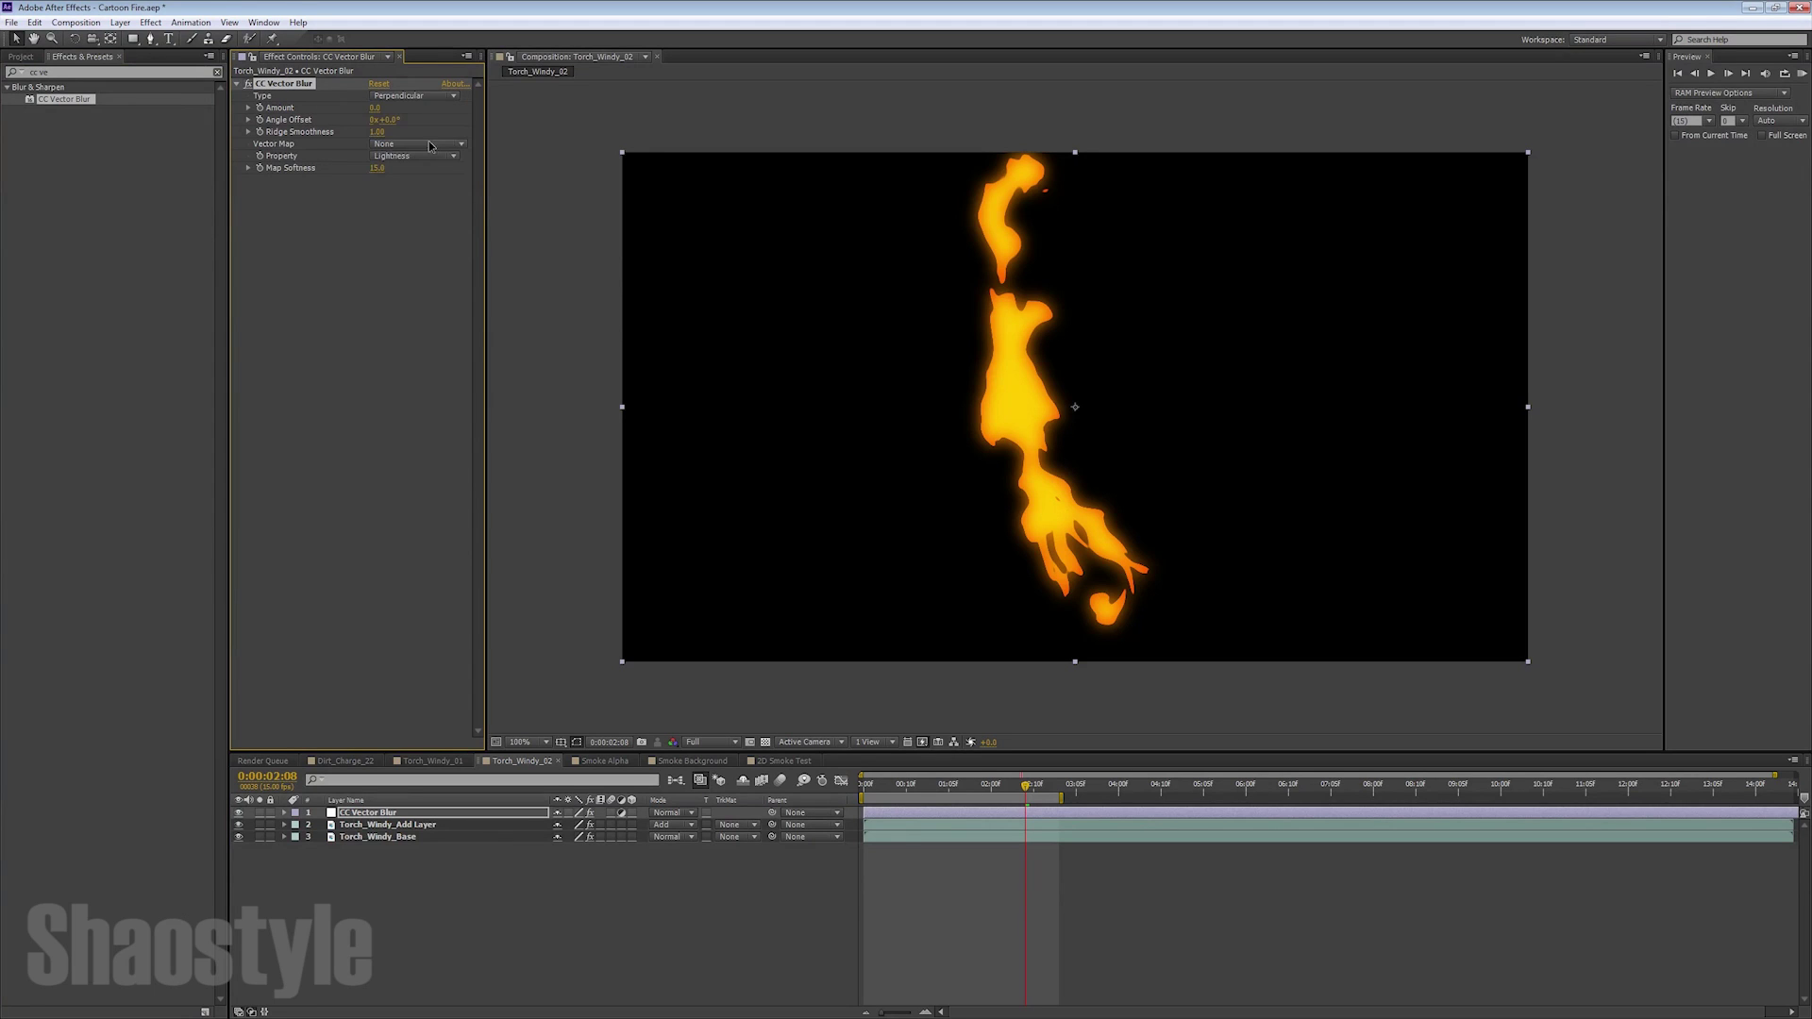
Set the CC Vector Blur amount to 10, the angle offset to 90° and the ridge smoothness to 40
{"action": "left_click", "coordinate": [376, 110]}
{"action": "type", "text": "10"}
{"action": "key", "text": "Return"}
{"action": "left_click", "coordinate": [387, 120]}
{"action": "type", "text": "90"}
{"action": "key", "text": "Return"}
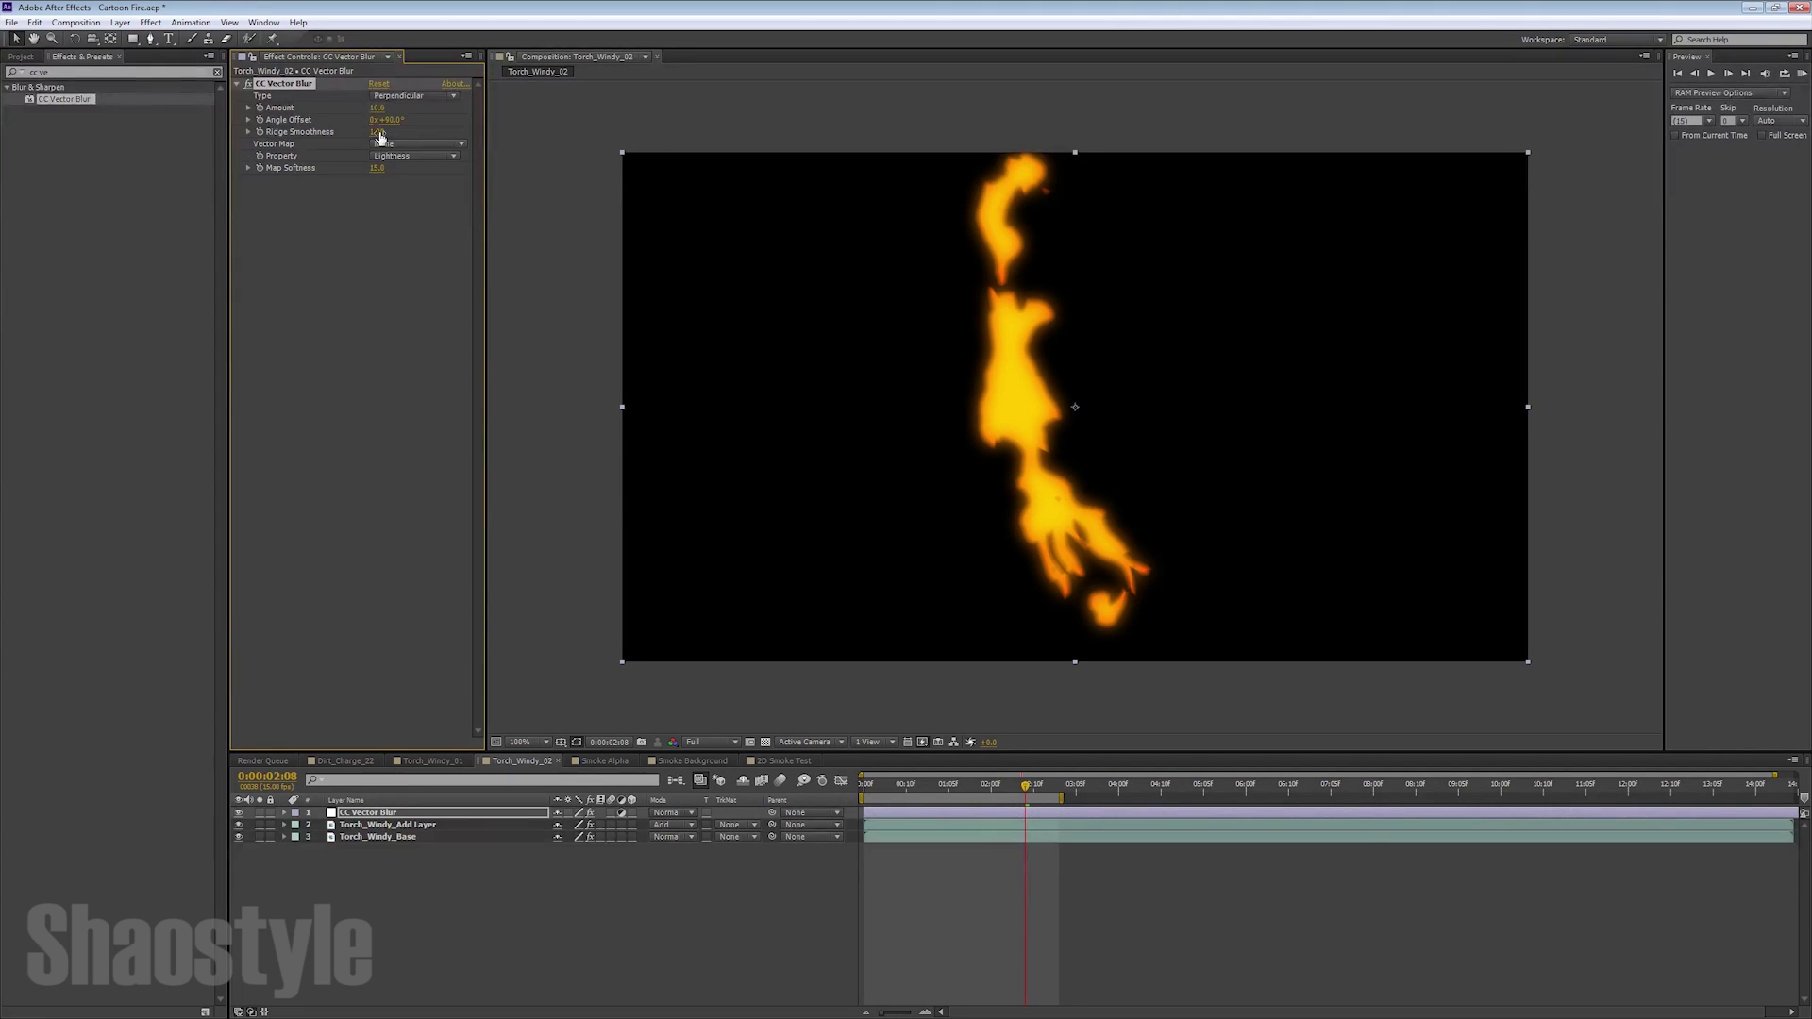
{"action": "left_click", "coordinate": [377, 132]}
{"action": "type", "text": "40"}
{"action": "key", "text": "Return"}
Compare the flame's edges up close with the CC Vector Blur effect off and on
{"action": "key", "text": "period"}
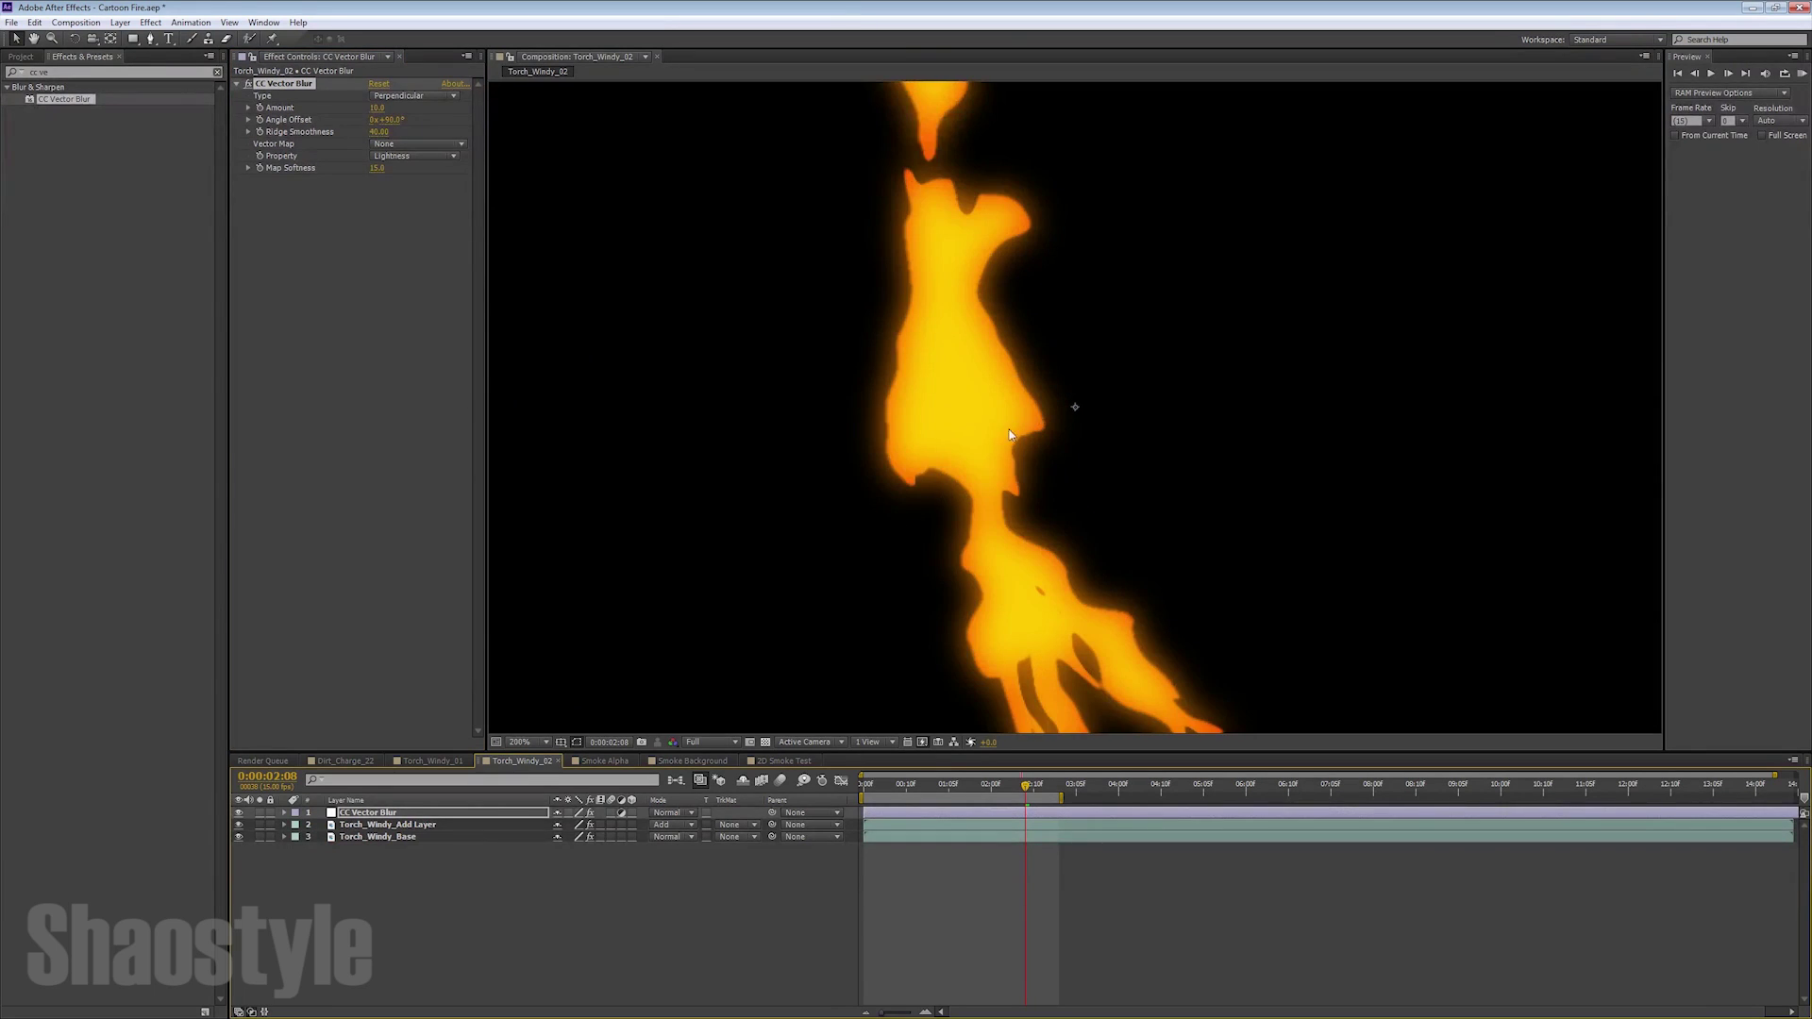
{"action": "key", "text": "comma"}
{"action": "key", "text": "period"}
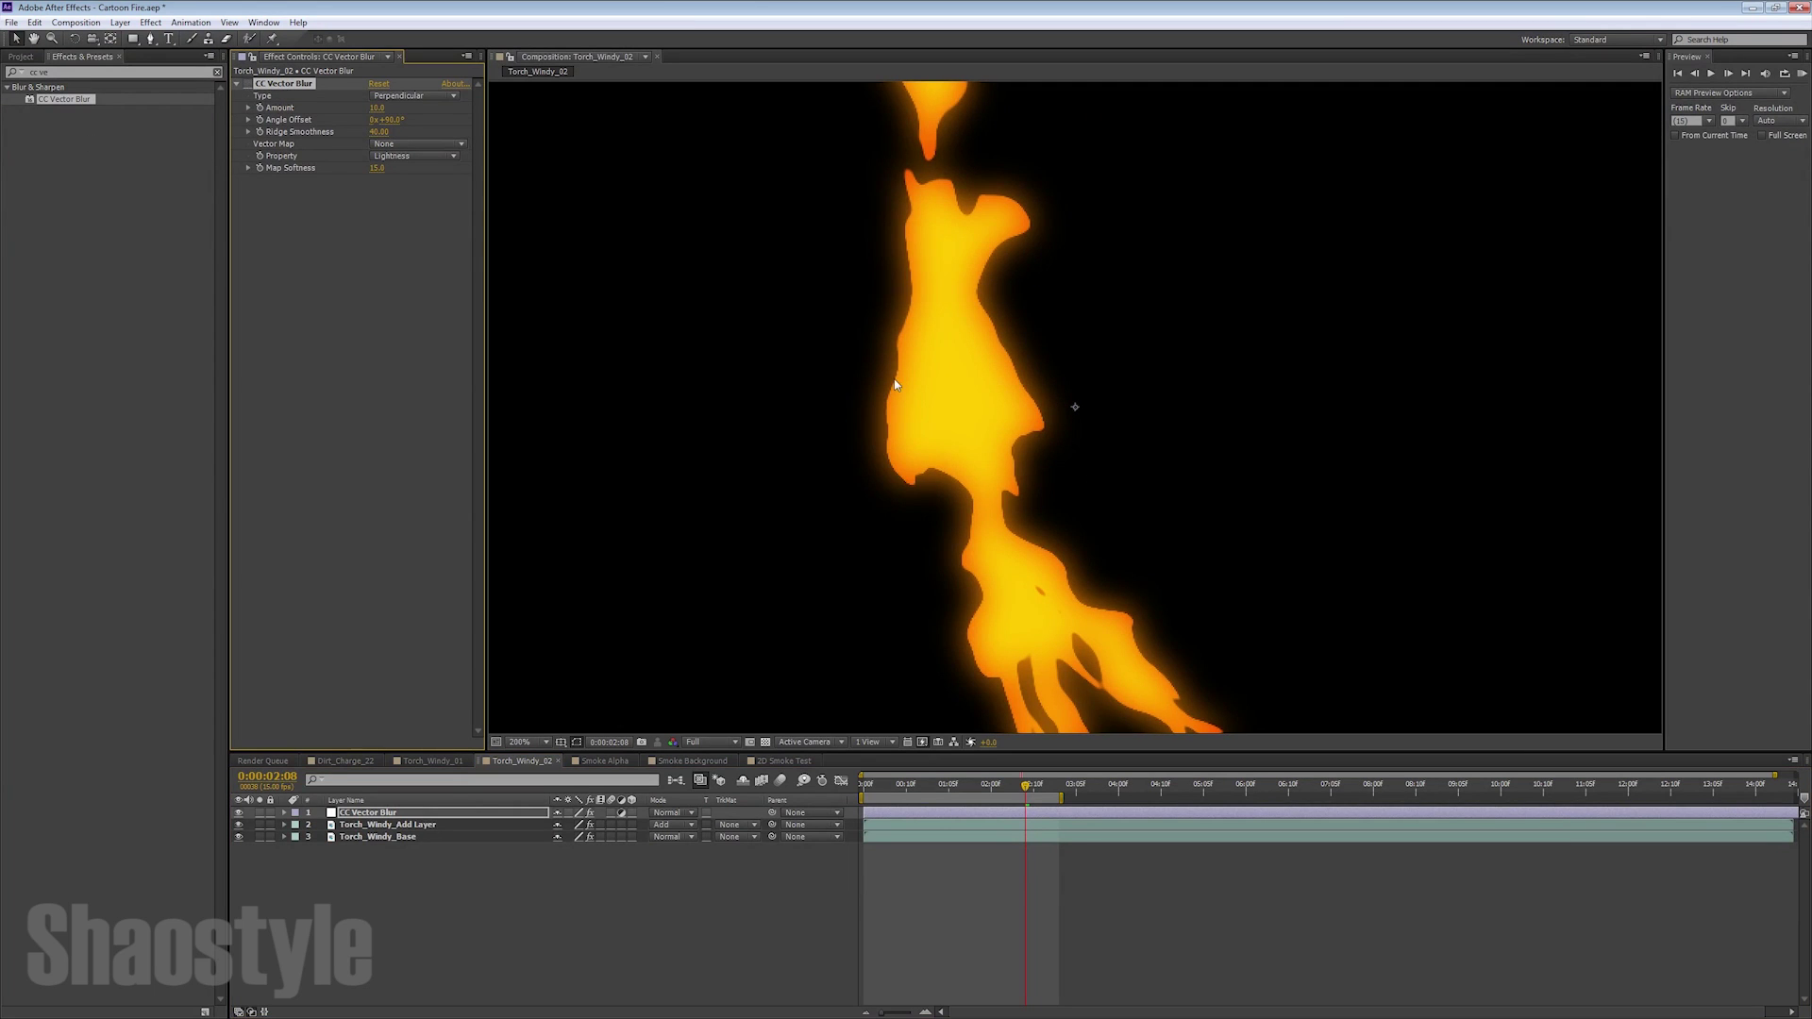
{"action": "key", "text": "period"}
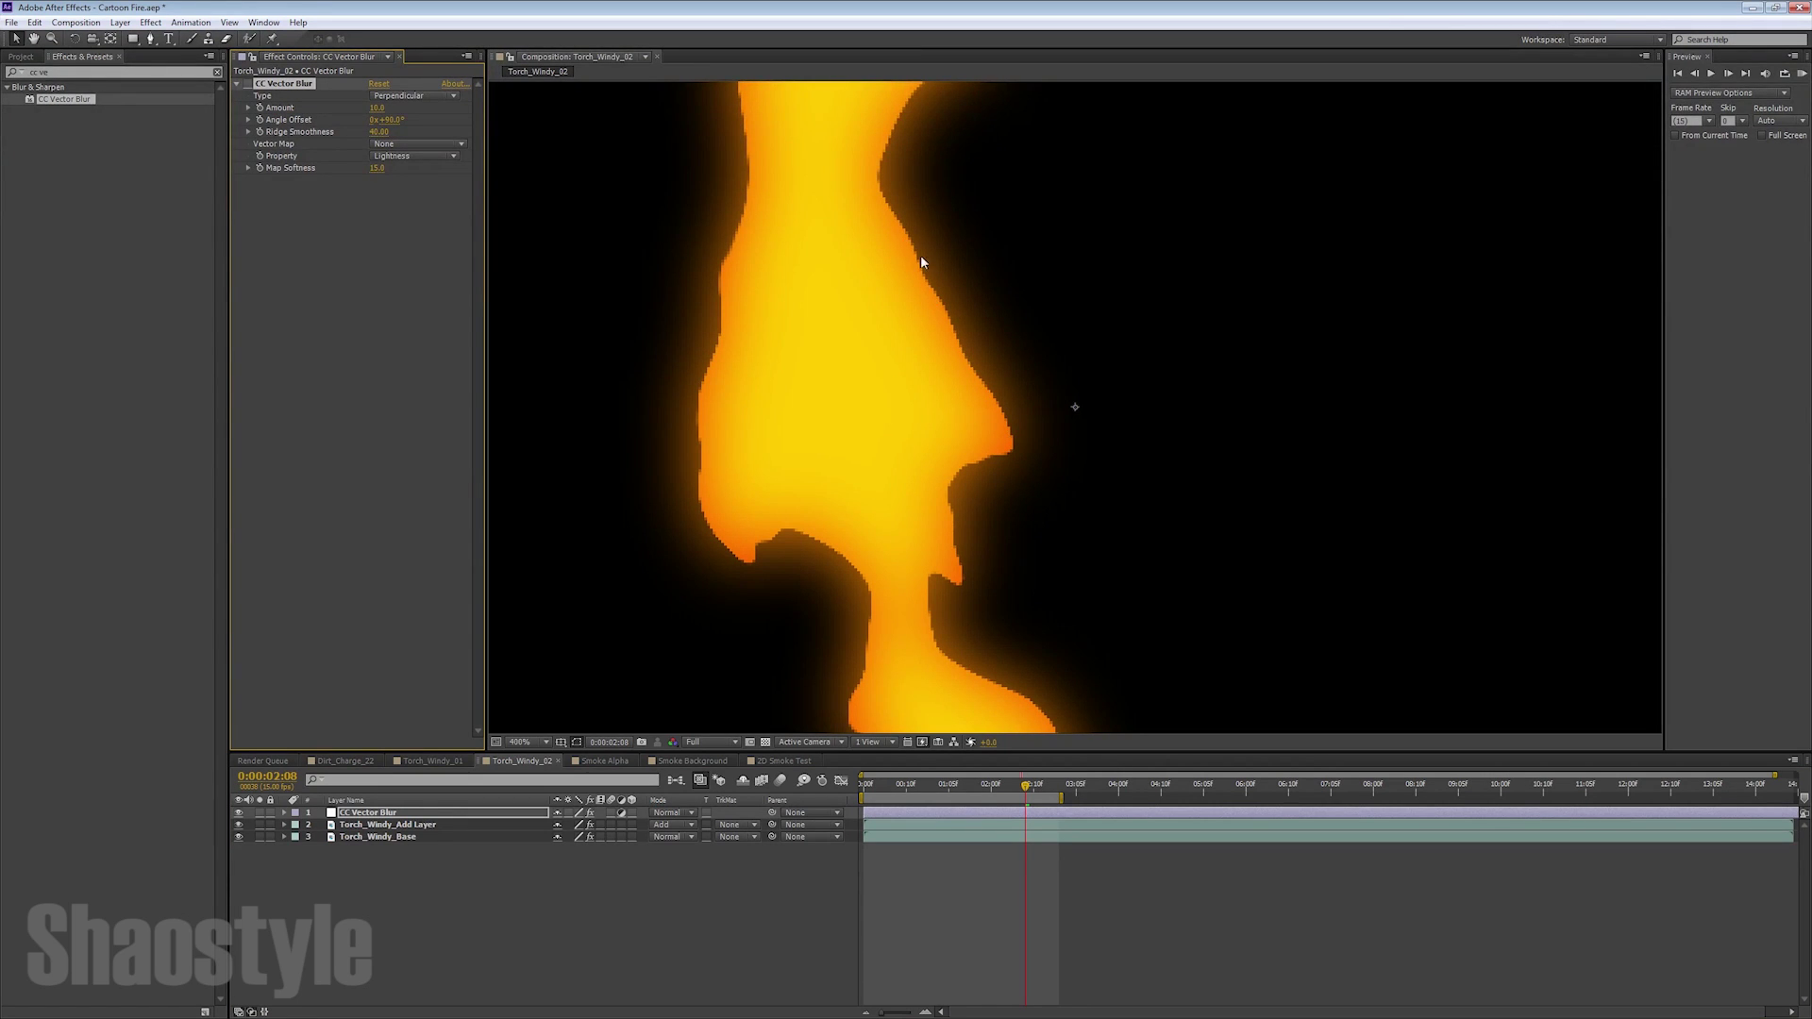
{"action": "left_click", "coordinate": [250, 84]}
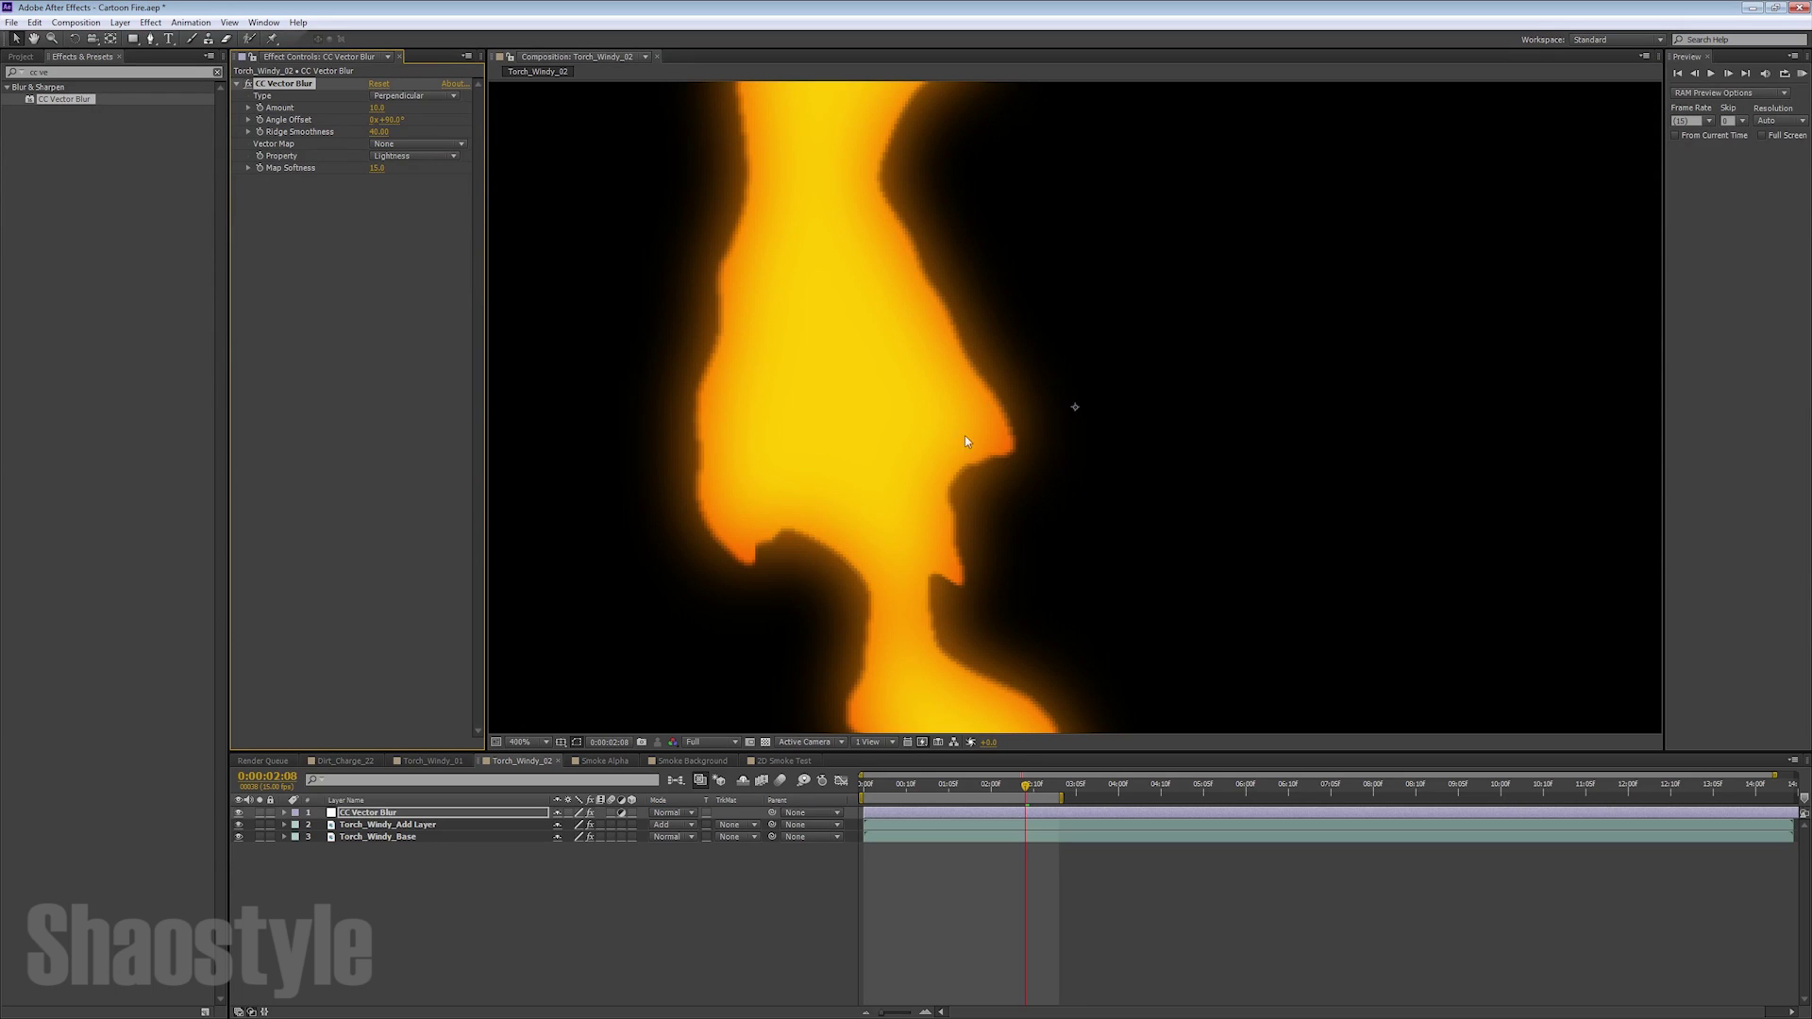
{"action": "key", "text": "comma"}
{"action": "key", "text": "comma"}
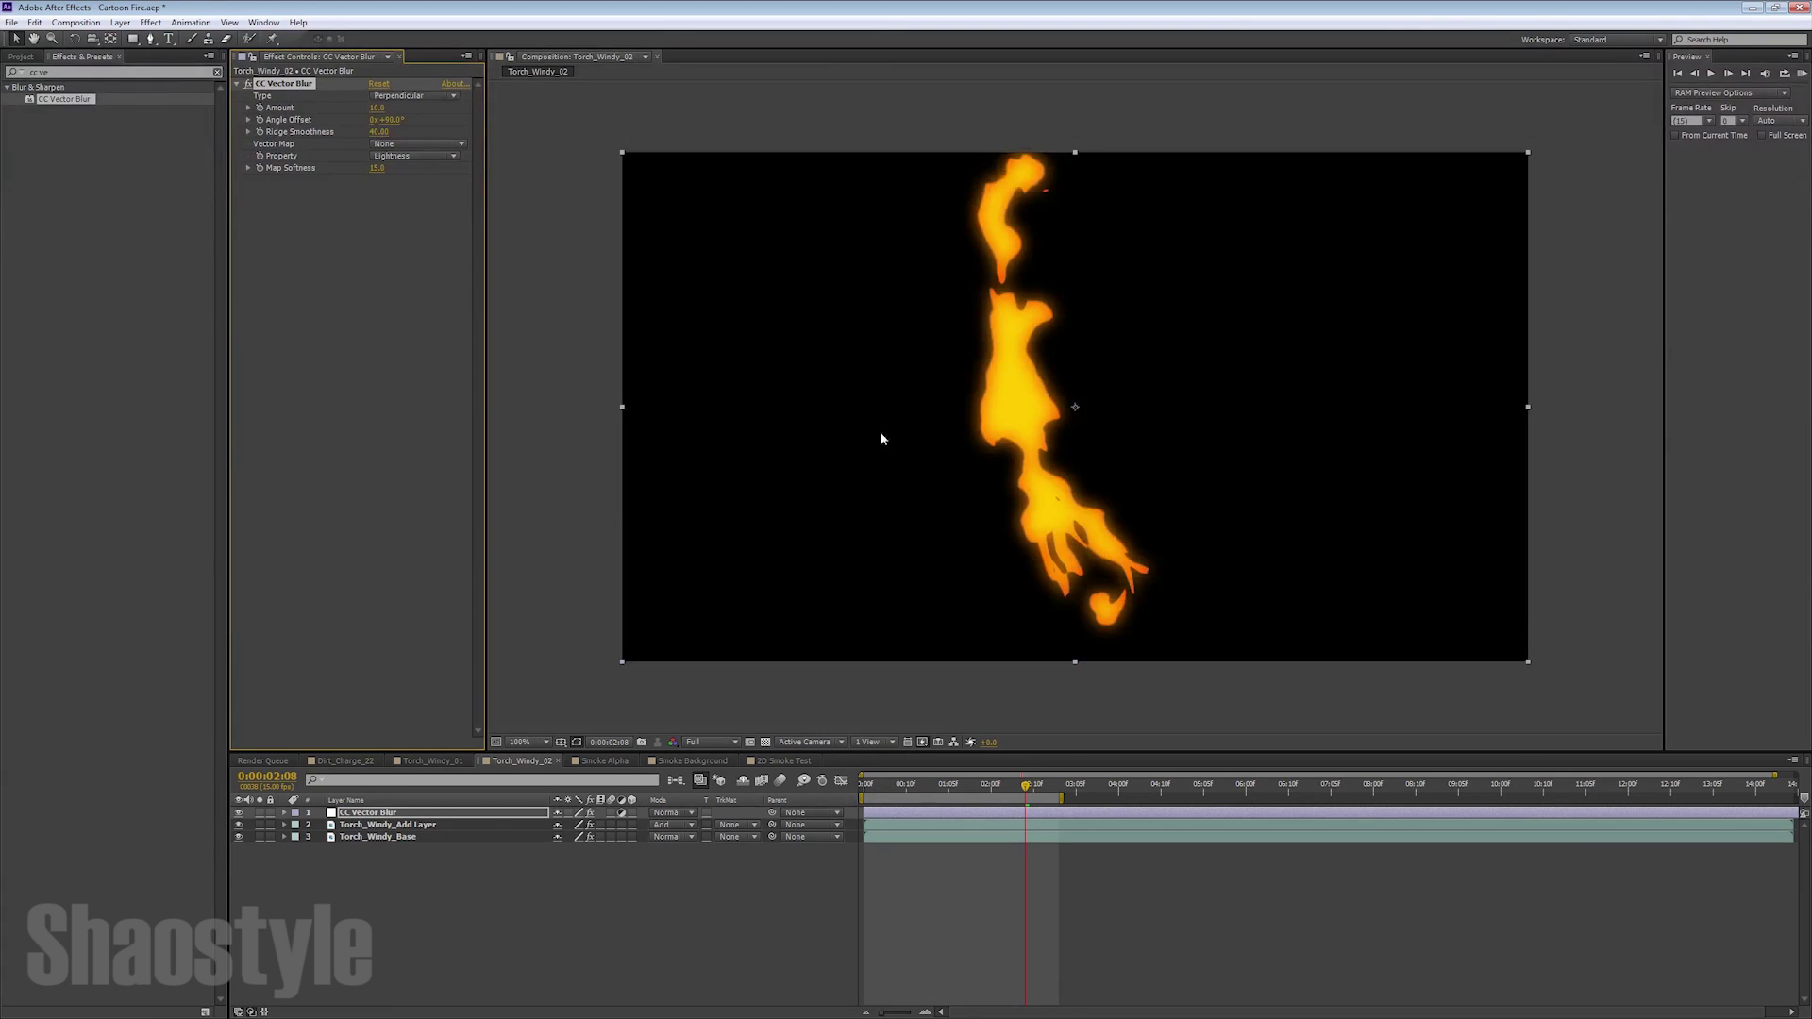
Preview the vector-blurred fire animation in the Torch_Windy_02 composition
{"action": "key", "text": "space"}
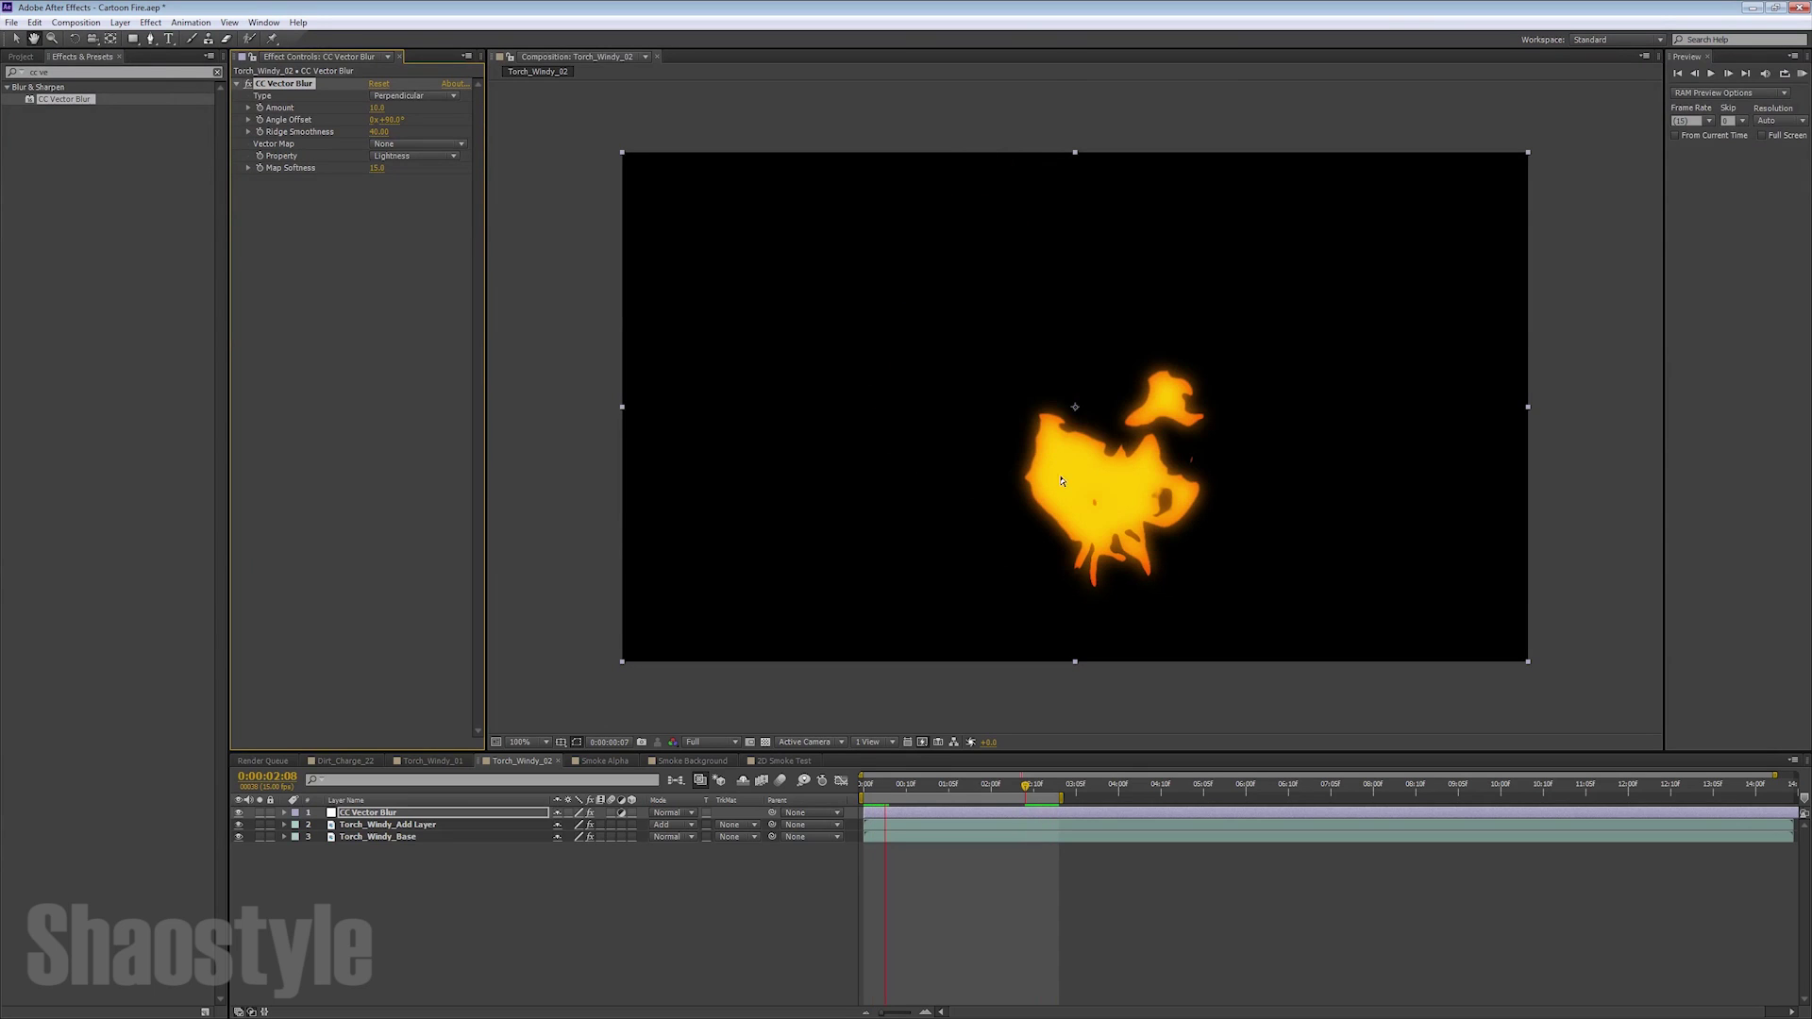
{"action": "key", "text": "space"}
{"action": "key", "text": "space"}
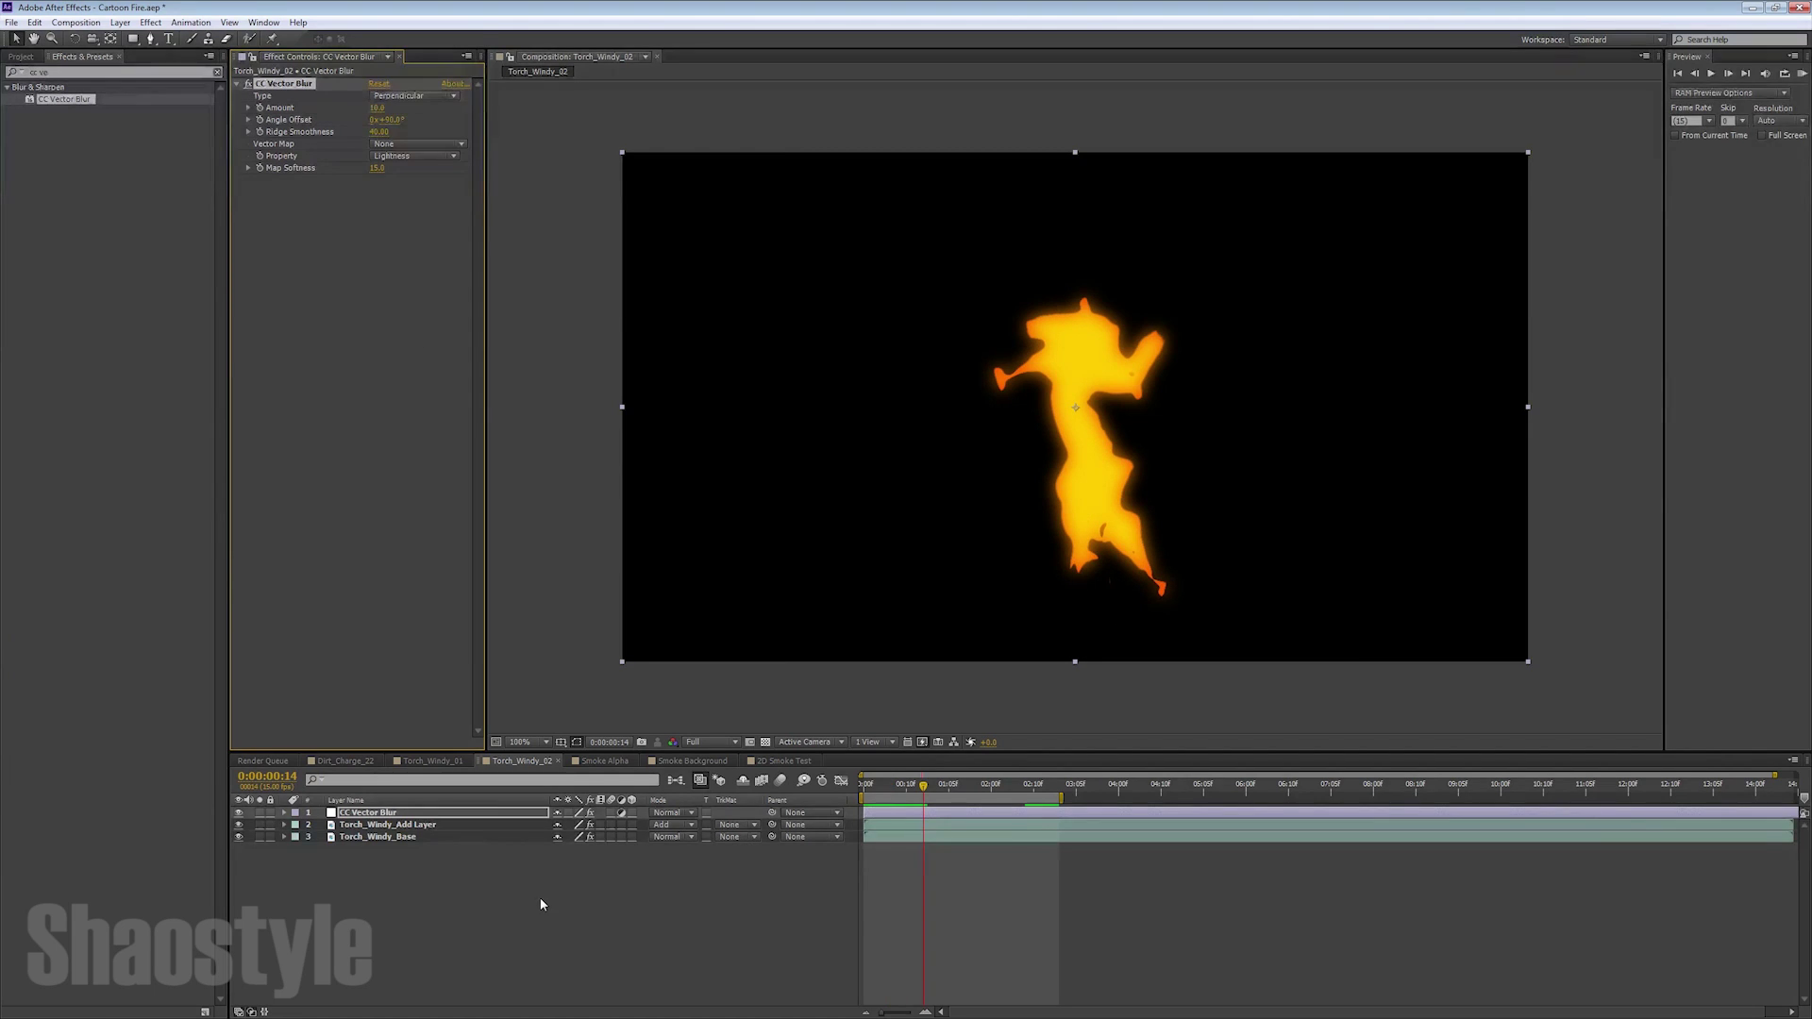
Add a new adjustment layer above the CC Vector Blur layer and rename it as Curves
{"action": "right_click", "coordinate": [484, 775]}
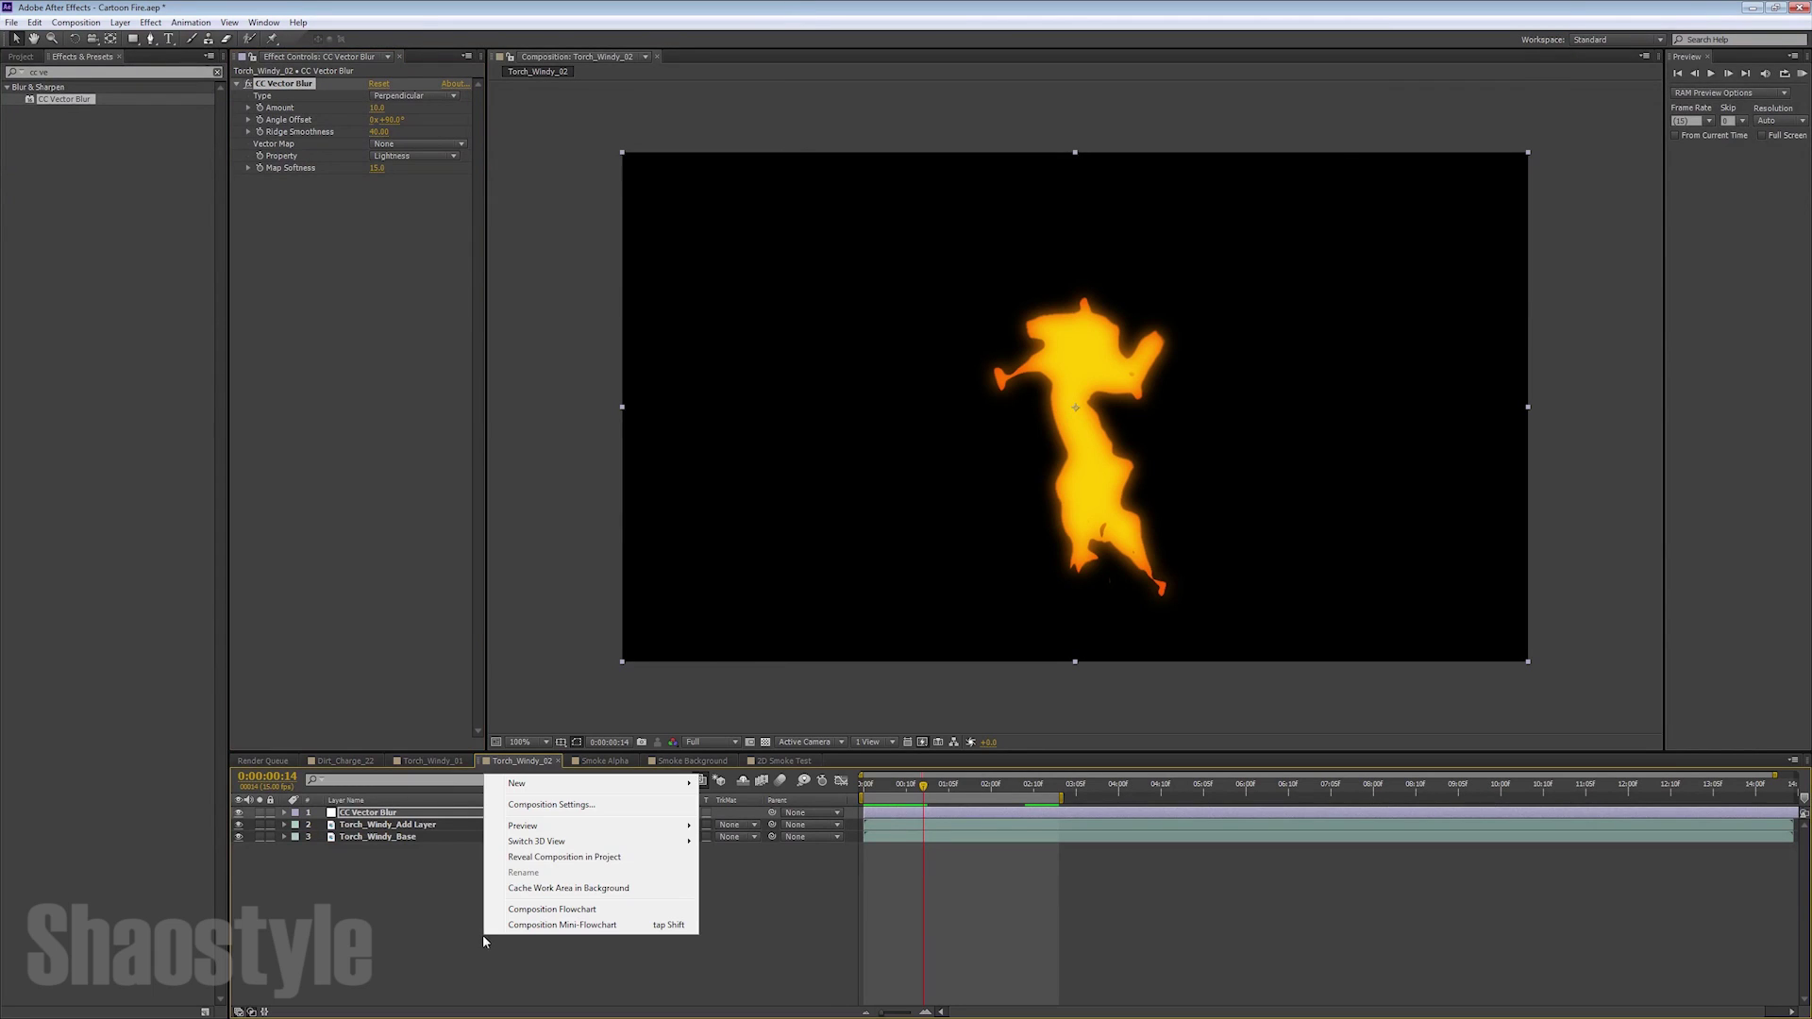
{"action": "mouse_move", "coordinate": [623, 791]}
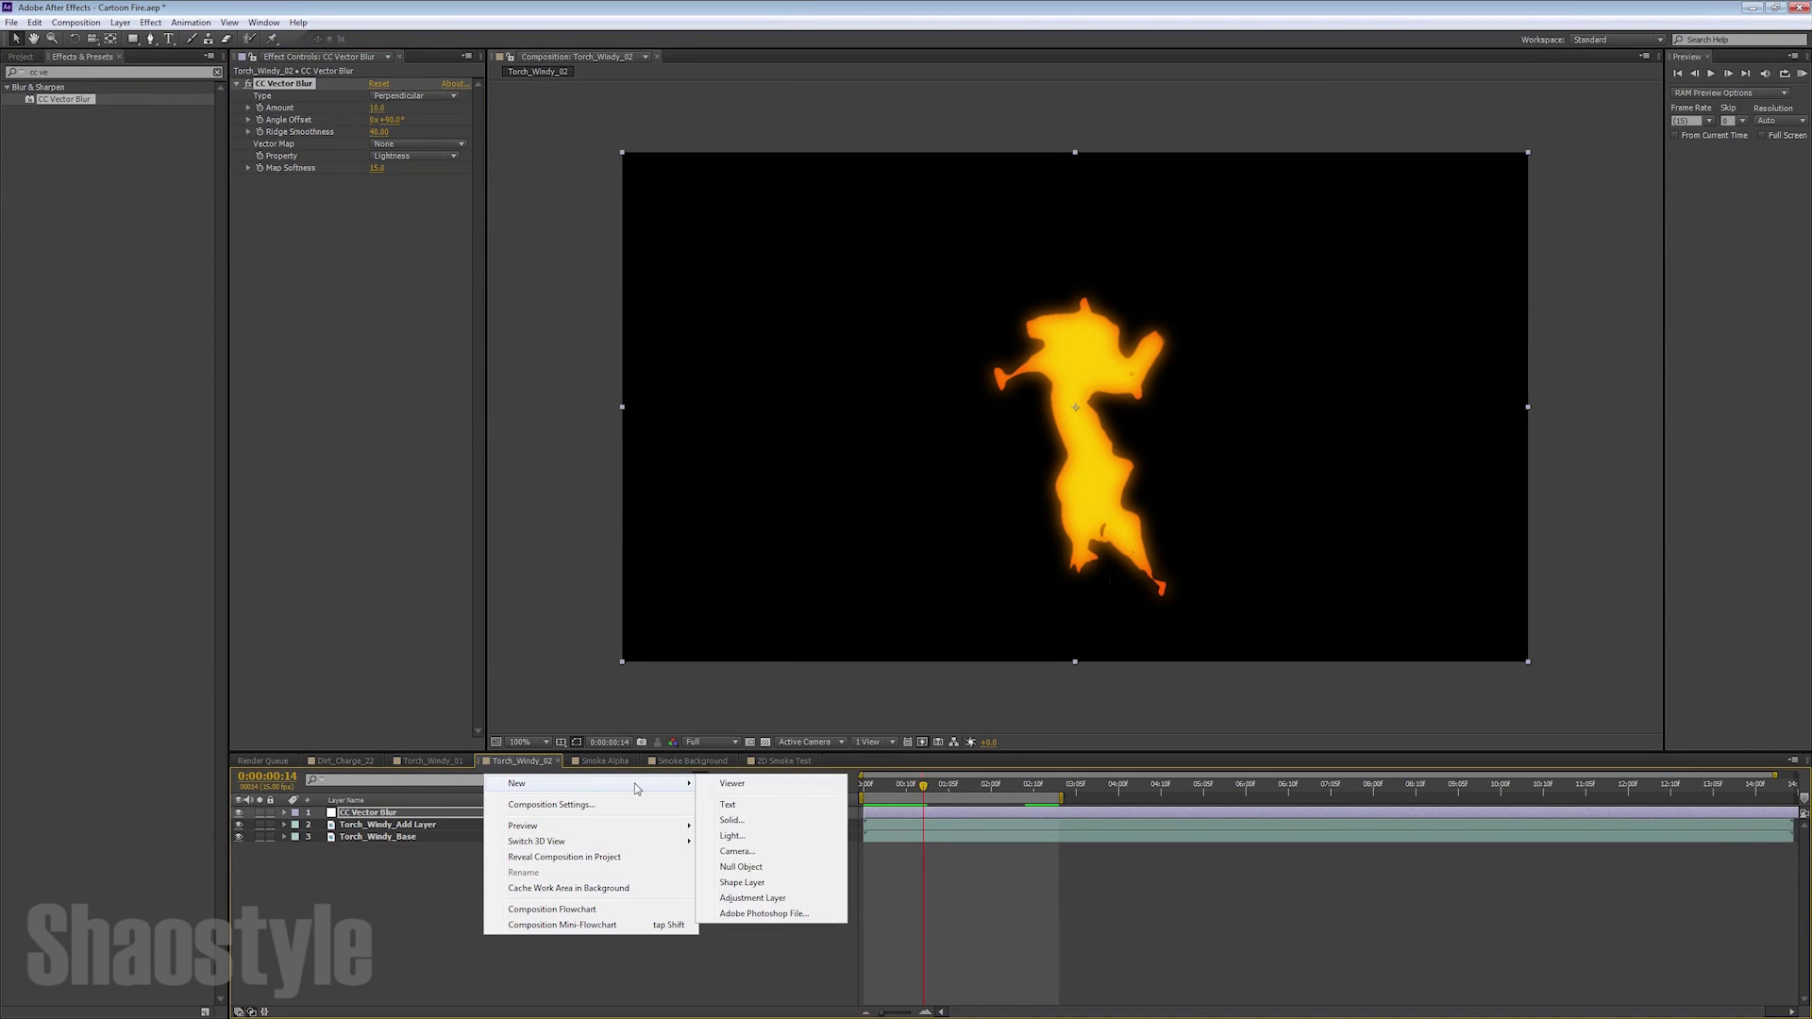
{"action": "left_click", "coordinate": [744, 900]}
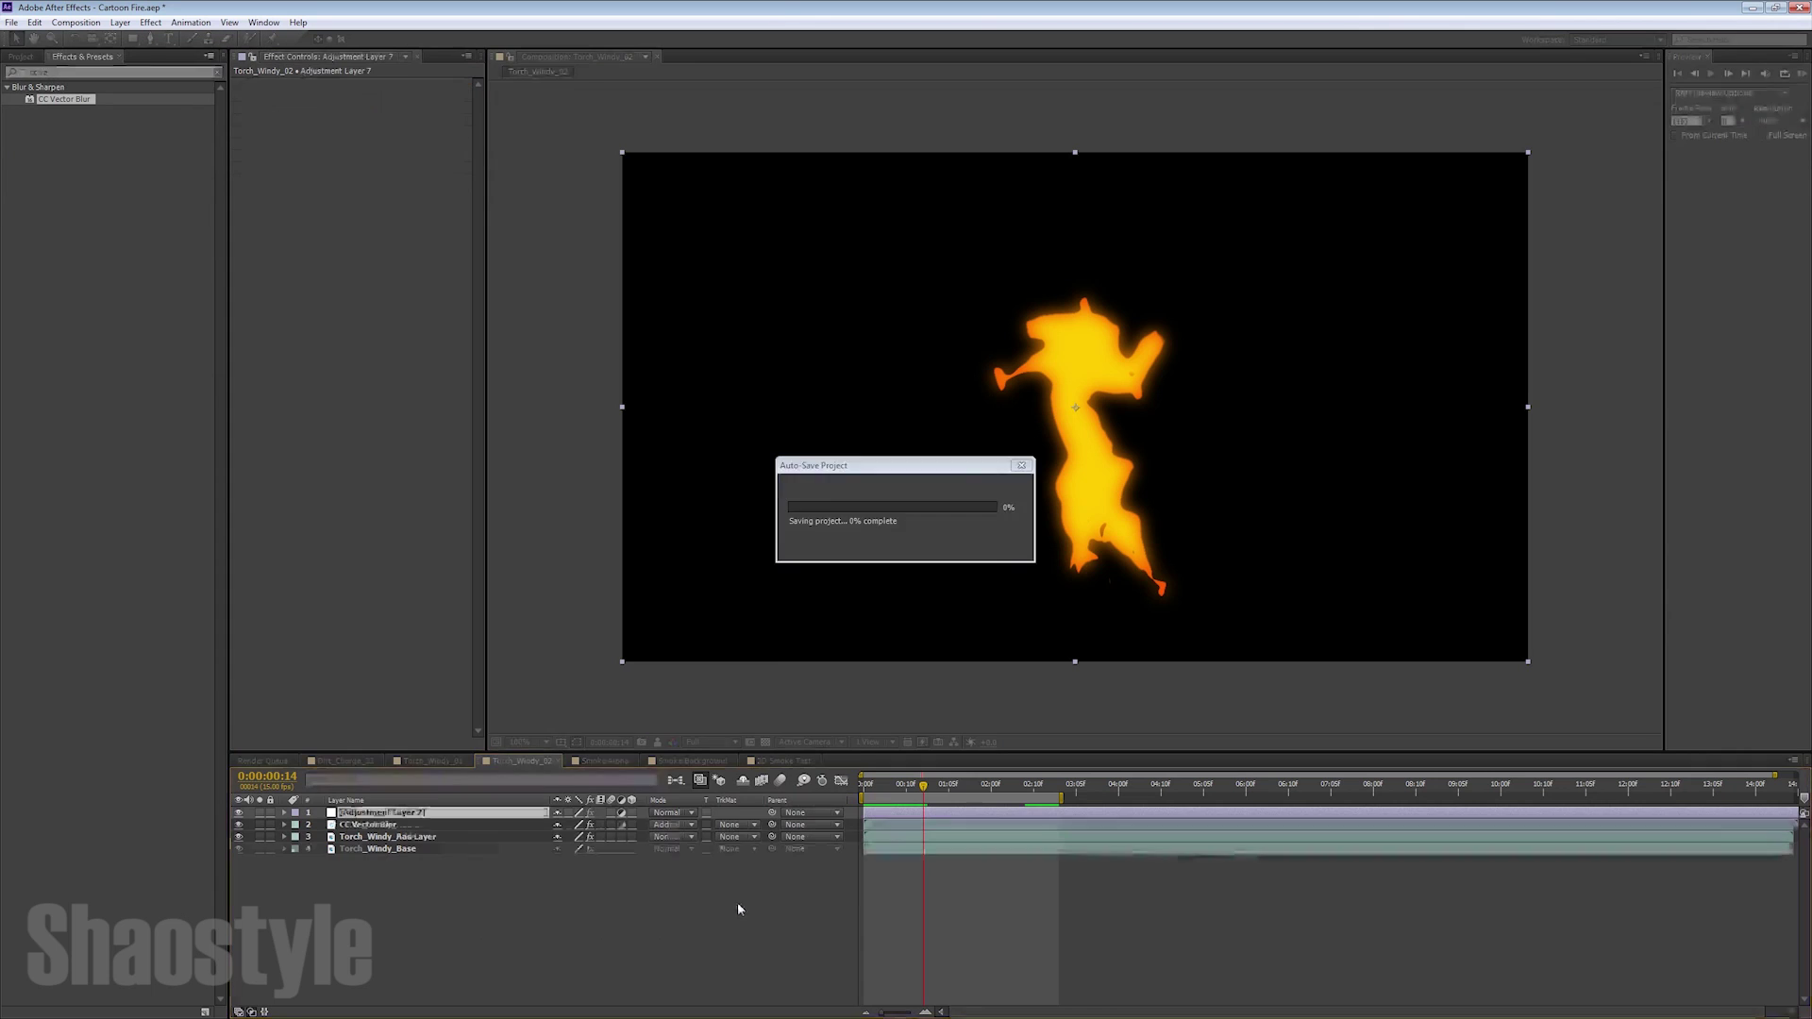
{"action": "right_click", "coordinate": [412, 819]}
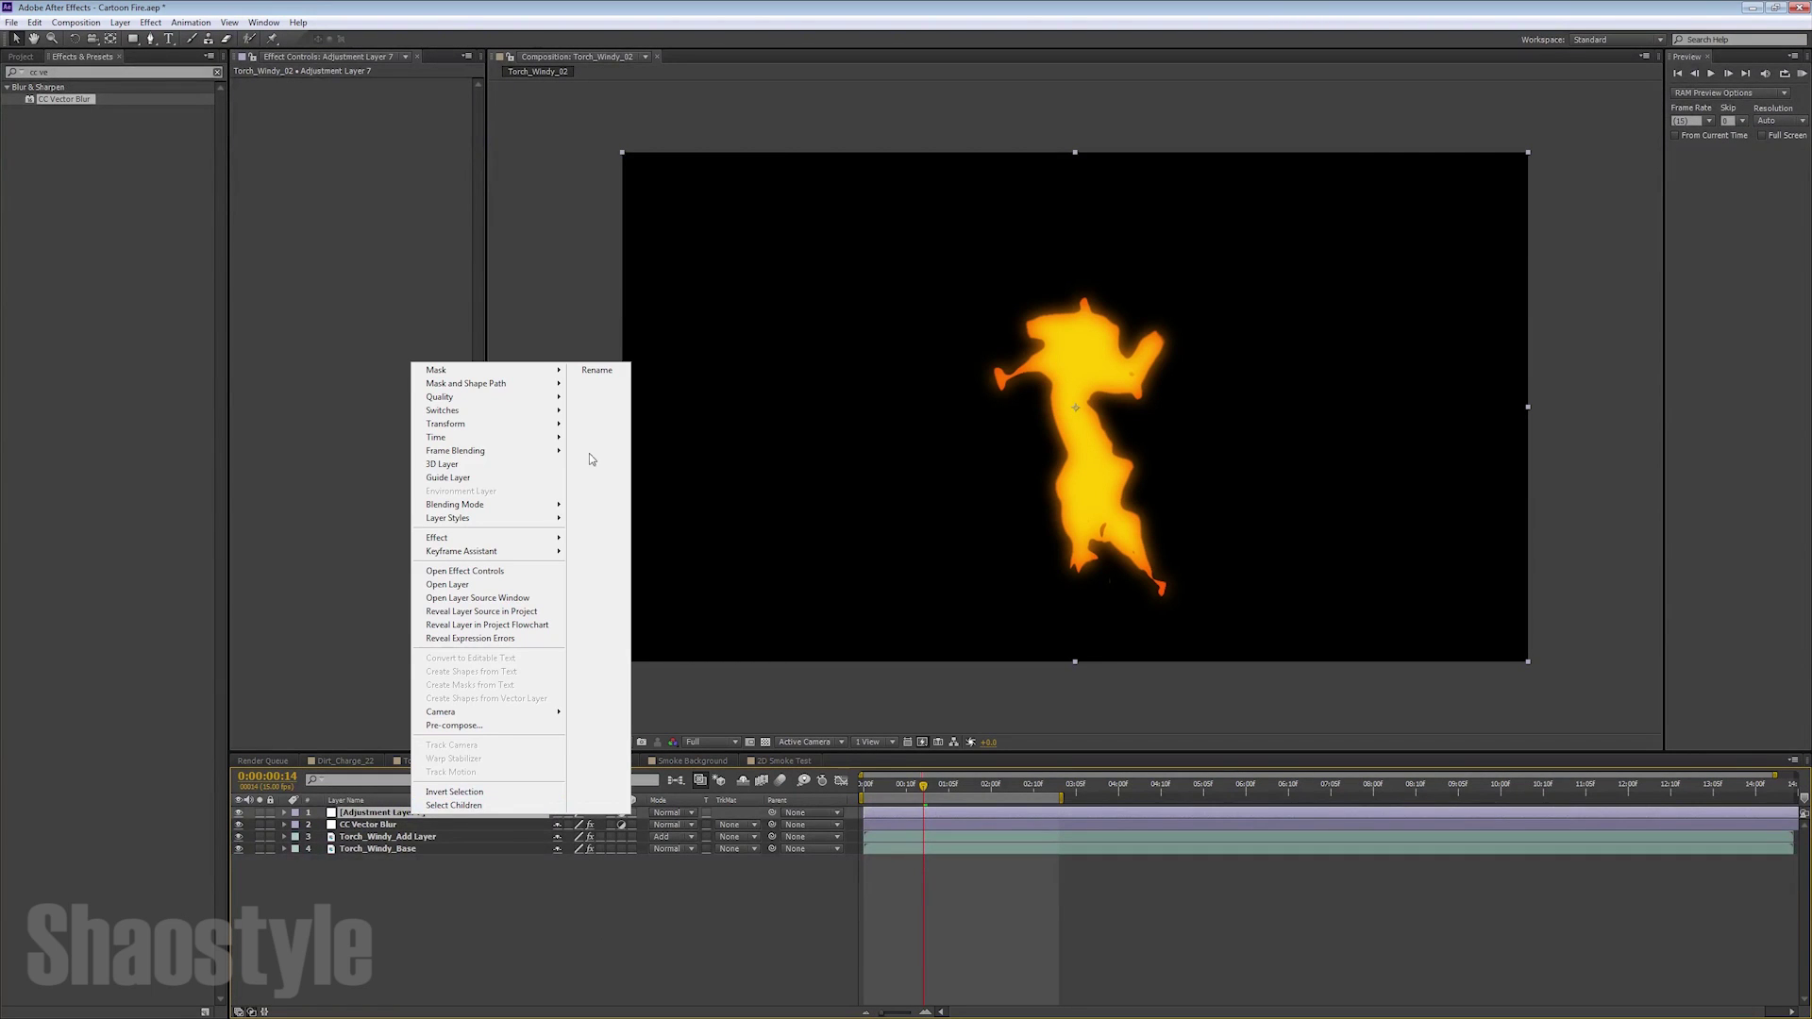
{"action": "left_click", "coordinate": [586, 374]}
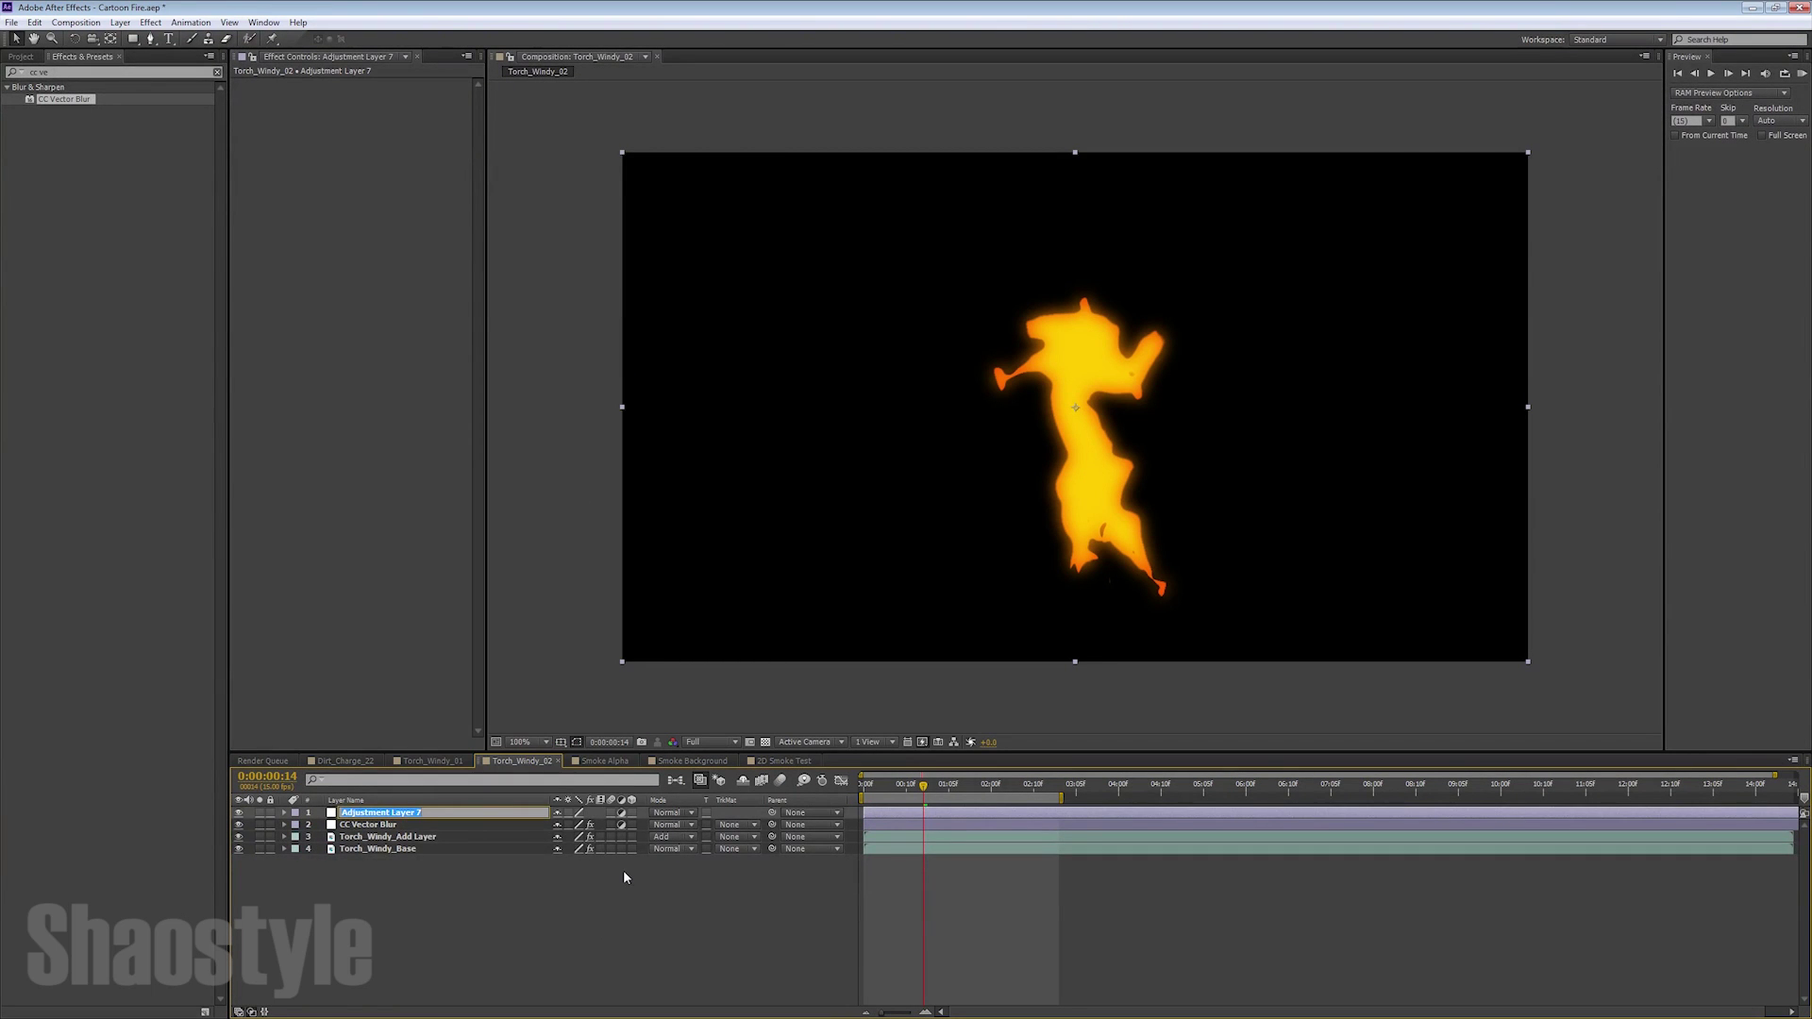
{"action": "type", "text": "Curves"}
{"action": "left_click", "coordinate": [489, 889]}
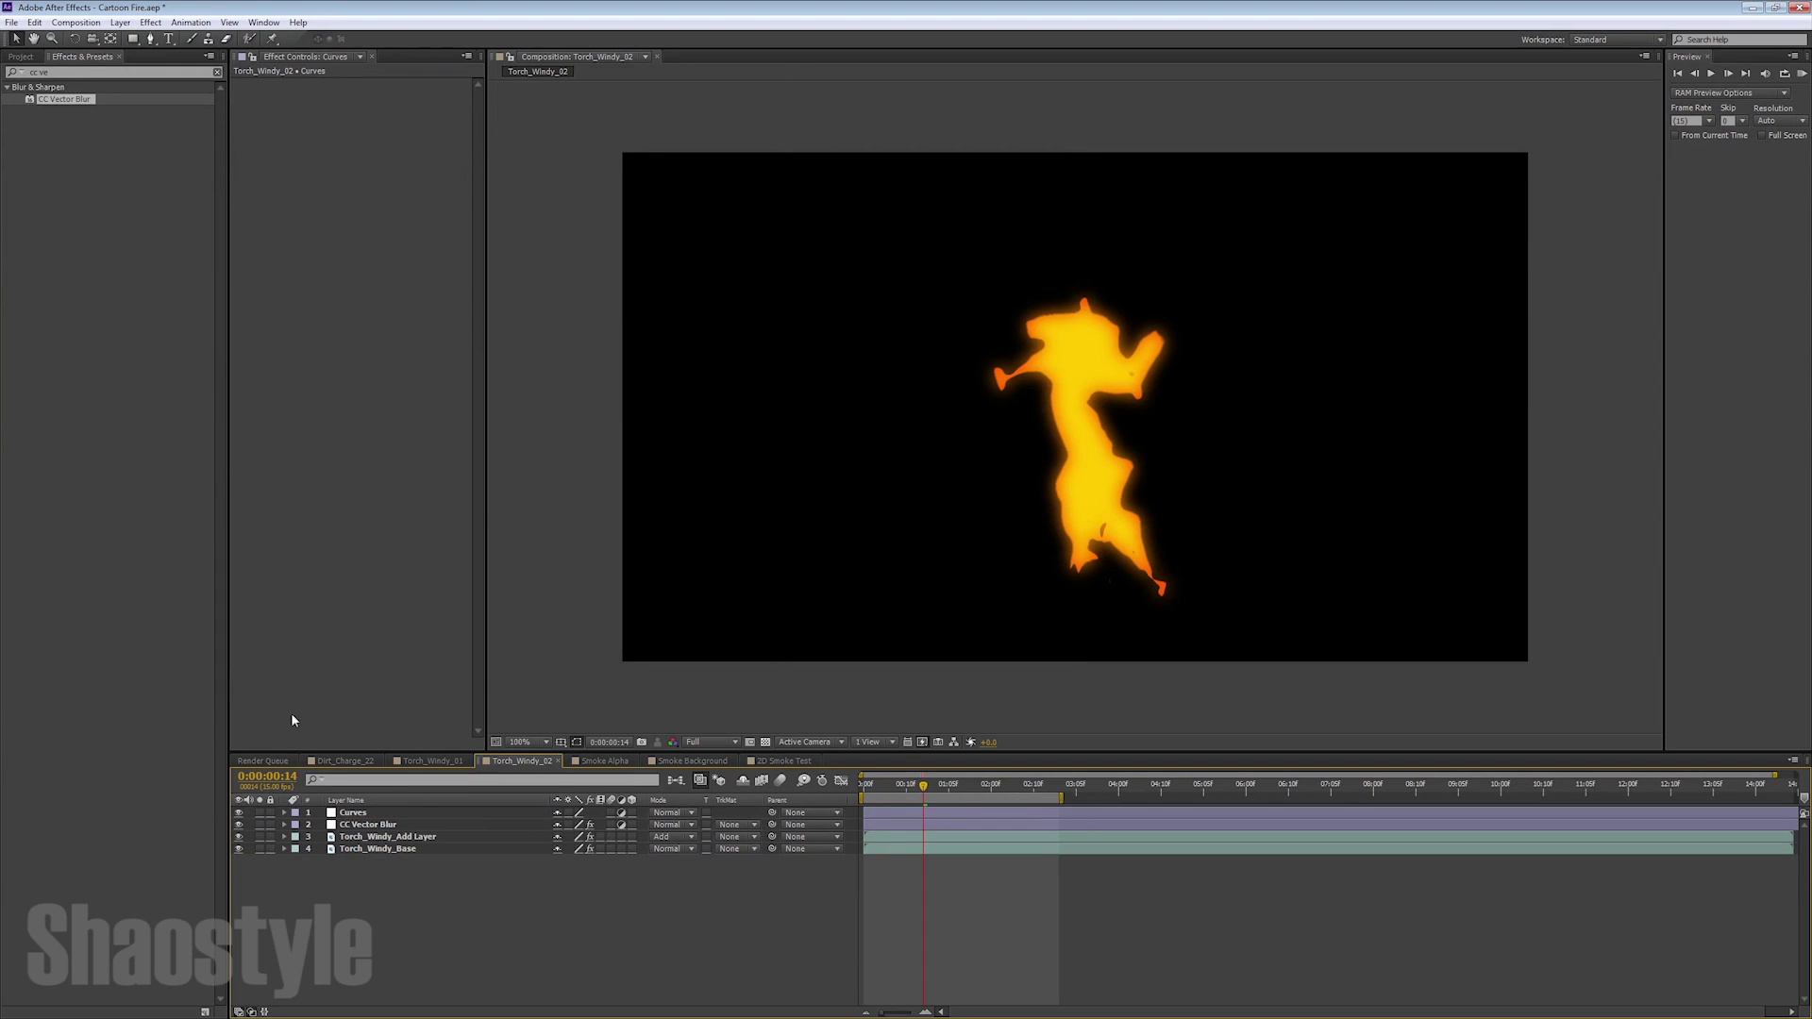
Find the Curves colour-correction effect and apply it to the Curves adjustment layer
{"action": "left_click", "coordinate": [83, 72]}
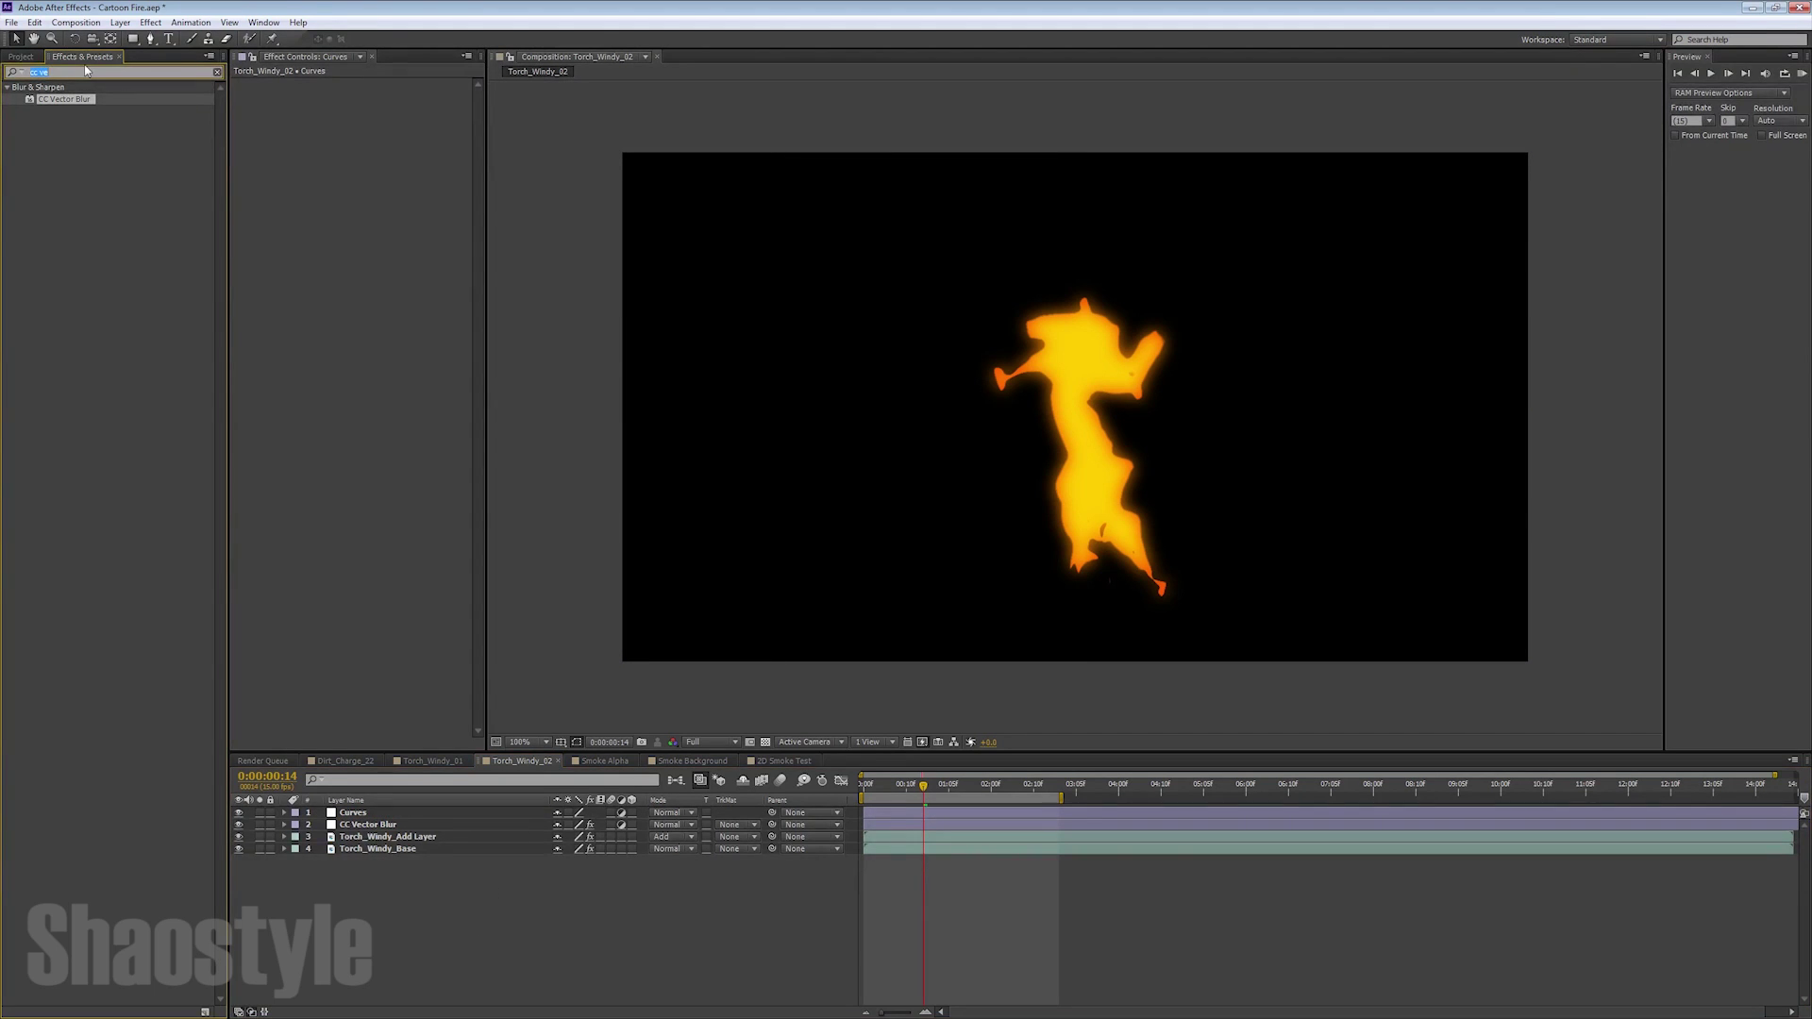
{"action": "type", "text": "curve"}
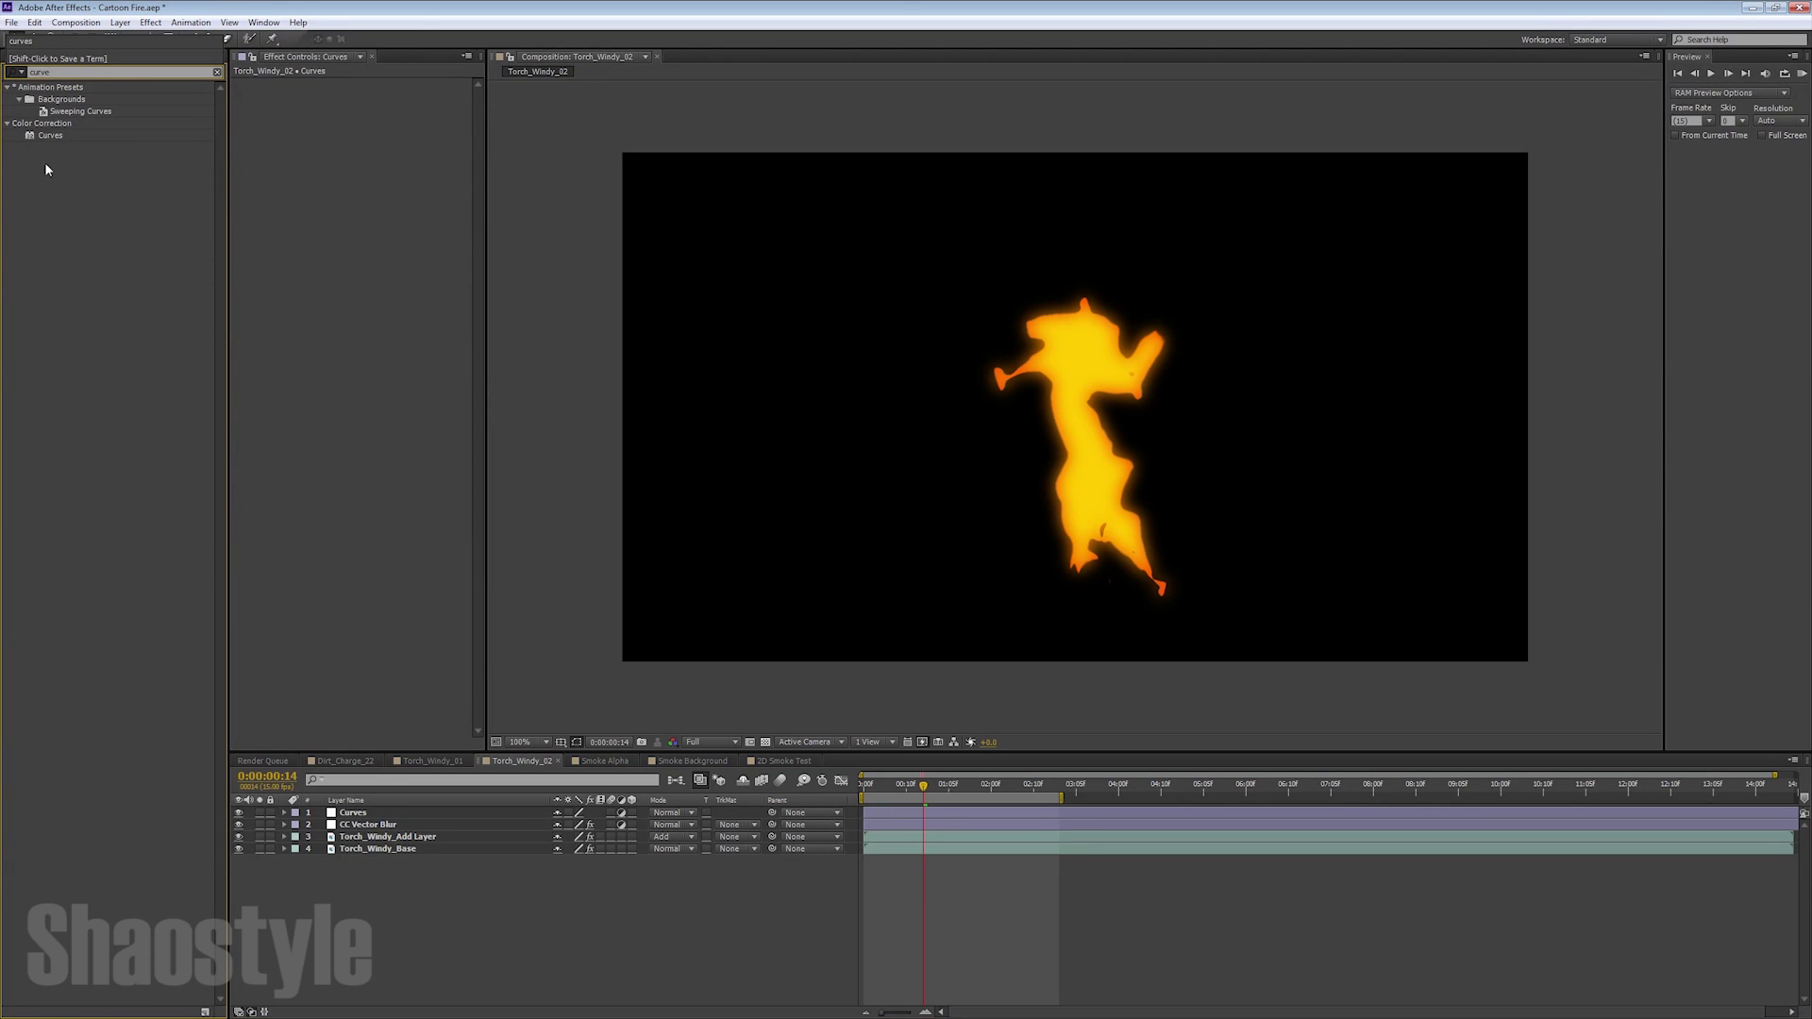
{"action": "left_click", "coordinate": [45, 136]}
{"action": "left_click_drag", "start_coordinate": [314, 169], "coordinate": [314, 172]}
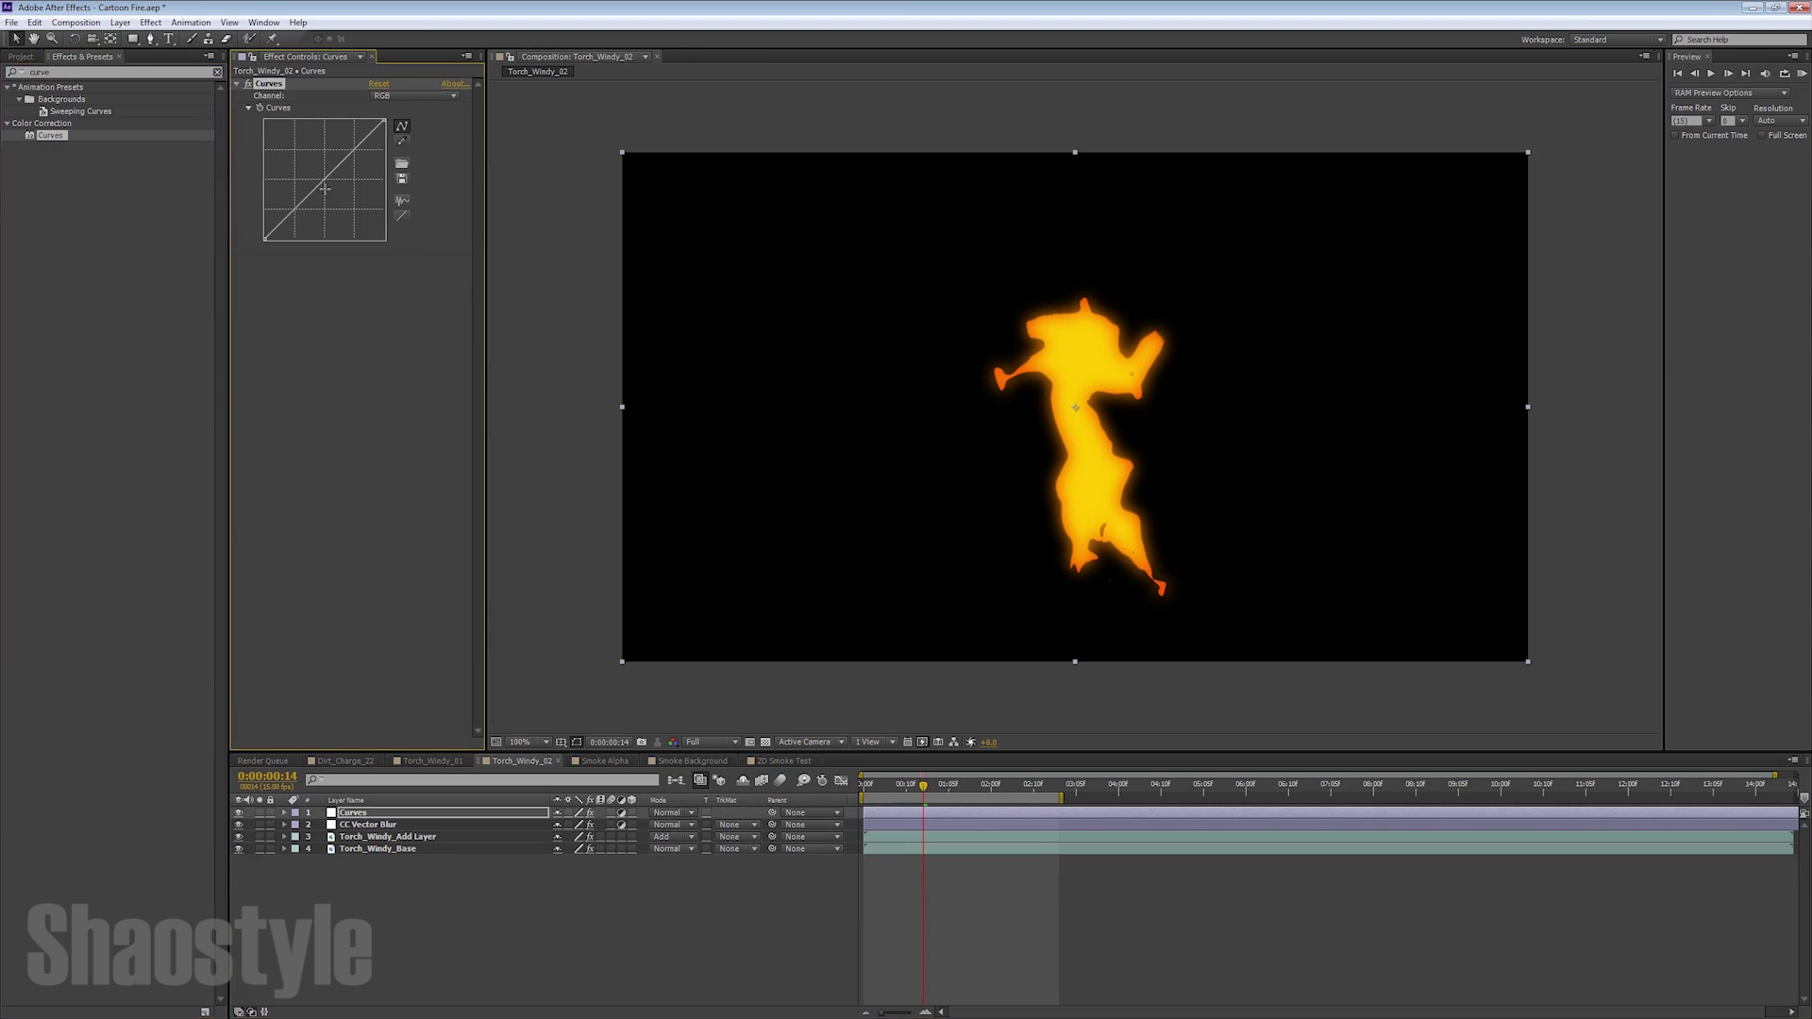
Raise the red channel curve in the midtones and highlights and lift the highlights of the green channel curve
{"action": "left_click", "coordinate": [435, 97]}
{"action": "left_click", "coordinate": [401, 117]}
{"action": "left_click_drag", "start_coordinate": [329, 177], "coordinate": [324, 171]}
{"action": "left_click", "coordinate": [459, 97]}
{"action": "left_click", "coordinate": [429, 131]}
{"action": "left_click_drag", "start_coordinate": [355, 154], "coordinate": [361, 146]}
{"action": "left_click", "coordinate": [402, 98]}
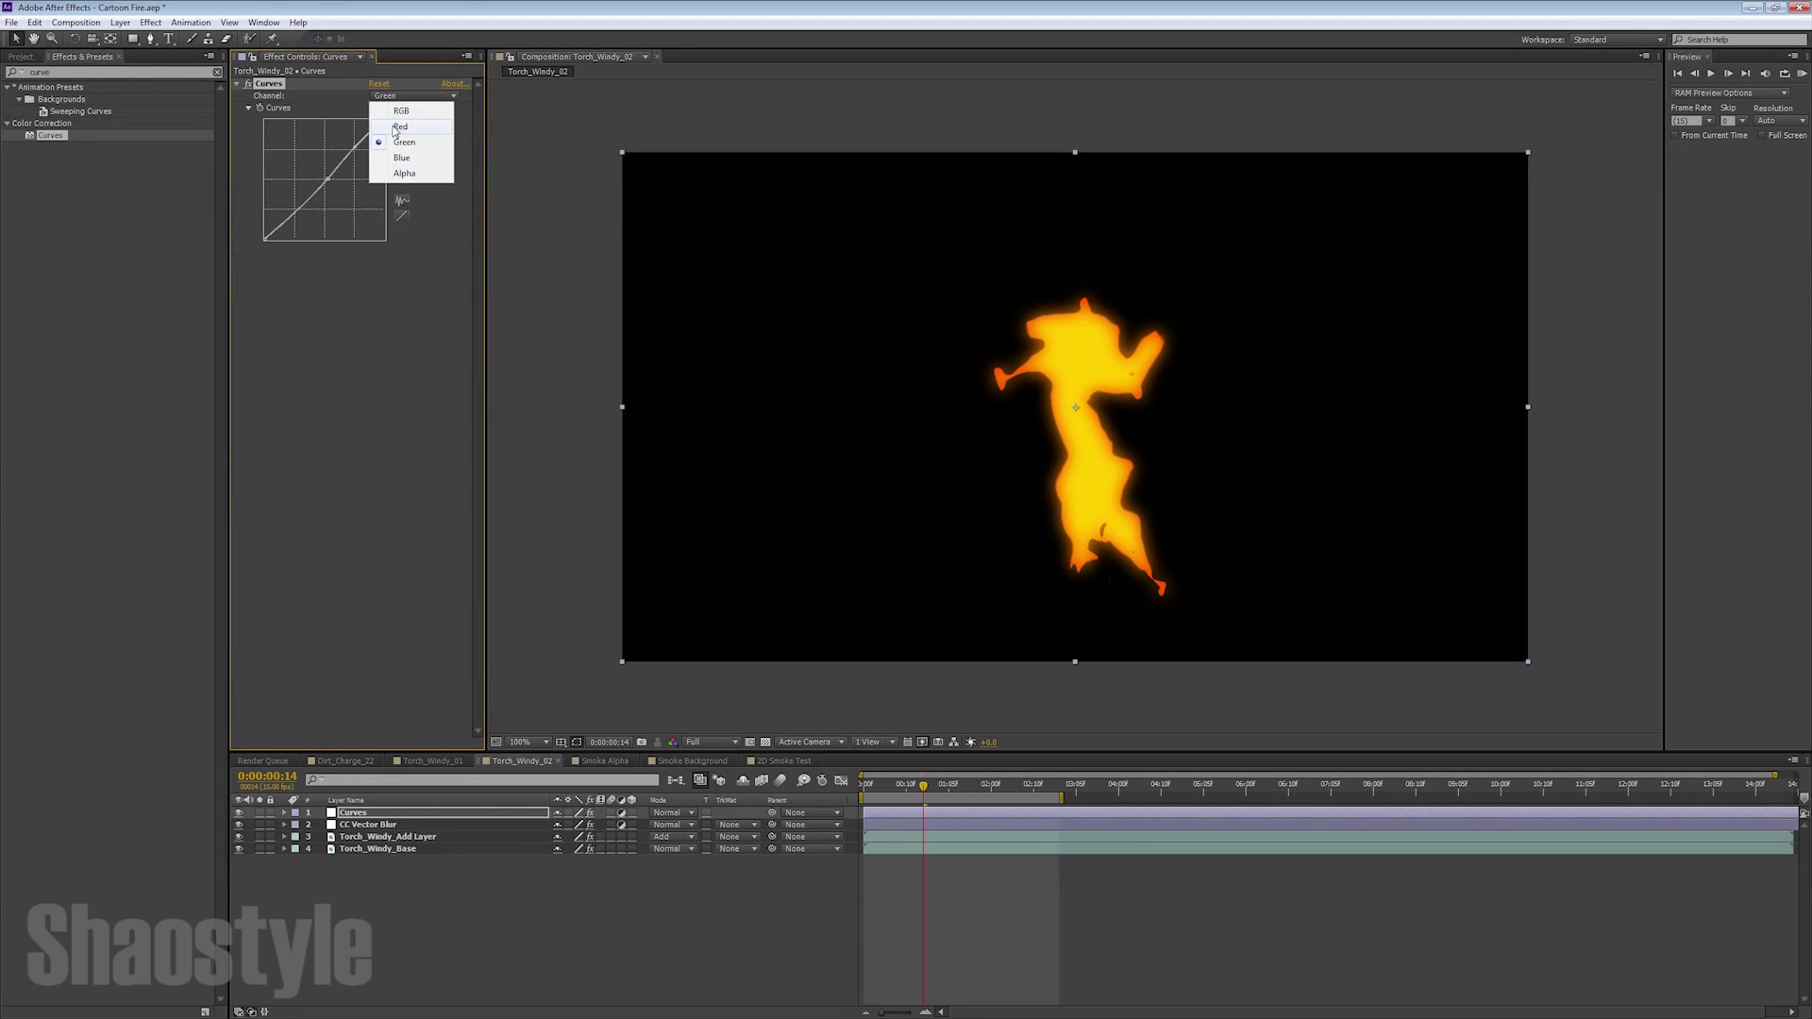
{"action": "left_click", "coordinate": [395, 127]}
{"action": "left_click_drag", "start_coordinate": [355, 140], "coordinate": [351, 133]}
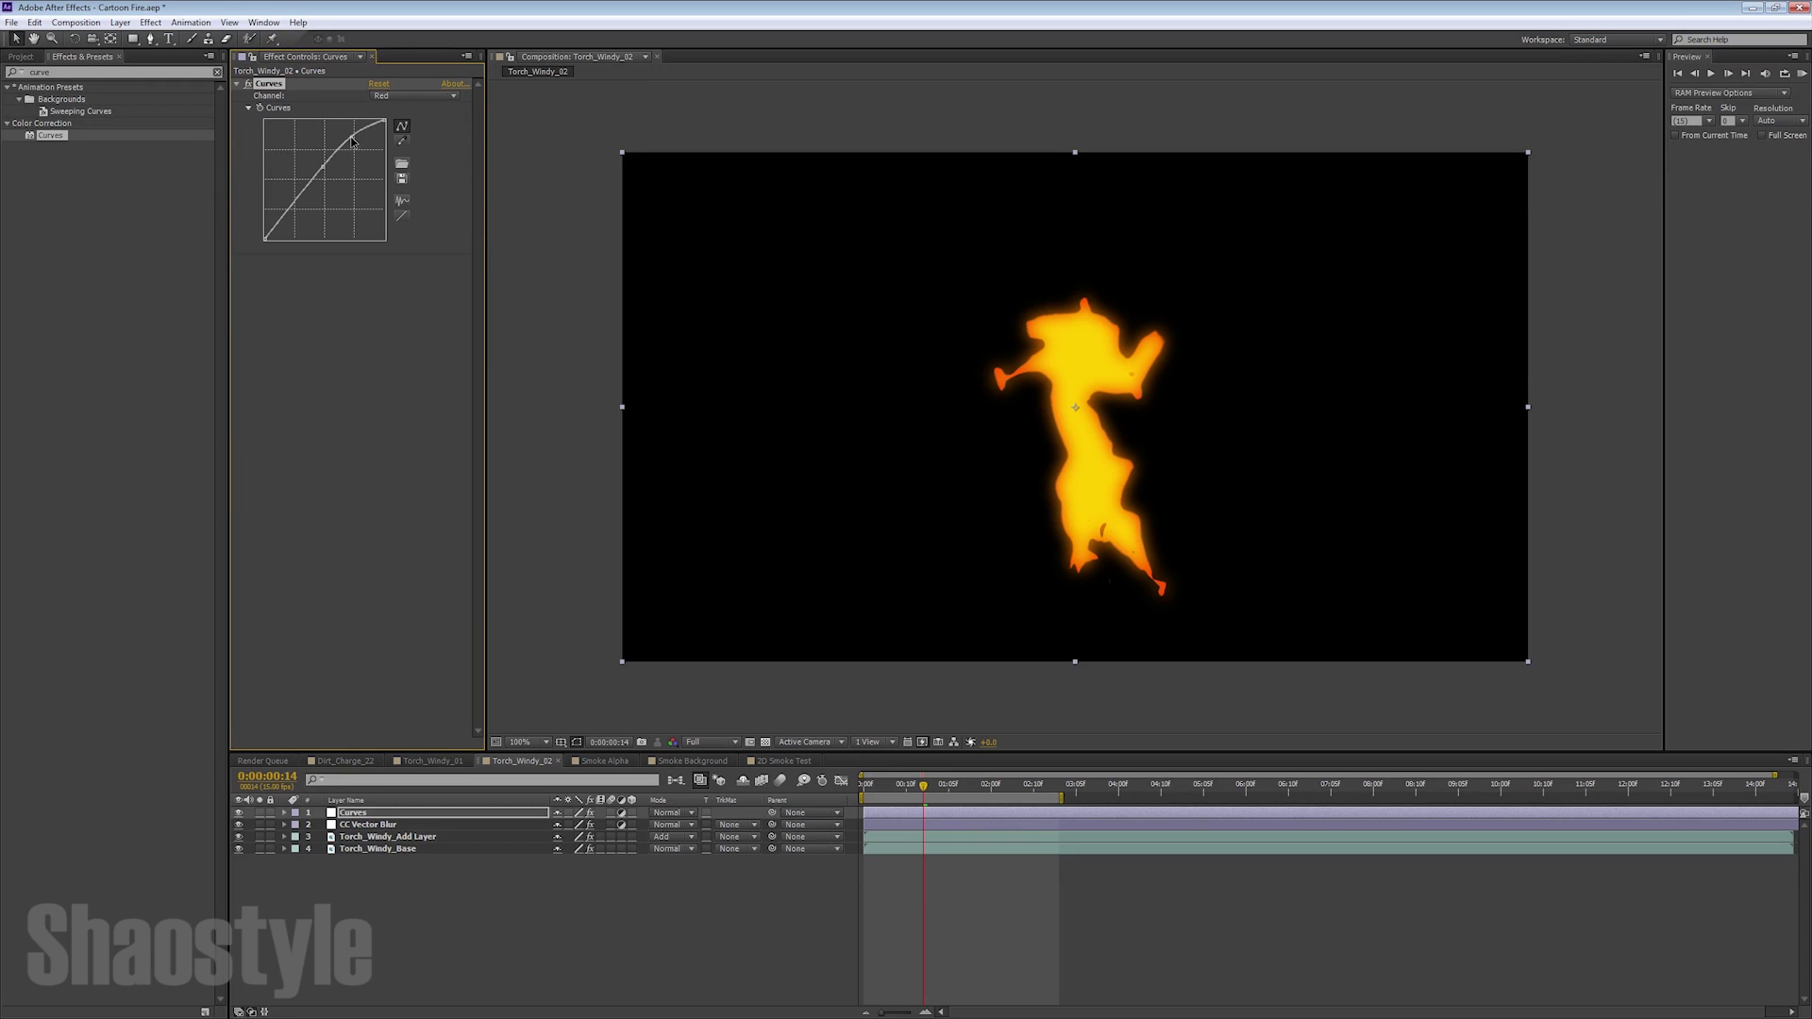
Shape the RGB curve into a gentle S by lowering the shadows and raising the highlights
{"action": "left_click", "coordinate": [454, 97]}
{"action": "left_click", "coordinate": [451, 114]}
{"action": "left_click_drag", "start_coordinate": [296, 207], "coordinate": [300, 212]}
{"action": "left_click_drag", "start_coordinate": [351, 154], "coordinate": [342, 151]}
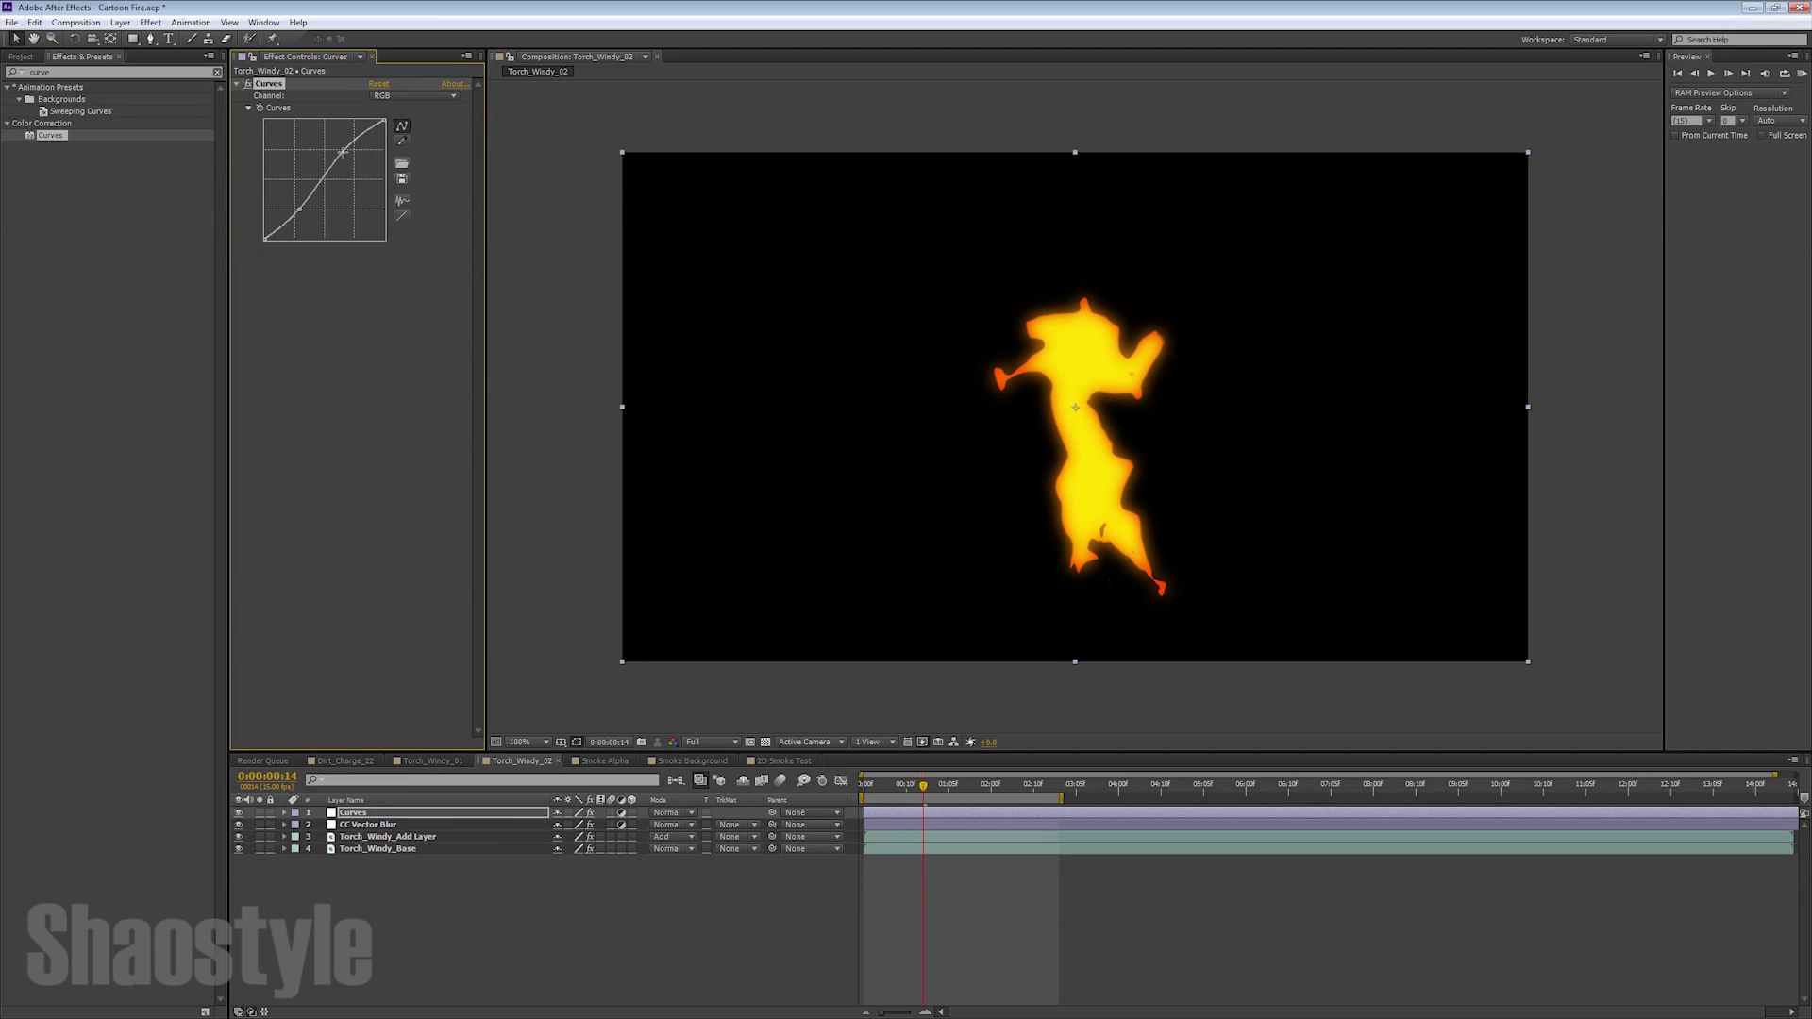
Preview the colour-corrected fire and check the frame against the transparency grid
{"action": "key", "text": "space"}
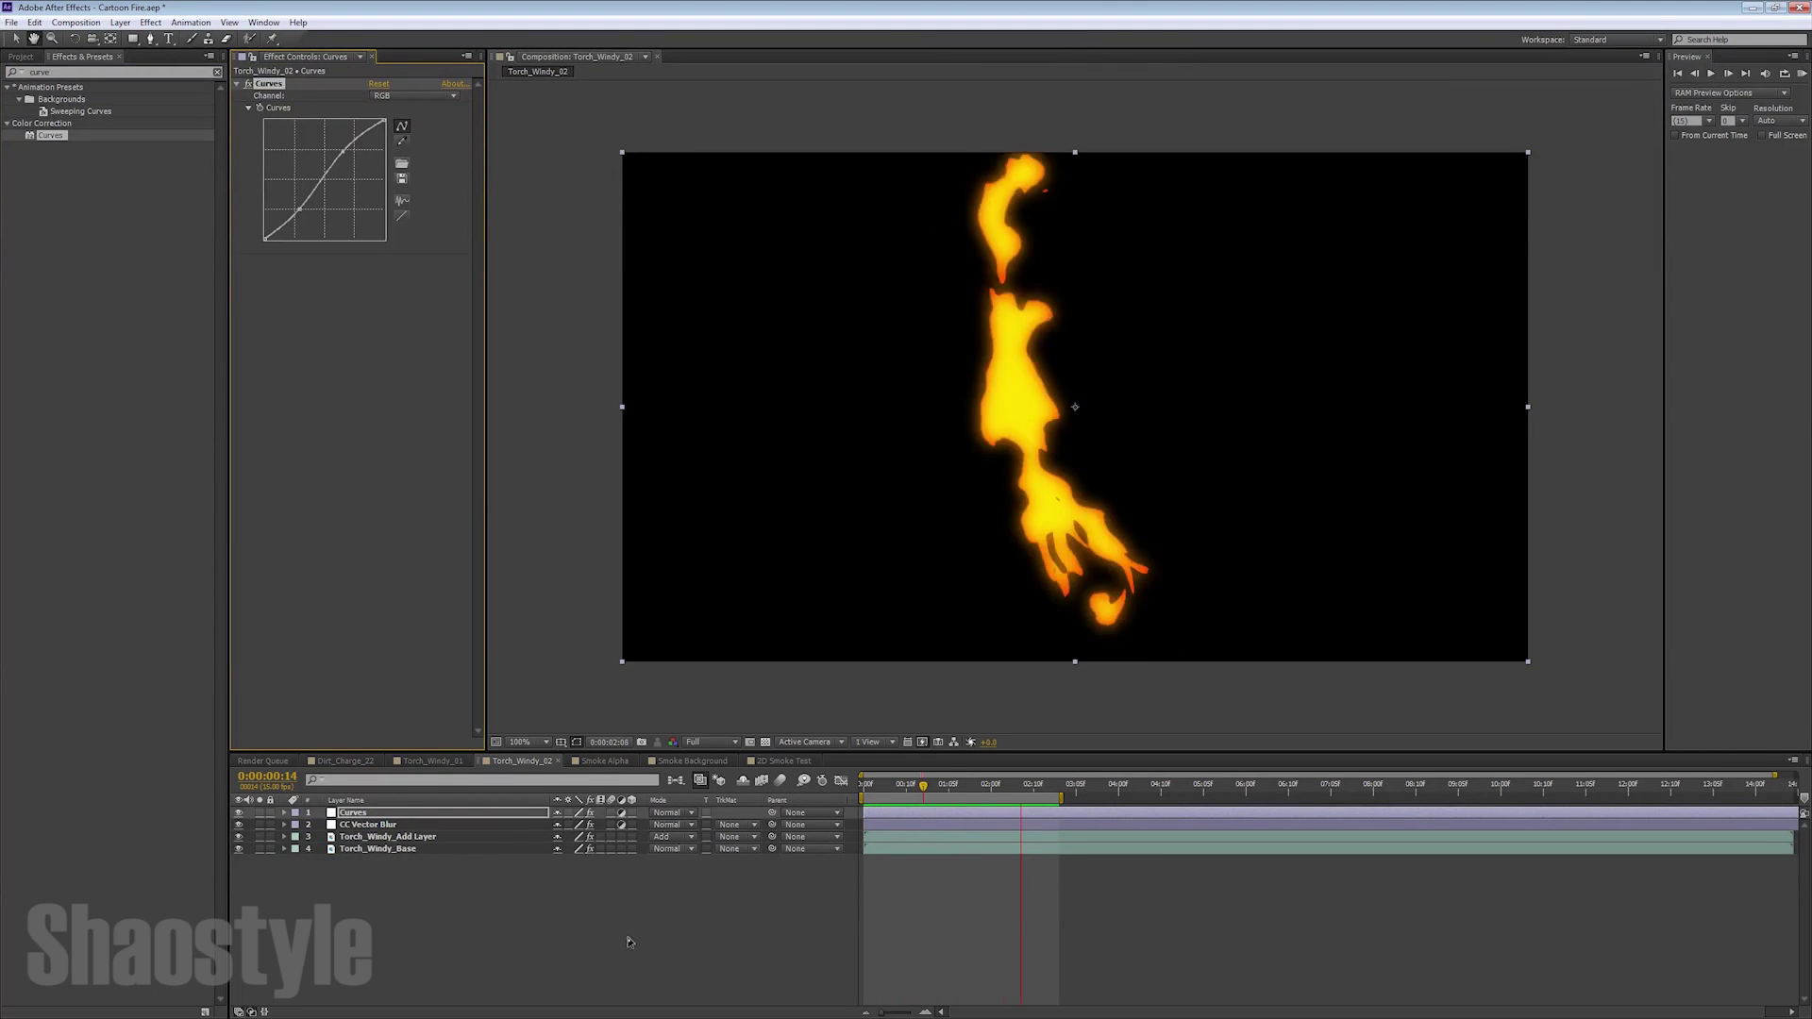
{"action": "key", "text": "space"}
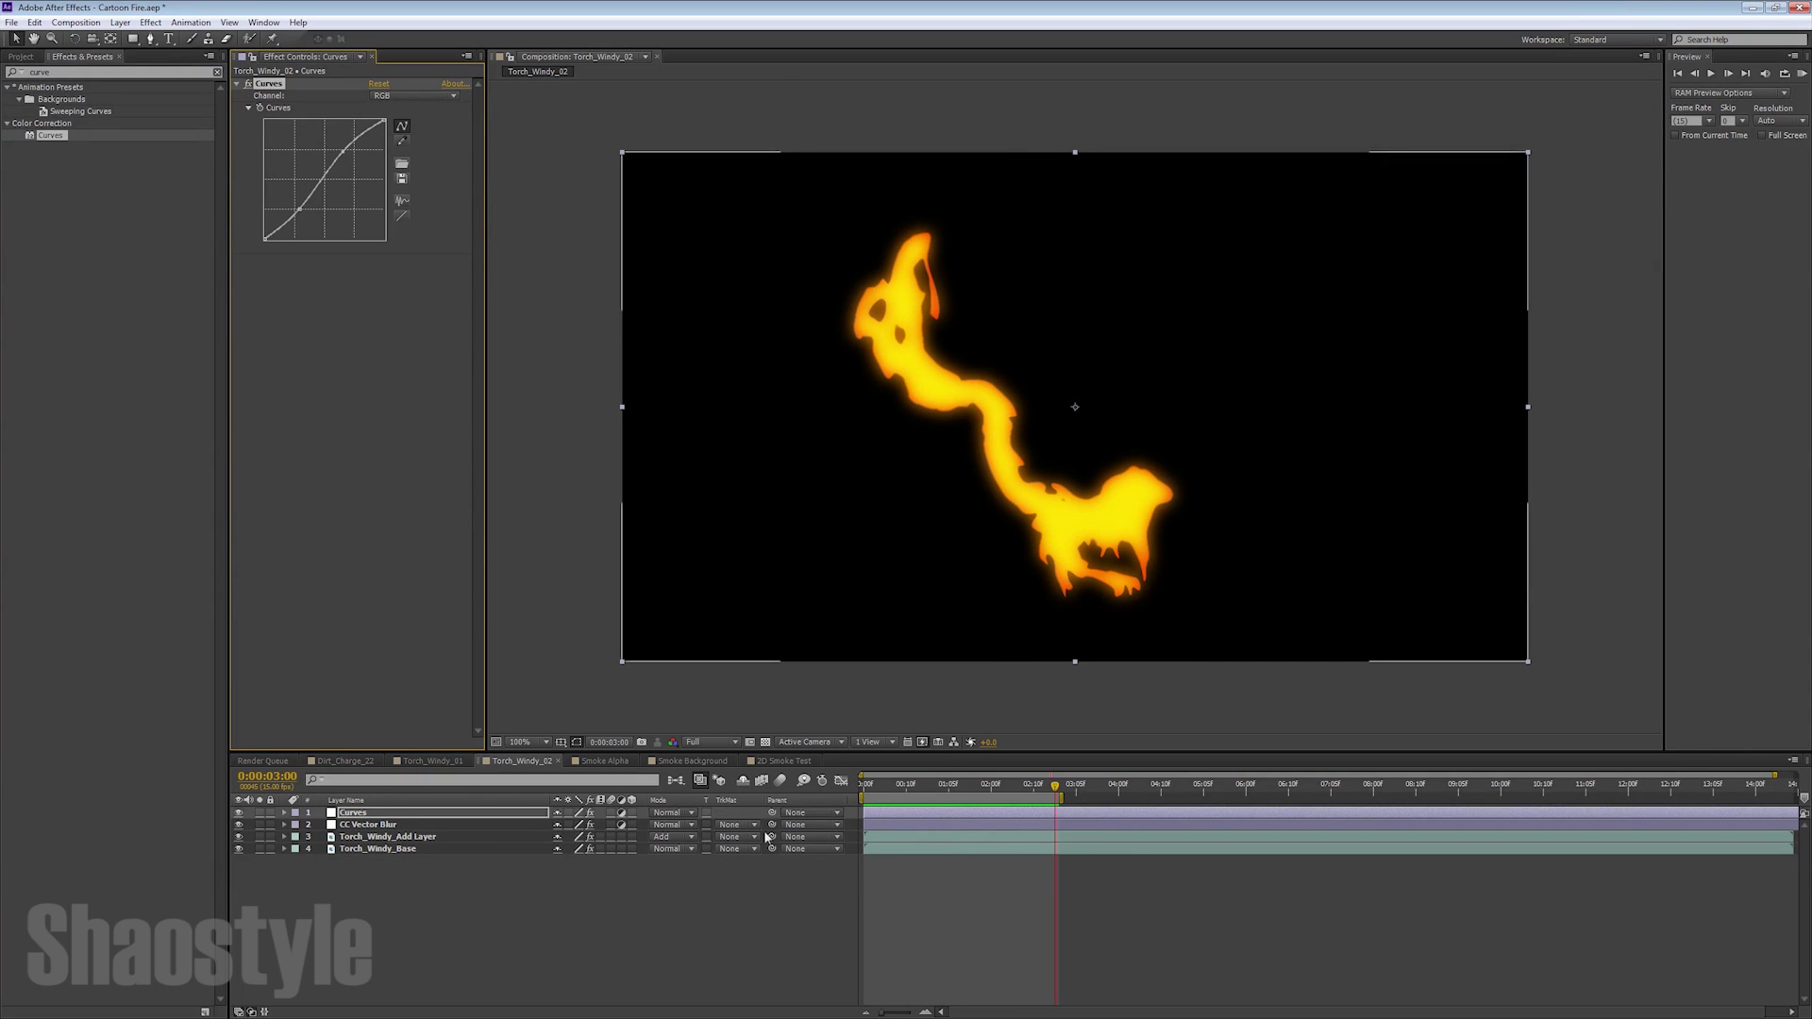
{"action": "left_click", "coordinate": [765, 742]}
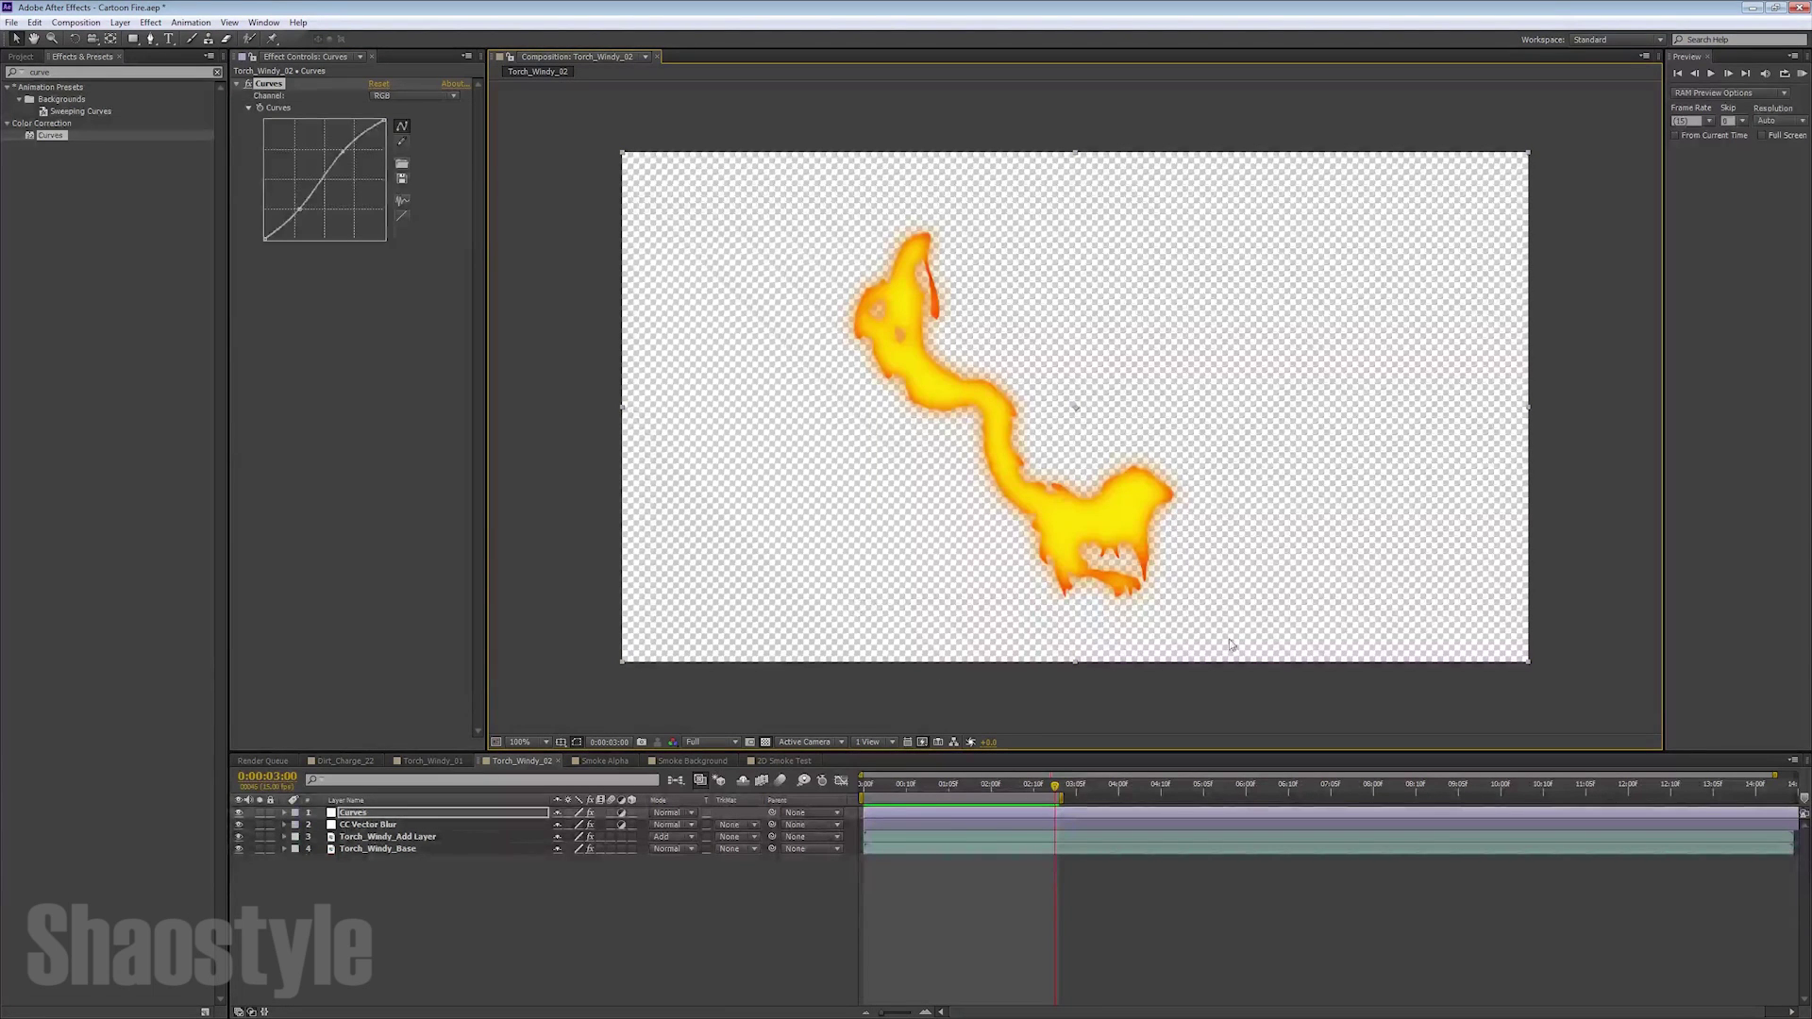
{"action": "left_click", "coordinate": [765, 743]}
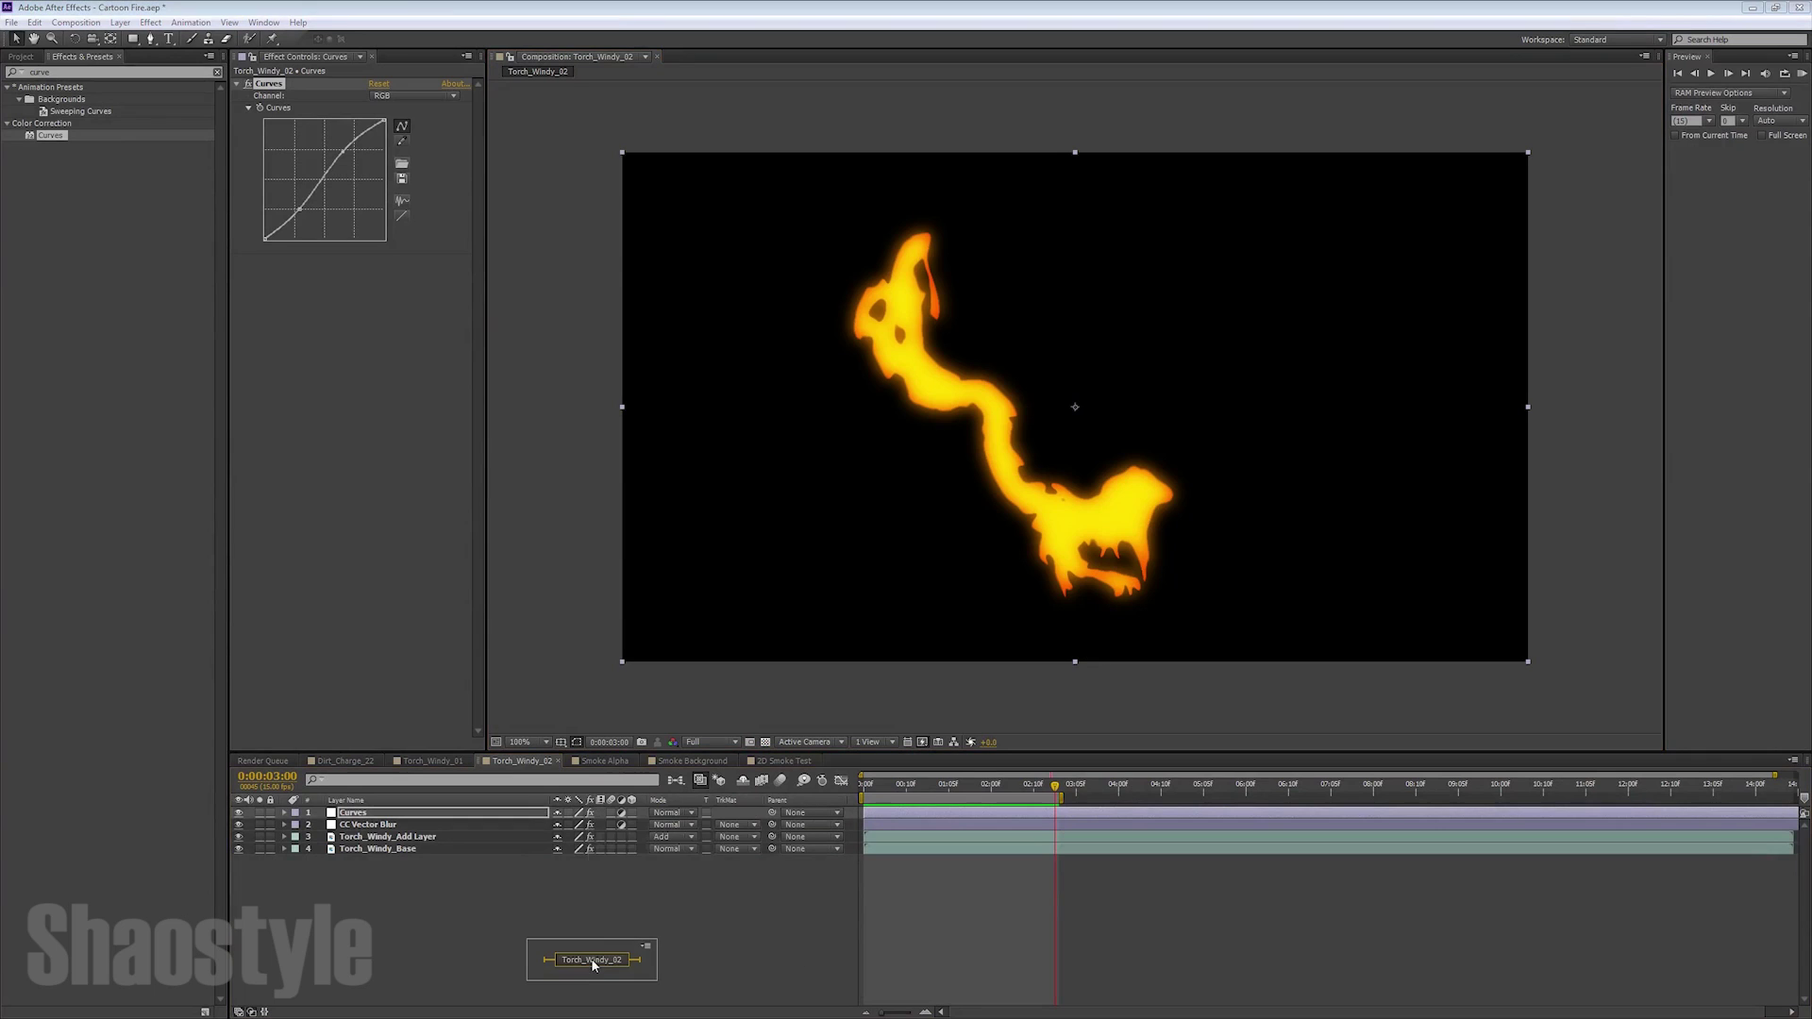
Add a composition-sized black solid and place it beneath all other layers in Torch_Windy_02
{"action": "left_click", "coordinate": [627, 939]}
{"action": "right_click", "coordinate": [646, 934]}
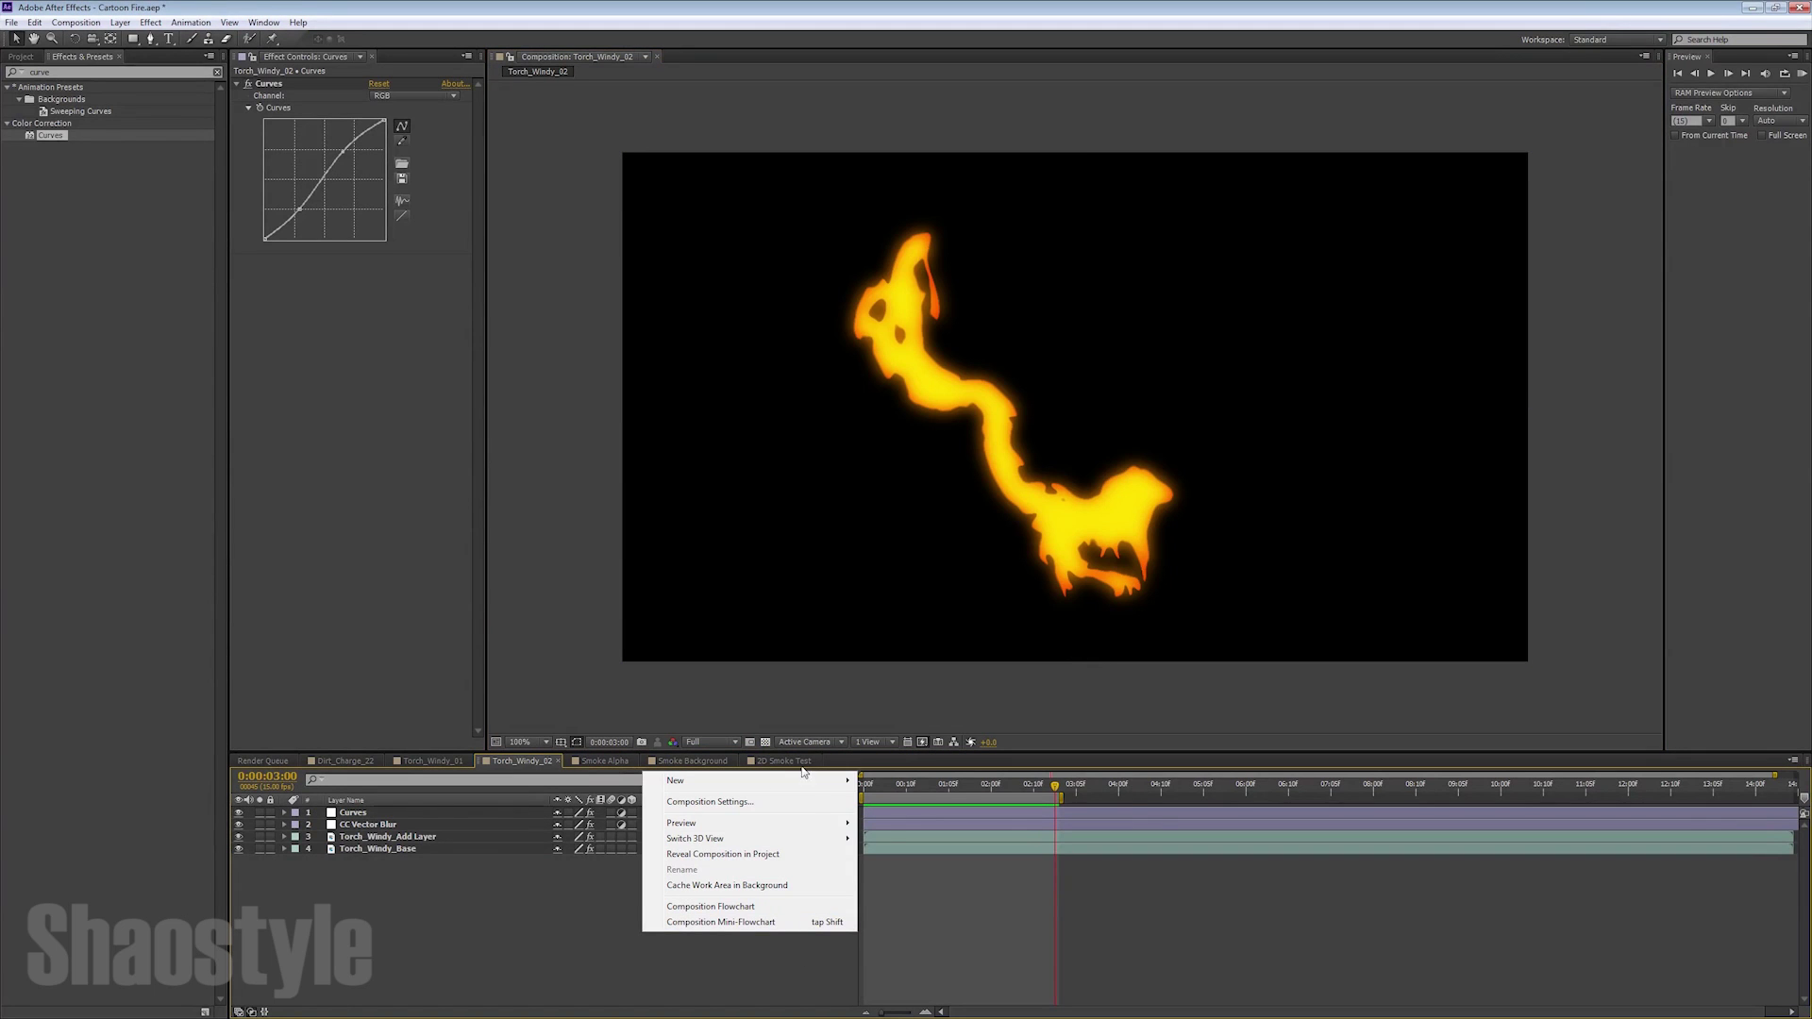
{"action": "mouse_move", "coordinate": [808, 789]}
{"action": "left_click", "coordinate": [911, 820]}
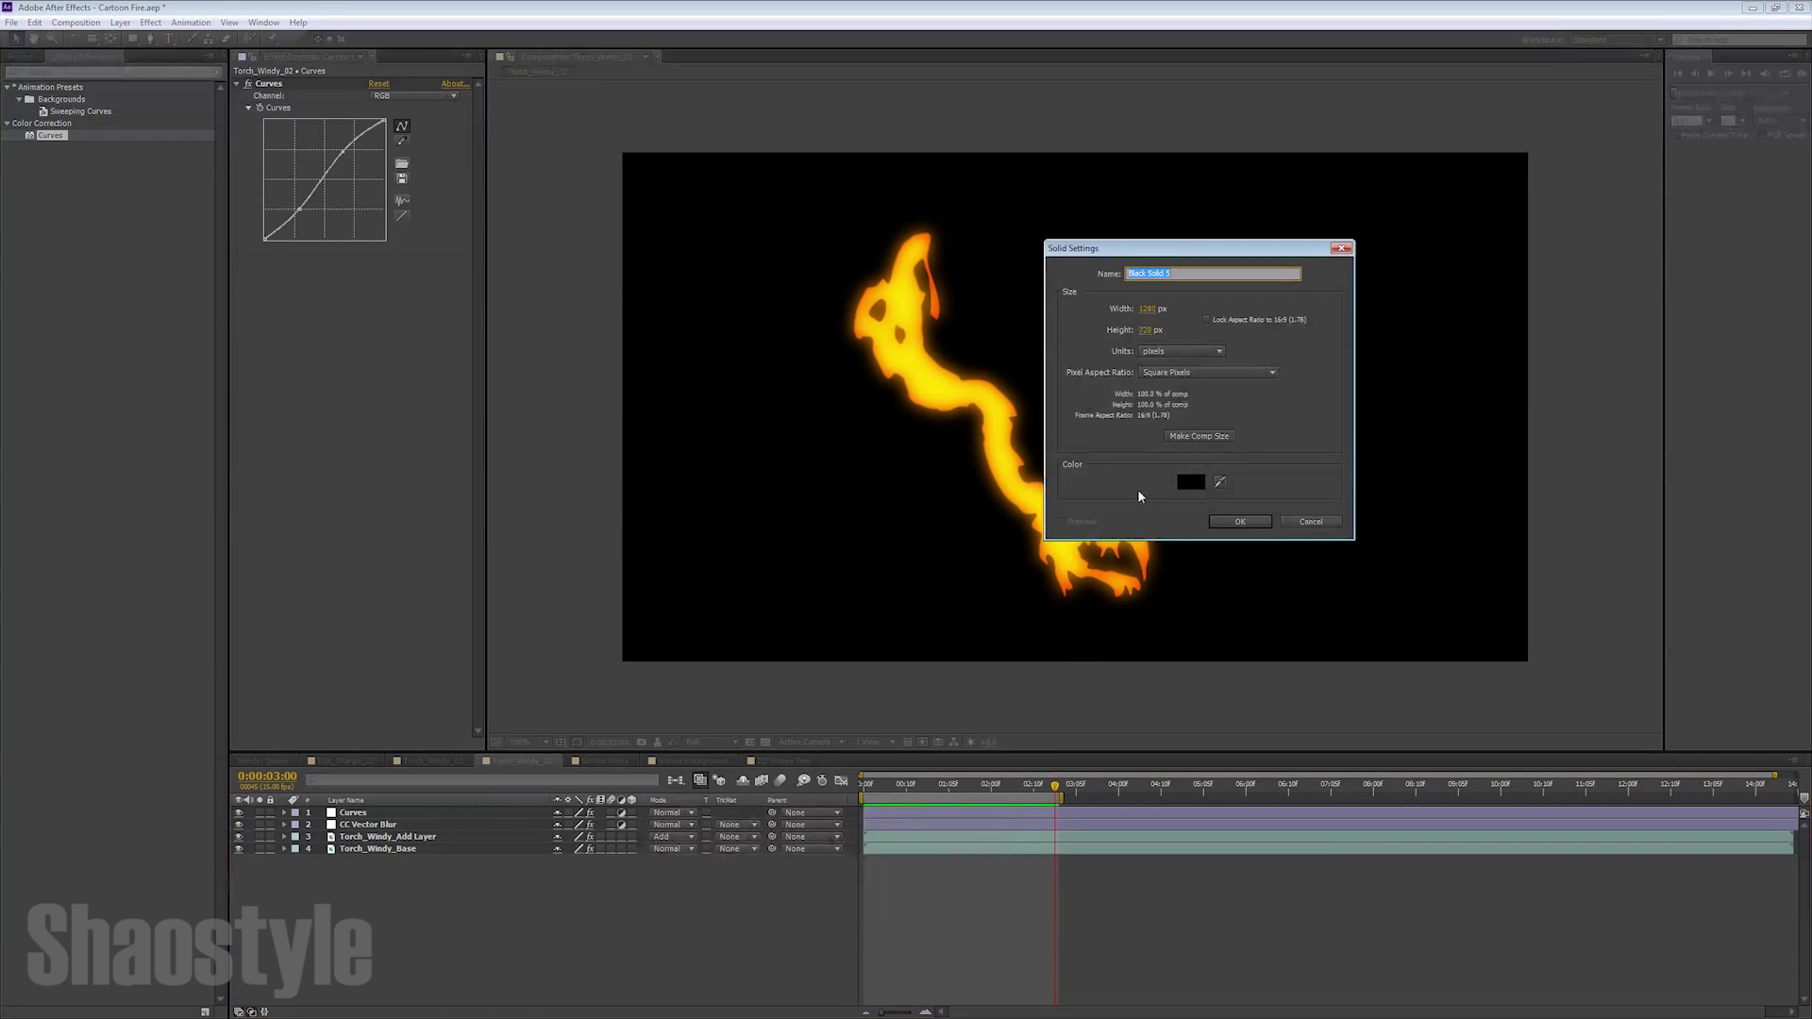
{"action": "left_click", "coordinate": [1235, 524]}
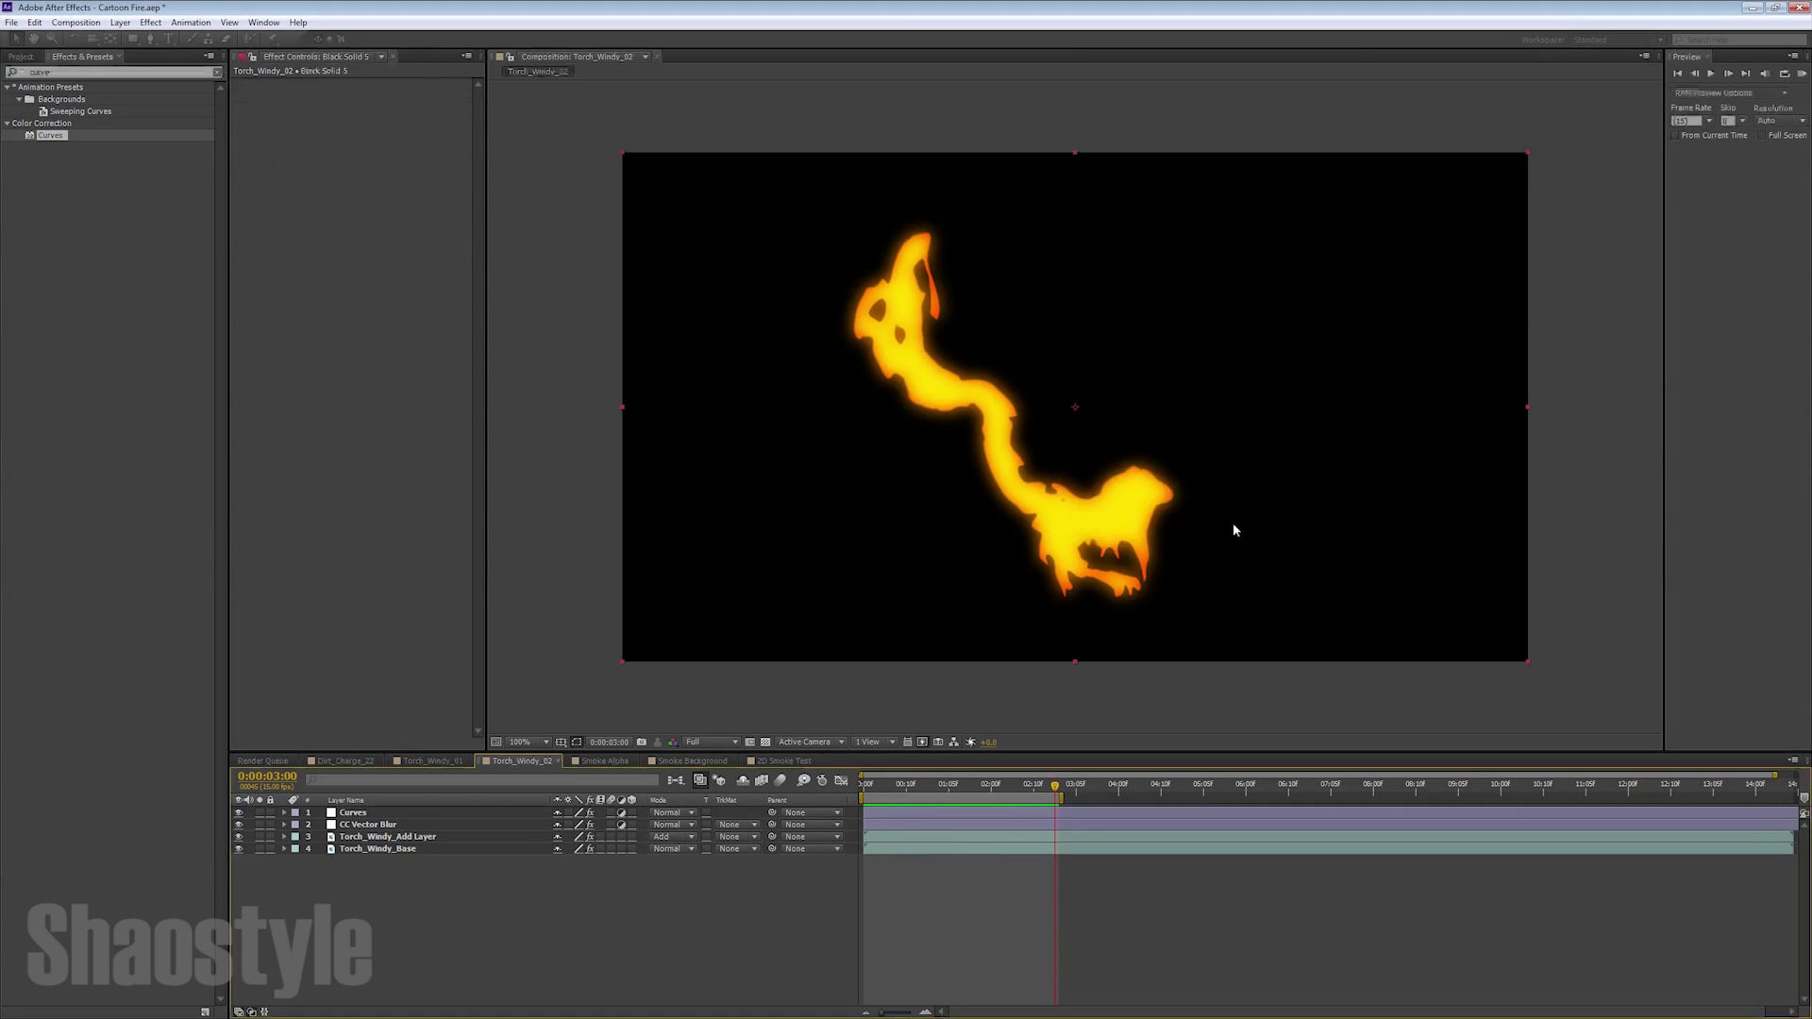
{"action": "left_click_drag", "start_coordinate": [370, 817], "coordinate": [387, 873]}
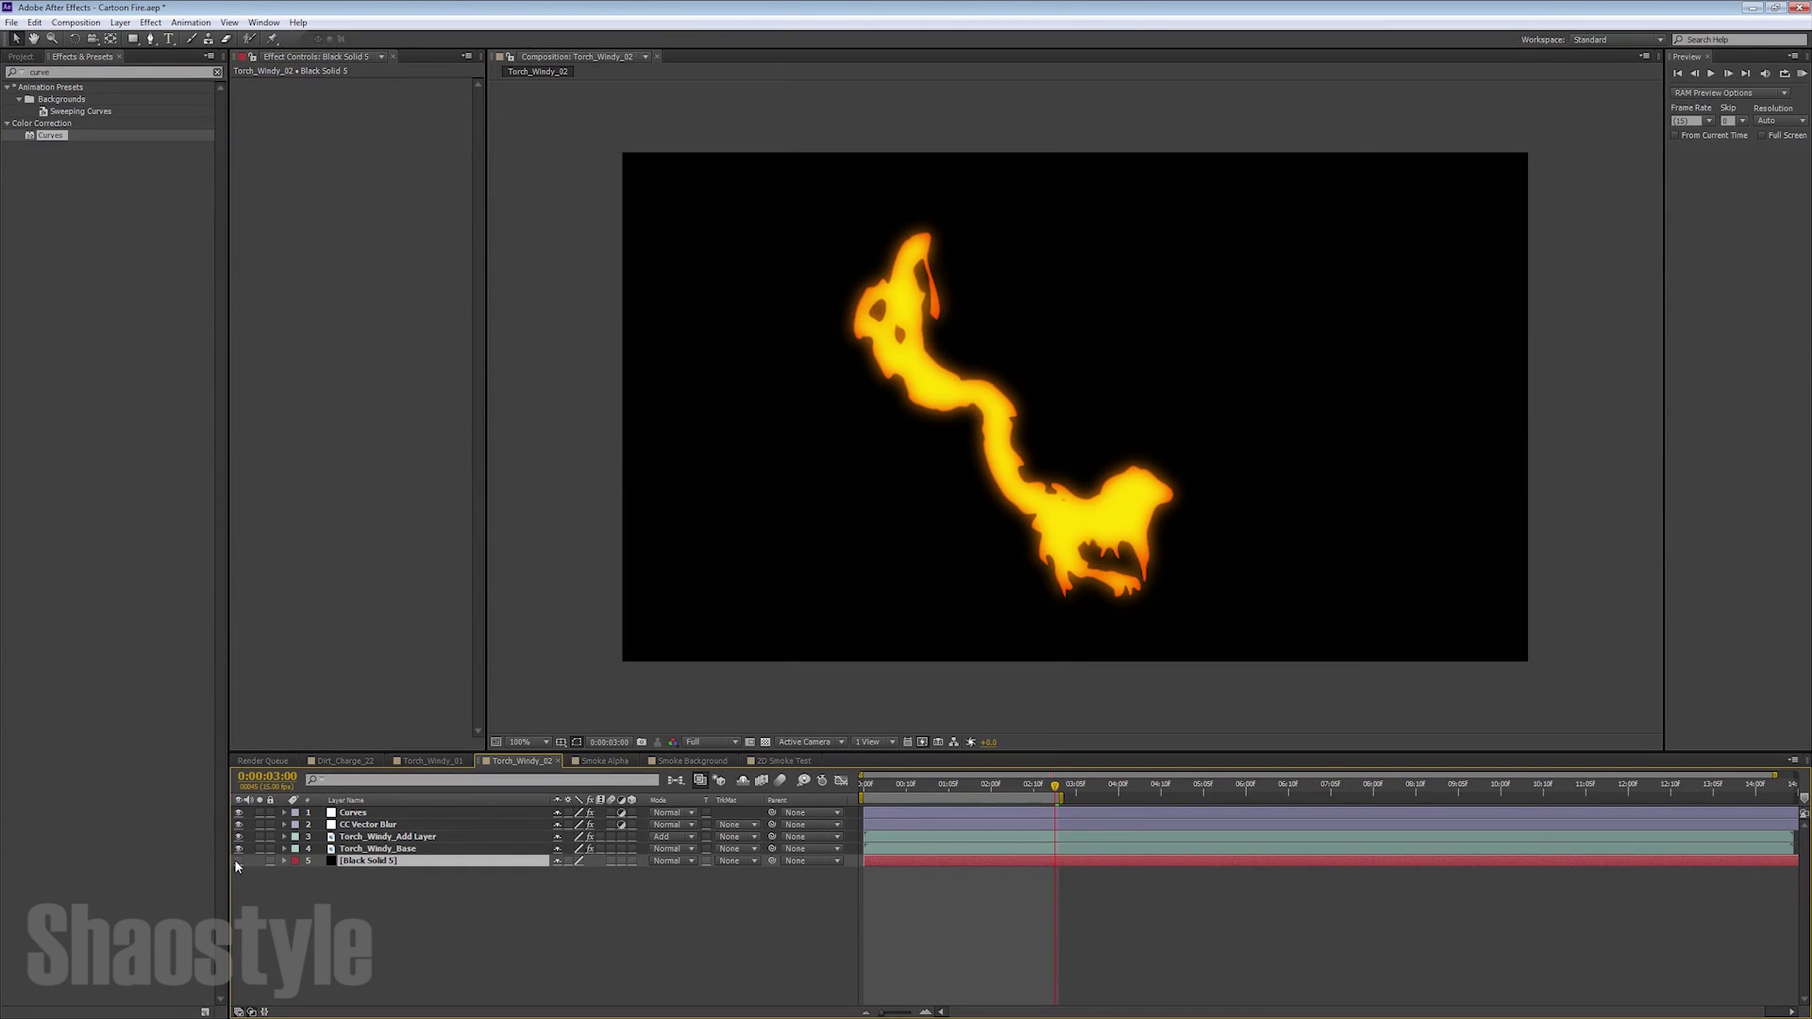
Reset the effect on the Curves layer and reshape its red and green channel curves
{"action": "left_click", "coordinate": [394, 813]}
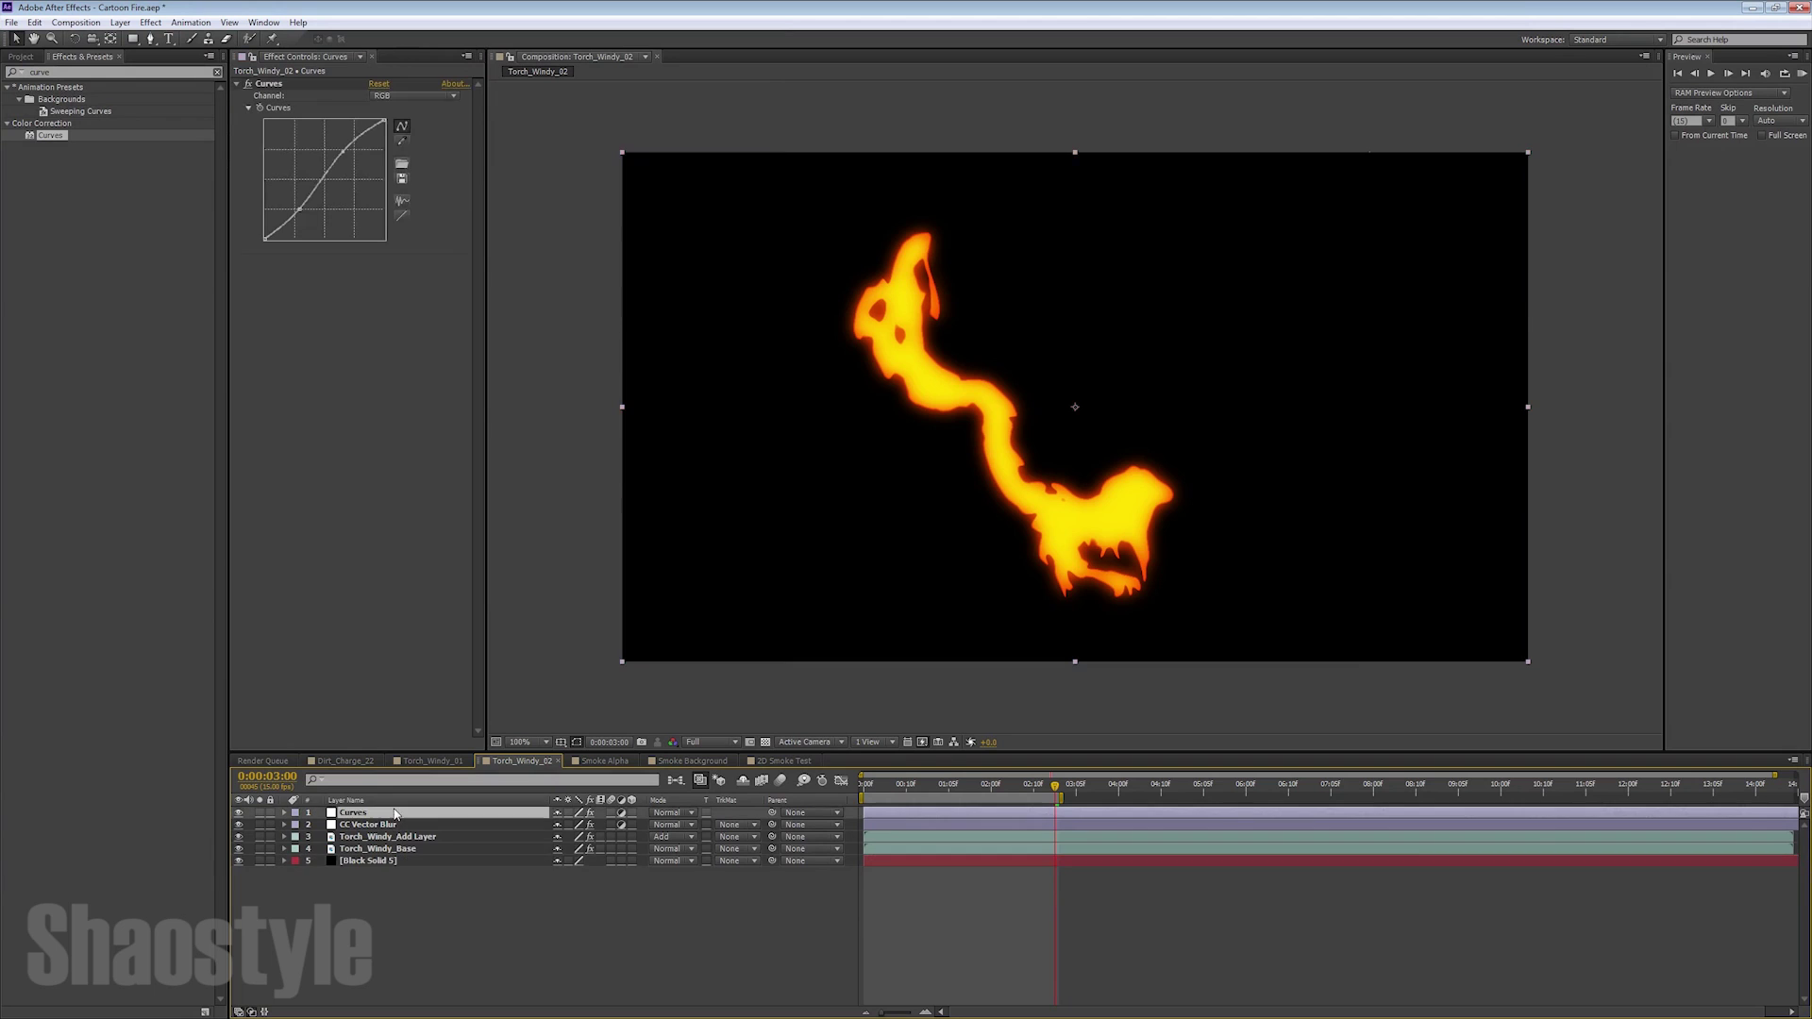
{"action": "left_click", "coordinate": [379, 84]}
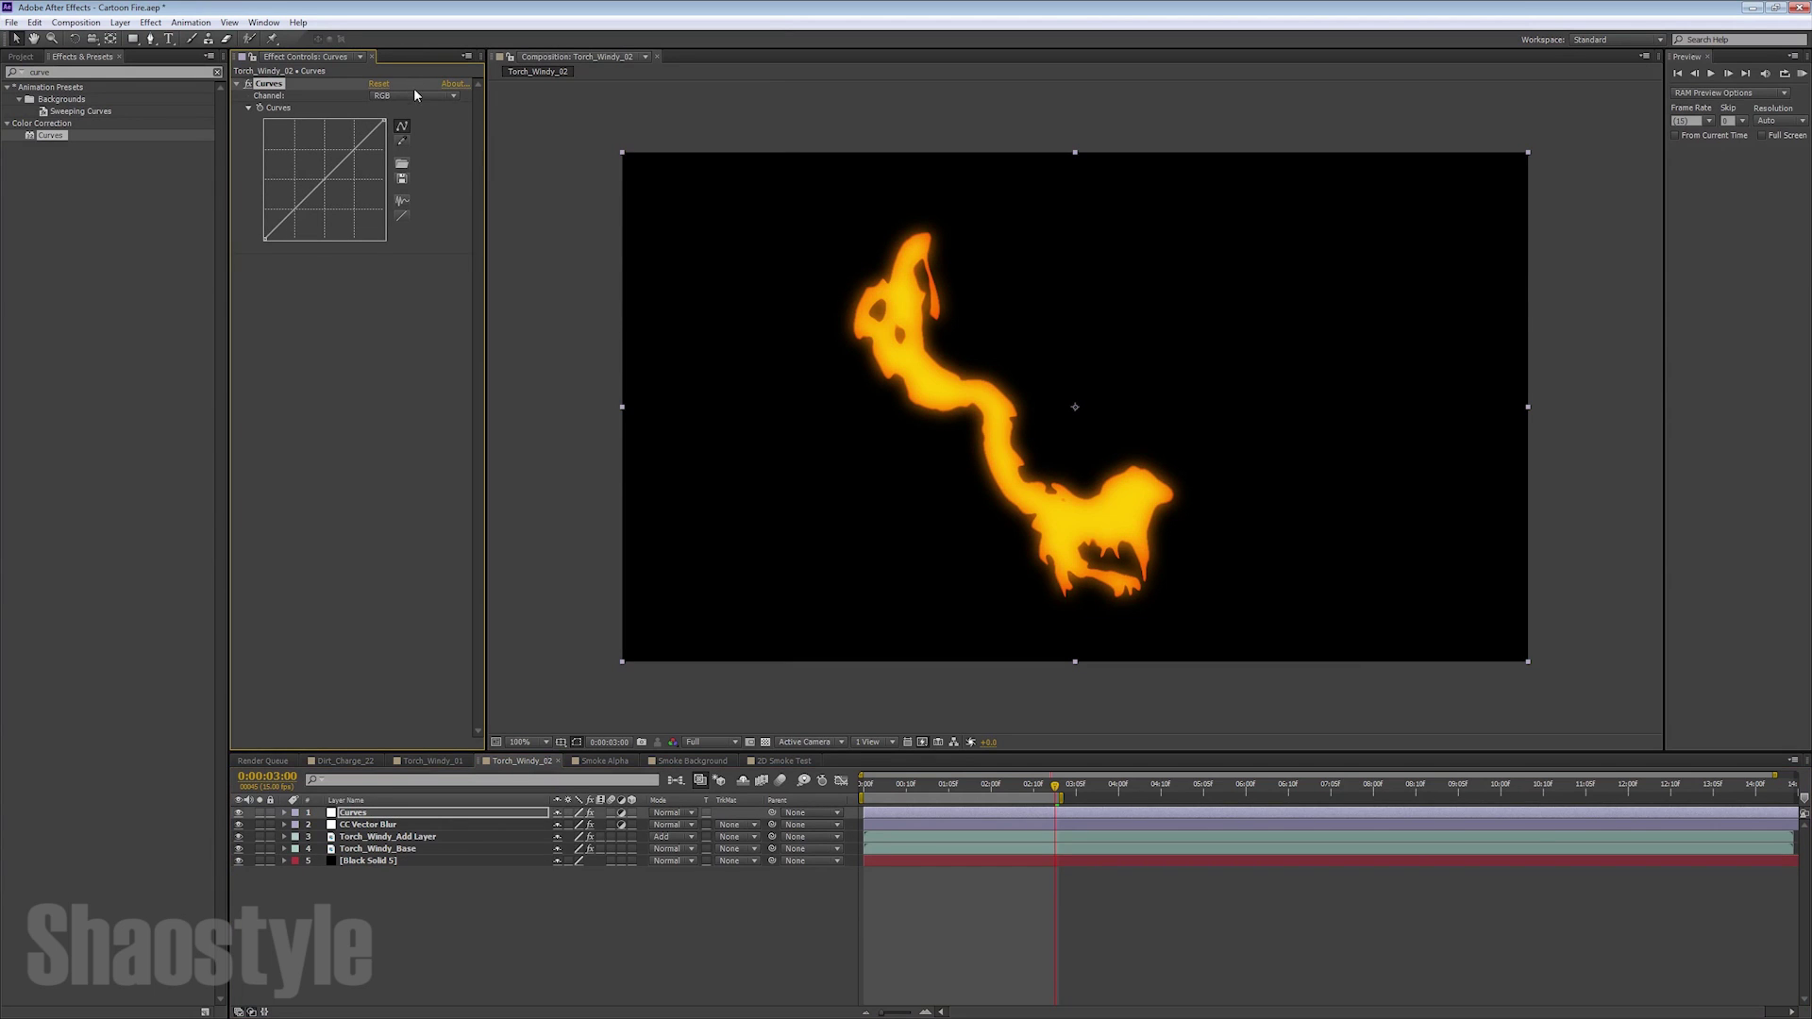
{"action": "left_click", "coordinate": [417, 94]}
{"action": "left_click", "coordinate": [420, 115]}
{"action": "left_click_drag", "start_coordinate": [348, 161], "coordinate": [302, 217]}
{"action": "left_click", "coordinate": [415, 95]}
{"action": "left_click", "coordinate": [401, 133]}
{"action": "left_click_drag", "start_coordinate": [323, 184], "coordinate": [300, 214]}
Bend the reset Curves effect's RGB curve into a slight S with darker shadows and brighter highlights
{"action": "left_click", "coordinate": [446, 96]}
{"action": "left_click", "coordinate": [401, 109]}
{"action": "left_click_drag", "start_coordinate": [352, 149], "coordinate": [274, 255]}
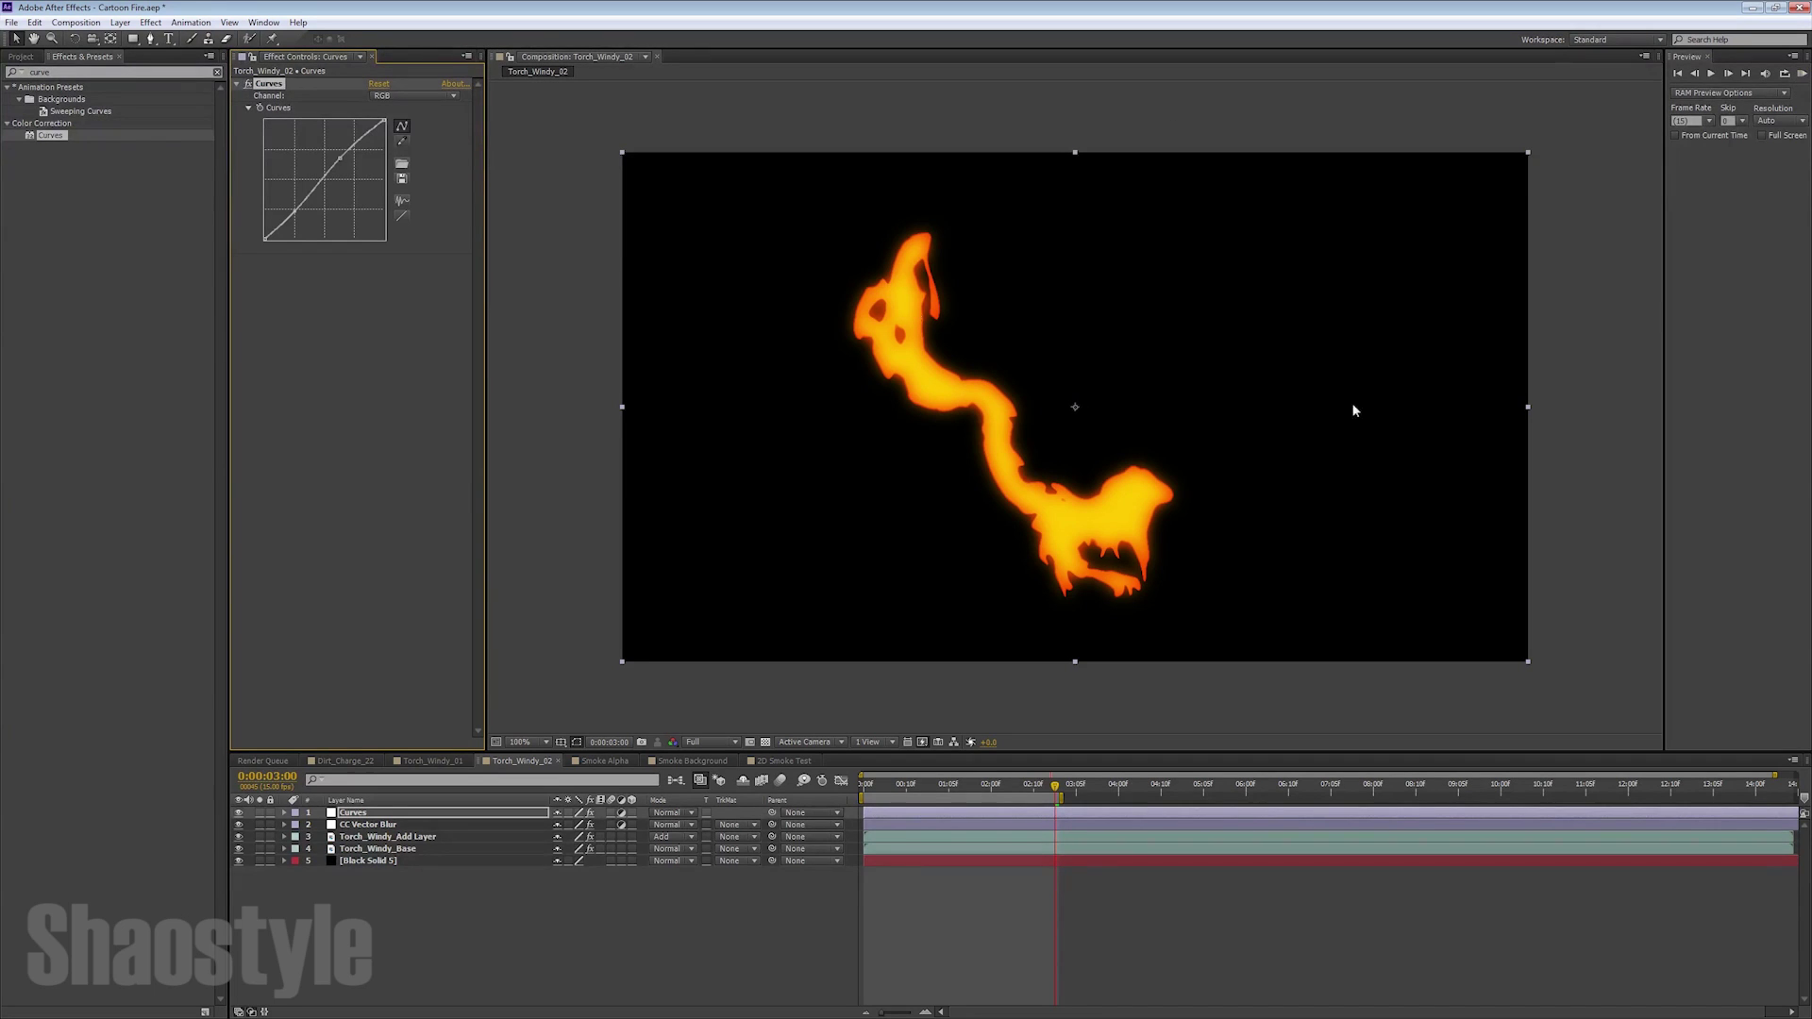
Run a RAM preview of the Torch_Windy_02 work area and replay the colour-corrected cartoon fire over black
{"action": "left_click", "coordinate": [1799, 75]}
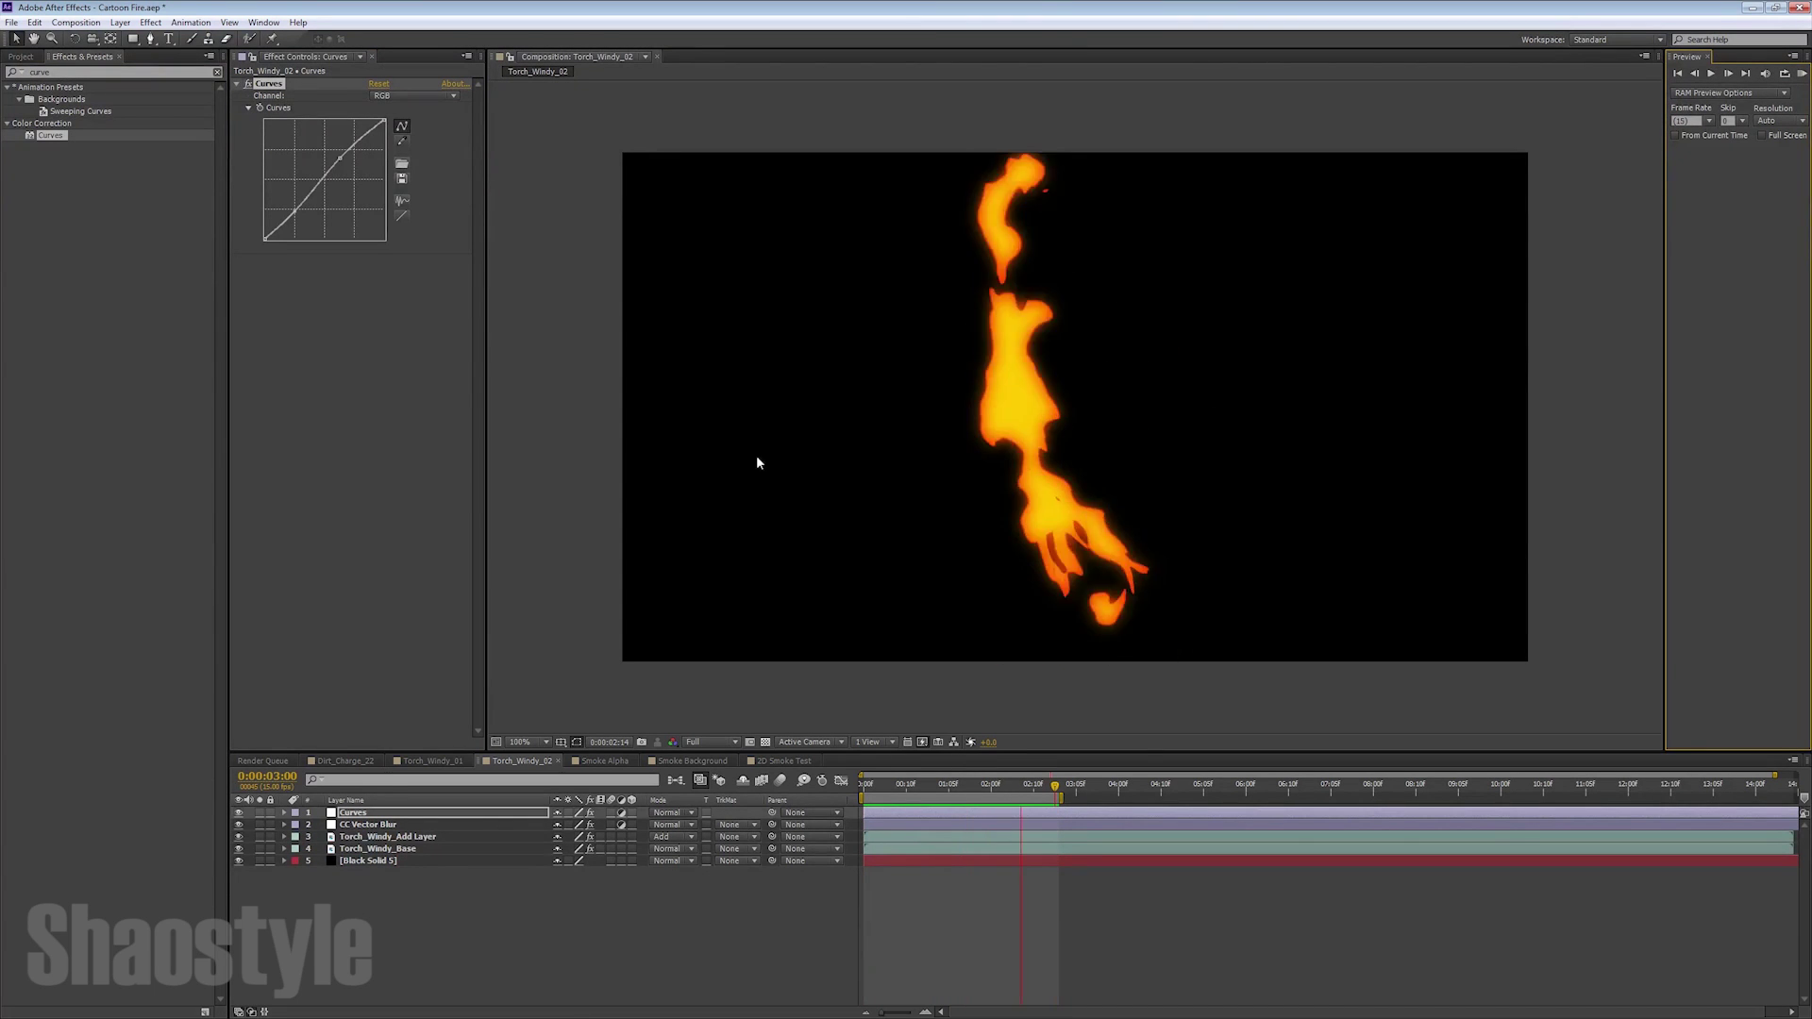
{"action": "key", "text": "space"}
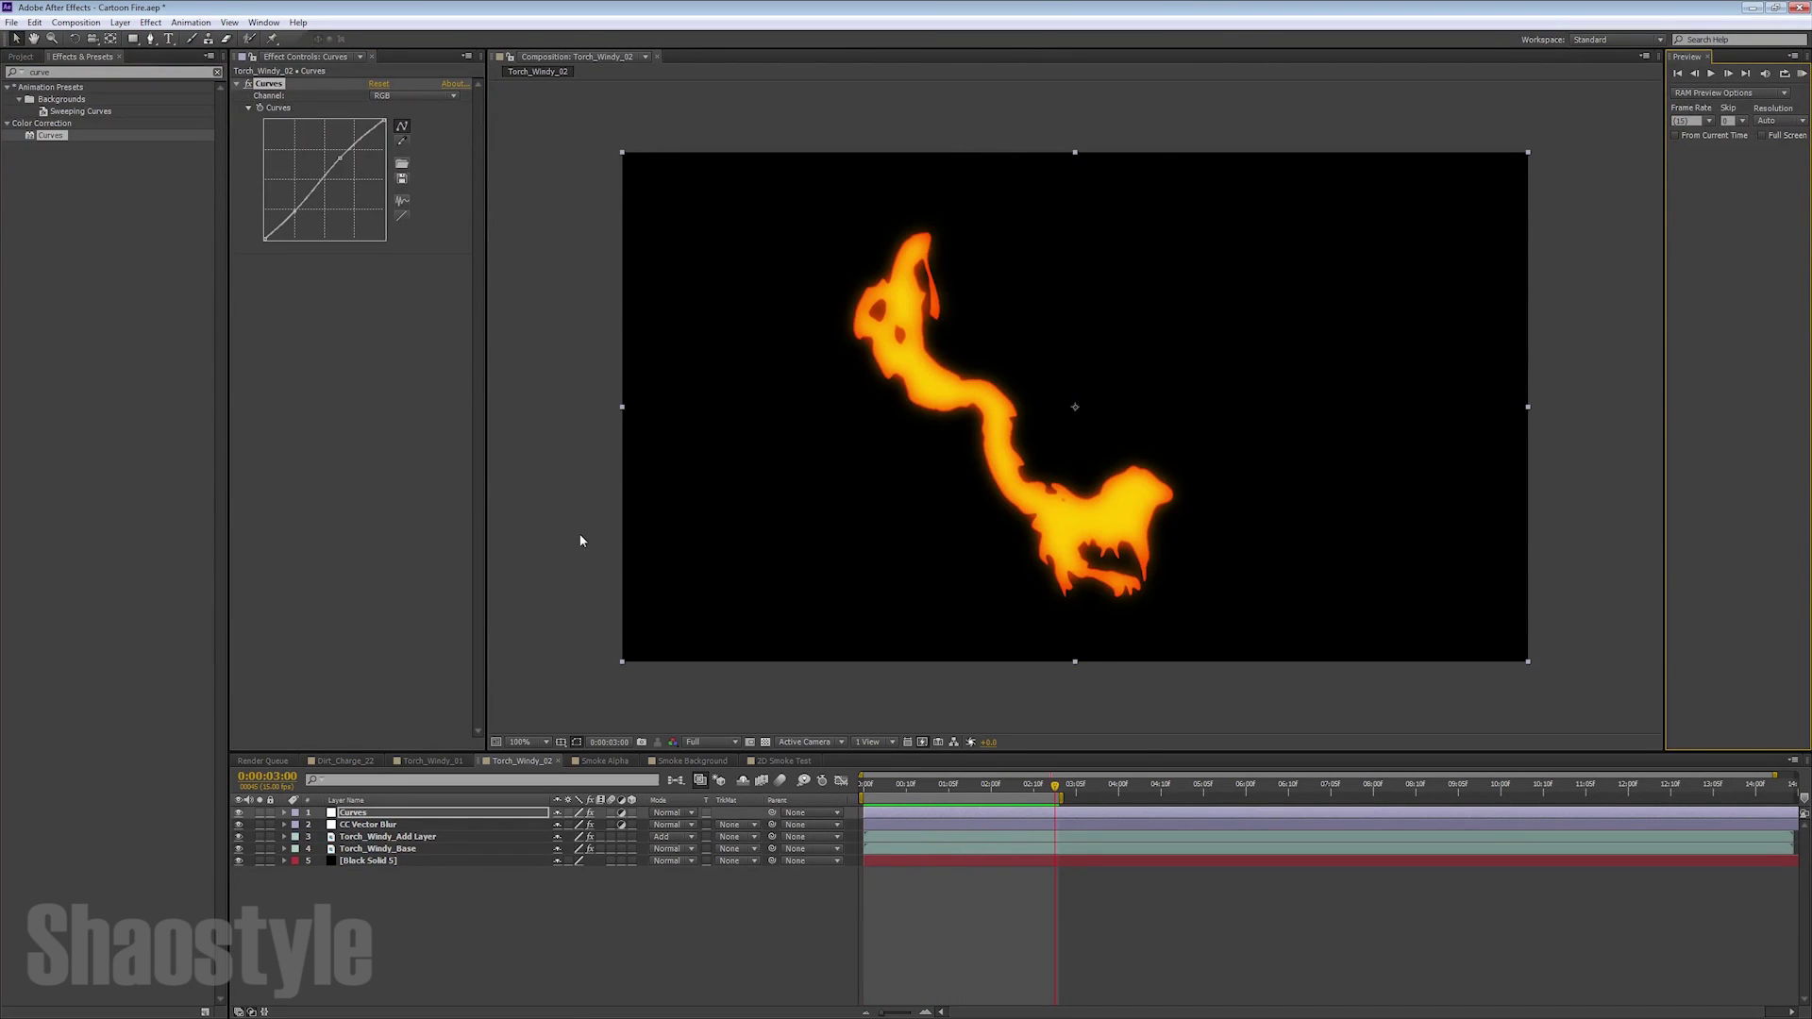
{"action": "key", "text": "space"}
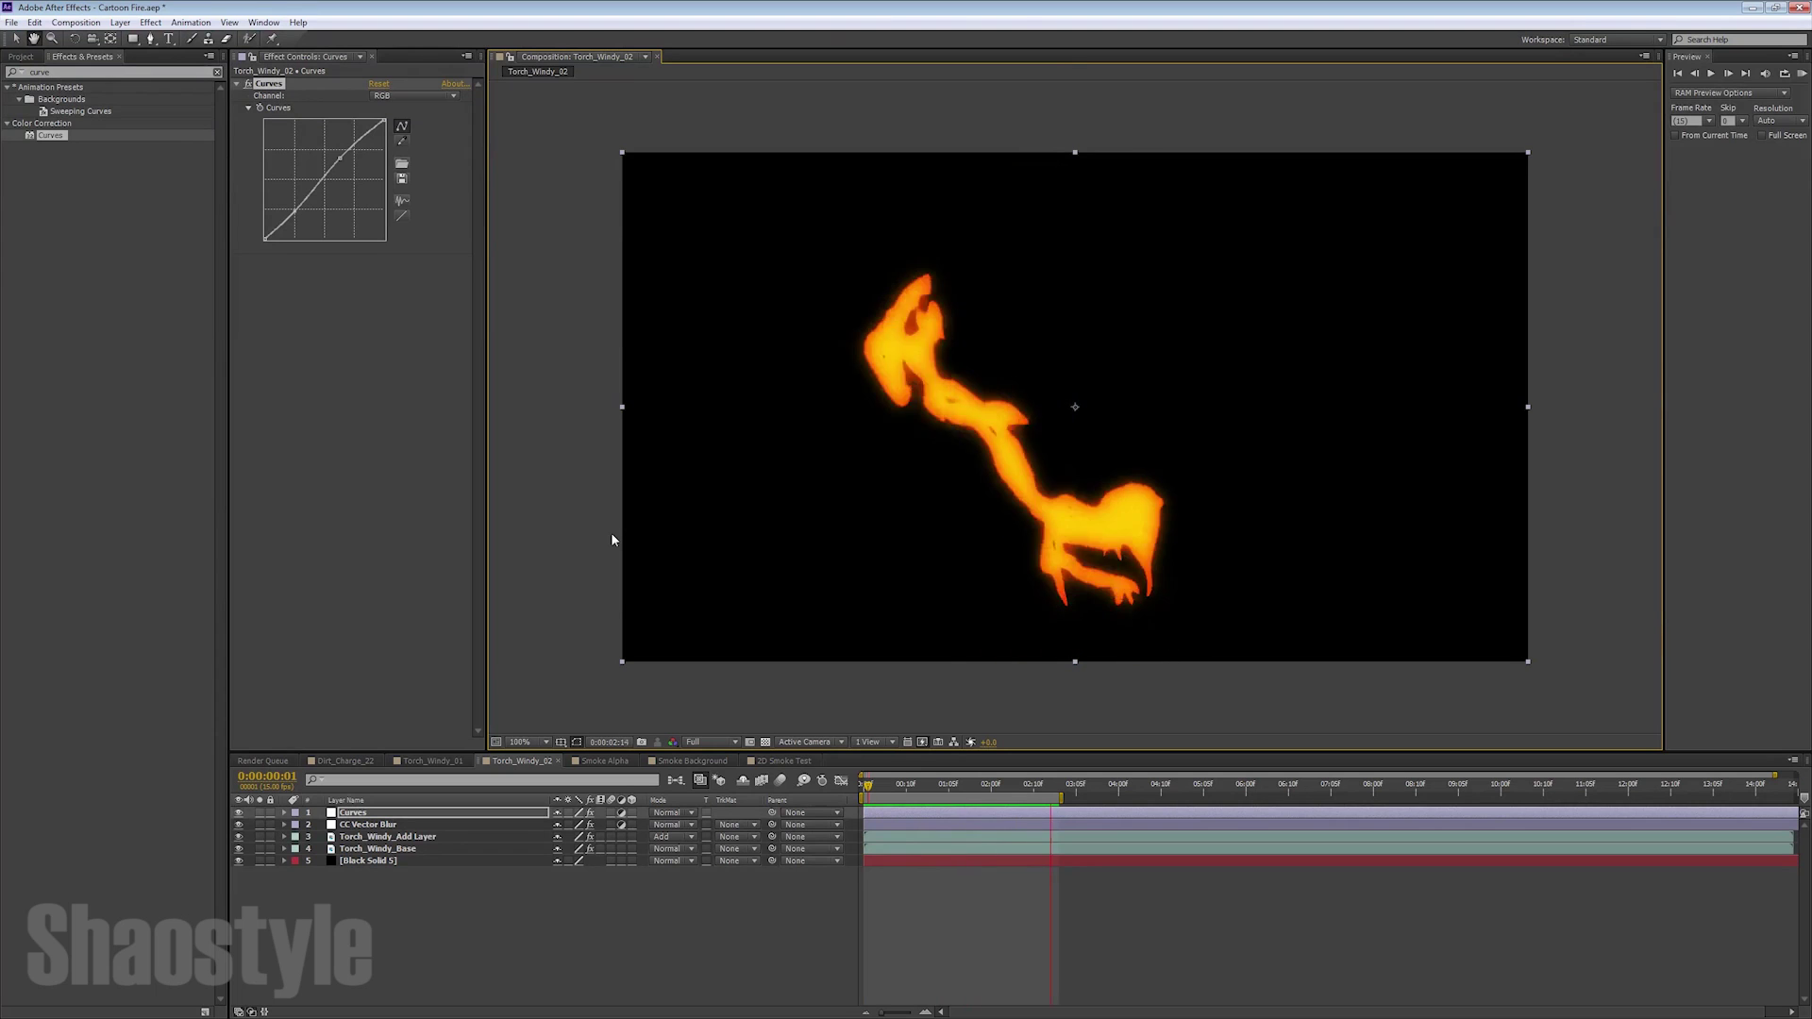
{"action": "key", "text": "space"}
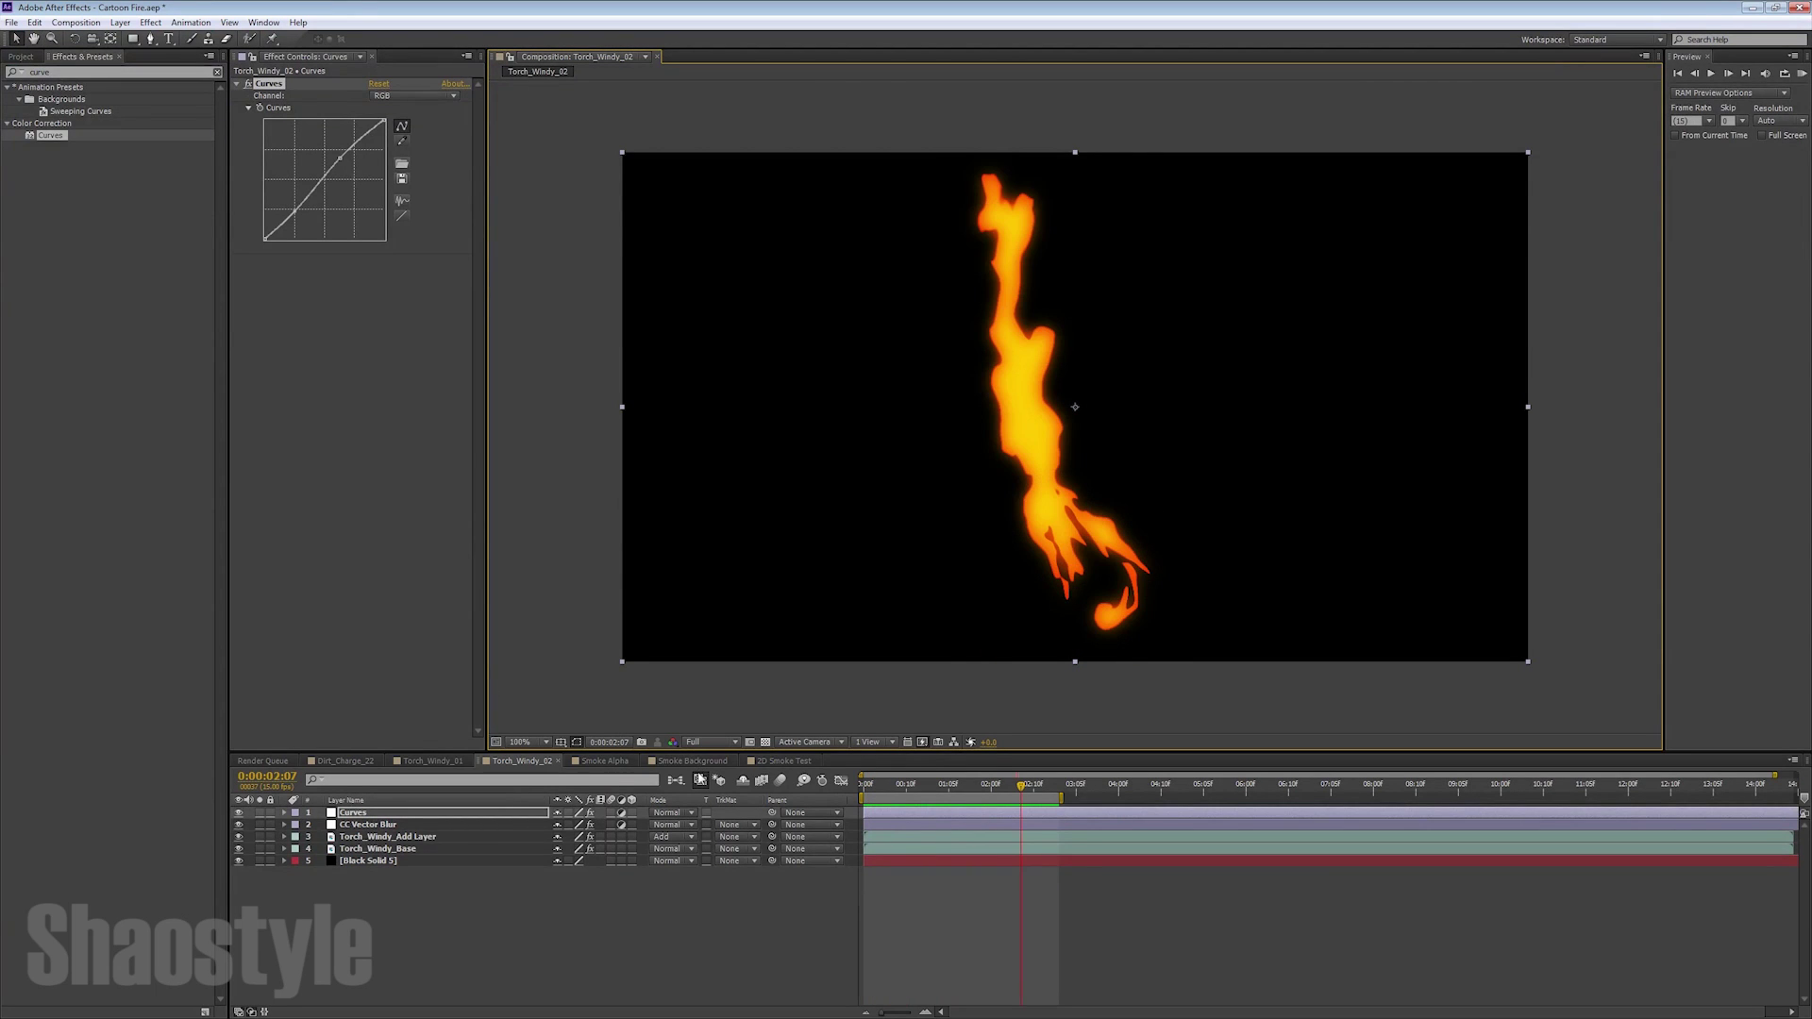
Open the 2D Smoke Test composition and play back its smoke animation
{"action": "left_click", "coordinate": [761, 762]}
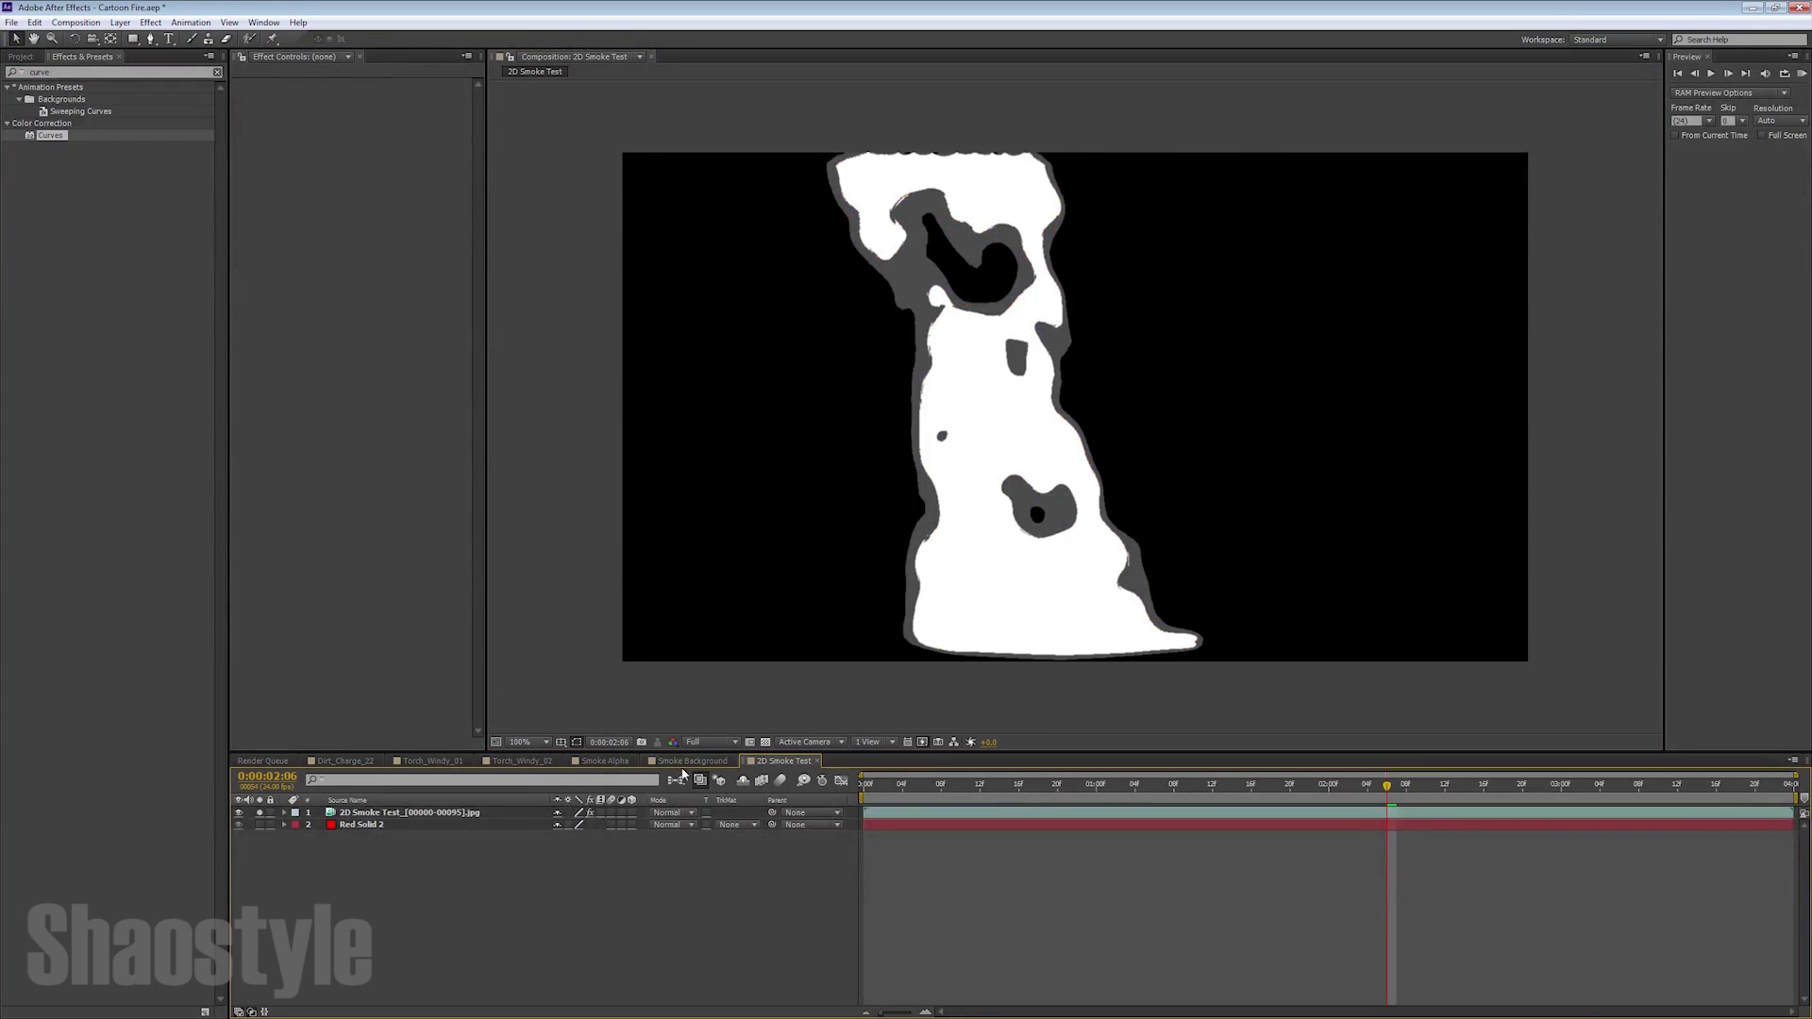
{"action": "key", "text": "space"}
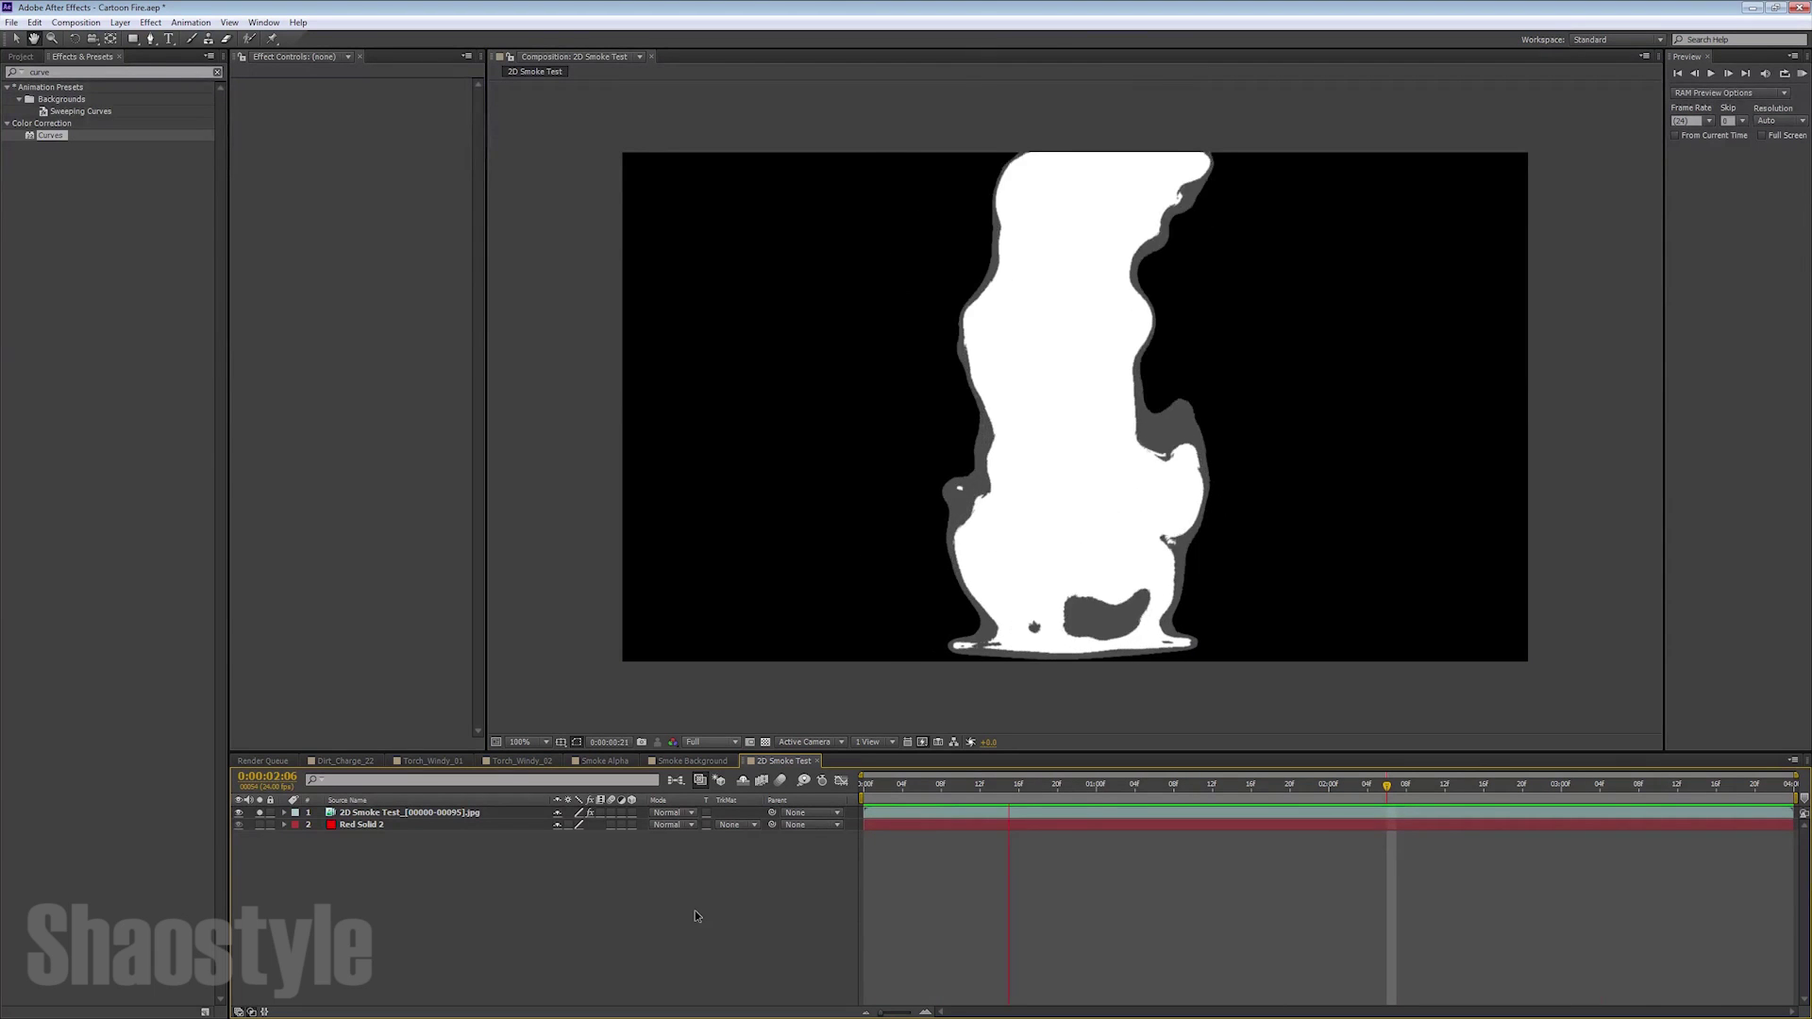
{"action": "key", "text": "space"}
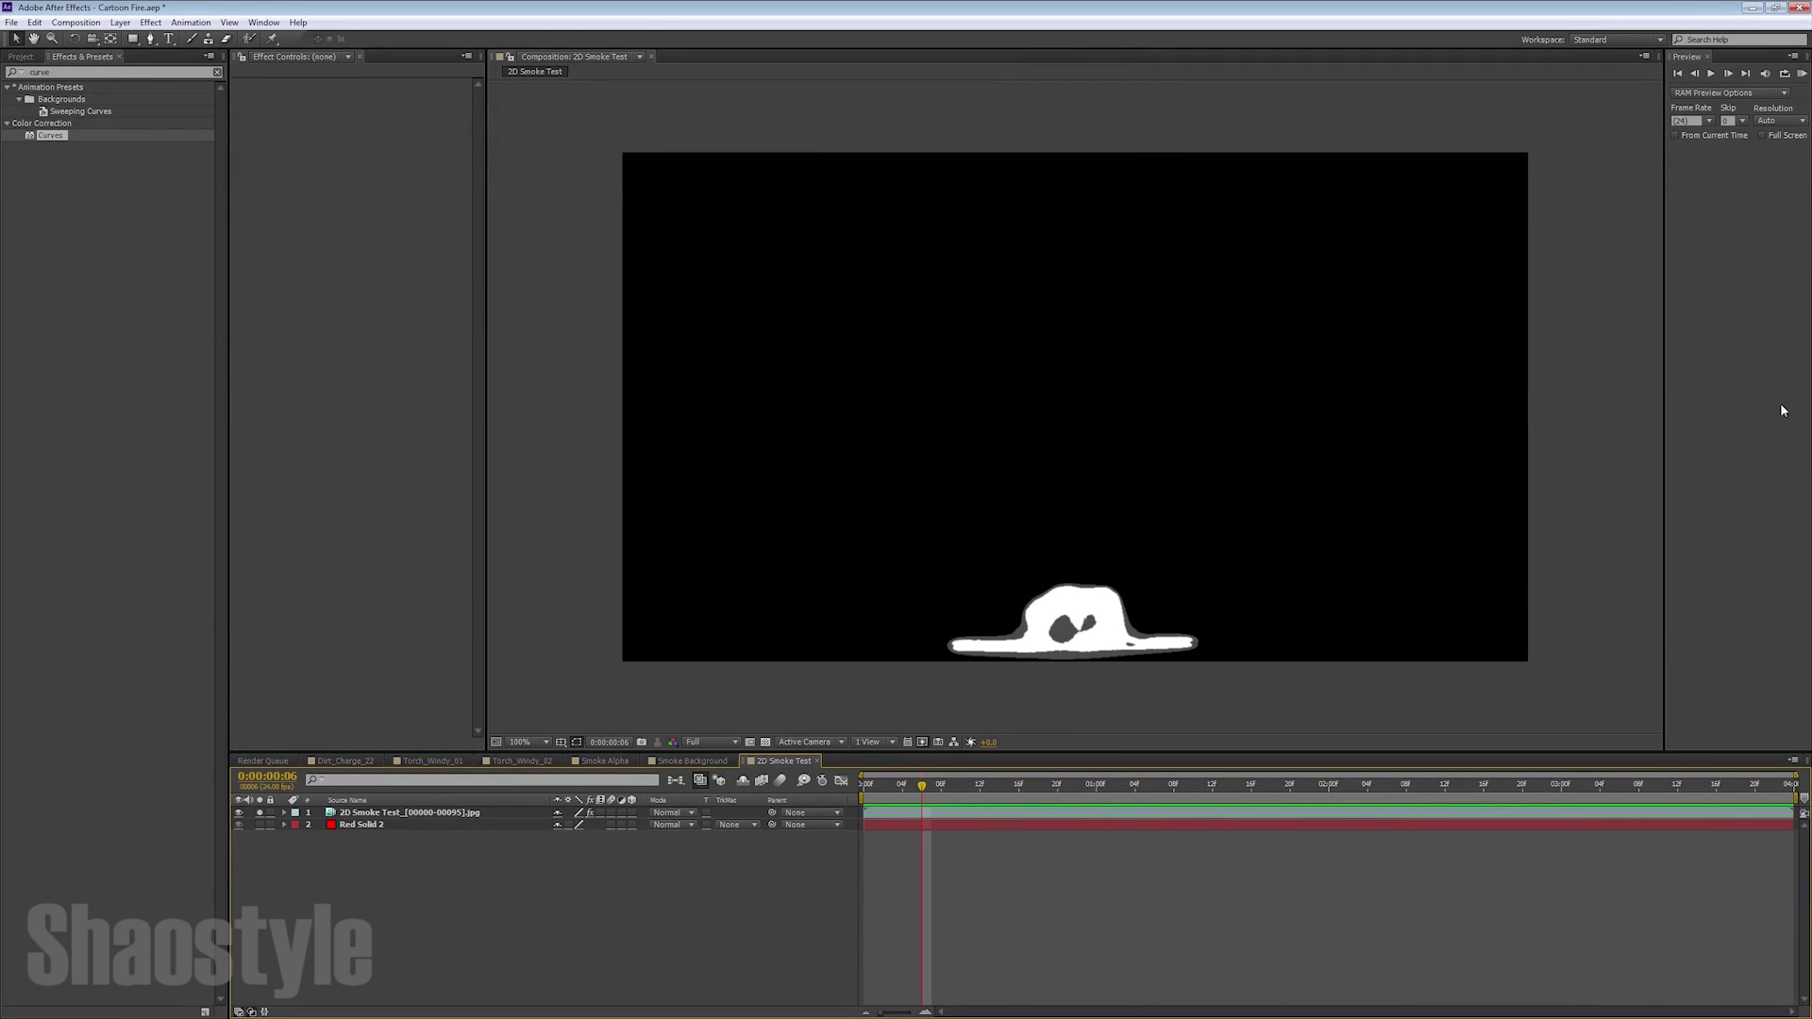